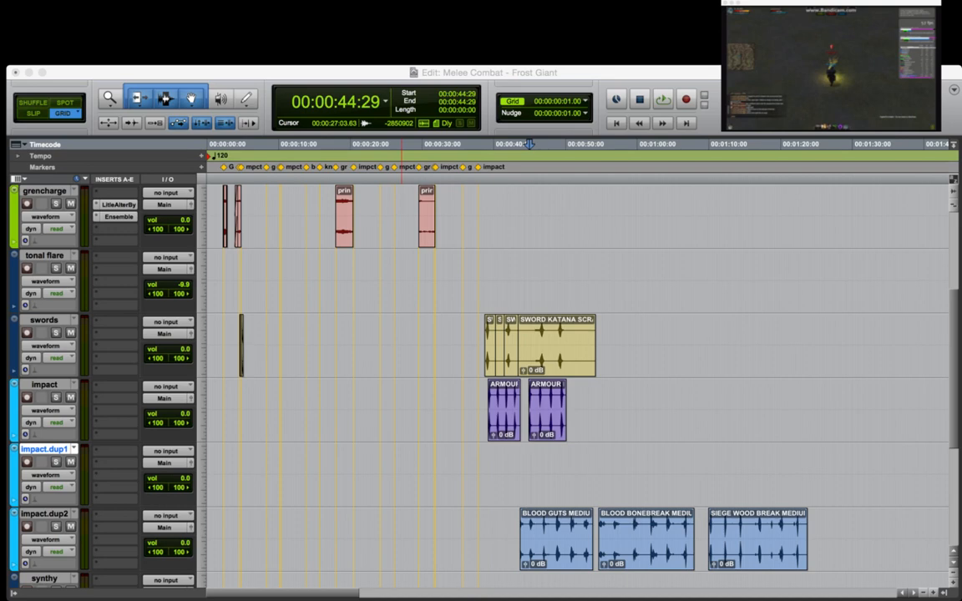
Paste the two SIEGE WOOD METAL IMPACT clips onto the impact.dup1 track at 00:00:44:29 and 00:00:55:25.
key("super+v")
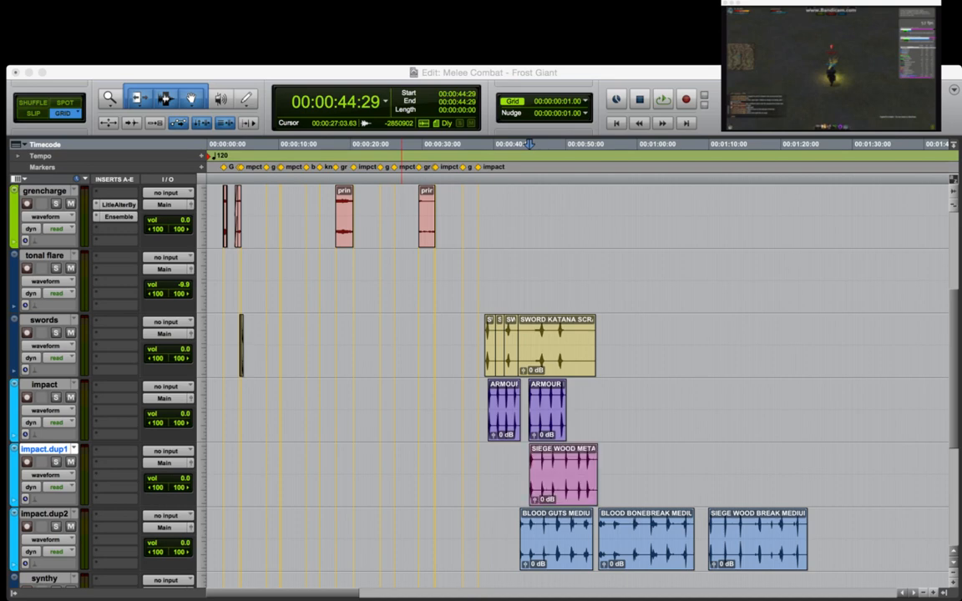
left_click(526, 144)
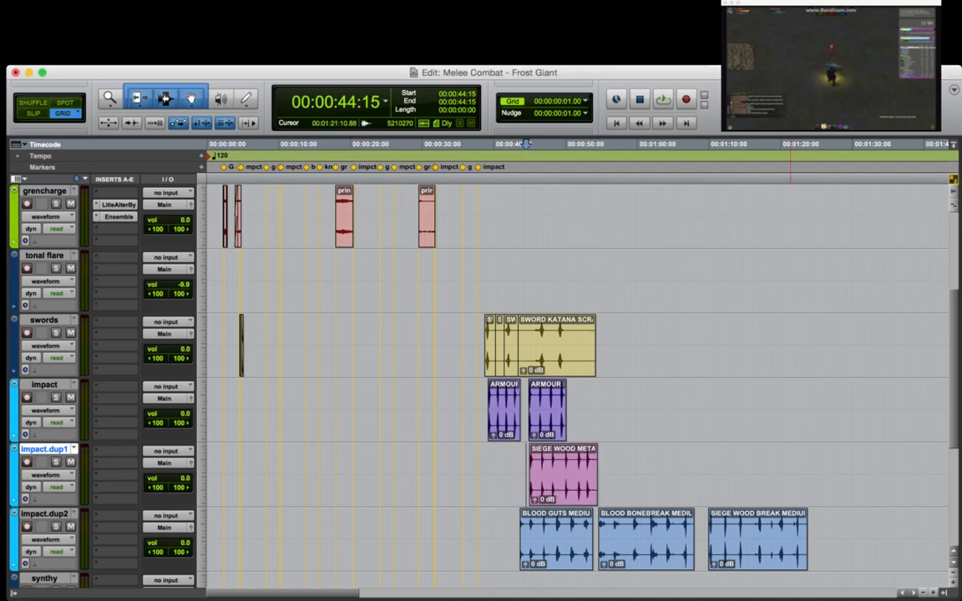
left_click(607, 462)
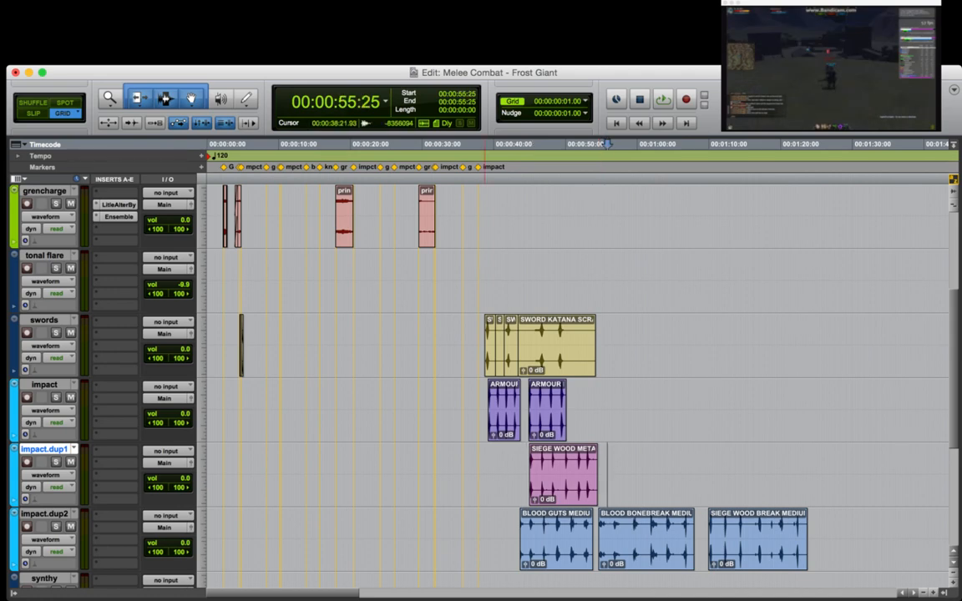
key("super+Tab")
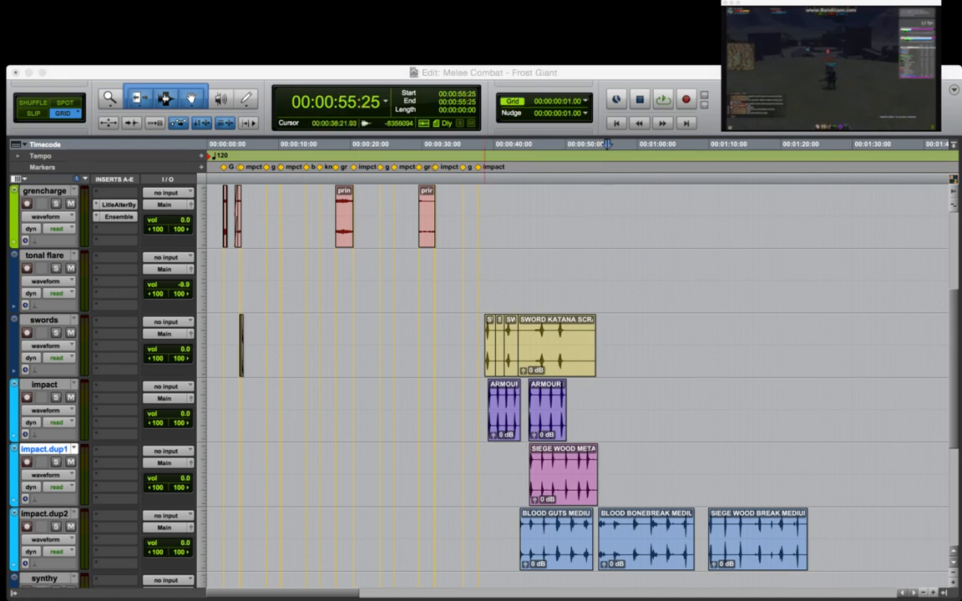
key("super+v")
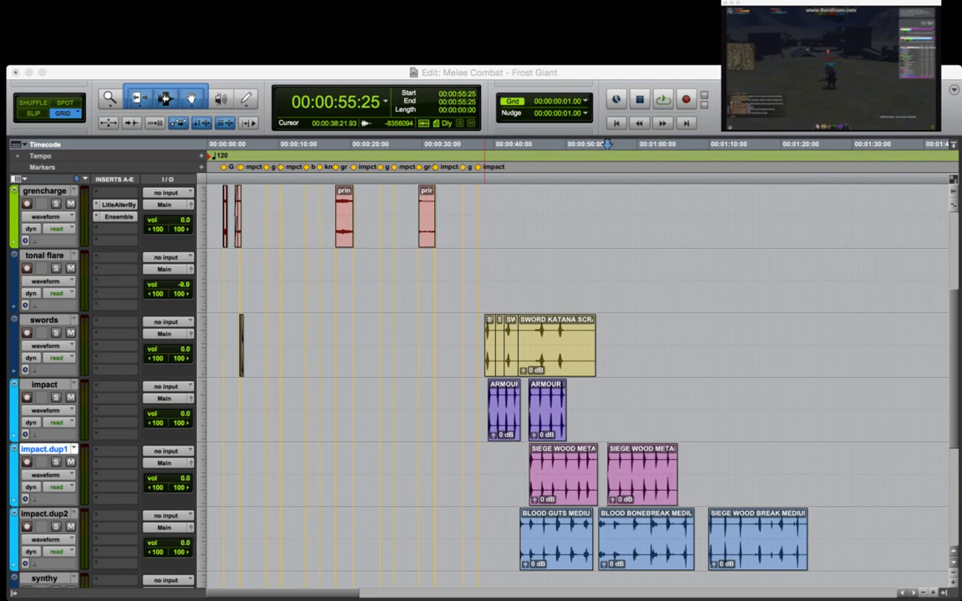
Solo the impact.dup1 track and audition its first SIEGE WOOD METAL IMPACT clip from the clip's start.
left_click(518, 464)
left_click(525, 462)
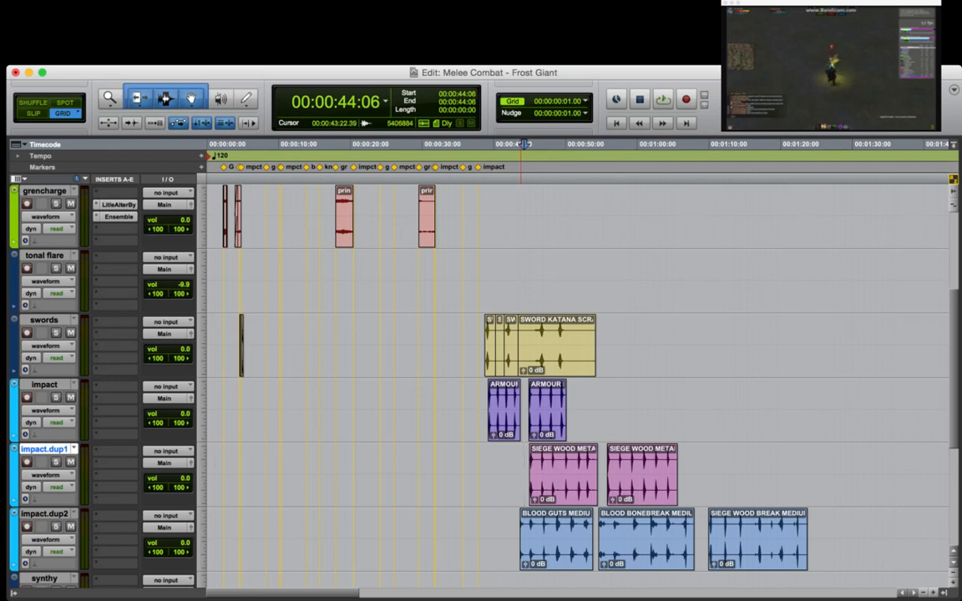
left_click(521, 463)
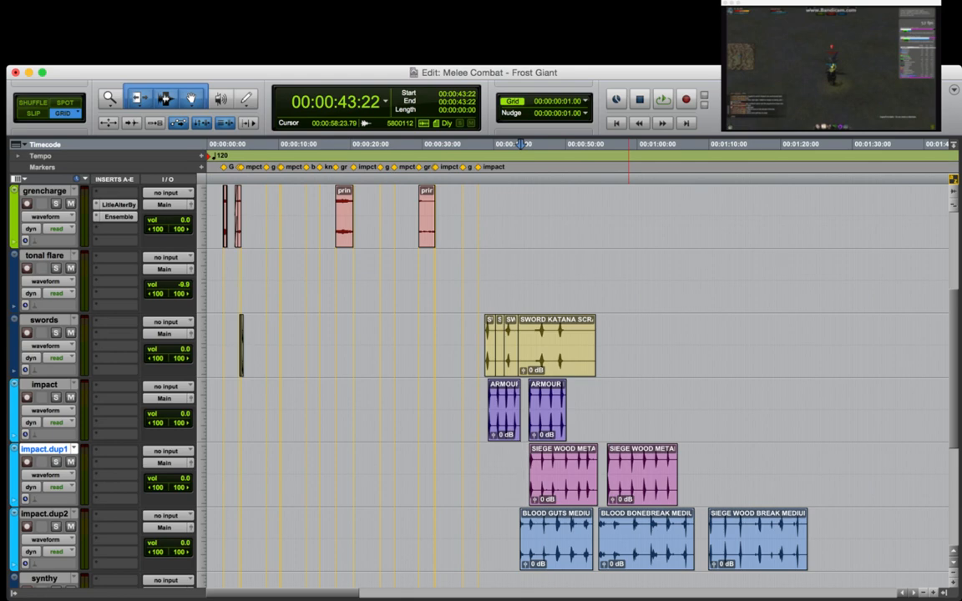
key("shift+s")
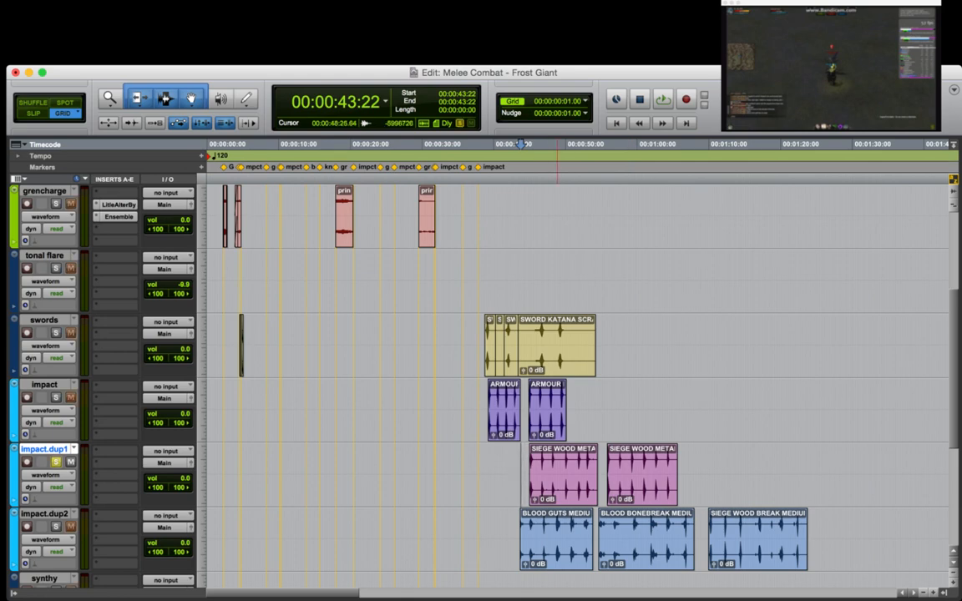
left_click(523, 468)
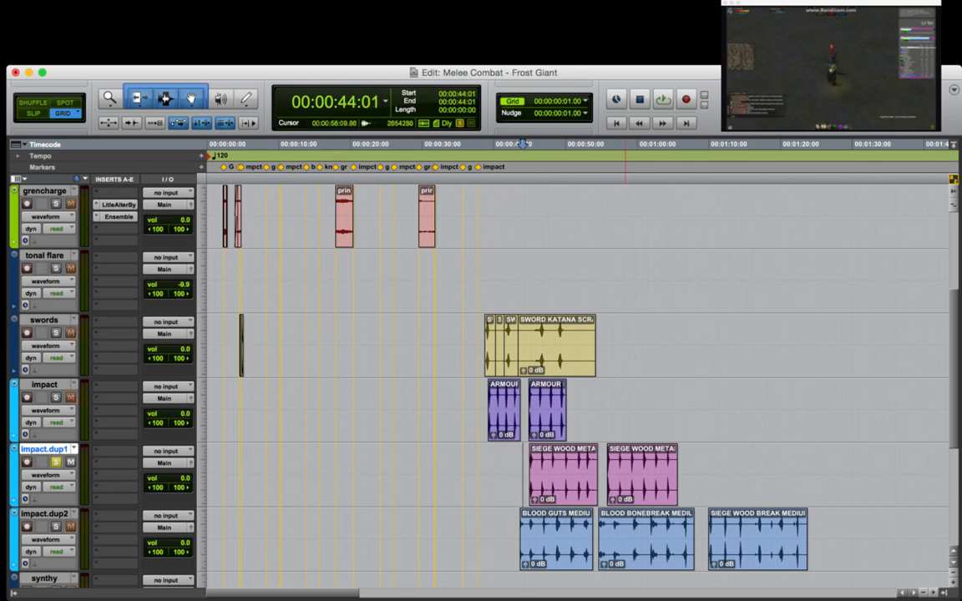
key("Tab")
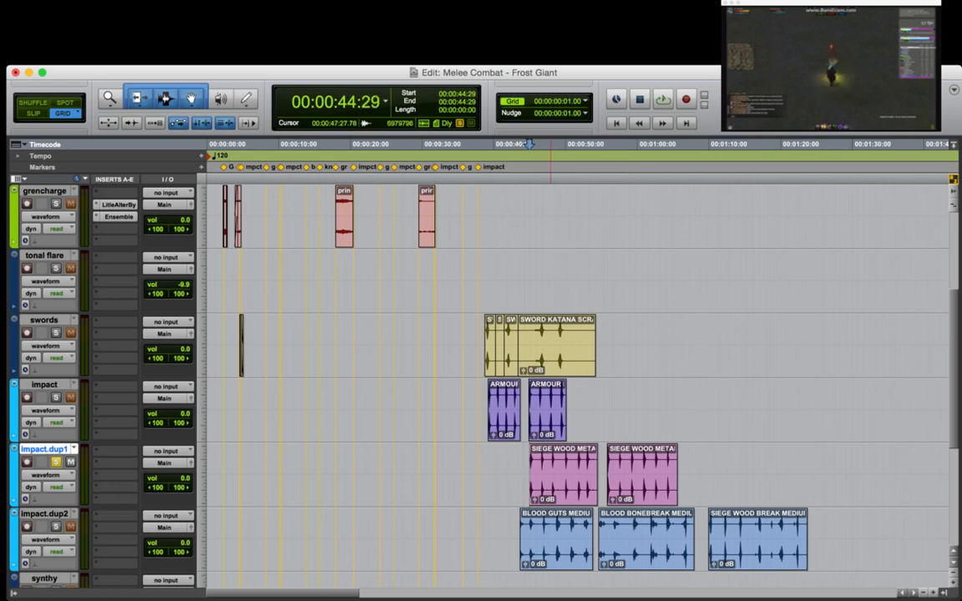
key("space")
key("t")
key("t")
key("t")
key("r")
key("r")
key("space")
Copy the dull thud SIEGE WOOD METAL IMPACT clip and paste it on impact.dup1 at 00:00:04:08.
key("shift+Tab")
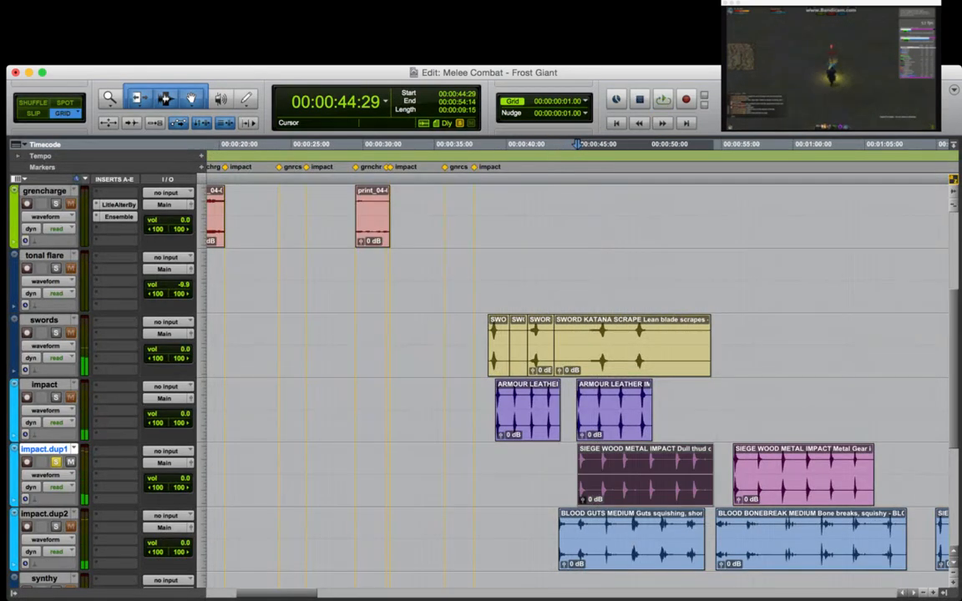
key("r")
key("r")
key("c")
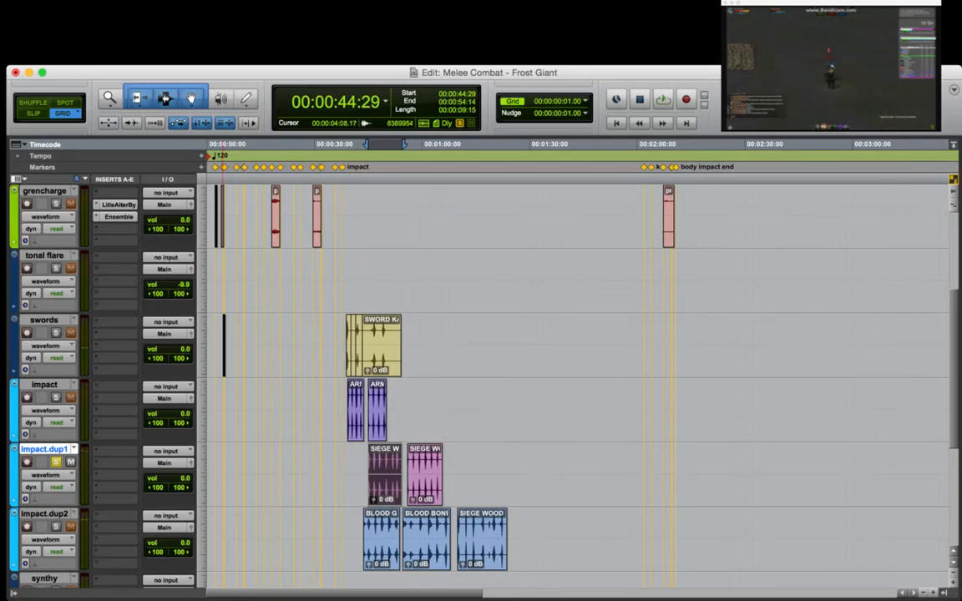
left_click(223, 474)
key("v")
Play the pasted SIEGE WOOD METAL IMPACT clip on the soloed impact.dup1 track to compare its thuds.
key("t")
key("t")
key("t")
key("t")
key("space")
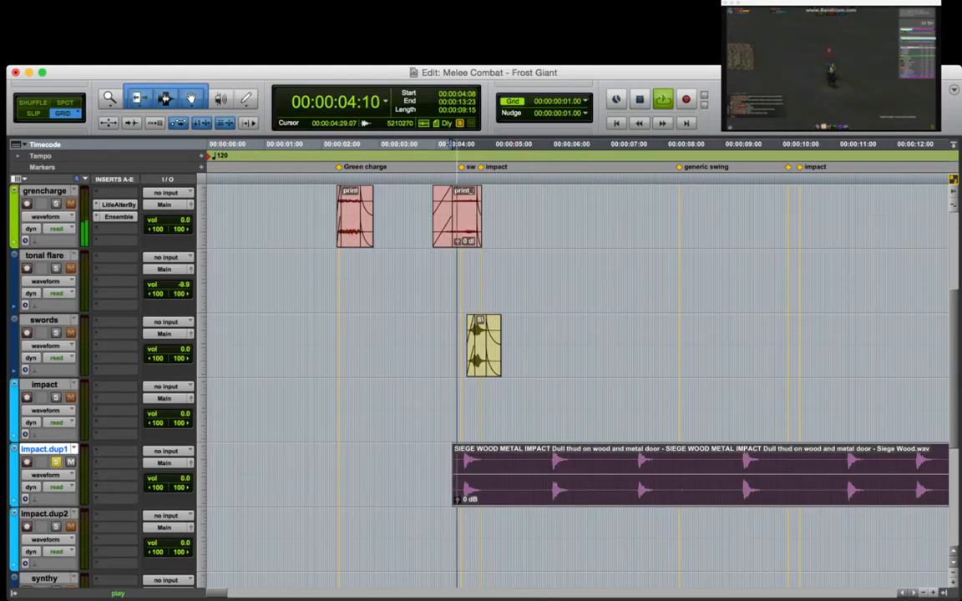
key("t")
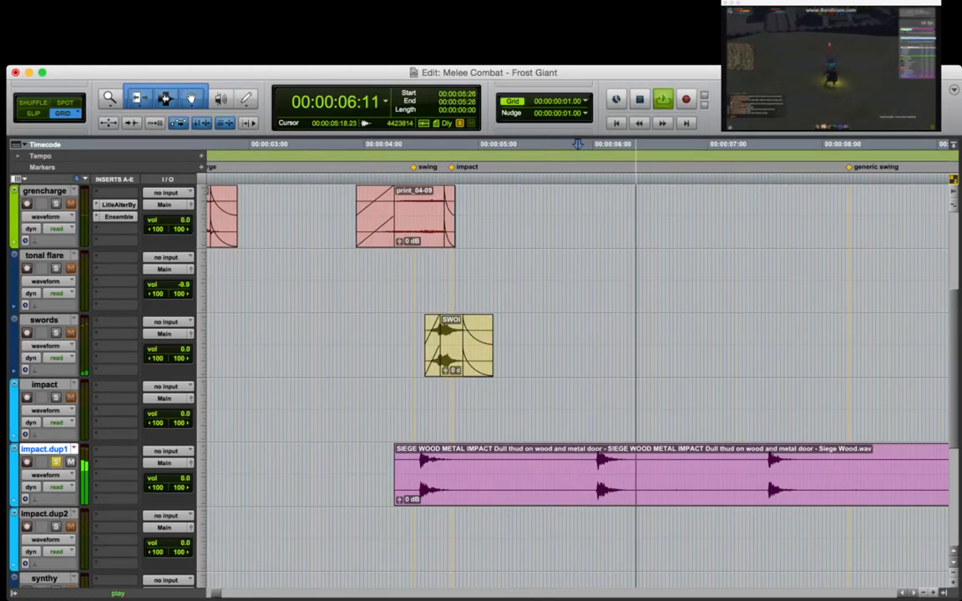
key("r")
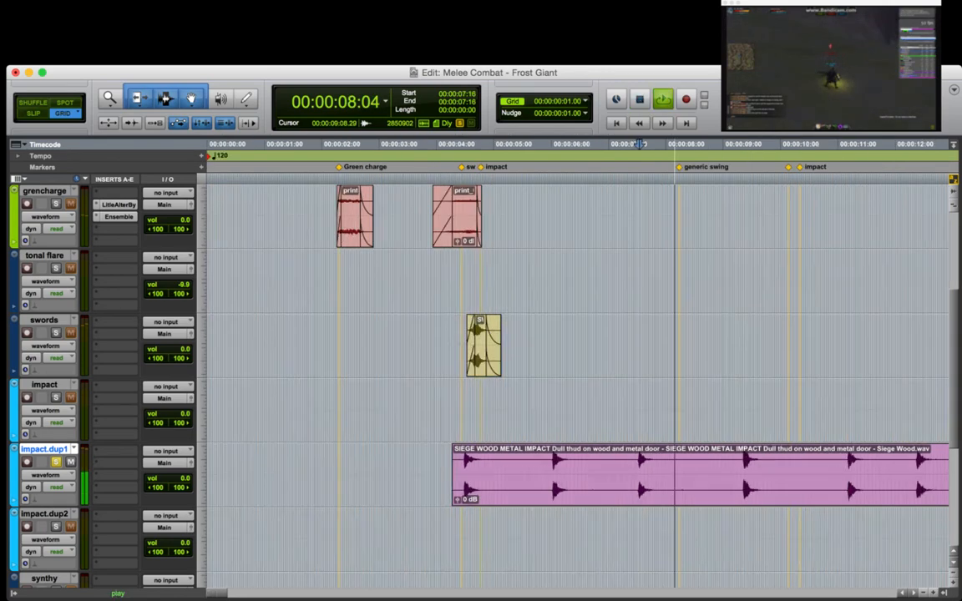
key("space")
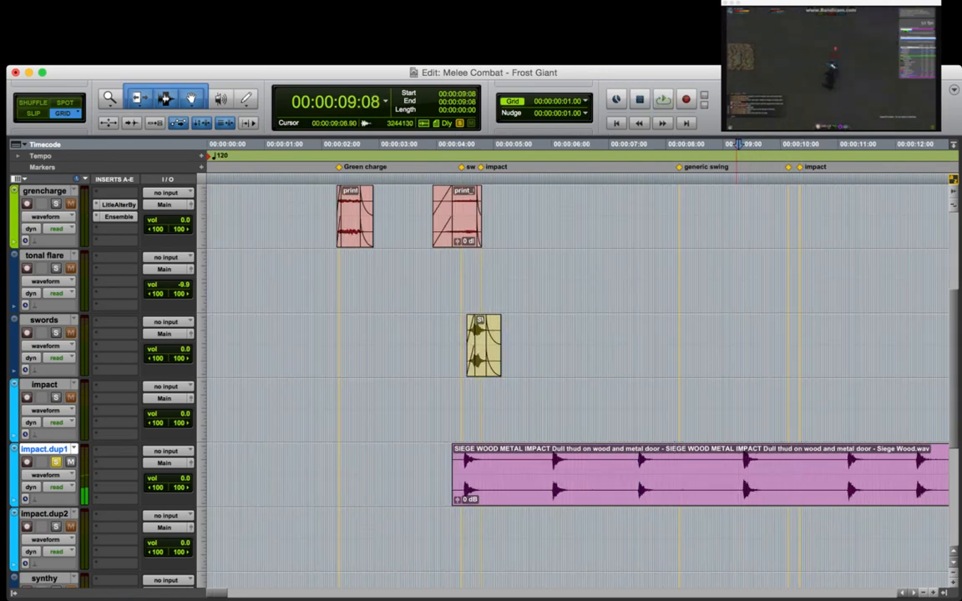
Isolate the fourth thud of the pasted SIEGE WOOD METAL IMPACT clip as a segment about 20 frames long.
left_click(735, 461)
key("a")
left_click(773, 461)
key("b")
Move the isolated thud to start at 00:00:04:18 so its hit lines up with the first impact marker.
left_click_drag(766, 489, 526, 490)
key("t")
key("t")
key("t")
left_click_drag(673, 490, 658, 489)
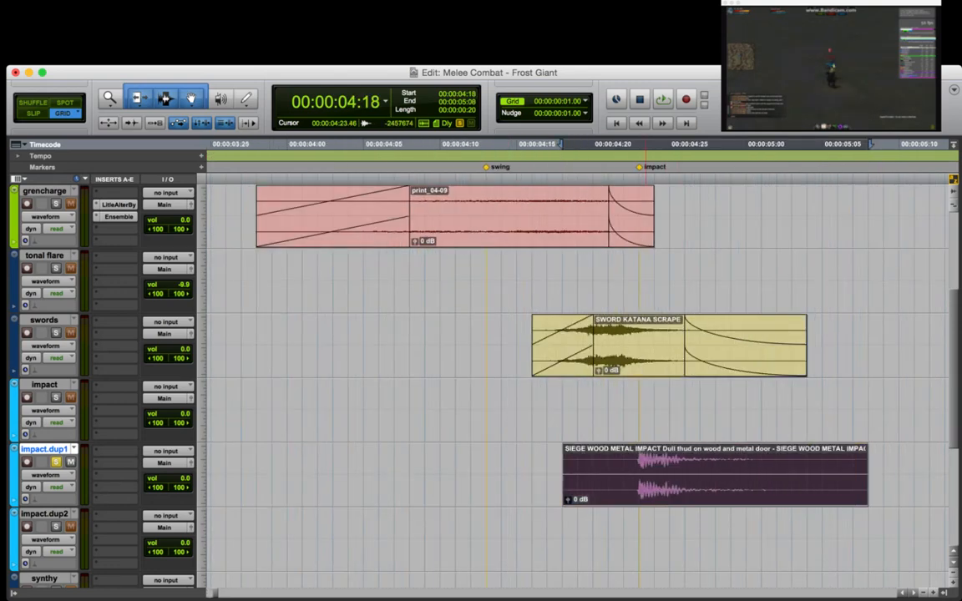
left_click(639, 409)
left_click(487, 409)
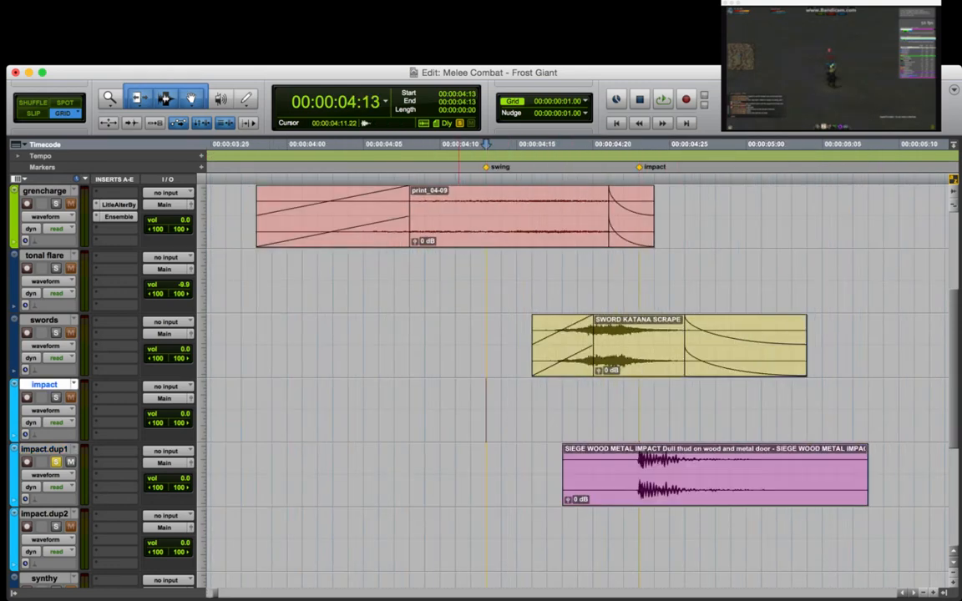
left_click_drag(455, 409, 638, 409)
left_click(639, 409)
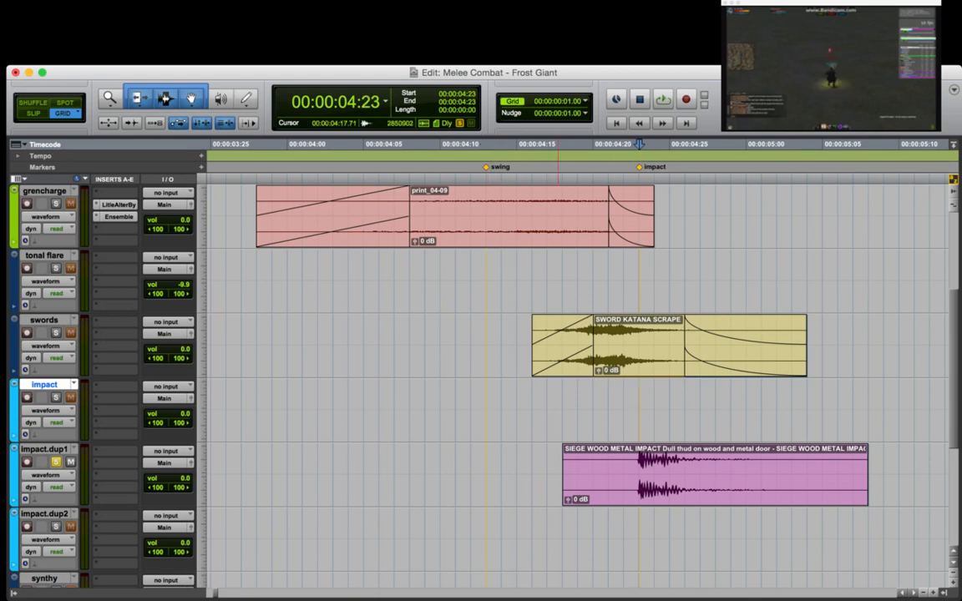
Unsolo impact.dup1 and play the swing and impact with all tracks from 00:00:04:05.
left_click(532, 480)
left_click(363, 484)
key("shift+s")
key("space")
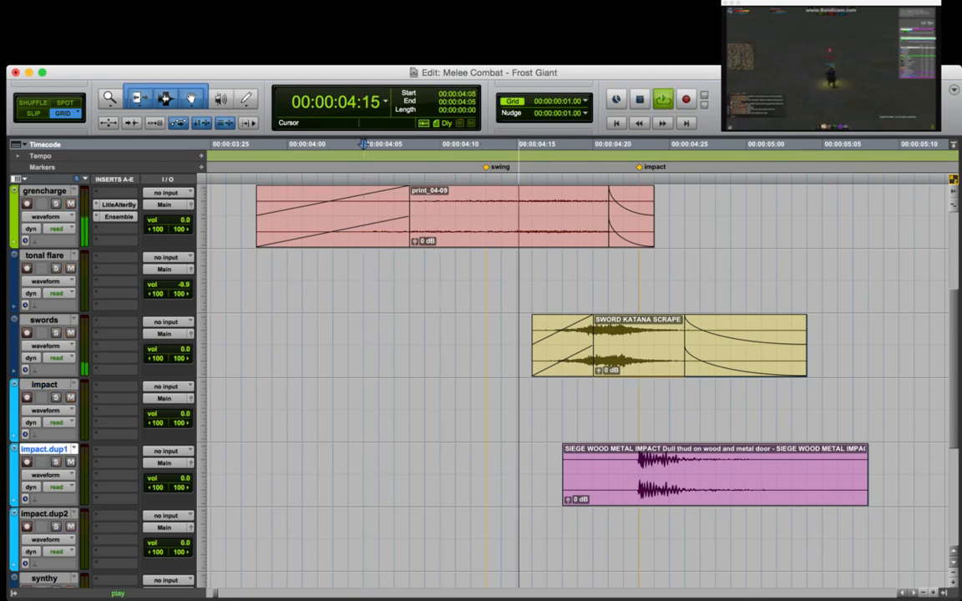
key("space")
Solo impact.dup1 again and play the isolated thud from 00:00:04:15.
left_click(517, 480)
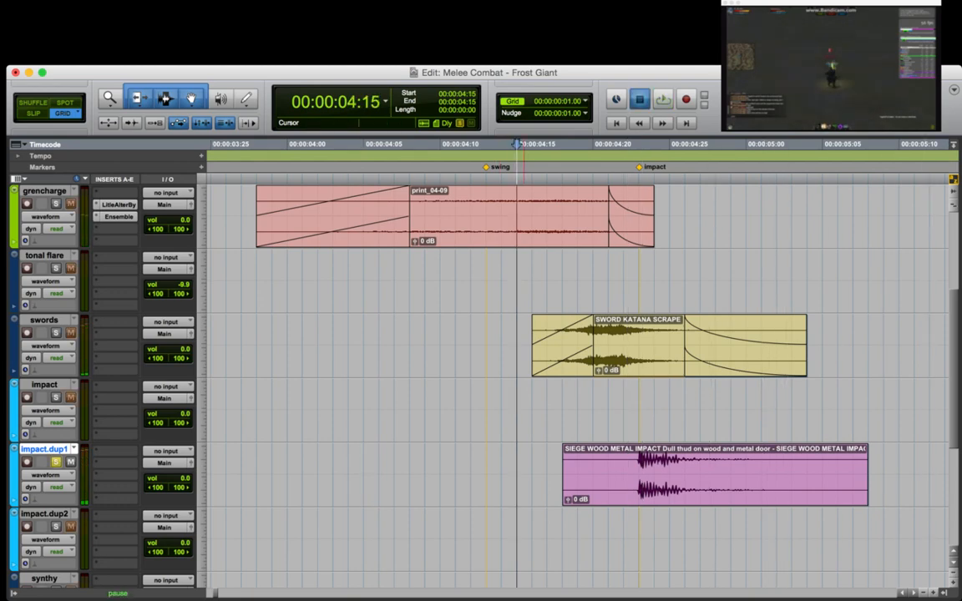
key("shift+s")
key("space")
key("space")
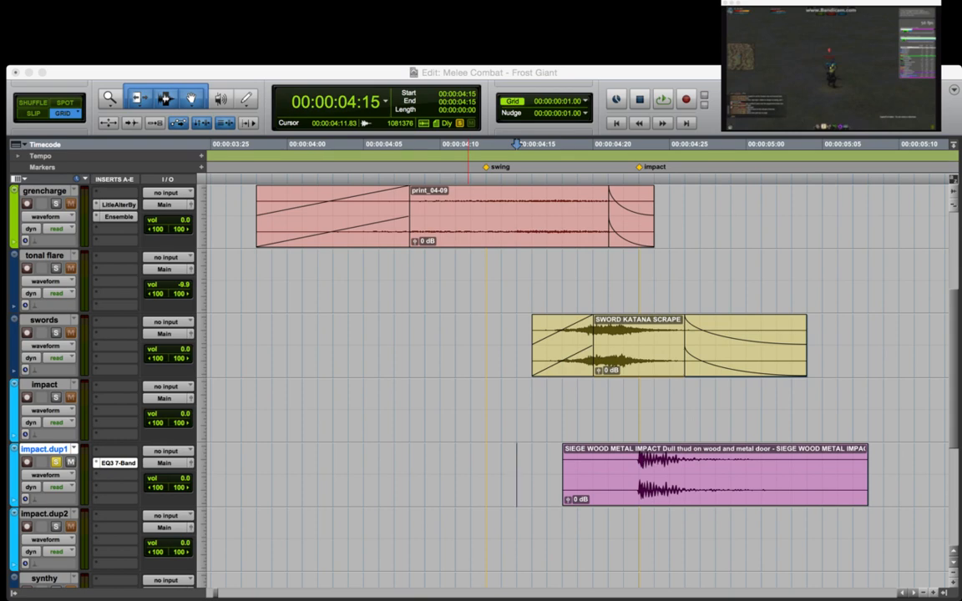
Play the thud with the EQ3 7-Band insert alongside all tracks from 00:00:04:17.
left_click(468, 458)
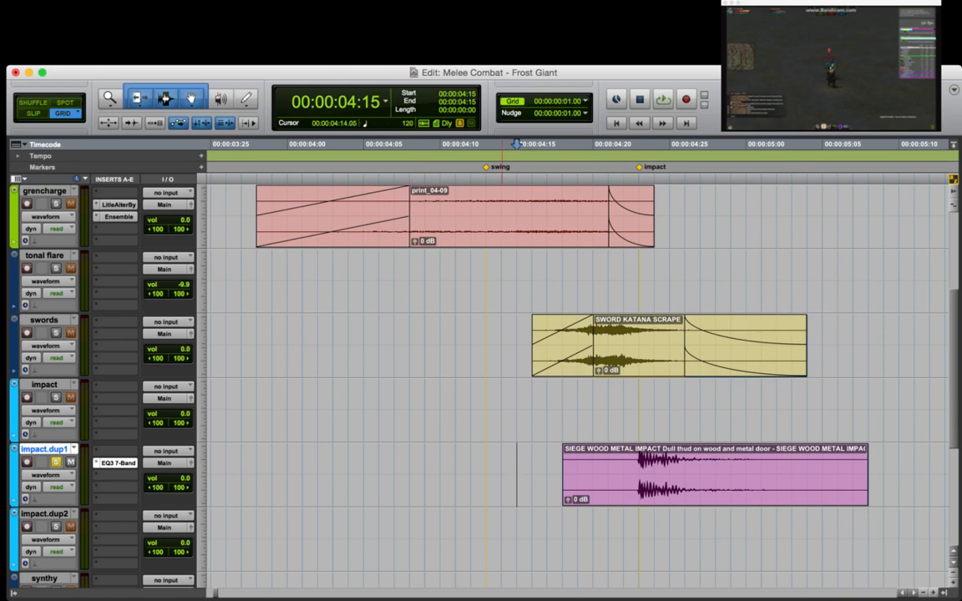
left_click(548, 163)
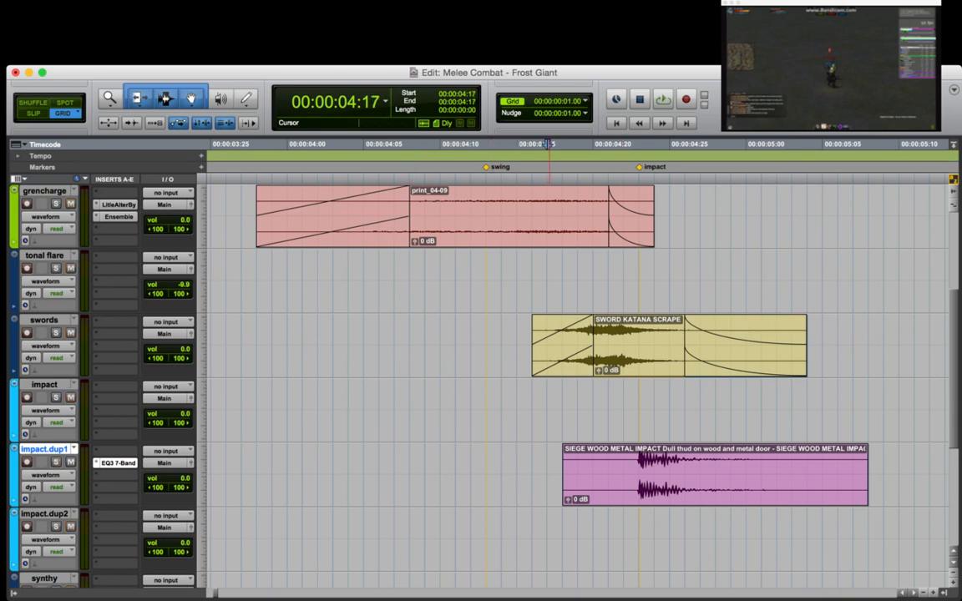
key("space")
key("space")
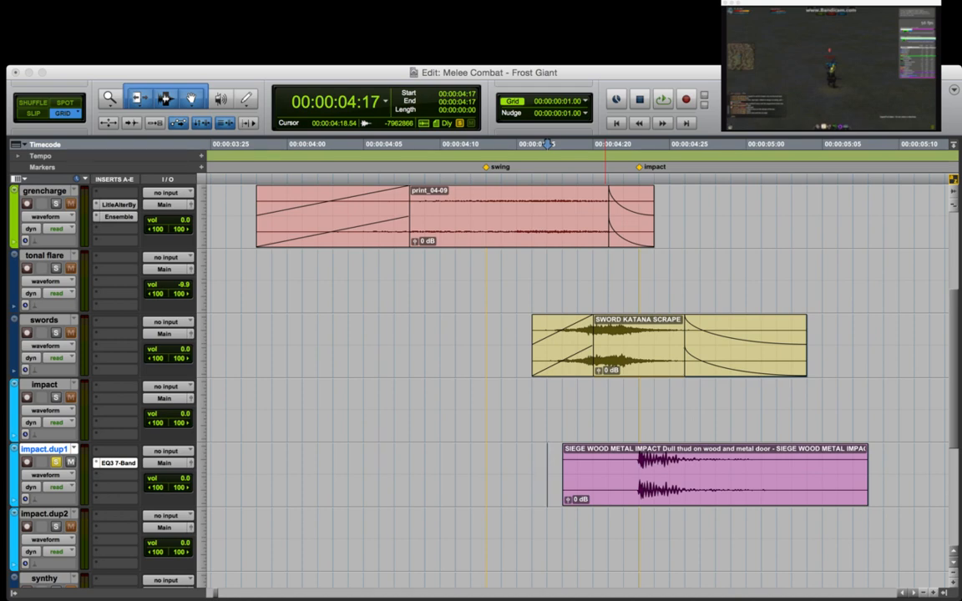
Audition the soloed impact.dup1 thud through the EQ3 7-Band repeatedly from 00:00:04:17.
key("space")
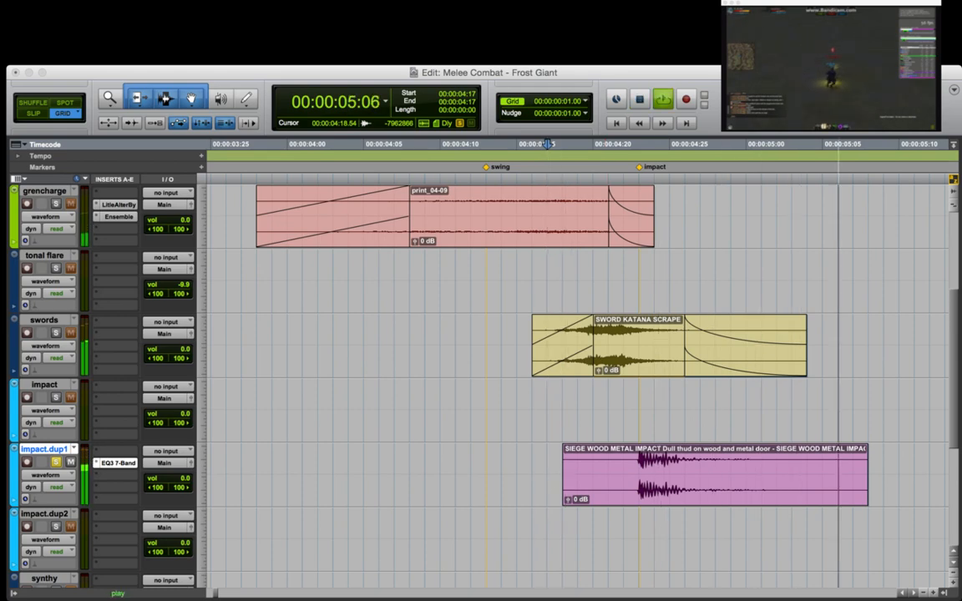
key("space")
key("space")
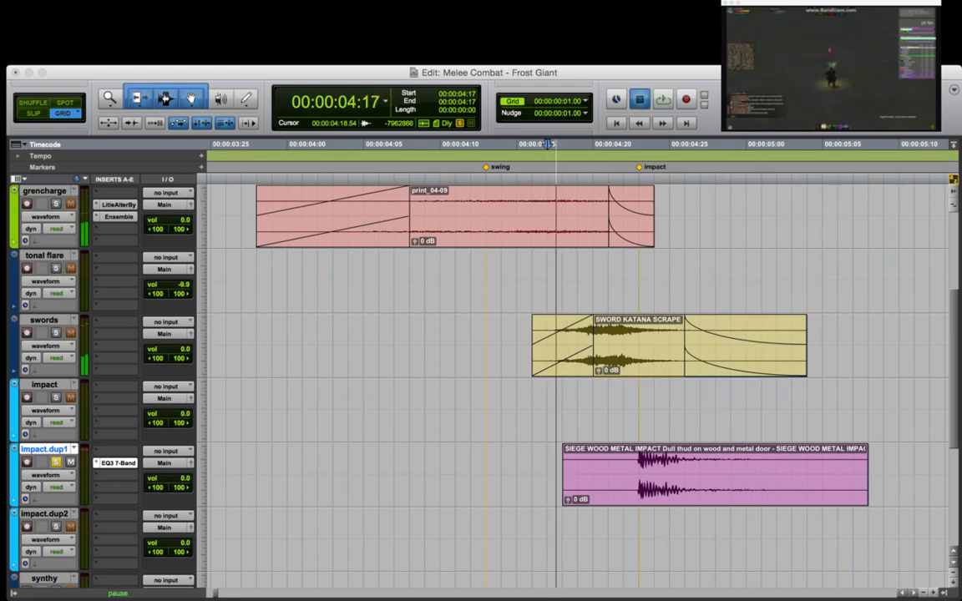
key("space")
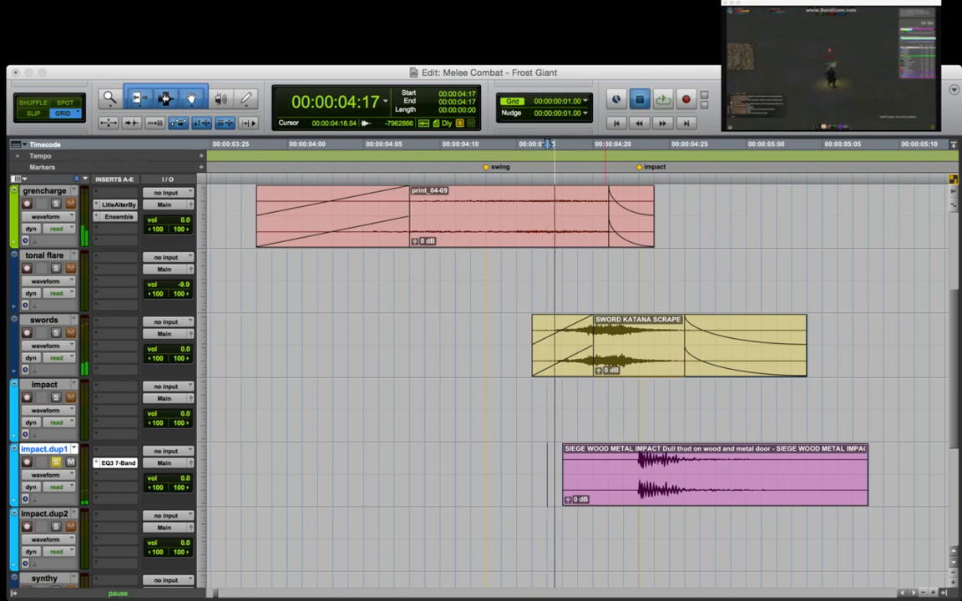
key("space")
key("space")
key("space")
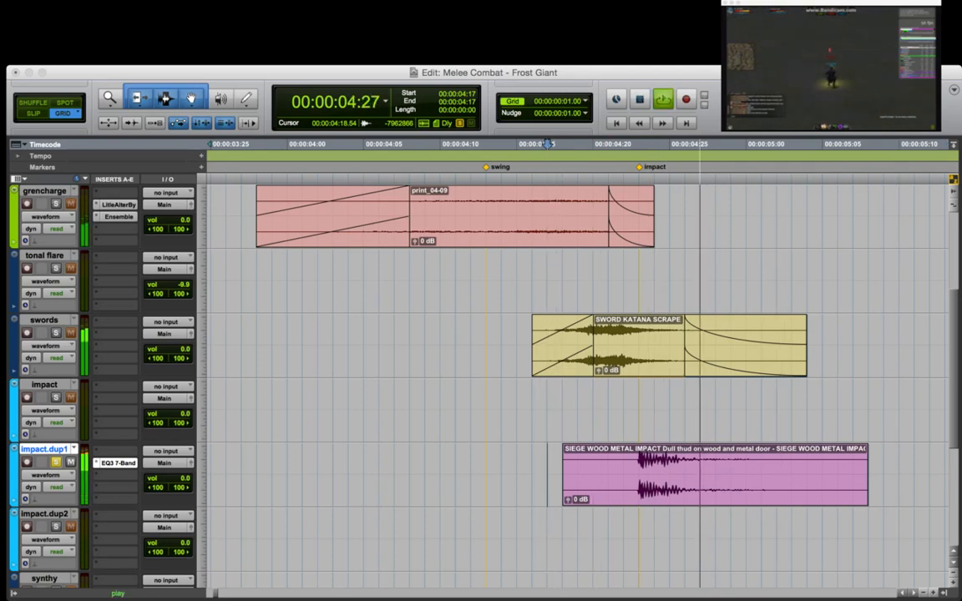
key("space")
key("space")
key("space")
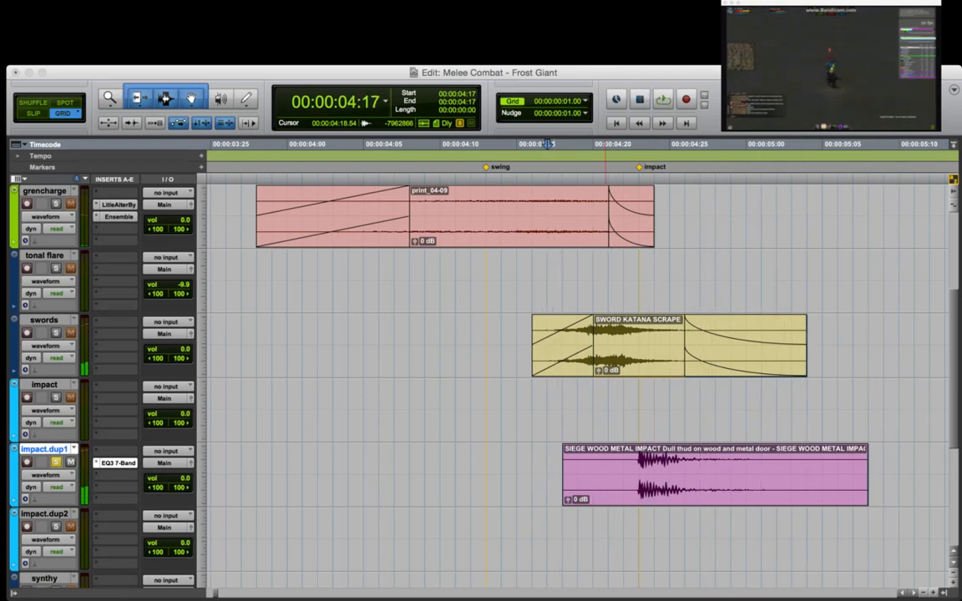
key("space")
key("space")
key("space")
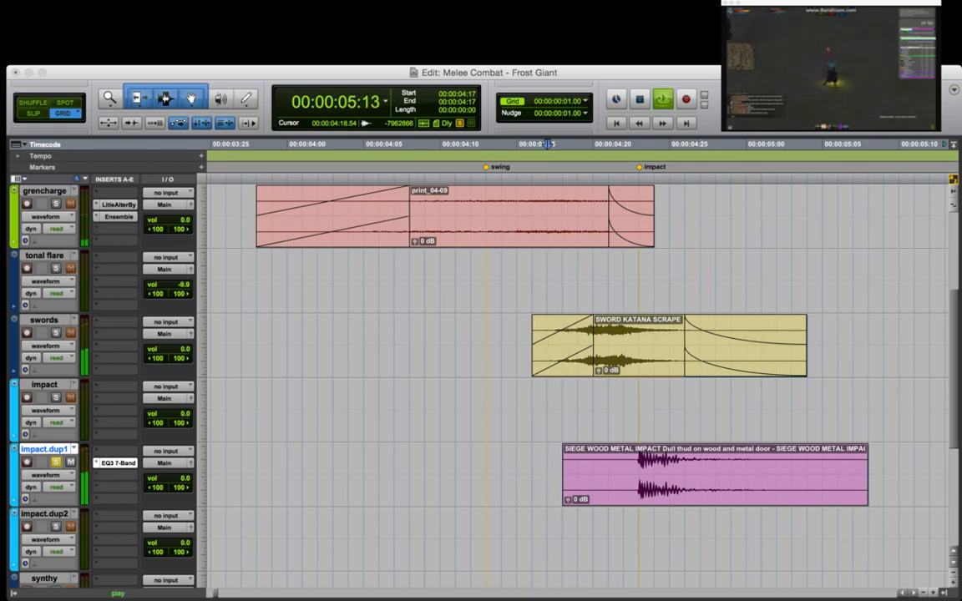
key("space")
key("space")
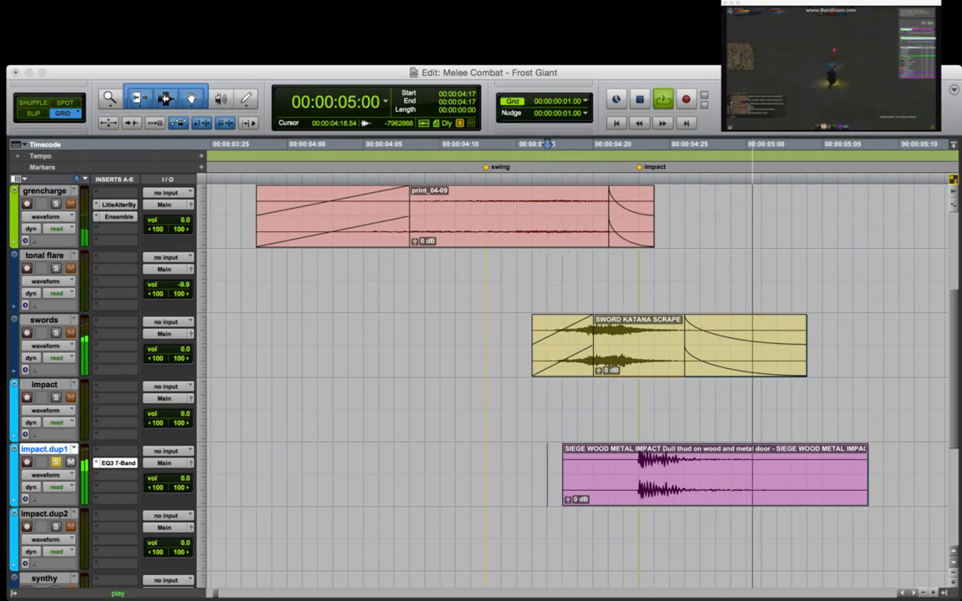
key("space")
Unsolo impact.dup1, play the full mix from 00:00:04:11, and place the edit cursor at 00:00:04:22.
left_click(455, 474)
left_click(56, 461)
key("space")
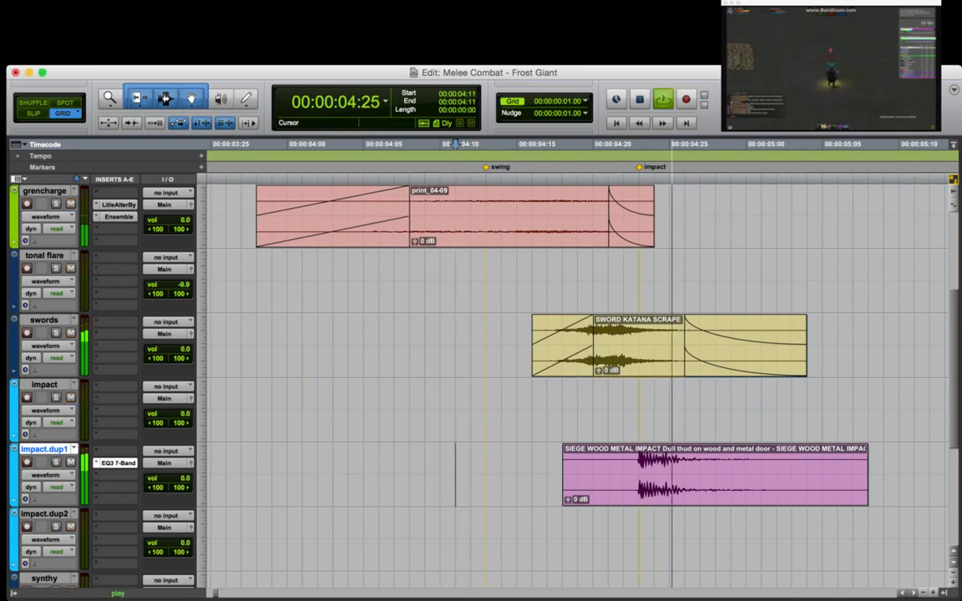
key("space")
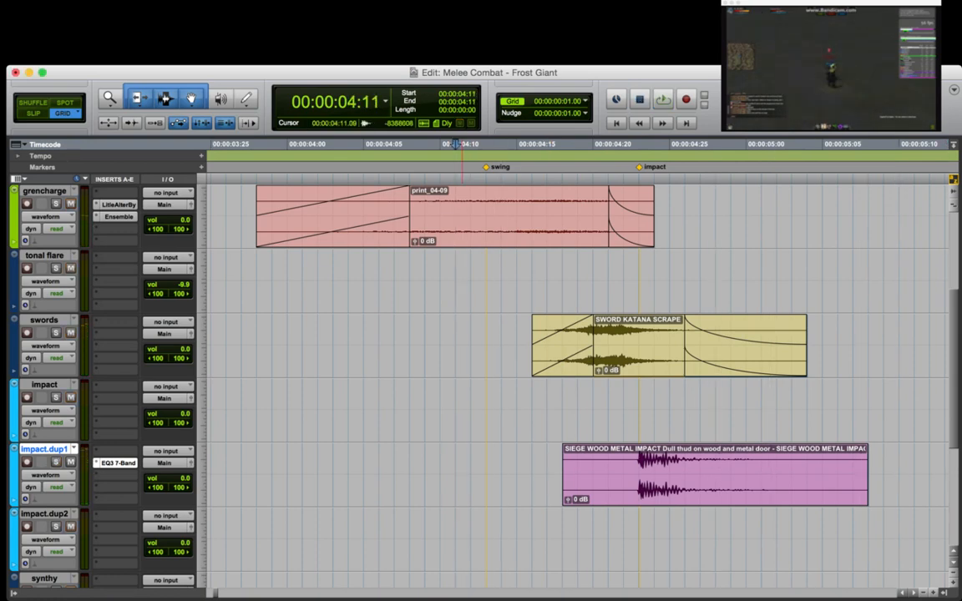
left_click(627, 468)
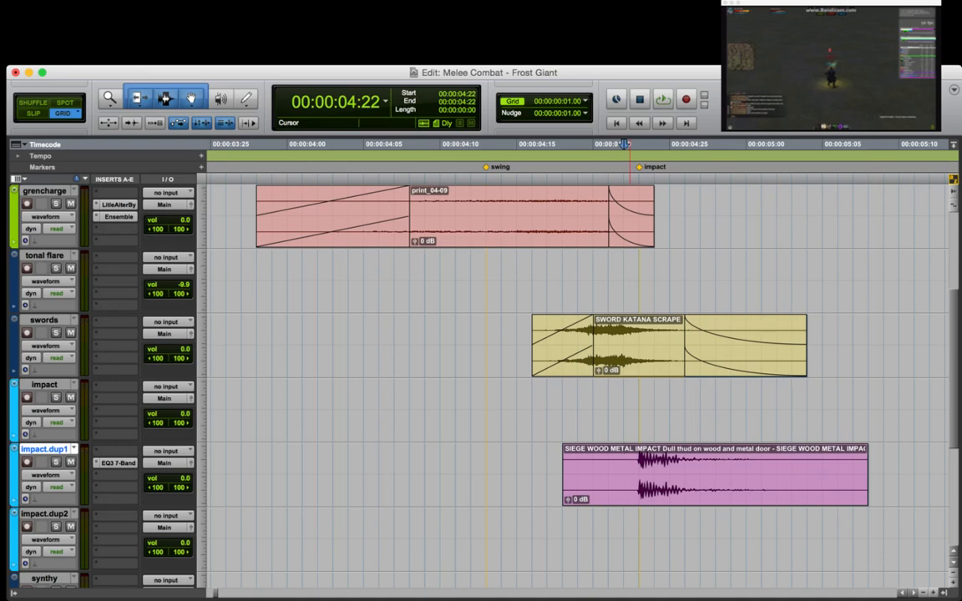
Switch to Slip mode and trim the start of the impact.dup1 thud clip to 00:00:04:22.
key("F2")
left_click(631, 464)
key("a")
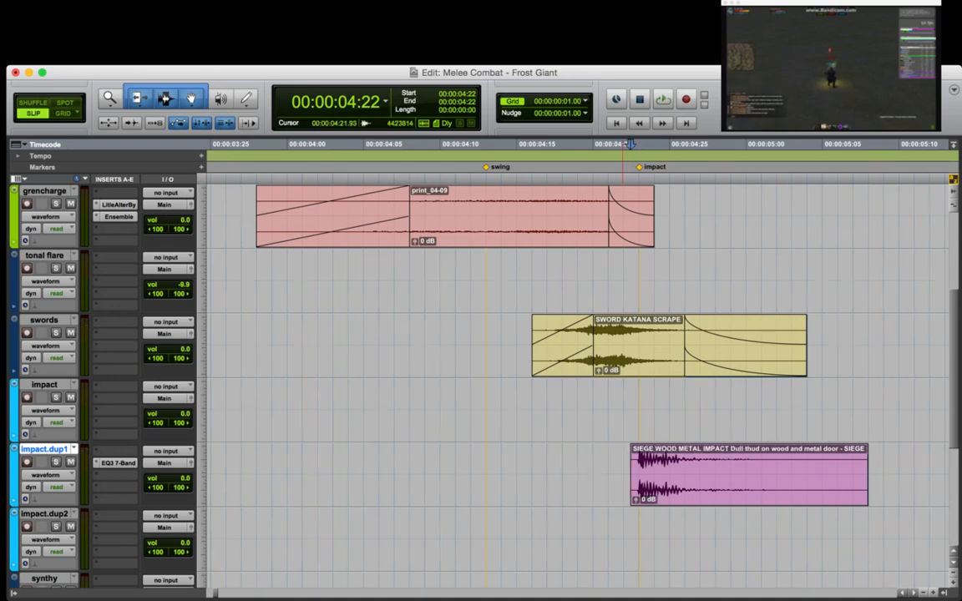
Solo impact.dup1 and play the shortened thud from 00:00:04:20.
left_click(622, 464)
left_click(56, 462)
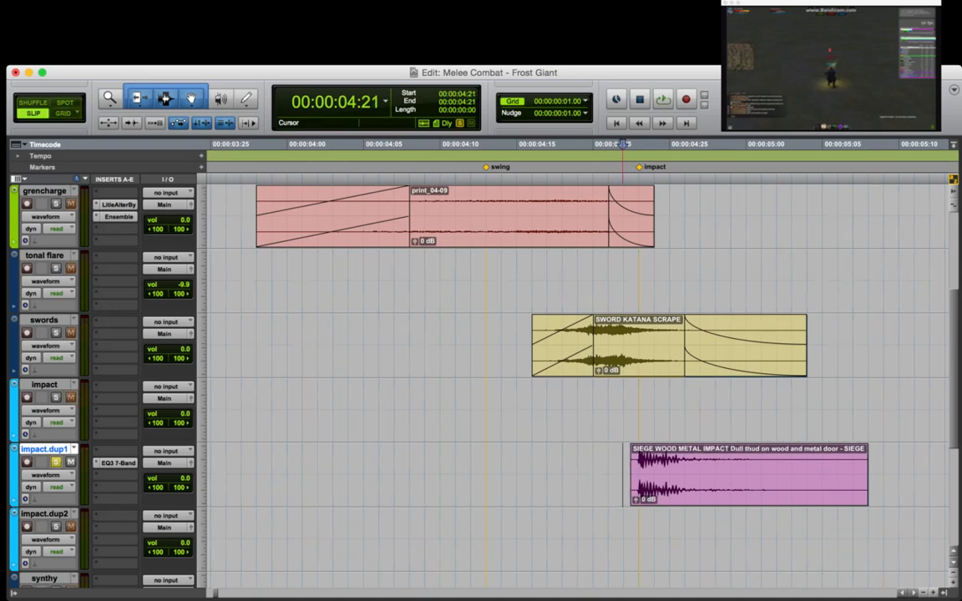
left_click(665, 468)
key("t")
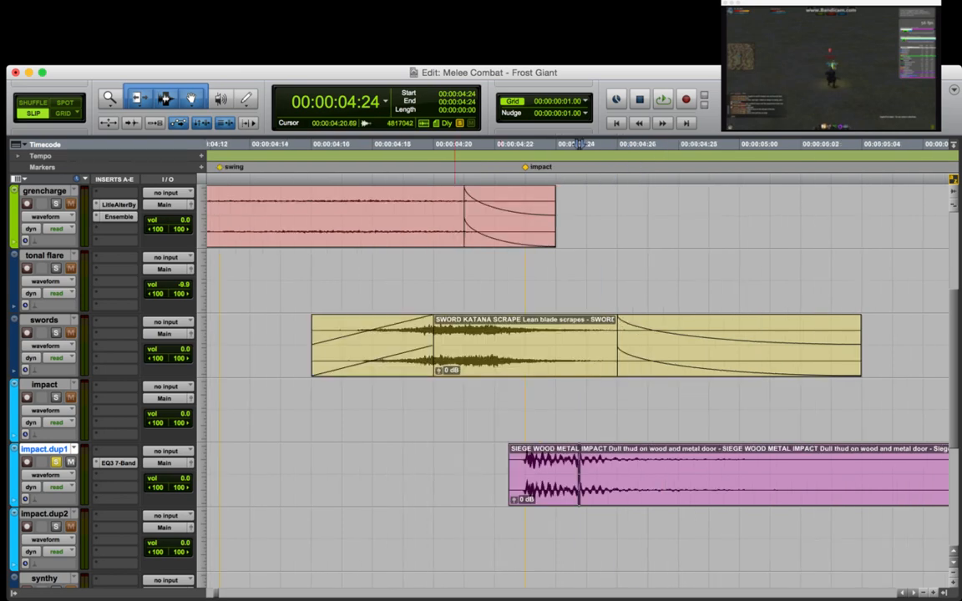
left_click(455, 144)
key("space")
Trim the end of the impact.dup1 thud to 00:00:04:29 and fade it out from 00:00:04:23.
left_click(644, 460)
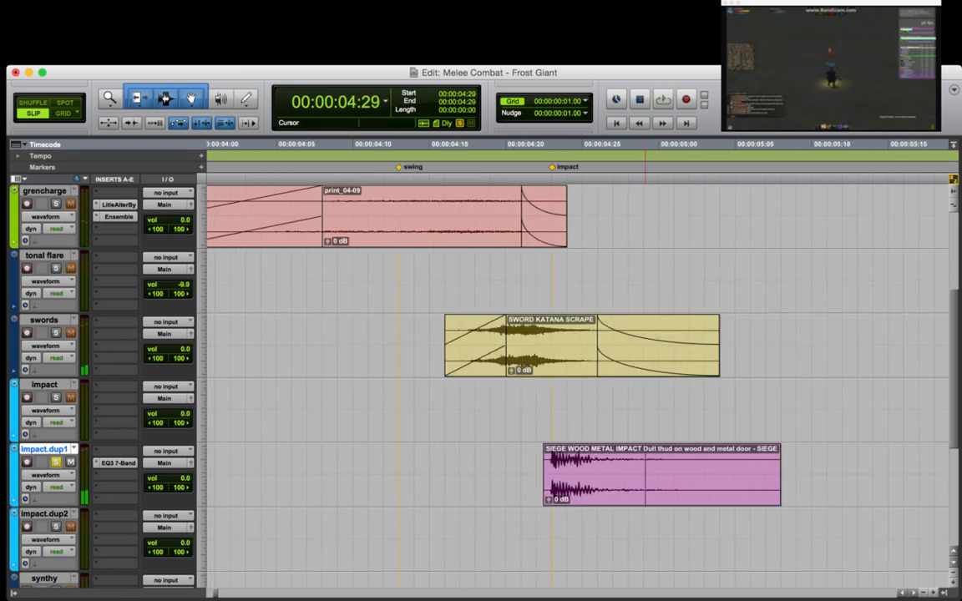
key("s")
left_click(604, 460)
key("t")
key("t")
left_click(415, 460)
key("g")
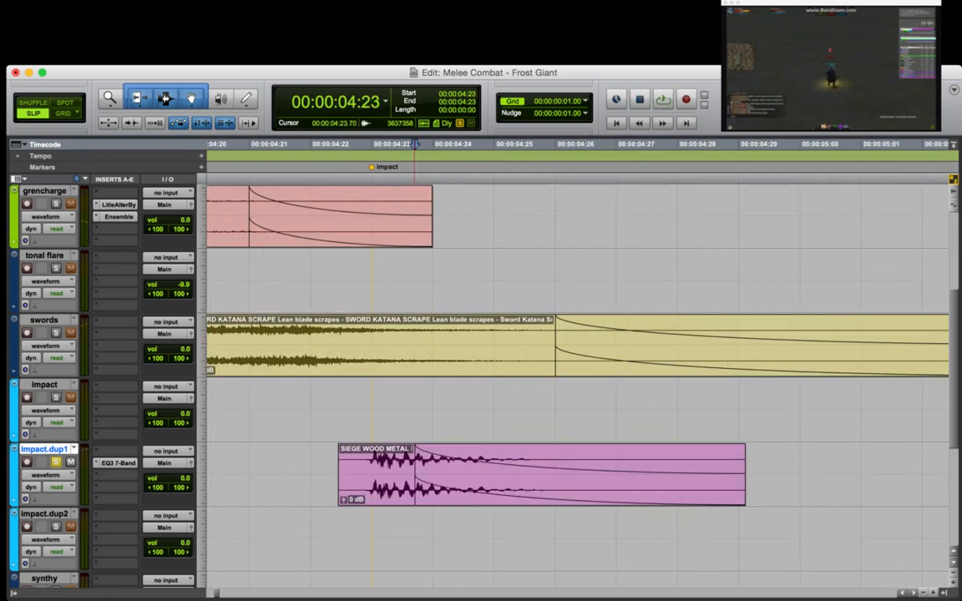
Audition the thud from 00:00:04:22 and move its fade-out start to 00:00:04:25.
left_click(321, 460)
key("space")
key("space")
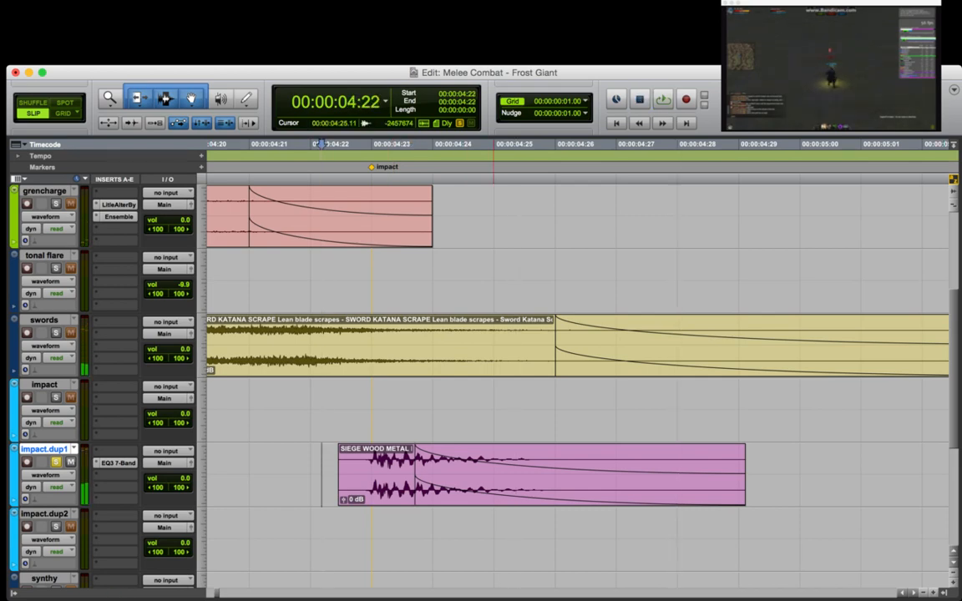
left_click(536, 460)
key("g")
Play the soloed thud from 00:00:04:21, then unsolo impact.dup1 and play the full mix from 00:00:04:11.
left_click(277, 460)
key("space")
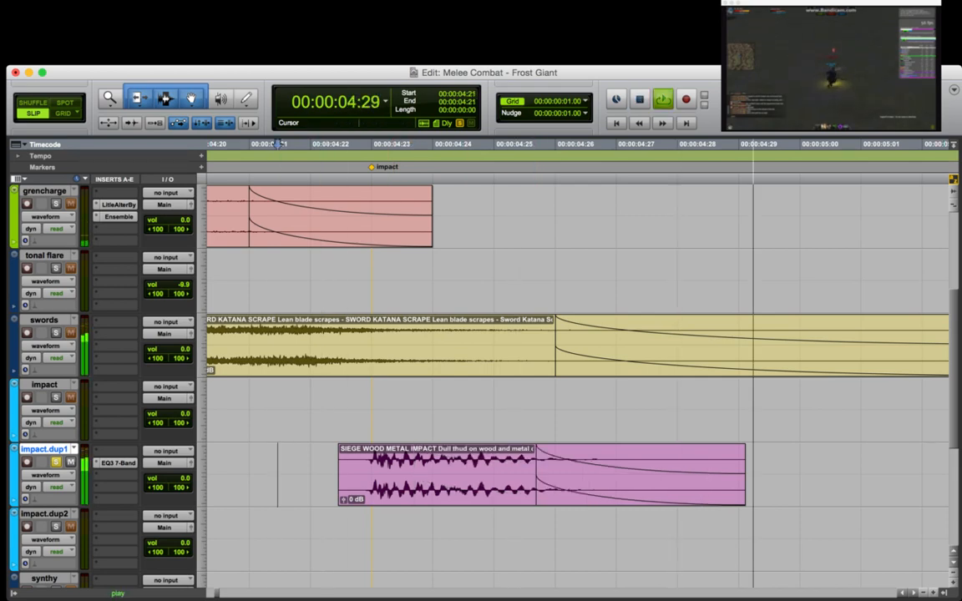
key("space")
key("r")
key("r")
left_click_drag(514, 143, 357, 144)
key("space")
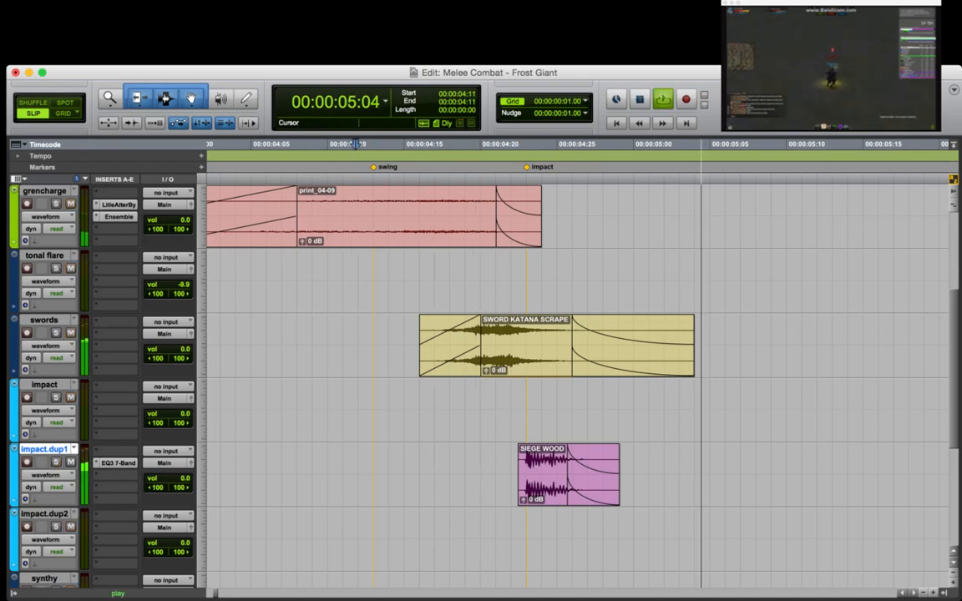
key("space")
Start the thud's fade-out at 00:00:04:24 and play the mix from 00:00:04:12.
left_click(455, 475)
scroll(455, 475, "down", 1)
left_click(544, 400)
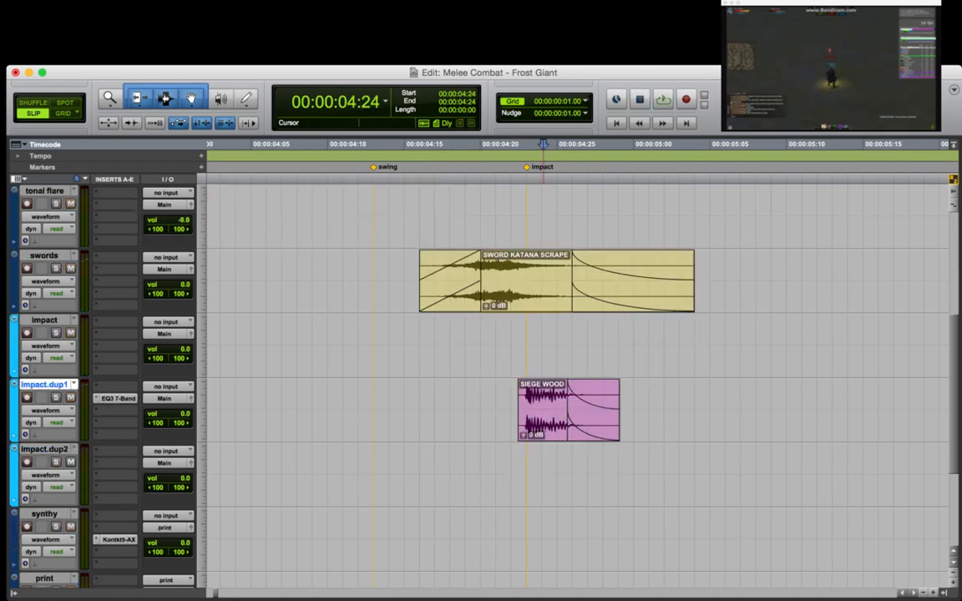
key("g")
left_click(367, 409)
key("space")
key("space")
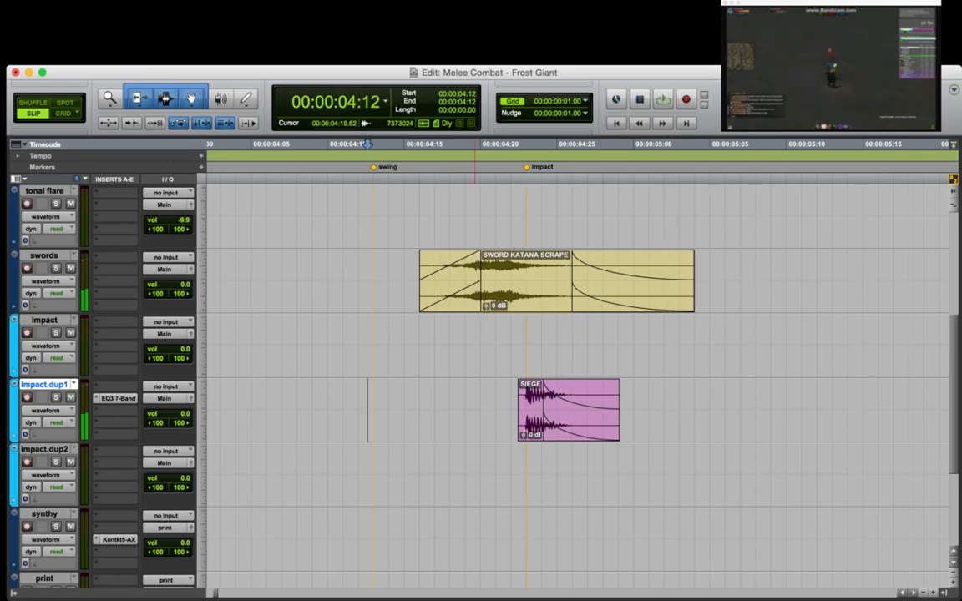
Solo impact.dup2 and audition its BLOOD GUTS MEDIUM clip from 00:00:48:11.
left_click(473, 475)
key("r")
key("r")
key("r")
key("r")
key("r")
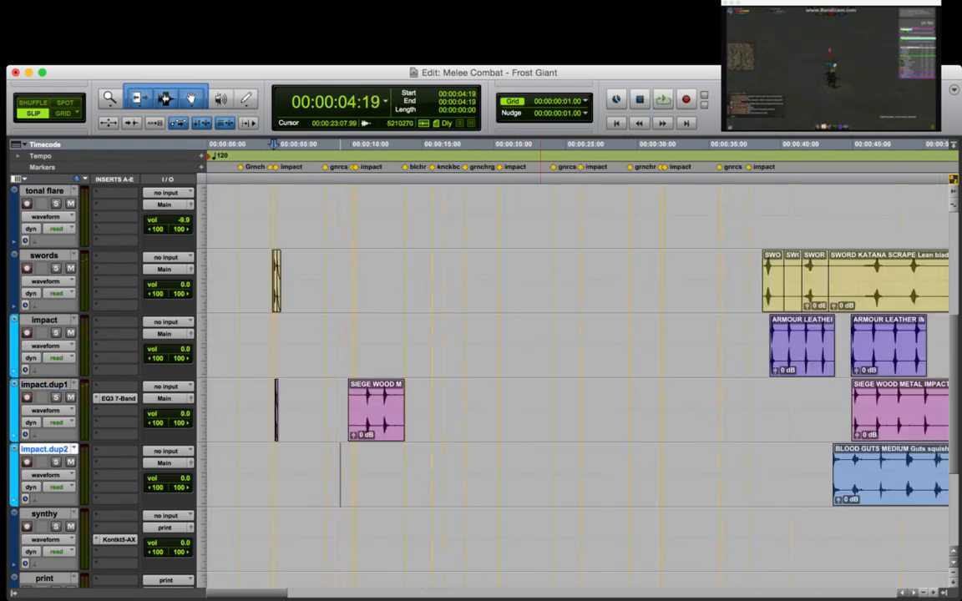
key("r")
left_click(554, 480)
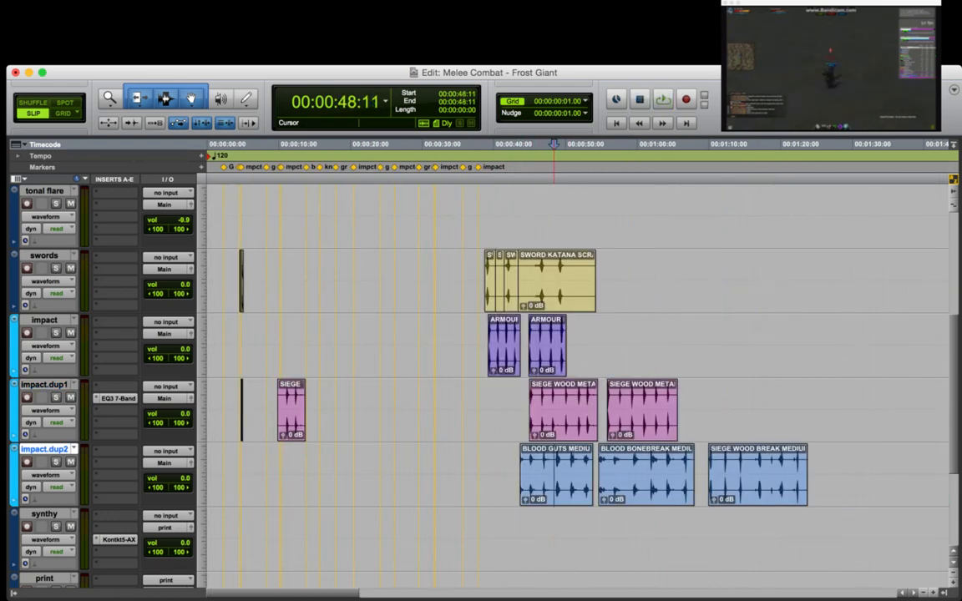
key("shift+s")
key("t")
key("space")
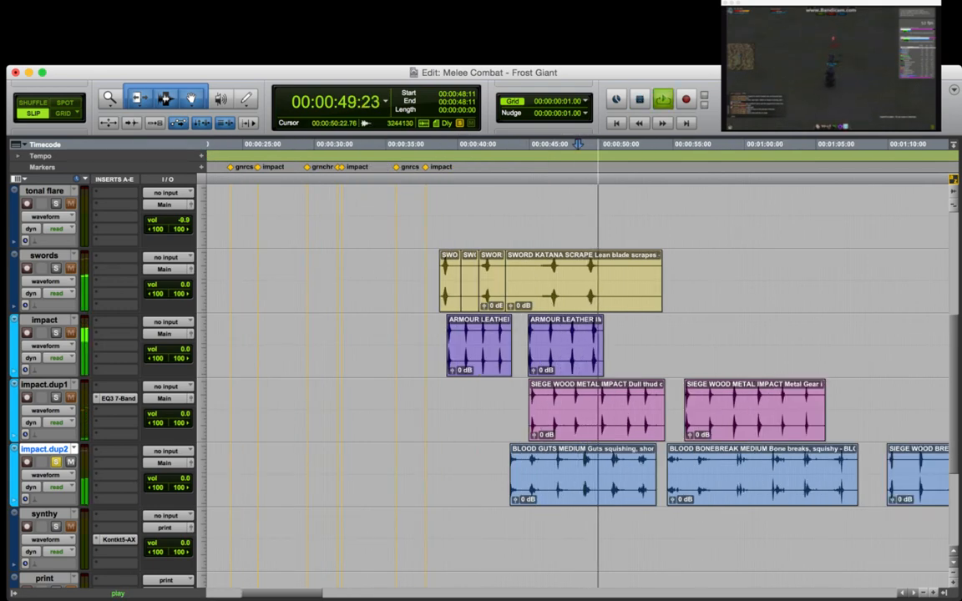
key("space")
Audition the guts squishes on impact.dup2 from 00:00:50:22 and 00:00:52:18.
key("t")
key("t")
key("space")
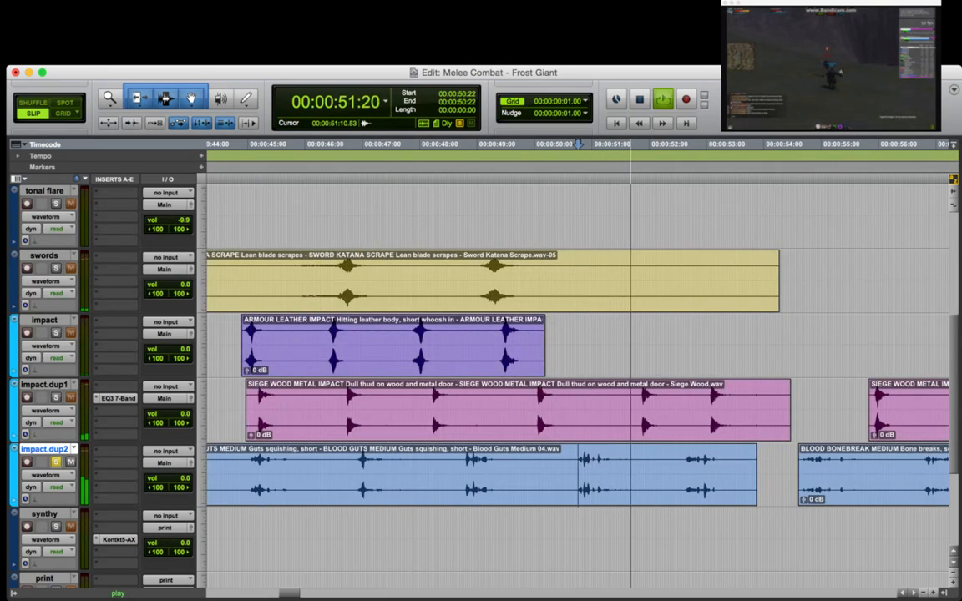
key("space")
left_click(685, 477)
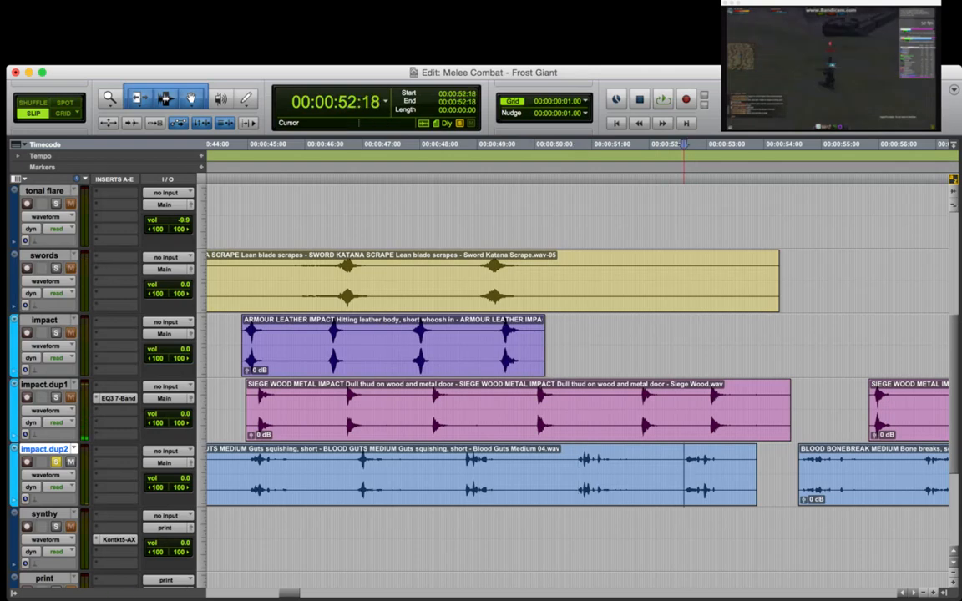
key("space")
key("r")
key("space")
Play the soloed BLOOD GUTS MEDIUM clip from 00:00:45:00.
left_click(412, 143)
key("space")
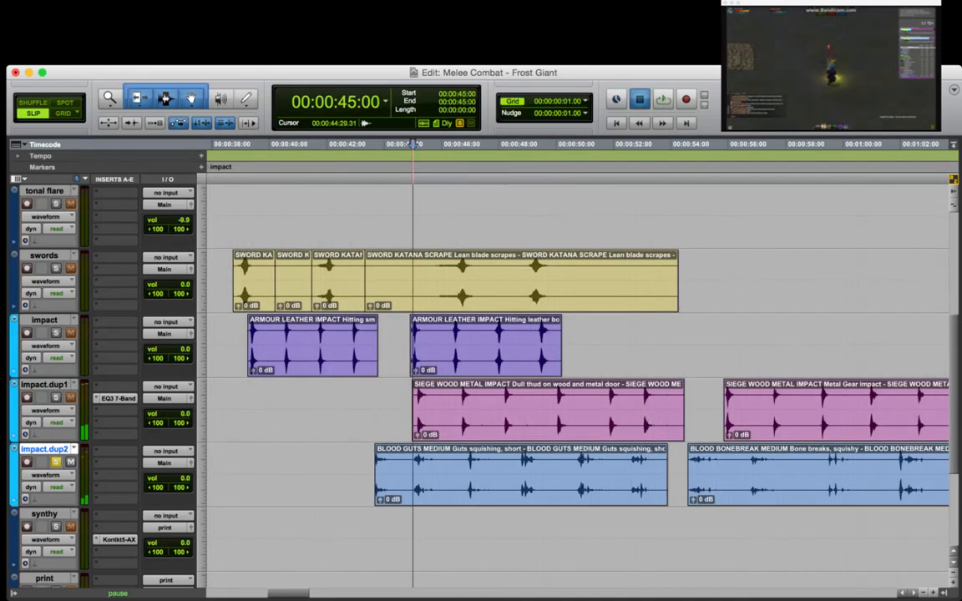
key("space")
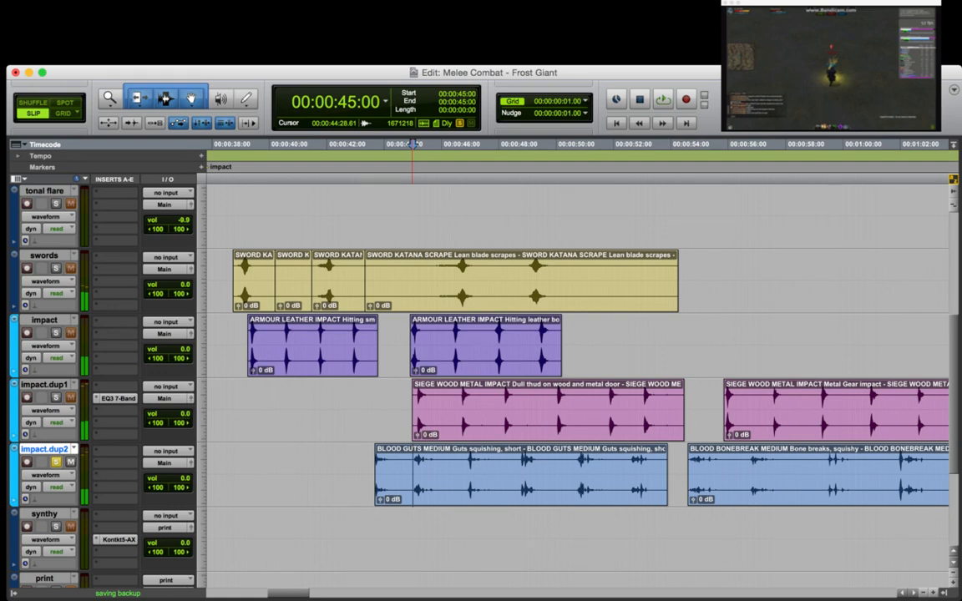
key("space")
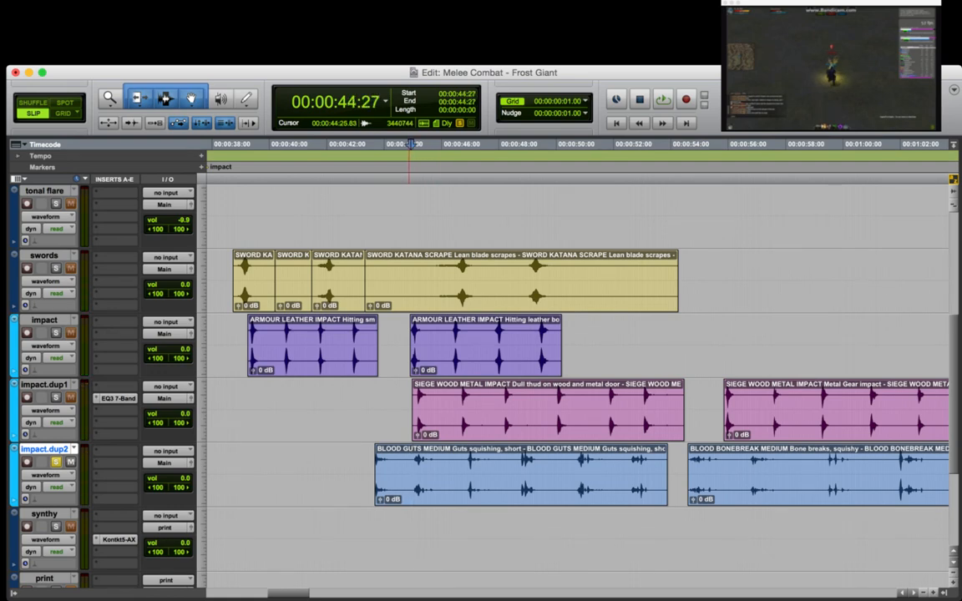
Copy the guts squish between 00:00:44:25 and 00:00:46:08 and paste it on impact.dup2 at 00:00:04:22.
left_click_drag(410, 472, 450, 471)
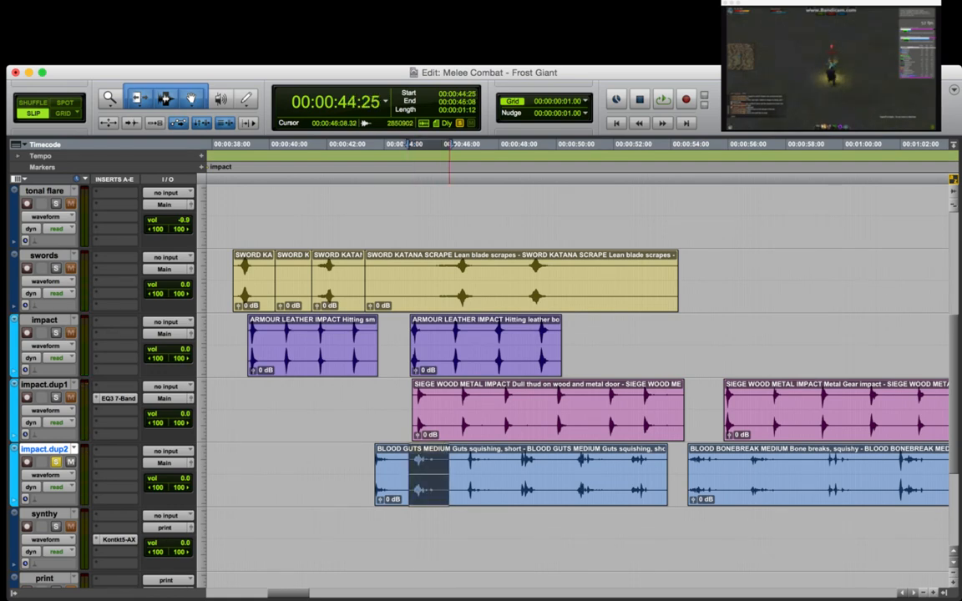
key("r")
key("r")
key("r")
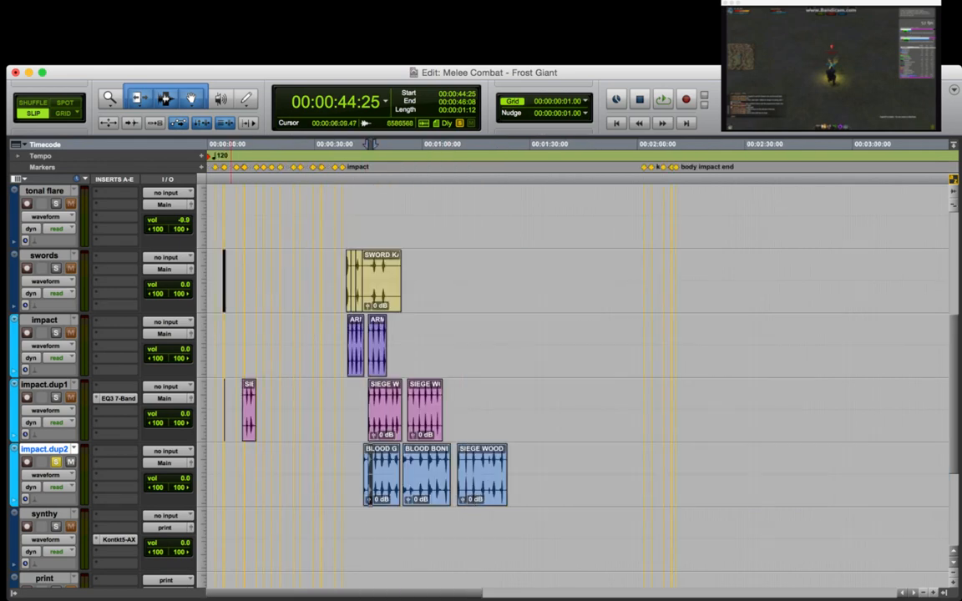
left_click(225, 144)
key("t")
key("t")
key("t")
key("t")
left_click(479, 145)
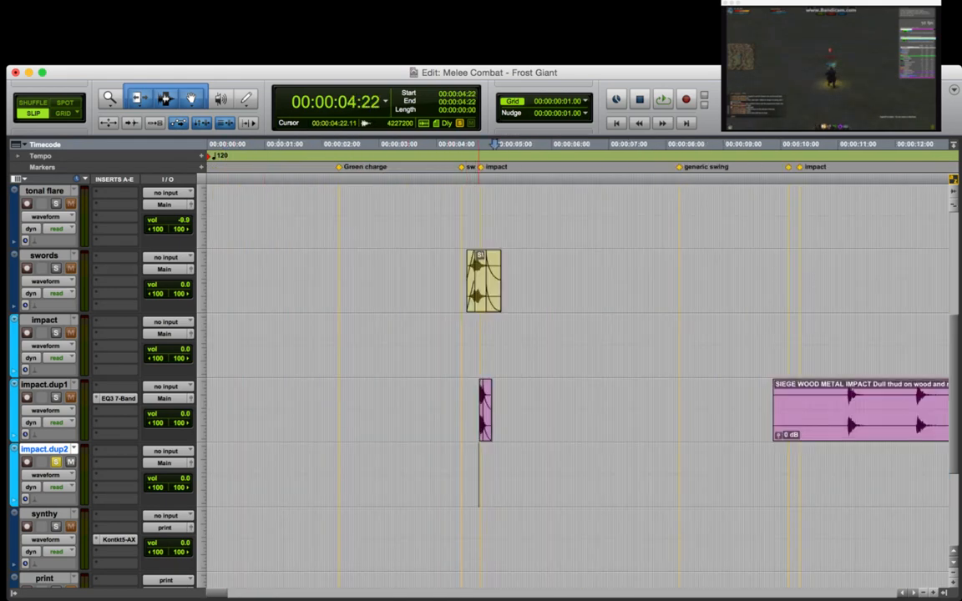
key("v")
Trim the start of the pasted guts clip to about 00:00:04:27 and move it to begin at about 00:00:04:22.
key("t")
key("t")
left_click(617, 460)
key("a")
left_click(586, 459)
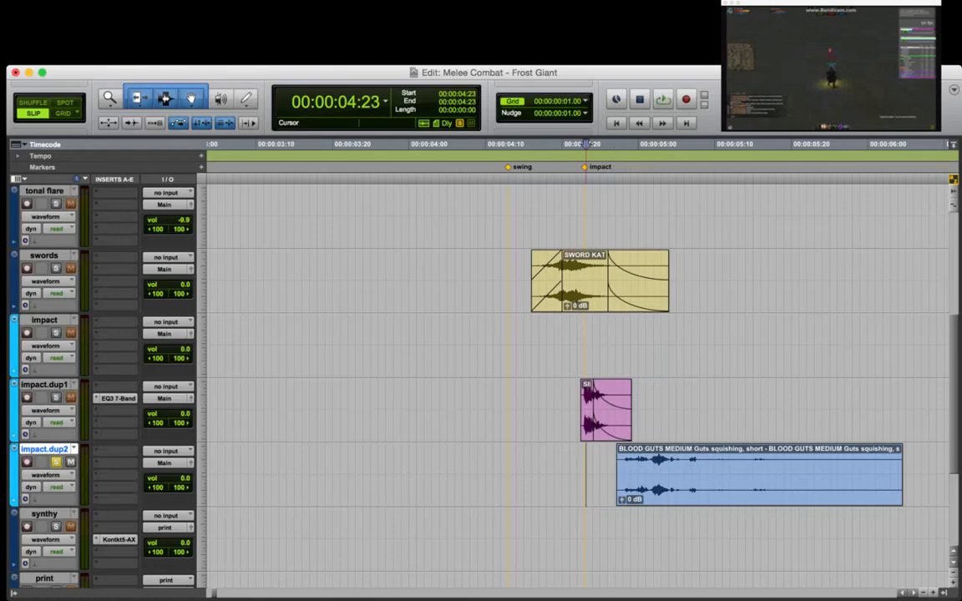
left_click_drag(648, 489, 611, 488)
Set the impact.dup2 volume to -7.3 and play the soloed guts squish from 00:00:04:14.
left_click(525, 464)
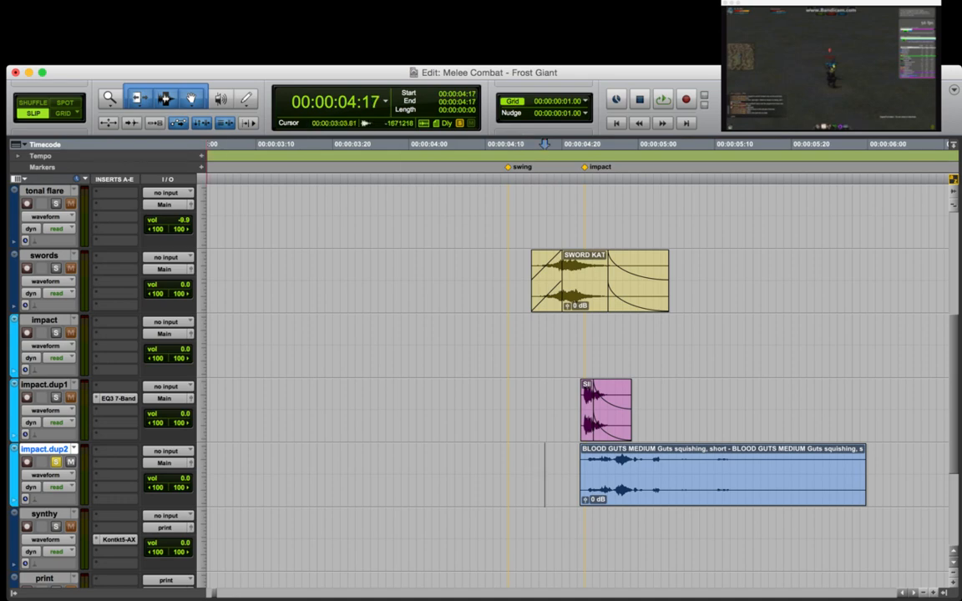
left_click(516, 472)
key("space")
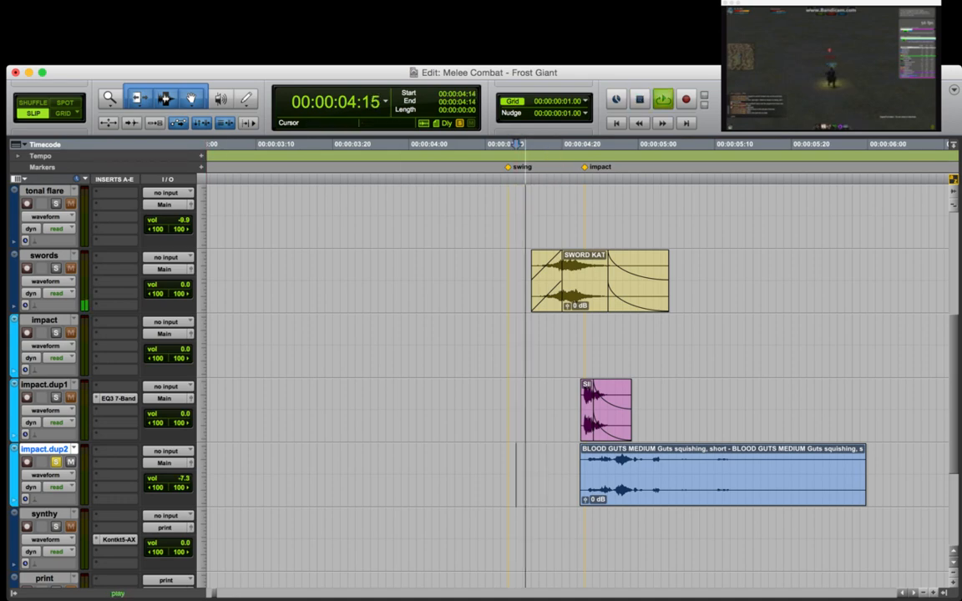
key("space")
Trim the end of the guts clip to 00:00:05:13 and fade it out from about 00:00:05:01.
left_click(745, 463)
key("s")
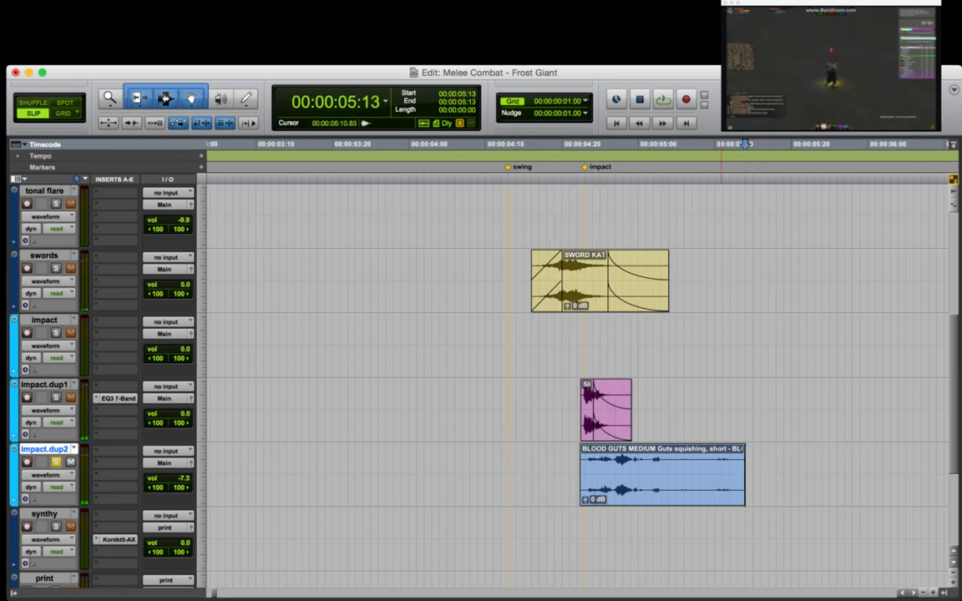
left_click(651, 463)
key("g")
Unsolo impact.dup2 and play the full mix from 00:00:04:08.
left_click(521, 474)
key("shift+s")
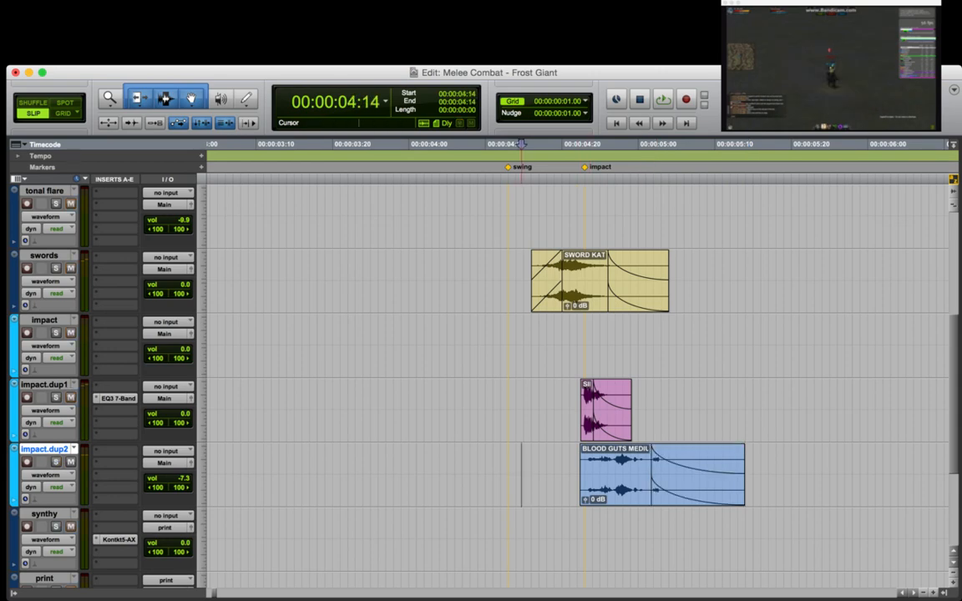
left_click(472, 474)
key("space")
key("space")
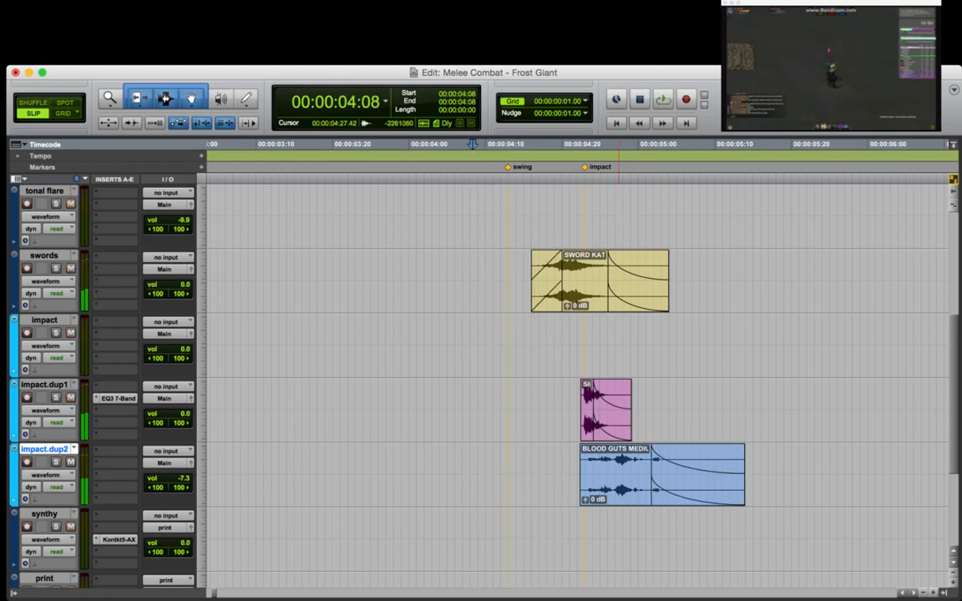
Fade in the guts clip up to about 00:00:04:24, move it to start at 00:00:04:20, and play the mix.
left_click(592, 464)
key("d")
left_click_drag(627, 491, 611, 491)
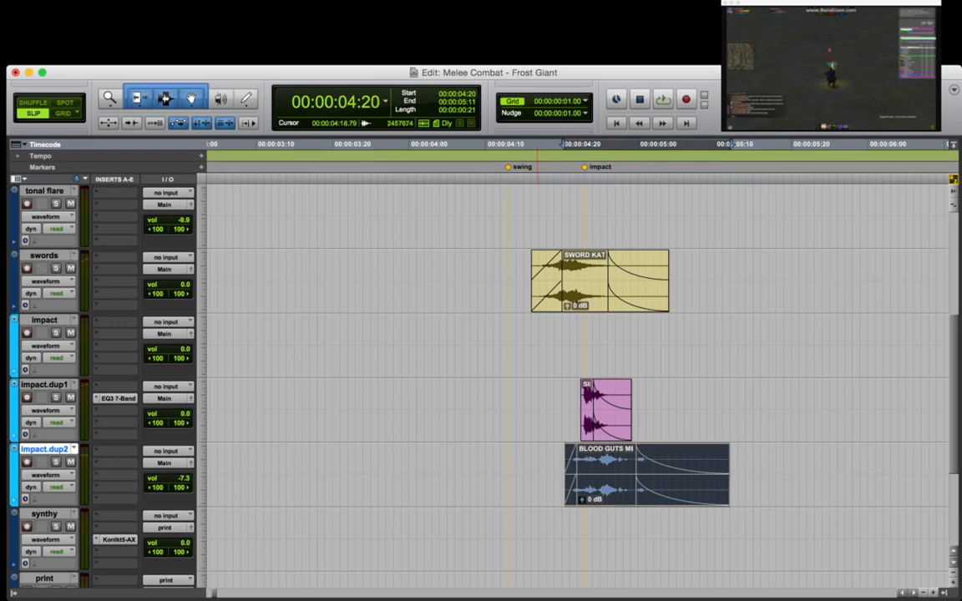
left_click(516, 474)
key("space")
key("space")
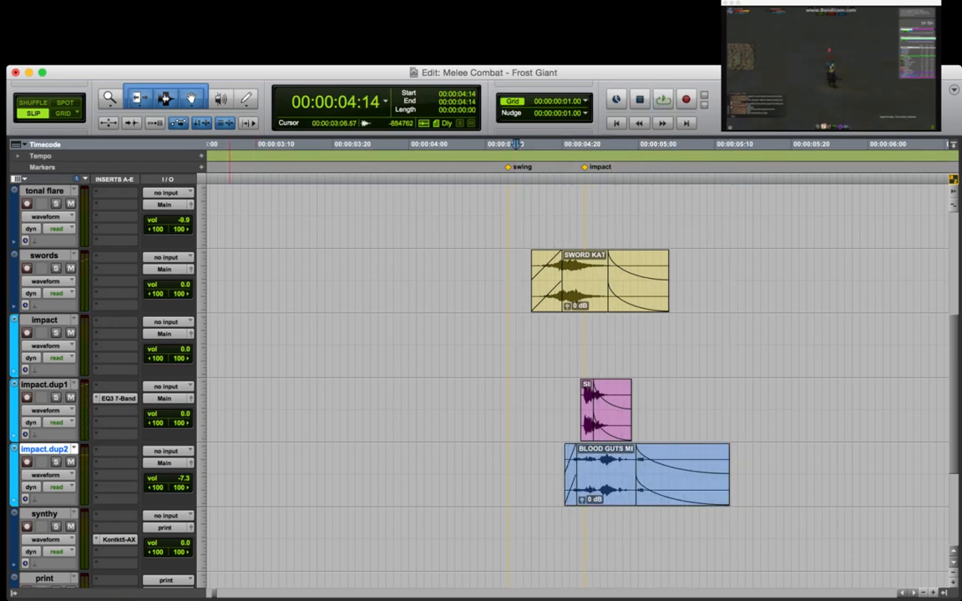
Set the impact.dup2 volume to -11.9 and play the mix from 00:00:04:12.
left_click(508, 144)
key("space")
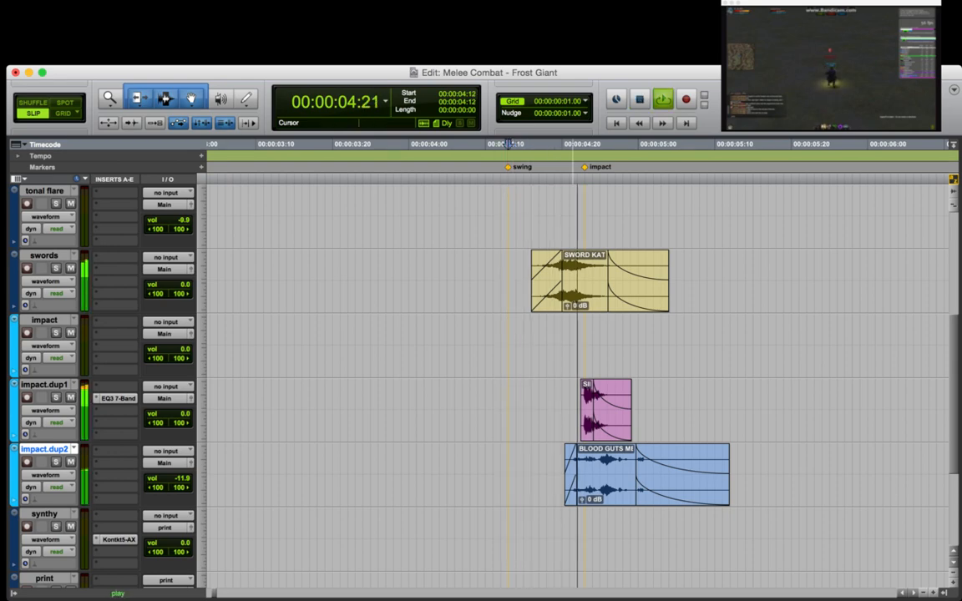
key("space")
Select the opening of the guts clip around the impact marker and play the mix from 00:00:04:14.
left_click_drag(568, 478, 593, 478)
left_click(522, 474)
key("space")
key("space")
Solo impact.dup2 again and play the source BLOOD GUTS MEDIUM clip from 00:00:48:08.
key("r")
key("r")
key("r")
key("r")
key("r")
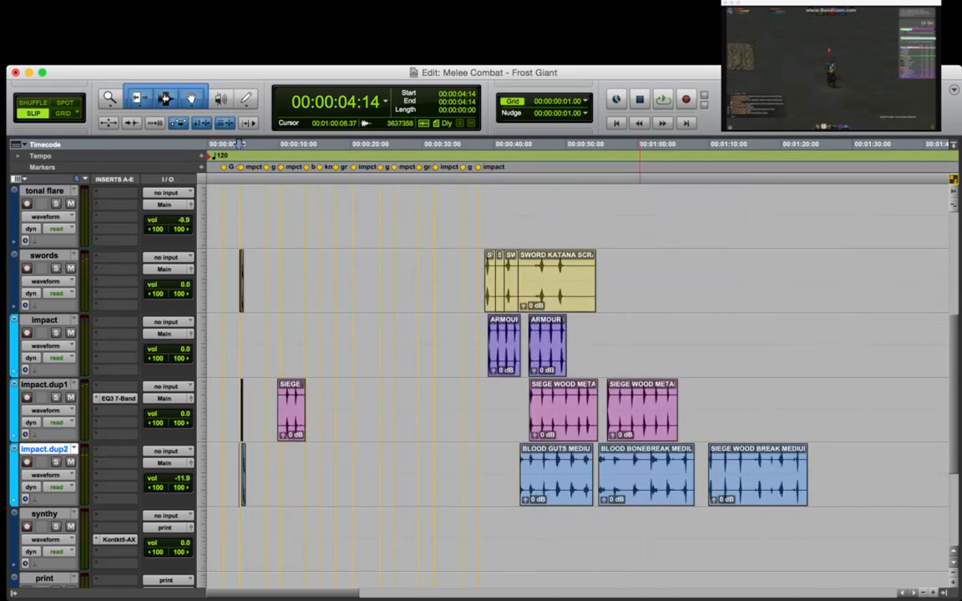
left_click(553, 468)
key("shift+s")
key("space")
key("t")
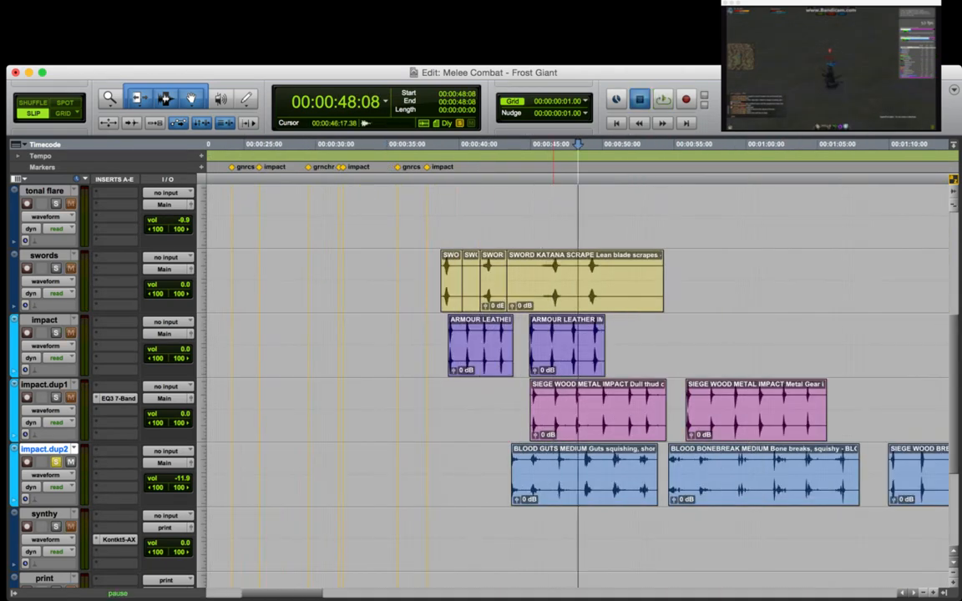
key("space")
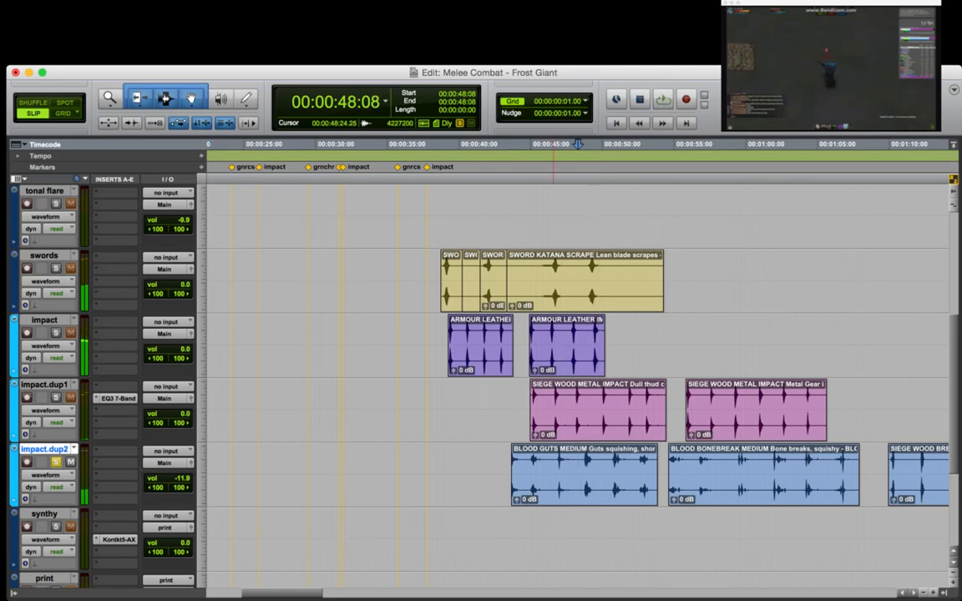
Audition further squishes in the source guts clip from 00:00:50:22 and 00:00:52:19.
key("t")
key("space")
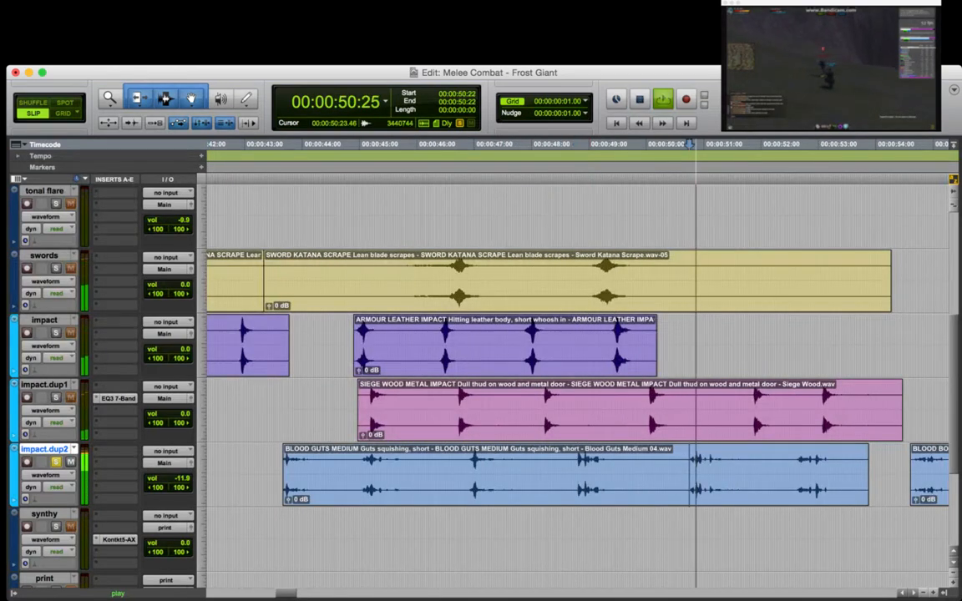
key("space")
left_click(800, 472)
key("space")
key("space")
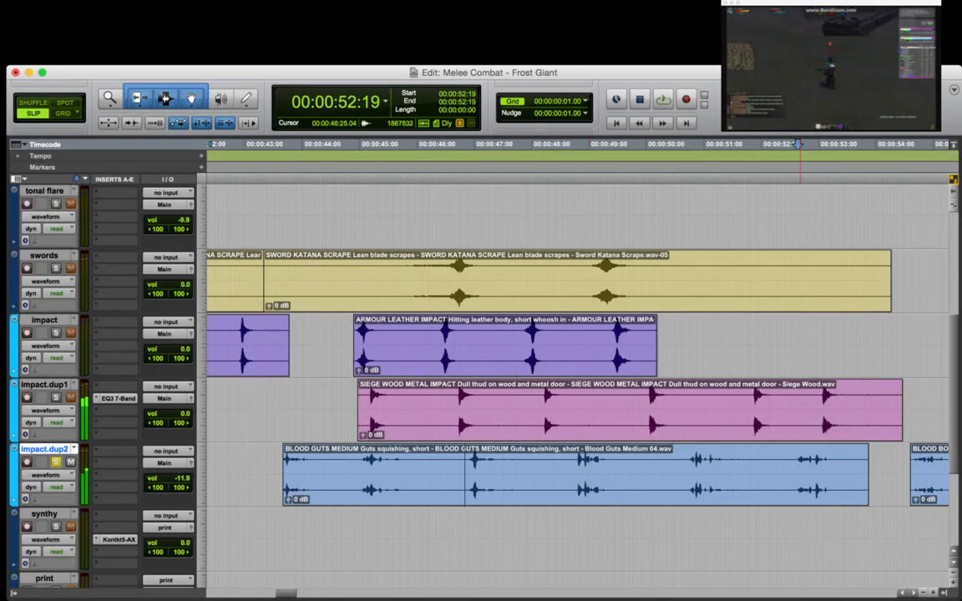
Audition squishes in the source guts clip from 00:00:46:25, 00:00:44:25, 00:00:48:23 and 00:00:50:20.
left_click(466, 472)
key("space")
key("space")
left_click(352, 472)
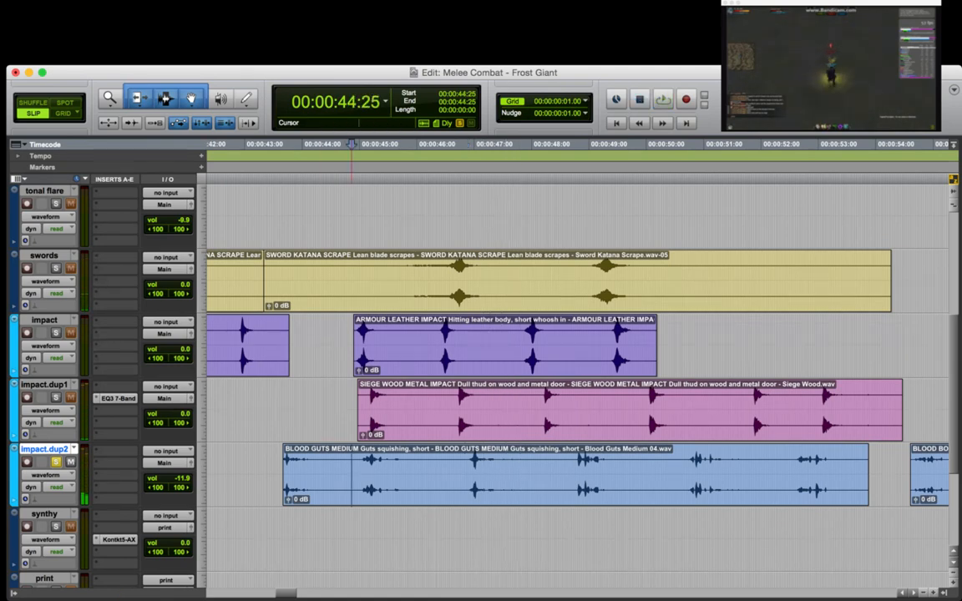
key("space")
key("space")
left_click(577, 471)
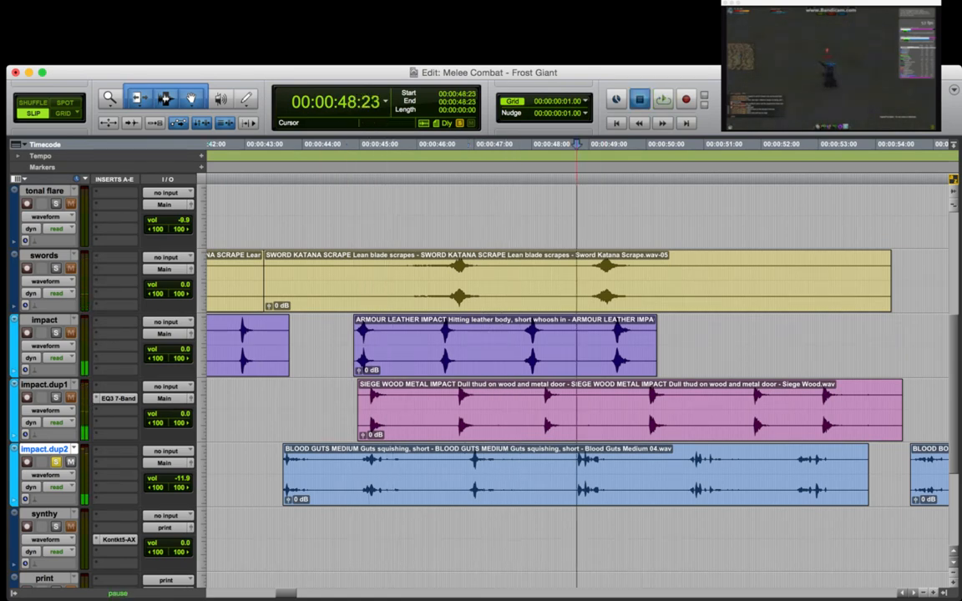
key("space")
key("space")
left_click(686, 472)
key("space")
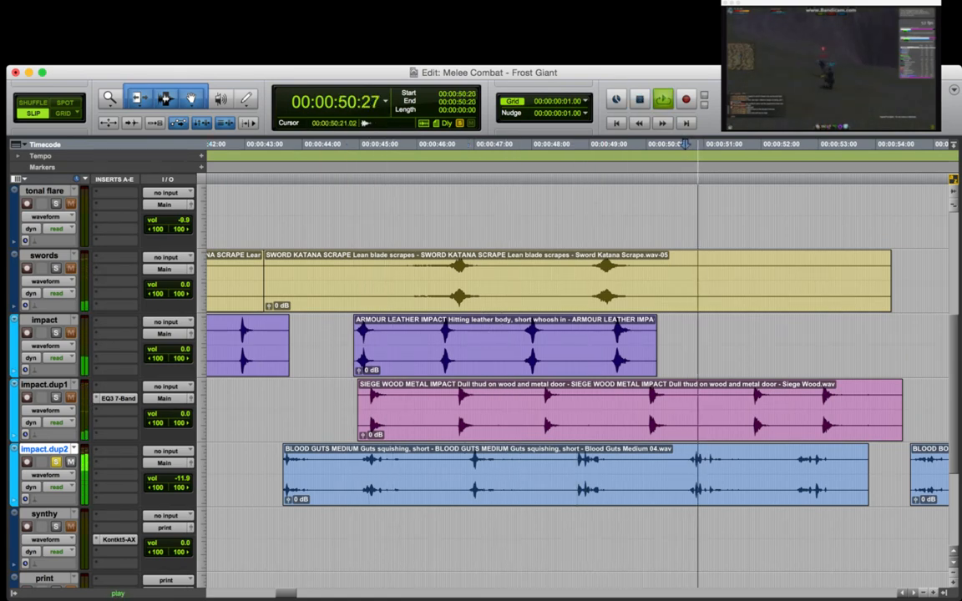
key("space")
Copy the section of the source guts clip from 00:00:48:19 to 00:00:51:26.
left_click_drag(568, 471, 755, 472)
key("r")
key("r")
key("r")
key("r")
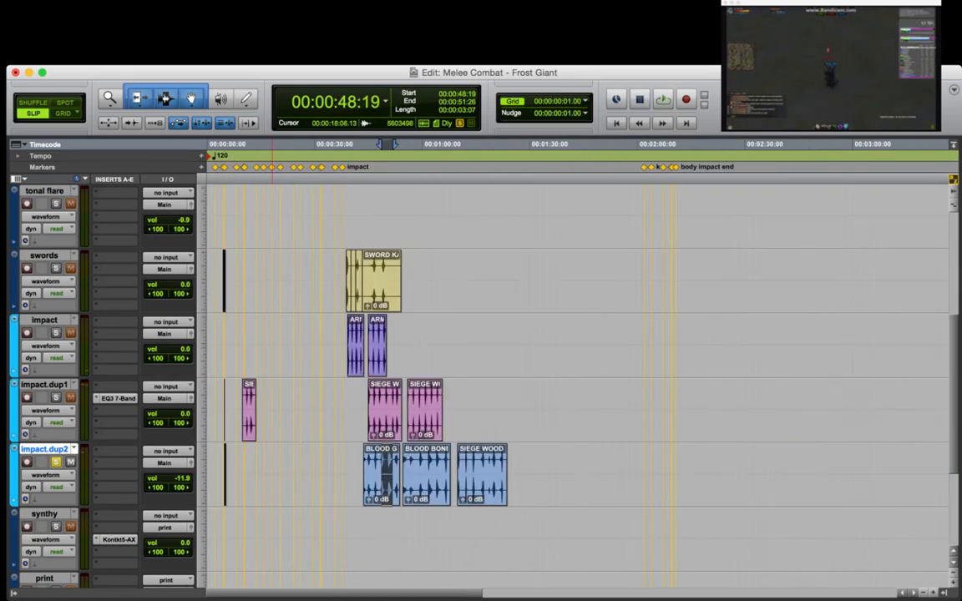
Delete the old guts clip at the first impact marker and paste the copied squishes on impact.dup2 at 00:00:04:21.
left_click(212, 474)
key("Tab")
key("t")
key("t")
key("t")
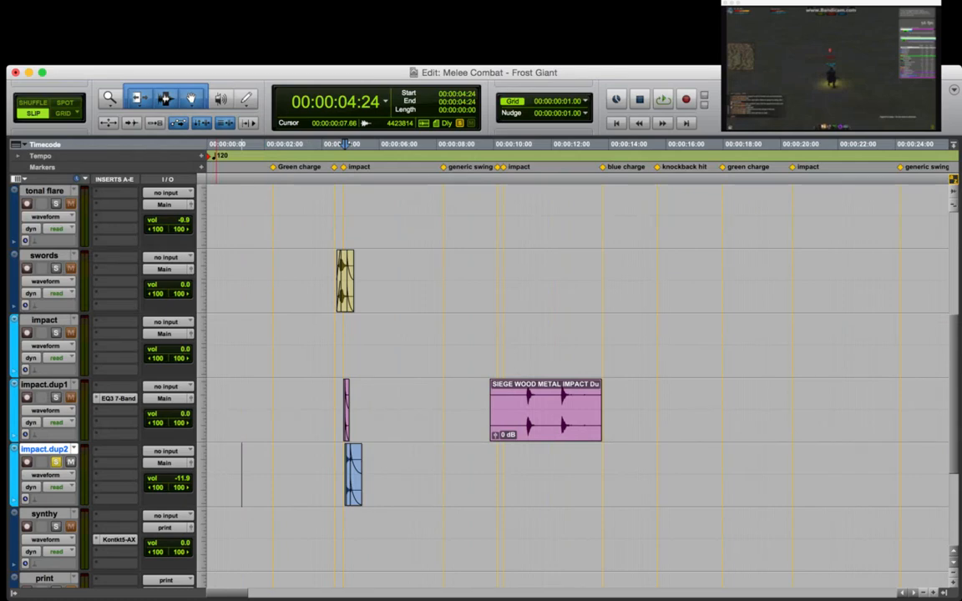
left_click(338, 464)
left_click_drag(334, 464, 393, 463)
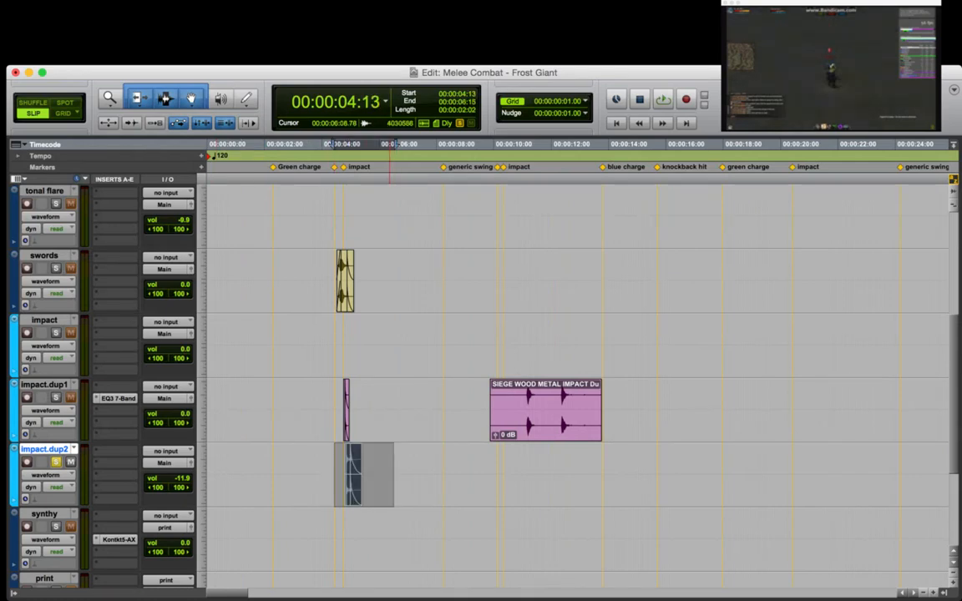
key("BackSpace")
left_click(343, 467)
key("super+v")
key("t")
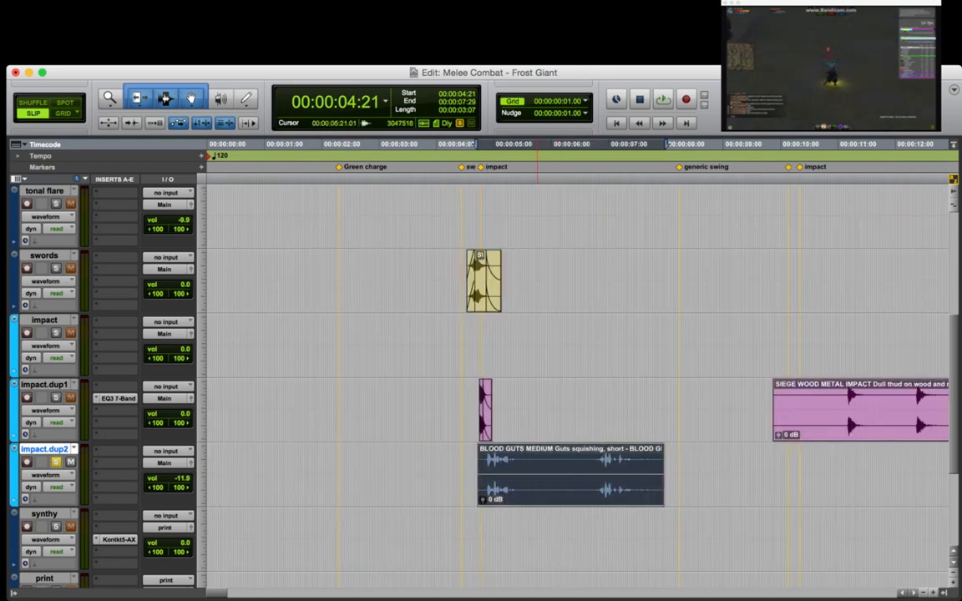
Split the pasted guts clip after its first squish and move the second part toward the next impact marker.
left_click(531, 461)
key("b")
left_click_drag(568, 491, 767, 491)
left_click(504, 462)
key("t")
key("t")
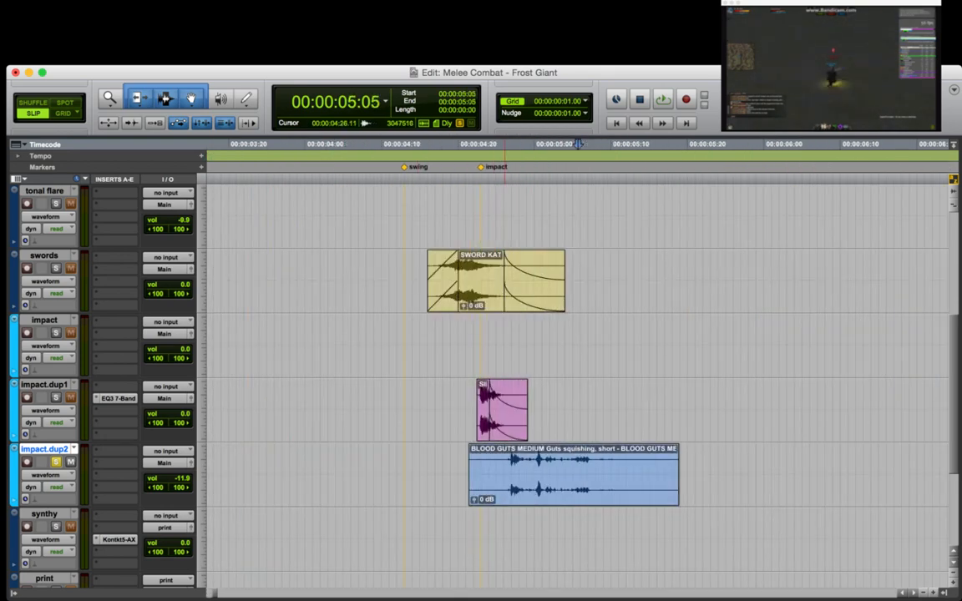
Trim the silent opening off the first squish and move the clip to start at 00:00:04:21.
left_click(505, 462)
key("a")
left_click_drag(546, 491, 512, 491)
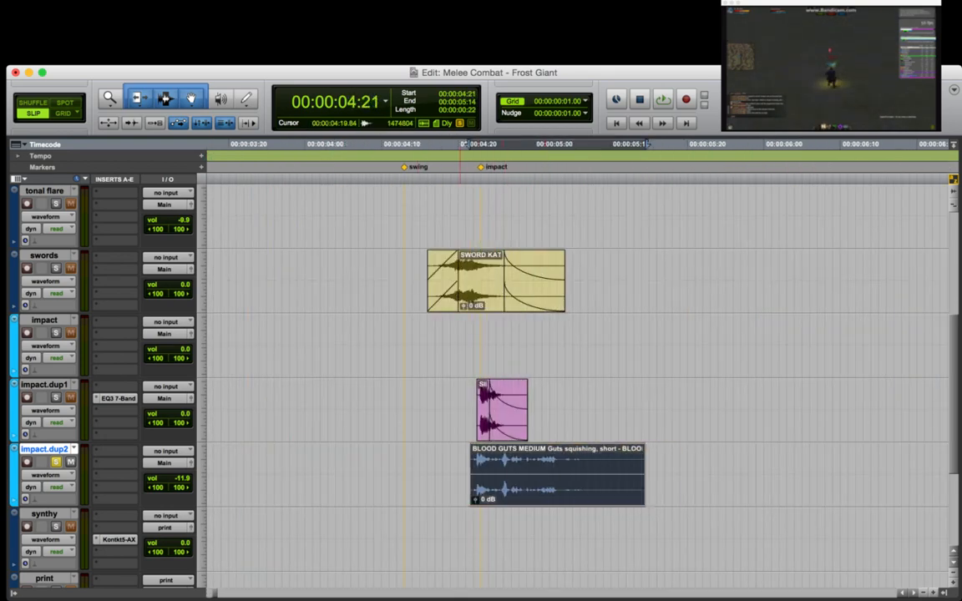
Clear the solo on impact.dup2 and play the mix from 00:00:04:13.
left_click(410, 468)
key("space")
key("shift+s")
key("space")
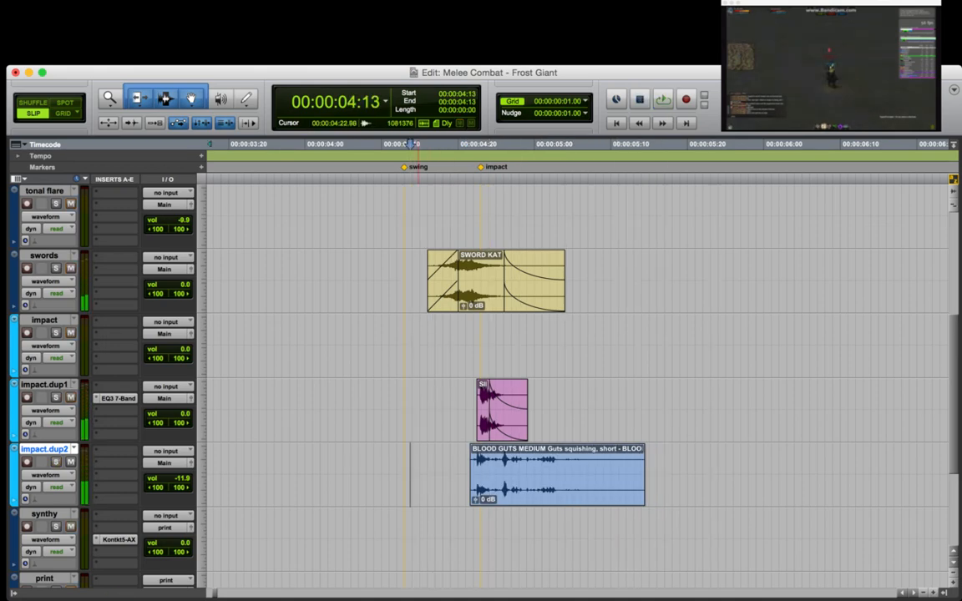
Move the squish clip to start at 00:00:04:22 and play the mix from 00:00:04:00.
left_click_drag(495, 491, 501, 491)
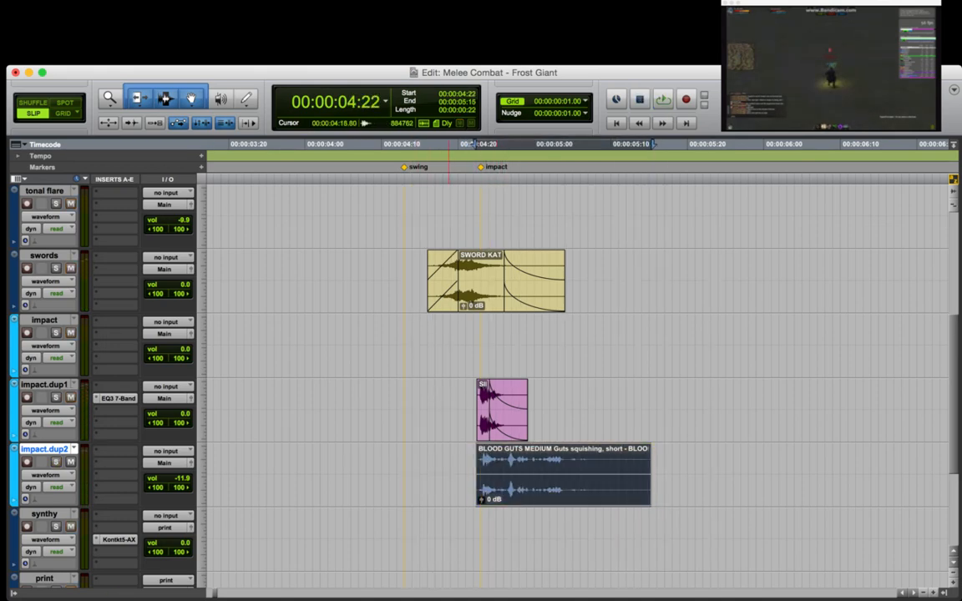
left_click(402, 466)
left_click(312, 466)
key("space")
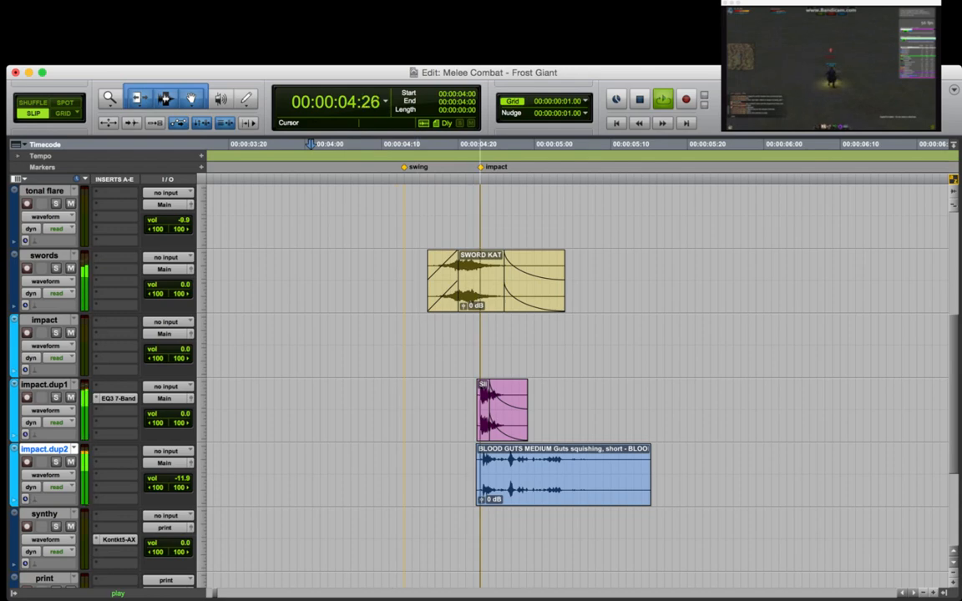
key("space")
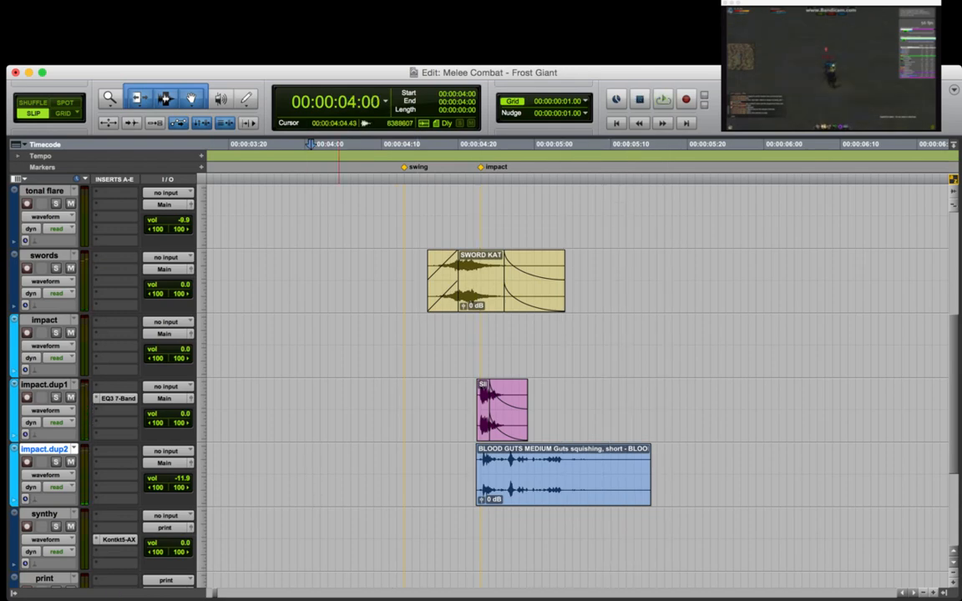
Solo the impact track and audition the smaller leather armour hits from 00:00:39:03 and 00:00:40:12.
key("r")
key("r")
key("r")
key("r")
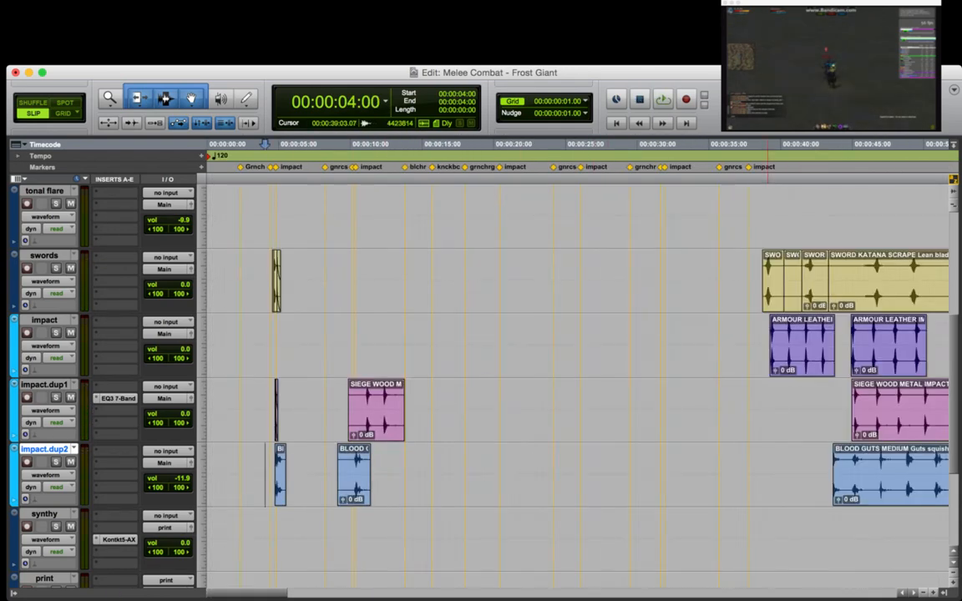
left_click(767, 347)
key("shift+s")
key("space")
key("t")
key("t")
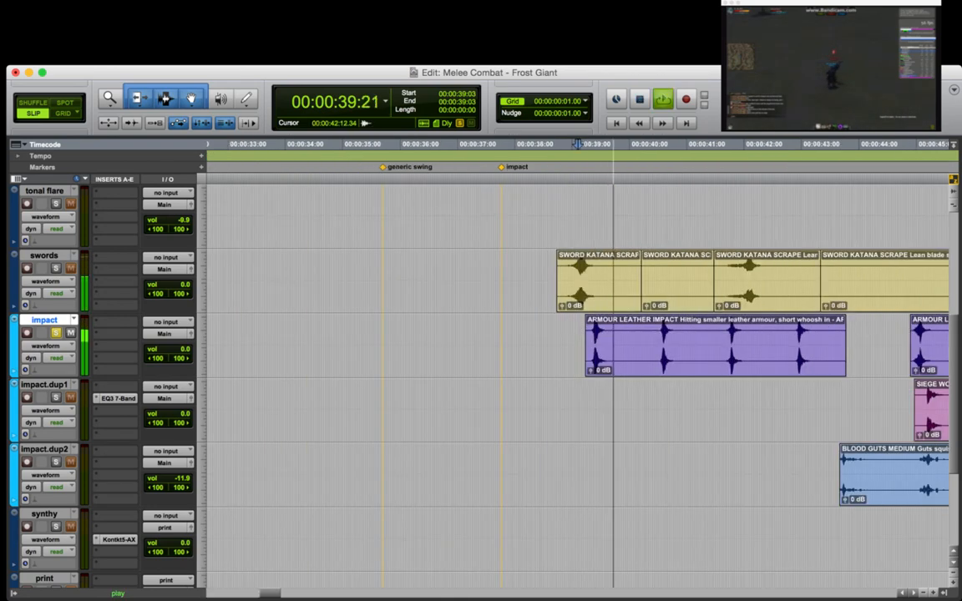
key("space")
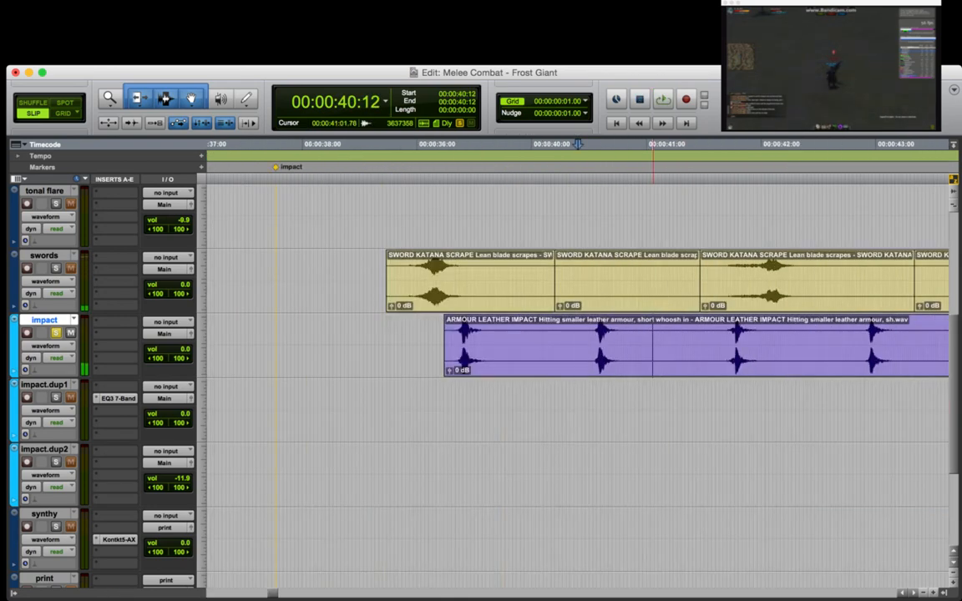
key("space")
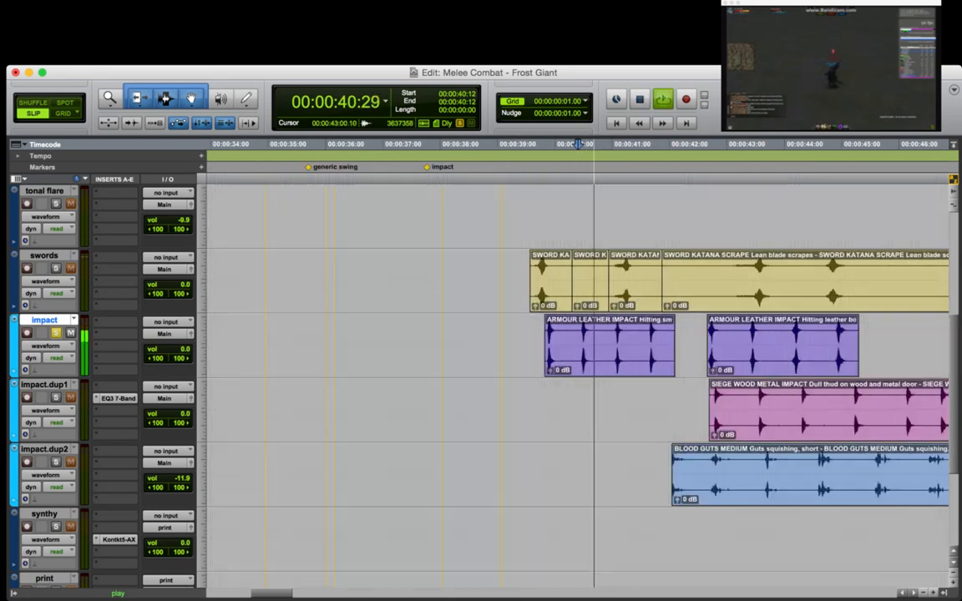
Audition the leather body hits on the impact track from 00:00:47:26.
key("r")
key("space")
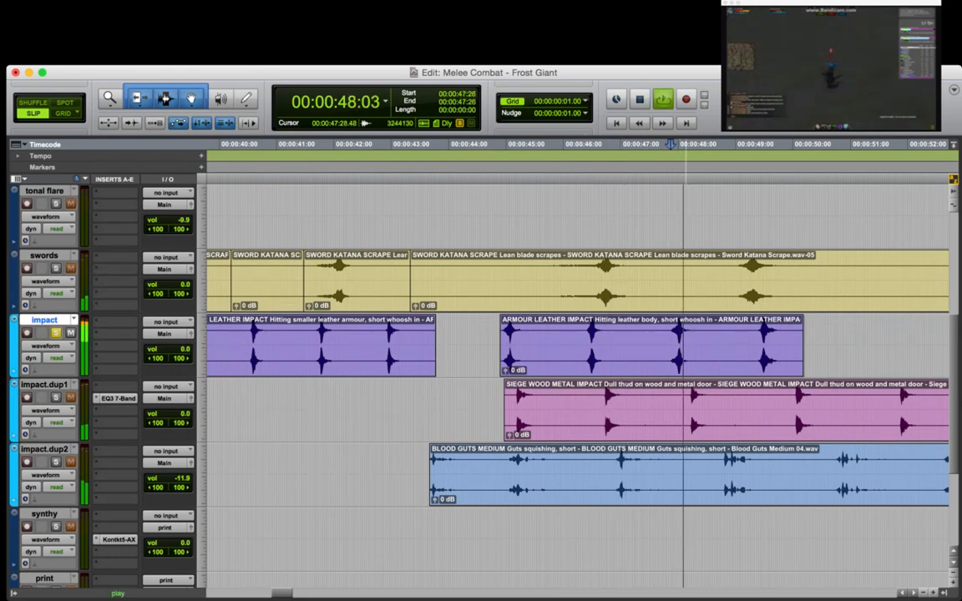
key("r")
key("r")
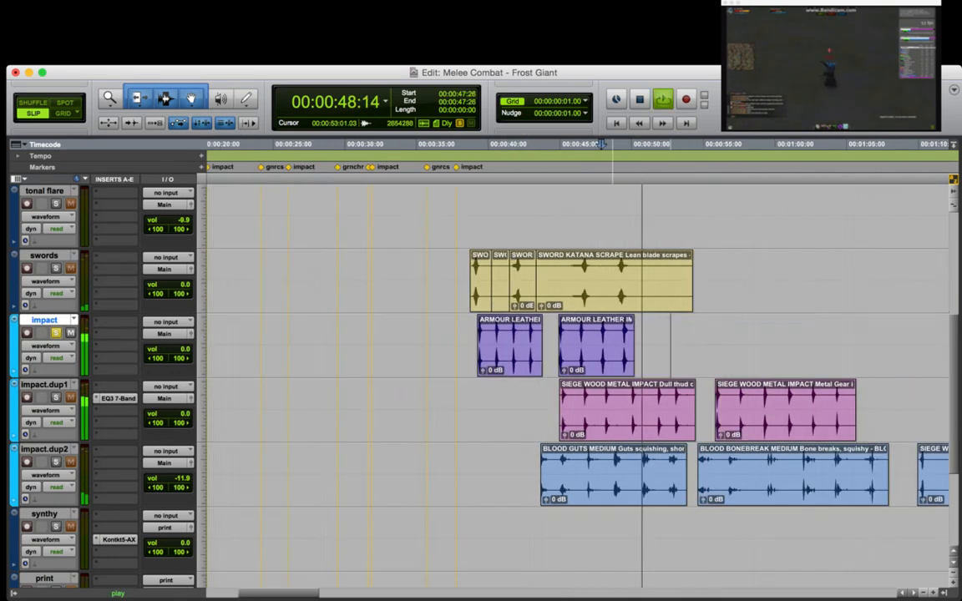
key("space")
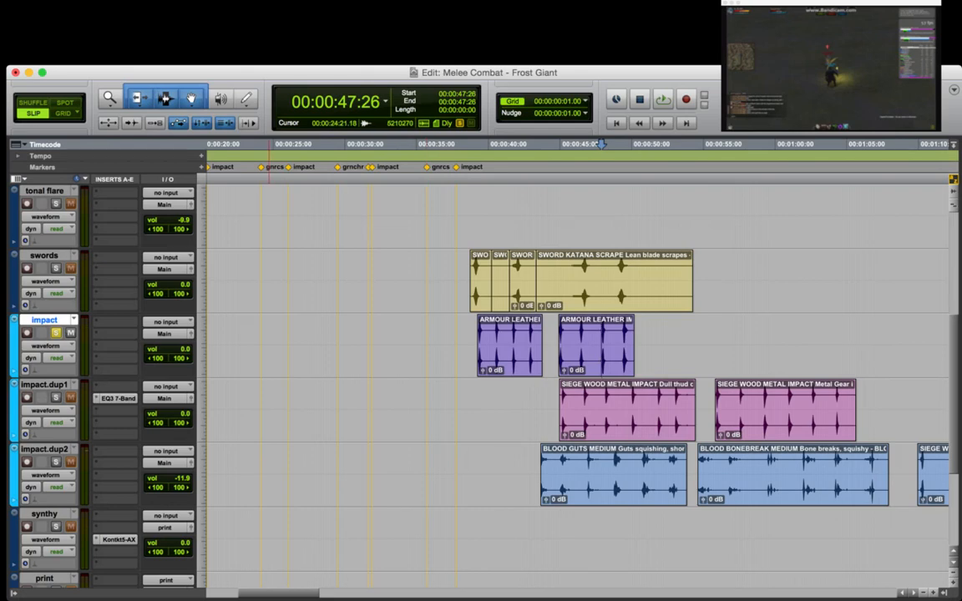
Select the leather body clip's section from 00:00:46:22 to 00:00:49:12 and play it.
key("super+Tab")
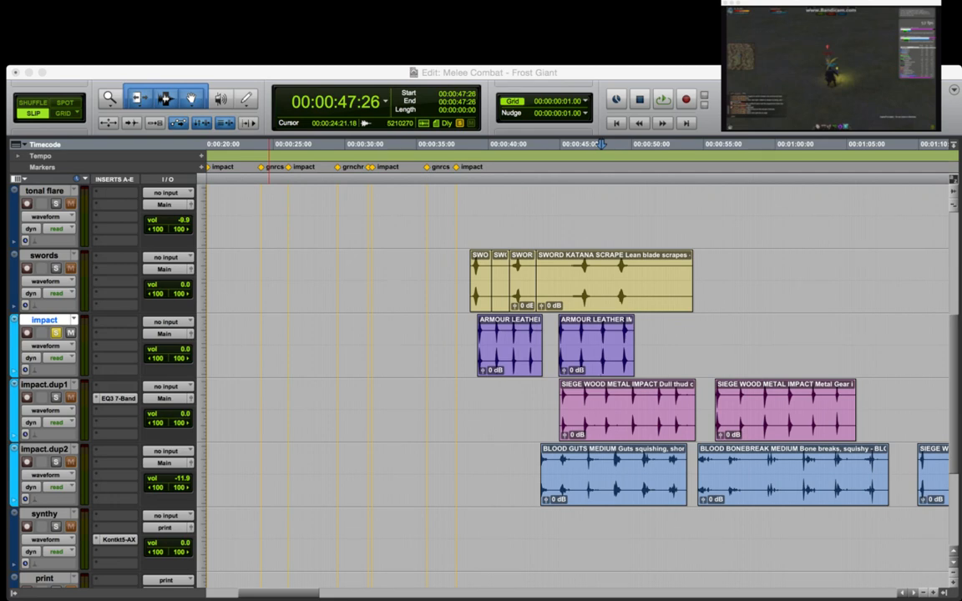
left_click(535, 341)
left_click_drag(587, 343, 609, 342)
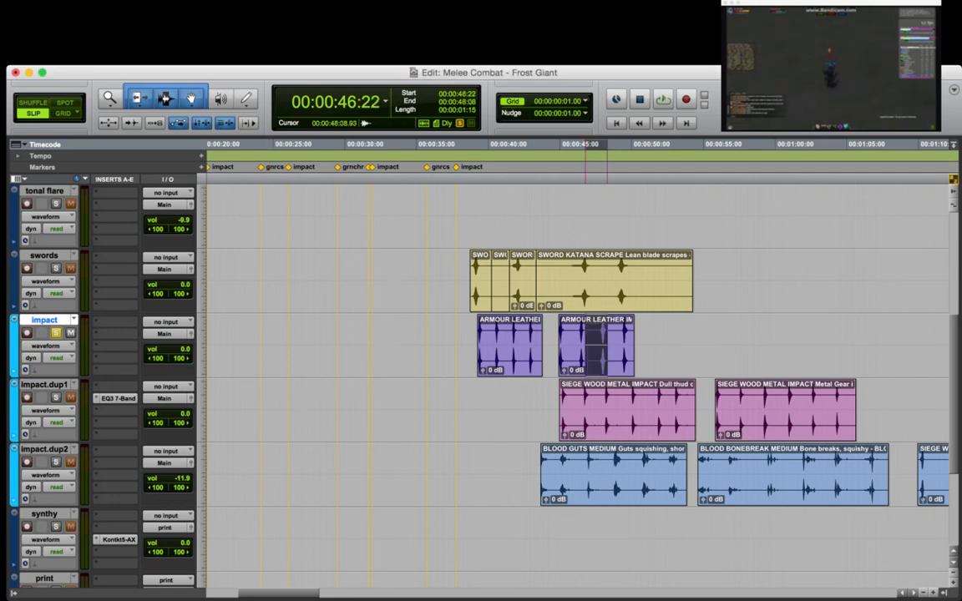
key("space")
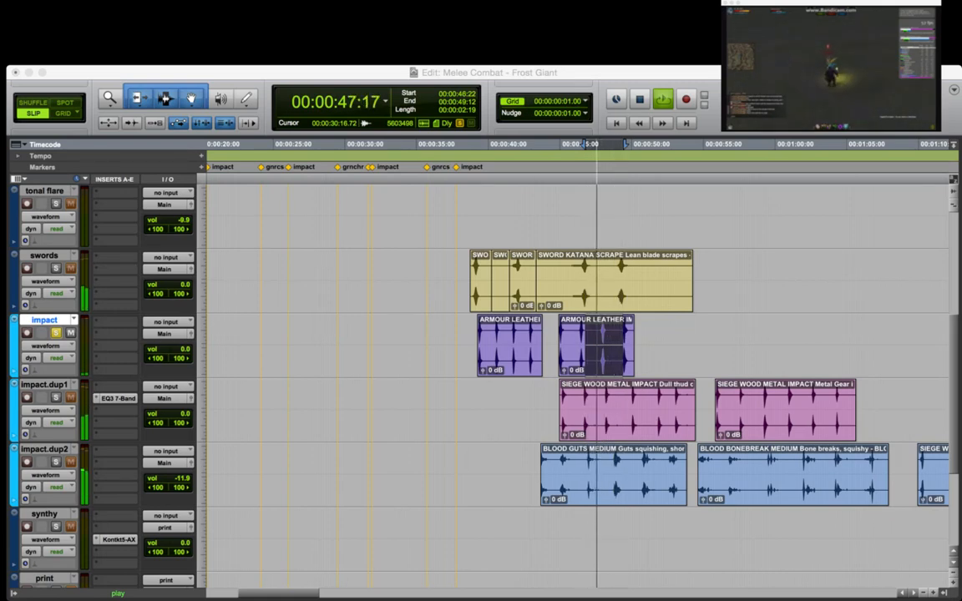
left_click(713, 361)
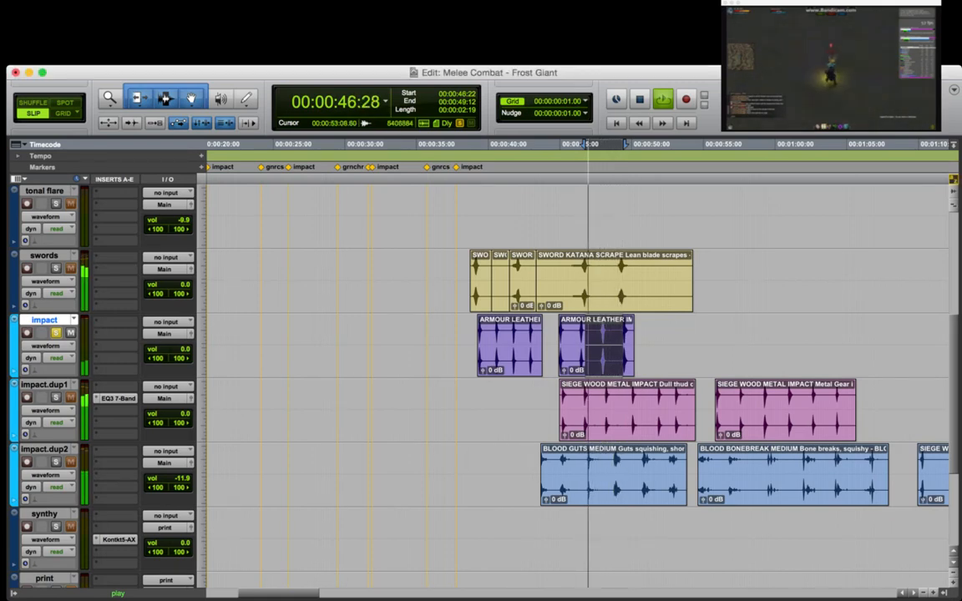
key("space")
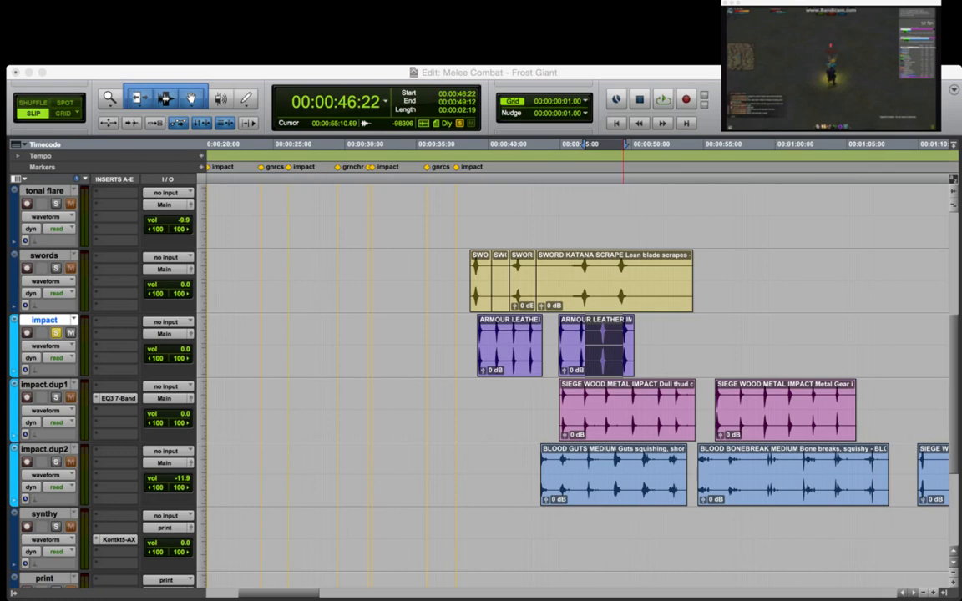
key("space")
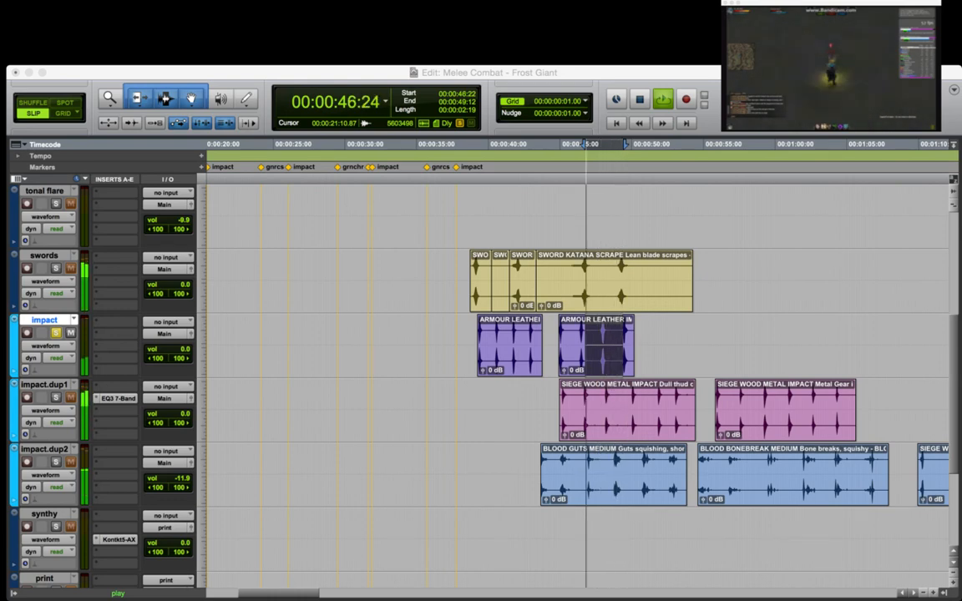
left_click_drag(816, 217, 824, 217)
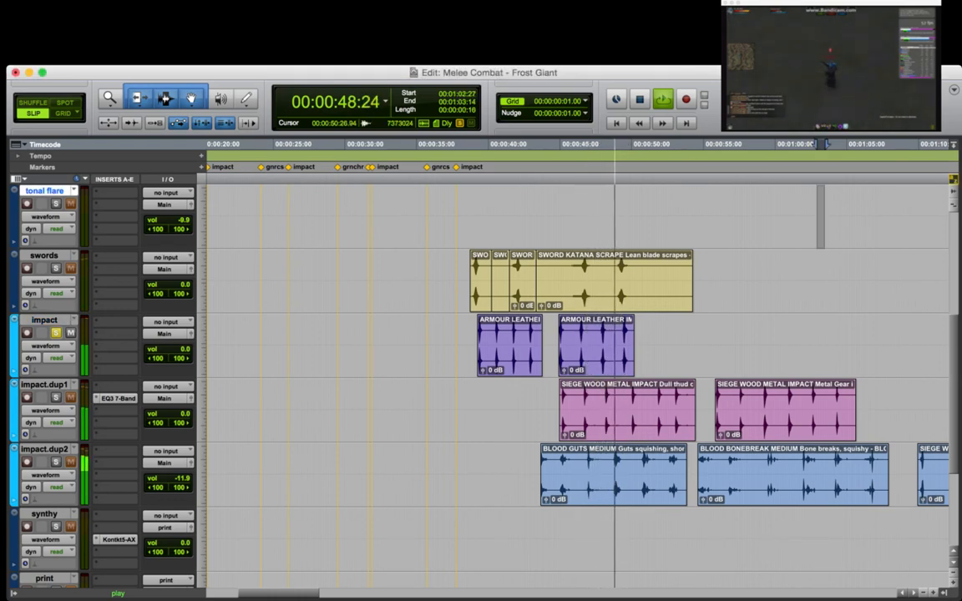
key("space")
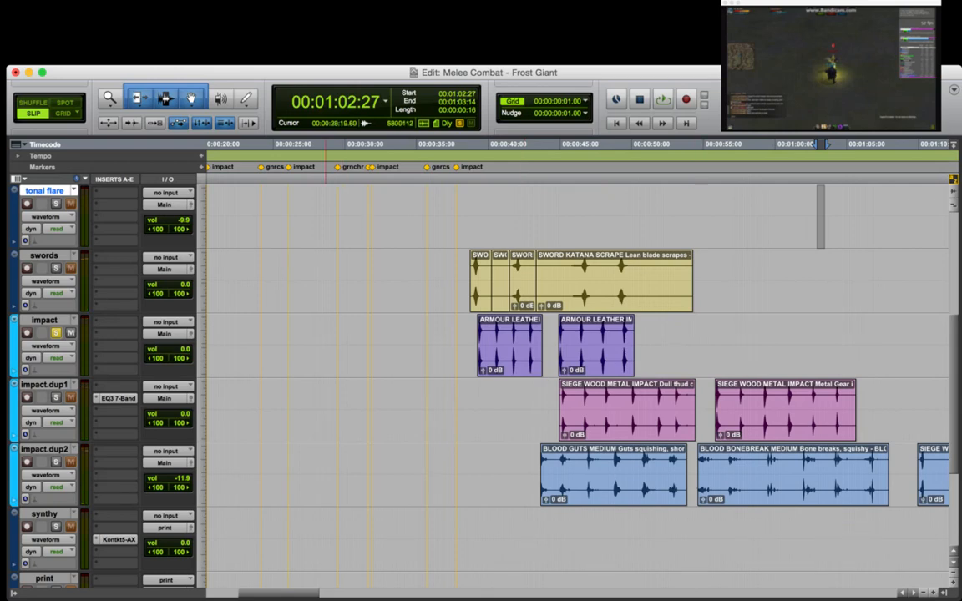
Play the dull thud siege wood clip on impact.dup1 from 00:00:49:26.
scroll(576, 351, "down", 5)
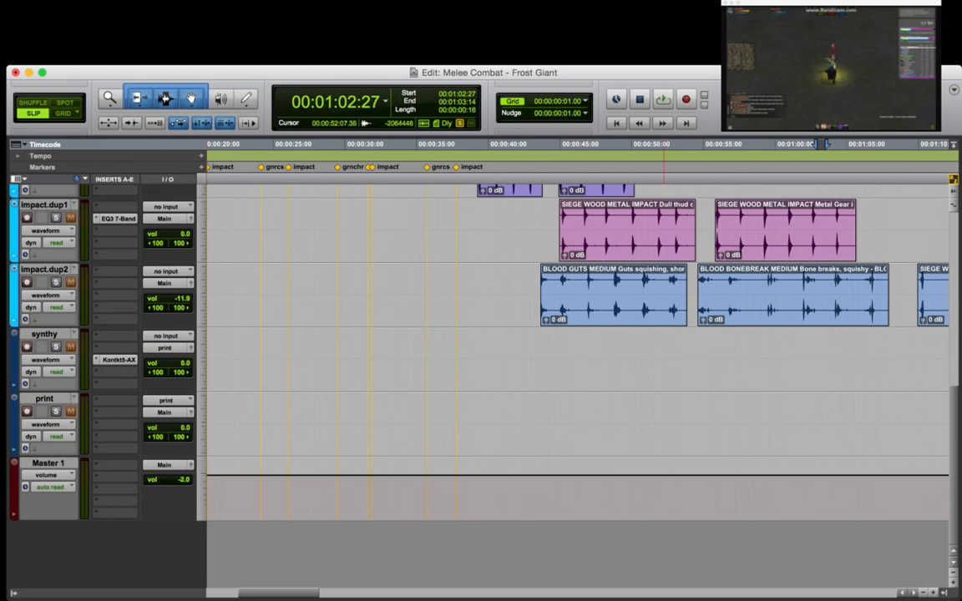
left_click(630, 230)
key("space")
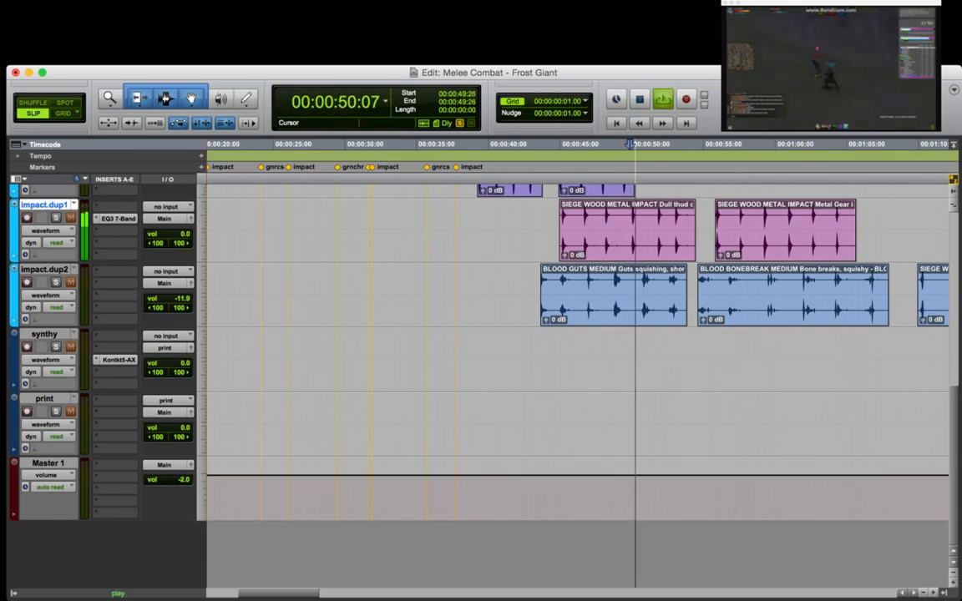
scroll(576, 368, "up", 10)
scroll(634, 368, "down", 5)
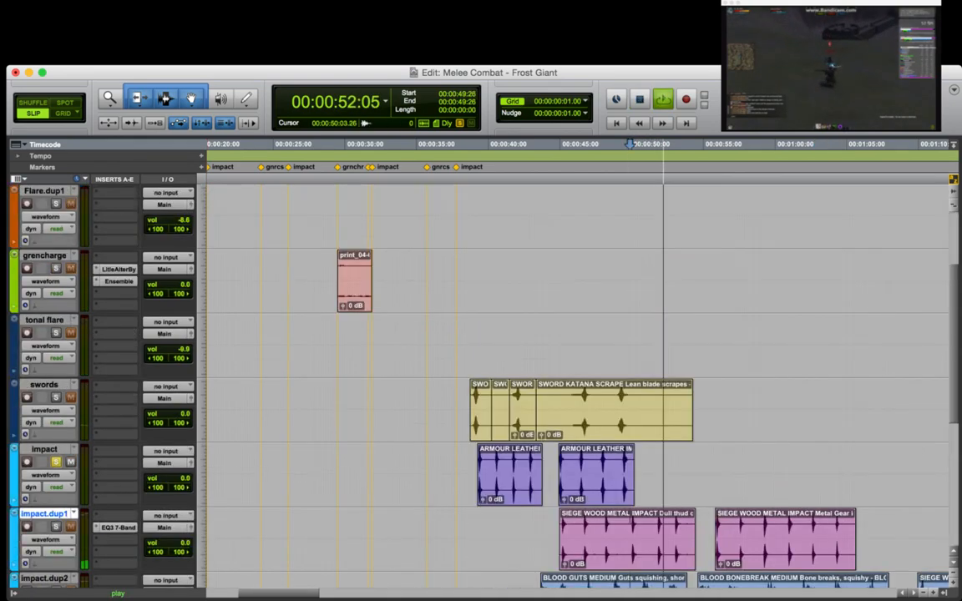
key("r")
key("space")
left_click(544, 411)
key("t")
key("t")
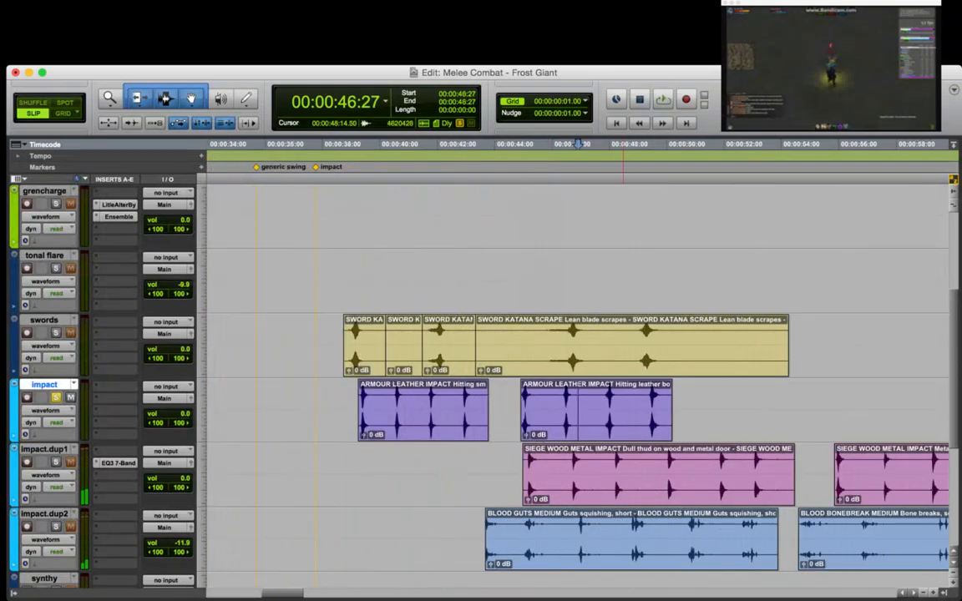
key("super+Tab")
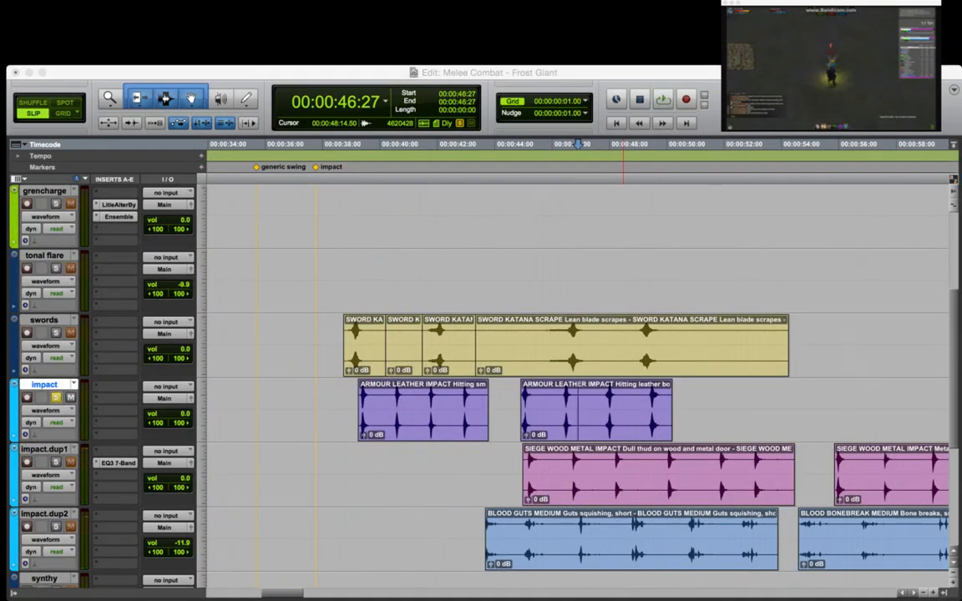
key("super+Tab")
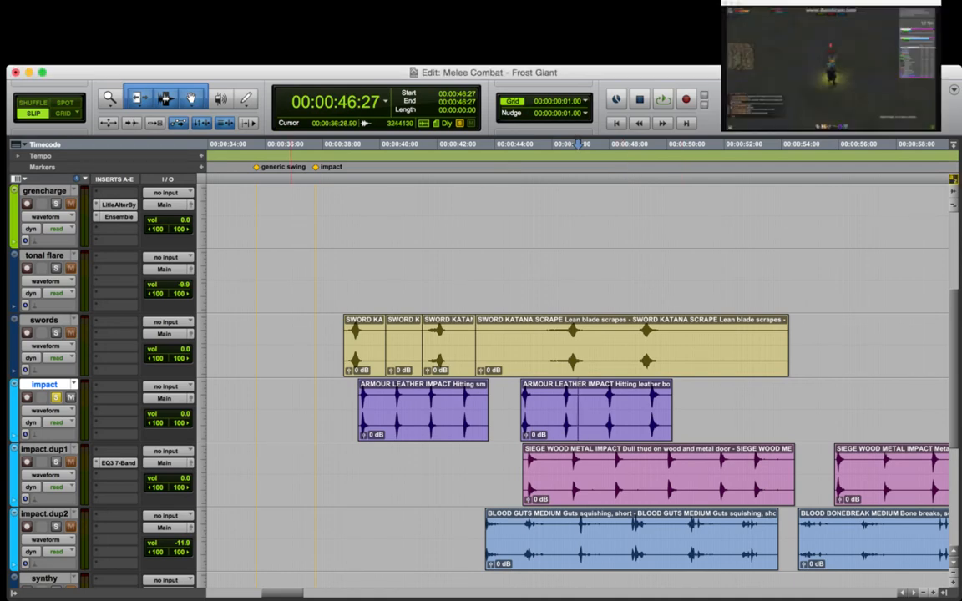
left_click(292, 143)
key("r")
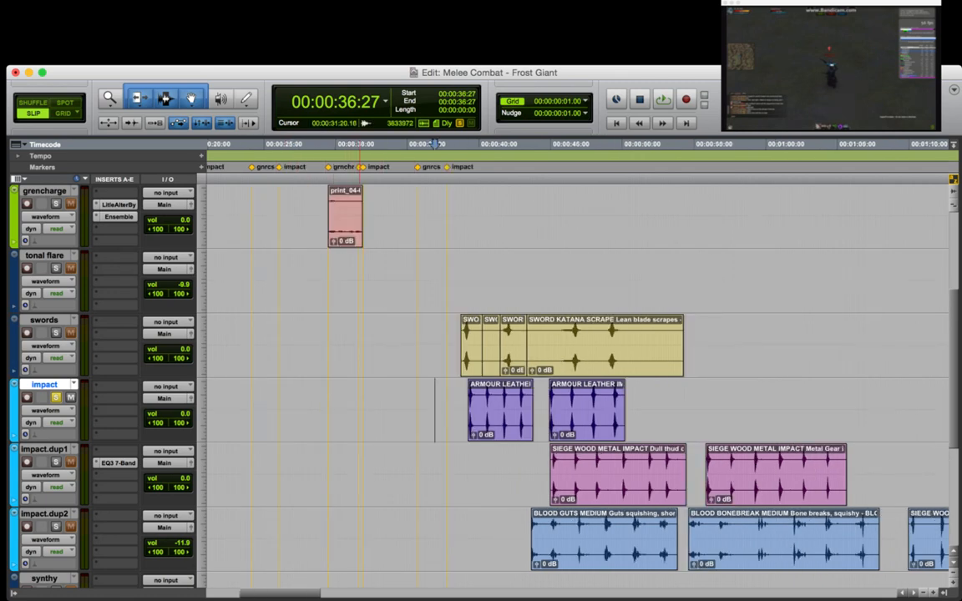
key("super+Tab")
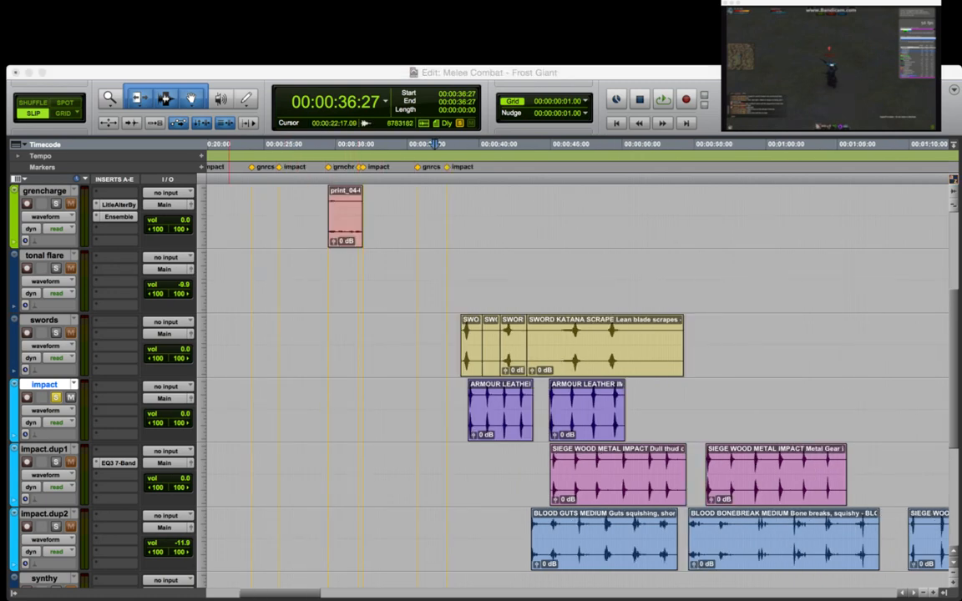
key("super+Tab")
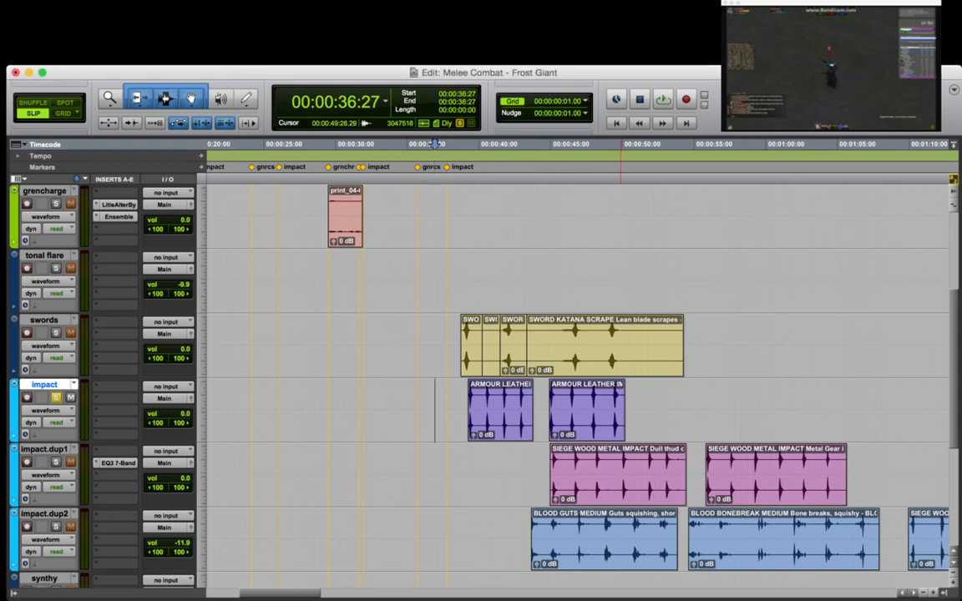
Solo impact.dup1 and audition the dull thud hits from 00:00:49:26.
left_click(621, 467)
key("shift+s")
key("space")
key("t")
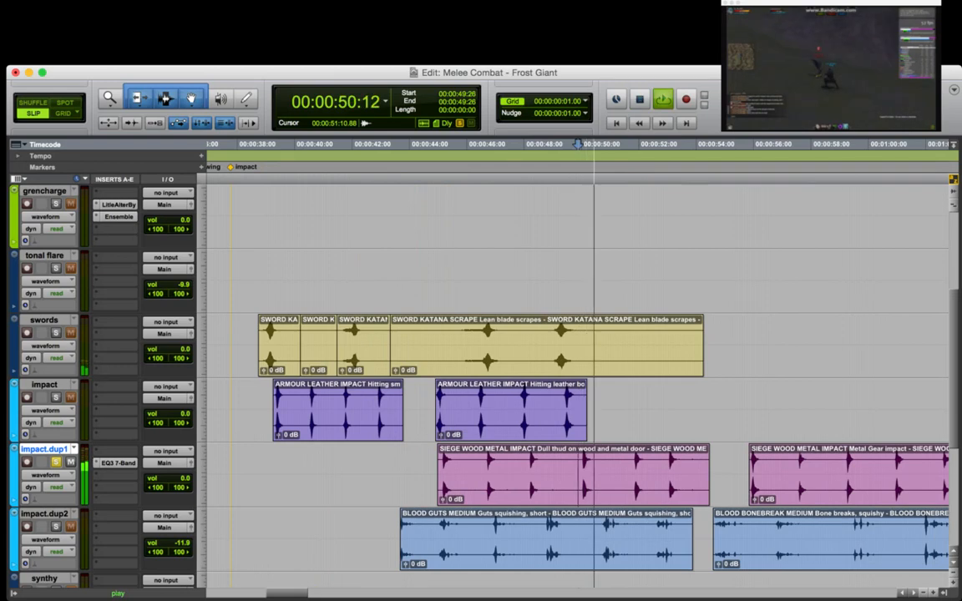
key("space")
Solo impact.dup2 and audition the squishy bone break clip from about 00:00:59:13 and from 00:01:01:28.
key("r")
scroll(639, 467, "down", 2)
key("r")
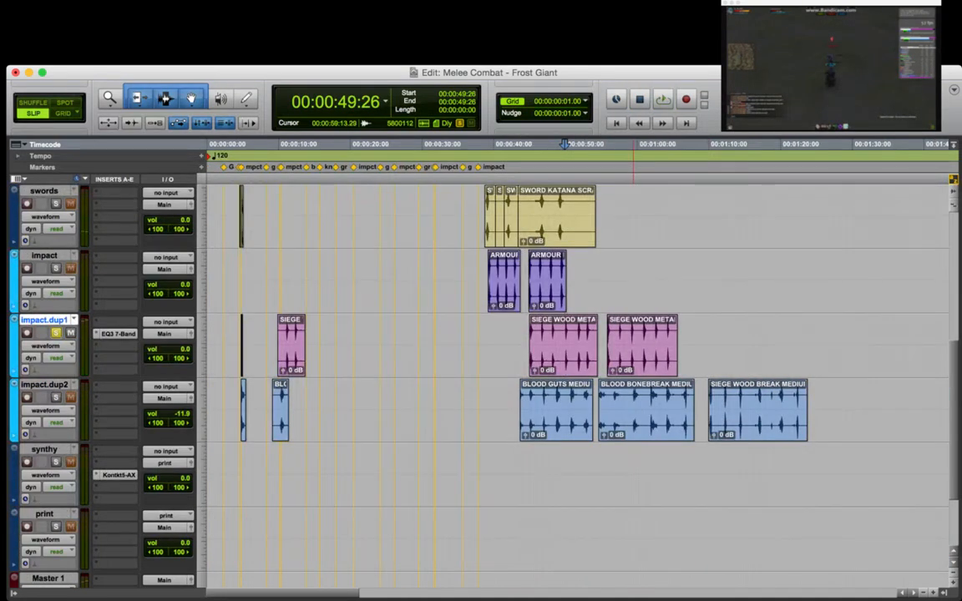
left_click(632, 409)
key("shift+s")
key("space")
key("t")
key("t")
key("space")
left_click(650, 409)
key("space")
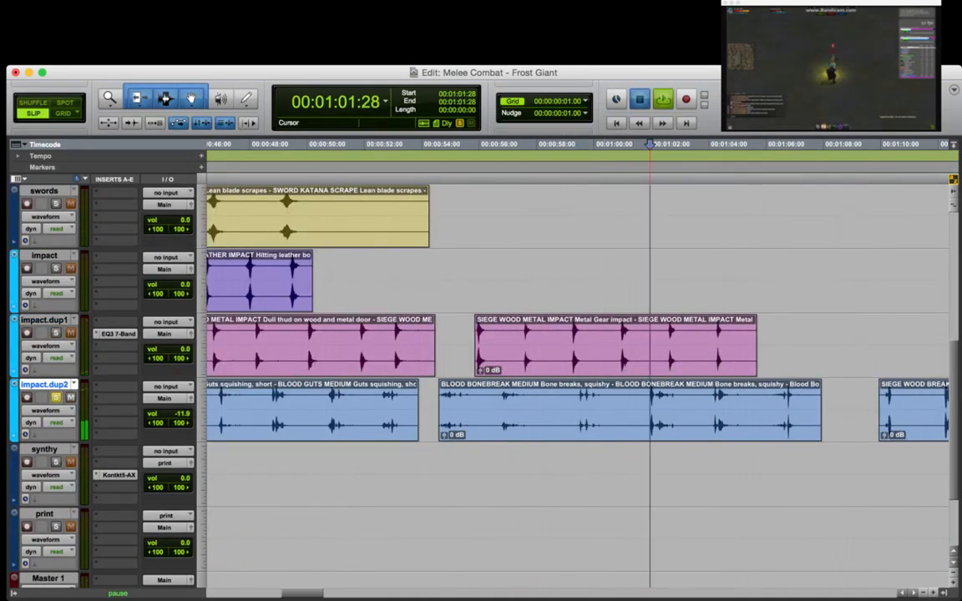
key("r")
key("space")
Audition the wood break snaps on impact.dup2 from 00:01:12:05, 00:01:16:26 and 00:01:20:00.
left_click(760, 409)
key("t")
key("space")
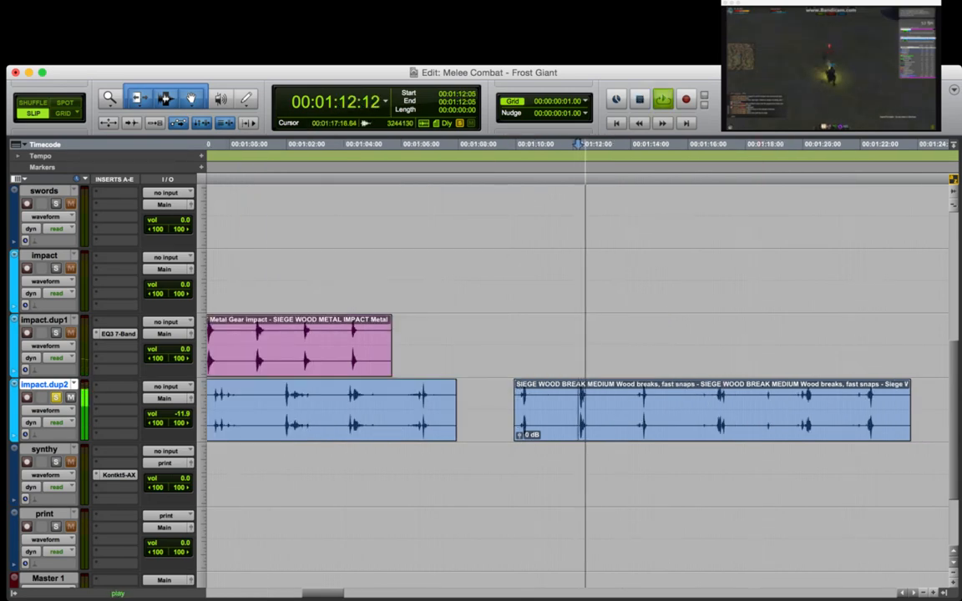
key("space")
left_click(713, 409)
key("t")
key("space")
key("space")
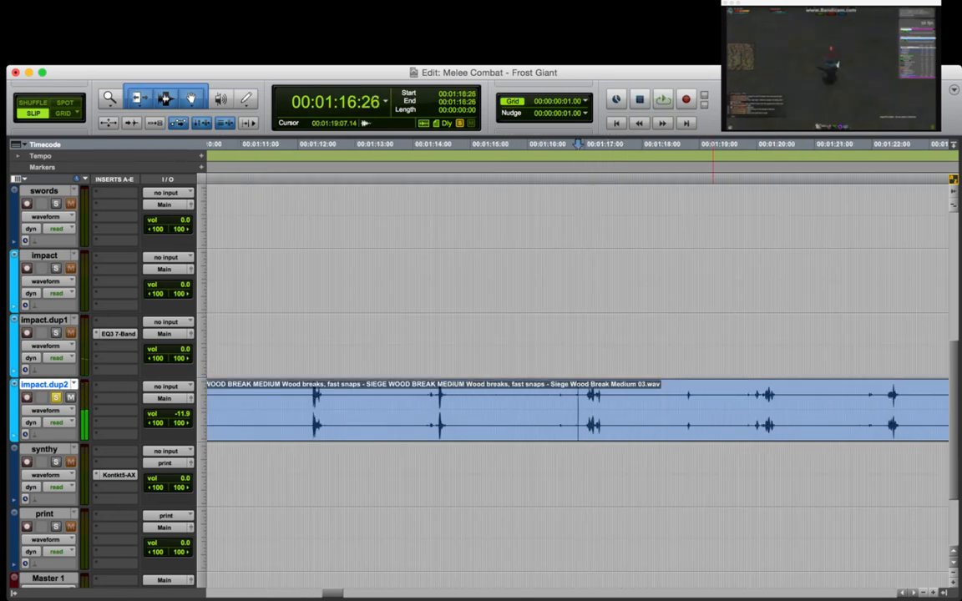
left_click(757, 409)
key("space")
key("r")
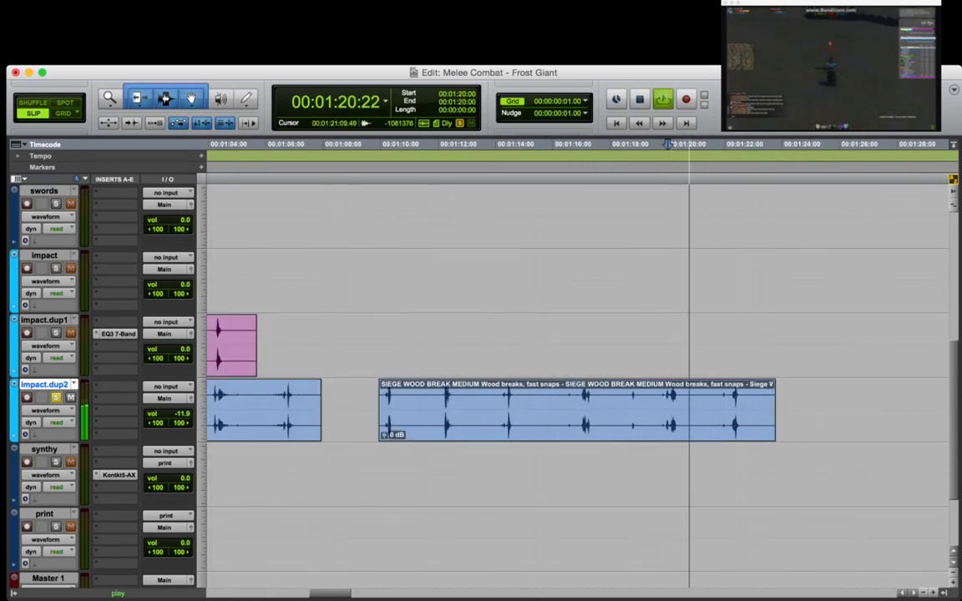
key("space")
Copy the wood break snap from 00:01:19:18 to 00:01:20:29 on impact.dup2.
left_click(718, 409)
left_click_drag(656, 404, 694, 404)
key("r")
key("r")
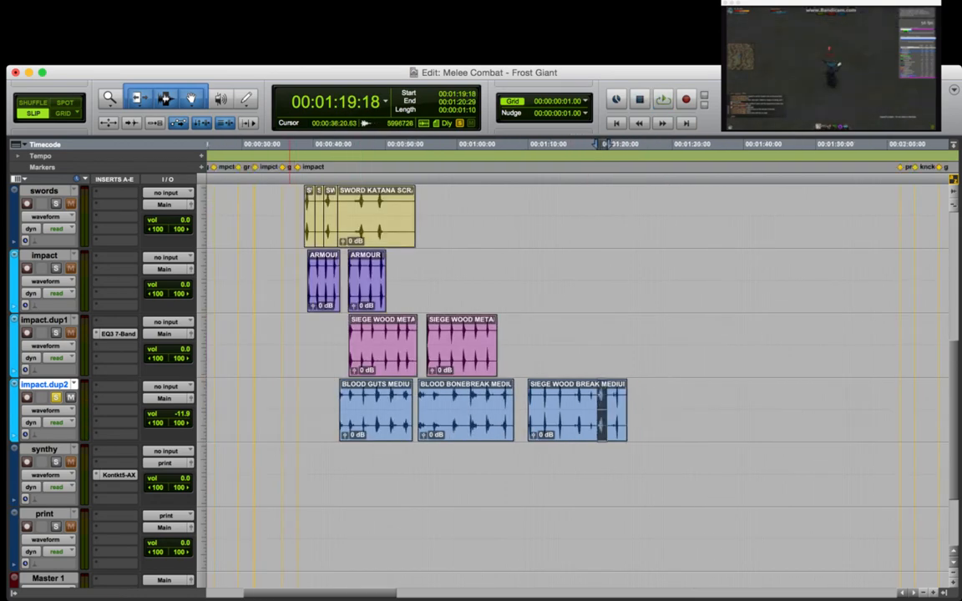
Paste the wood snap onto the impact track near the first impact marker and move it to start at 00:00:04:13.
left_click(286, 282)
key("r")
left_click(283, 282)
left_click(241, 400)
key("t")
key("t")
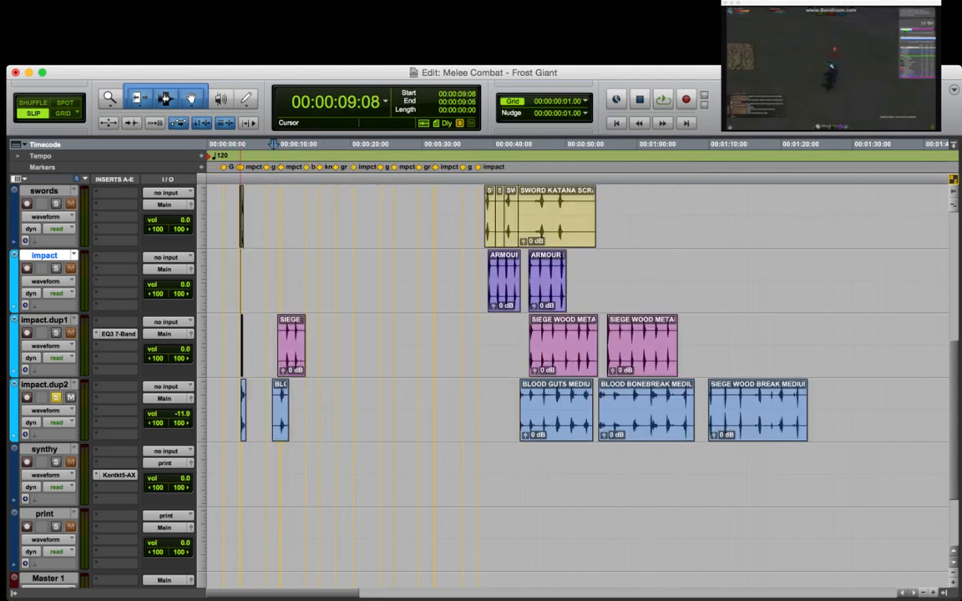
left_click(276, 282)
key("t")
key("t")
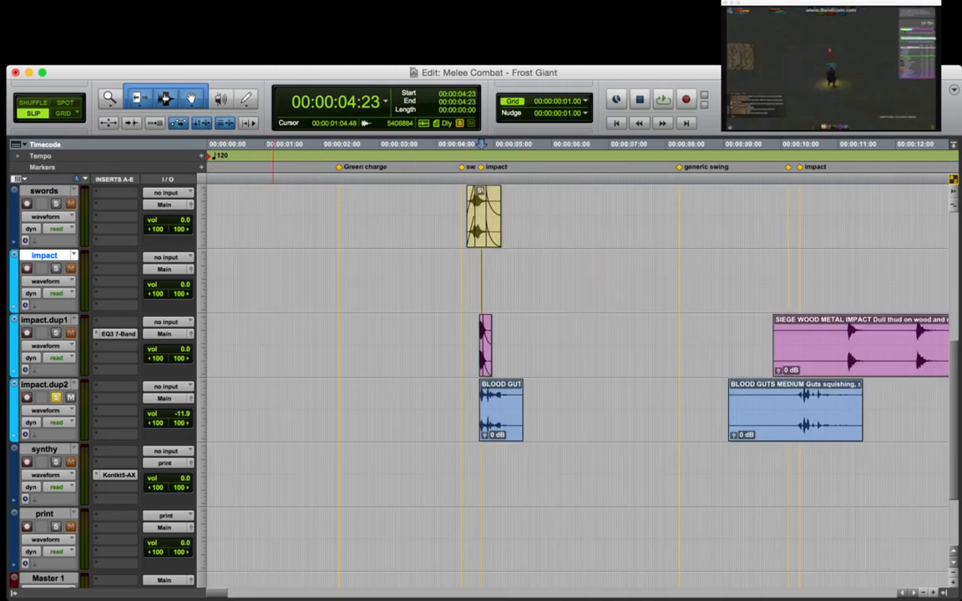
left_click(471, 275)
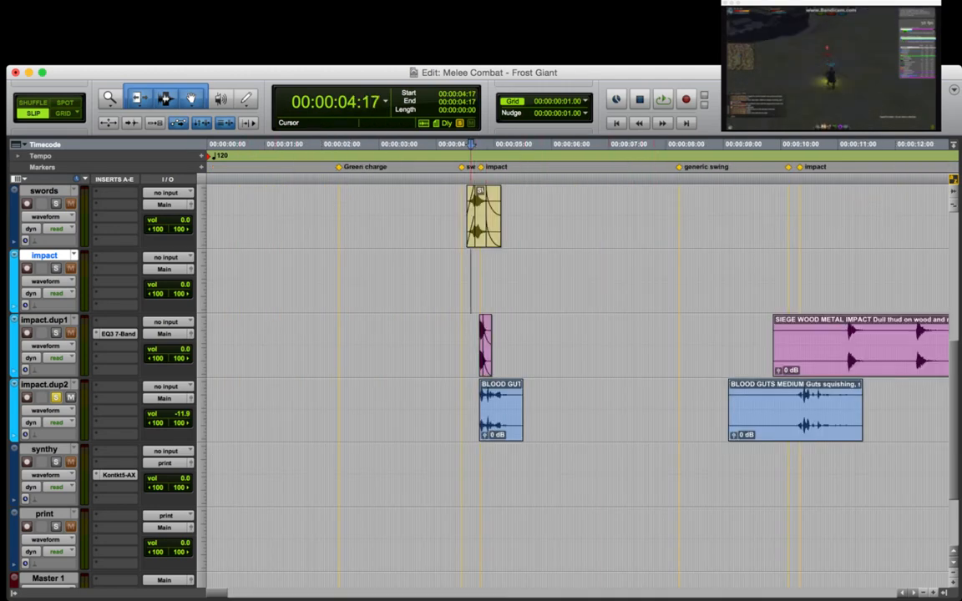
key("super+v")
left_click_drag(500, 292, 492, 292)
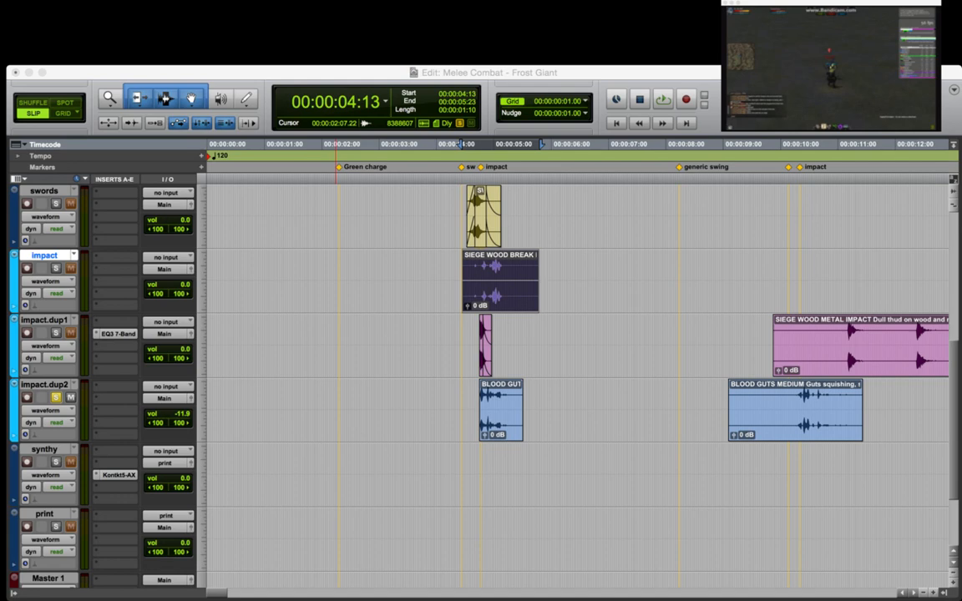
Solo the impact track and play the pasted wood snap from 00:00:04:04.
left_click(573, 409)
left_click(473, 409)
key("t")
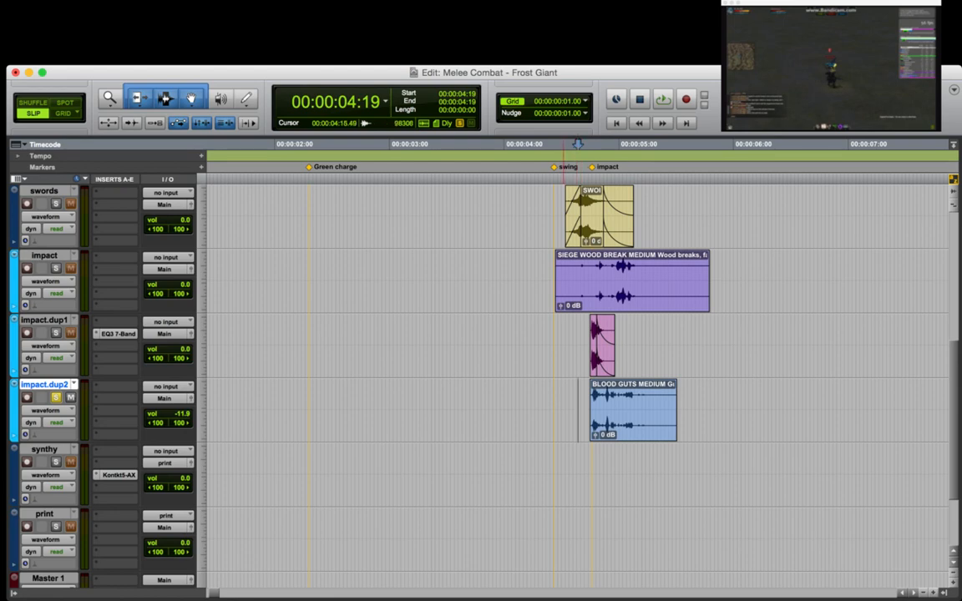
left_click(565, 397)
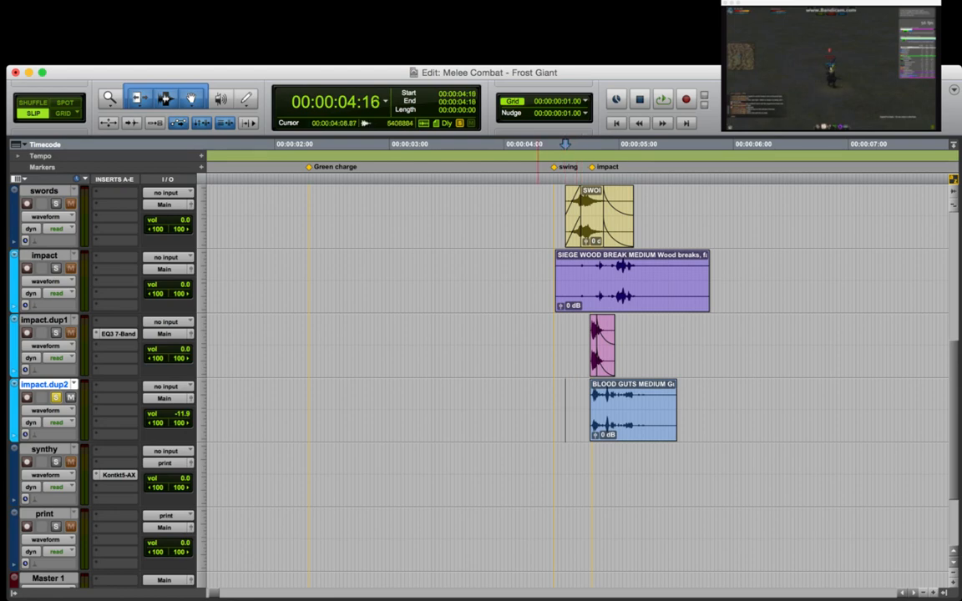
left_click(565, 143)
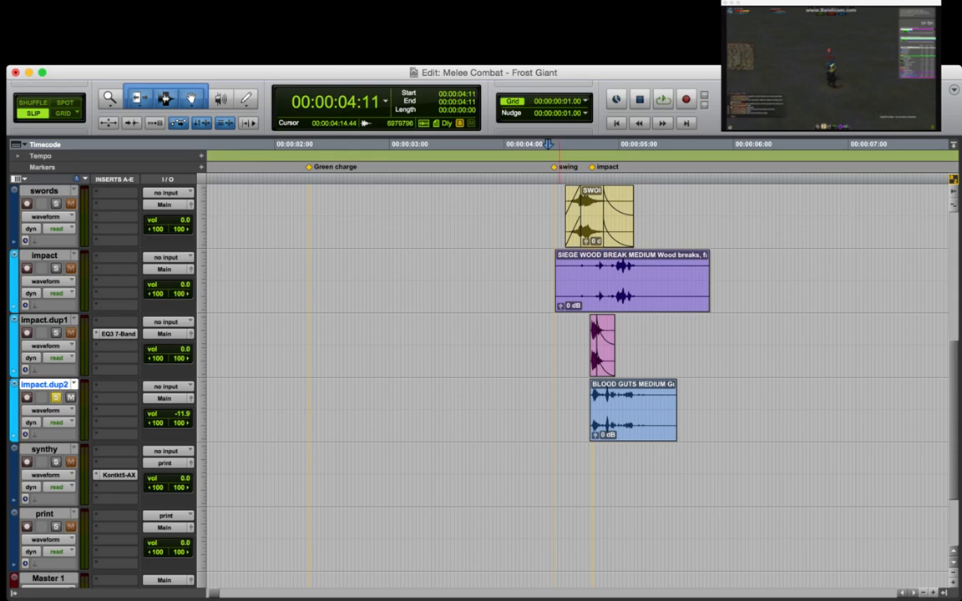
scroll(560, 355, "up", 1)
left_click(521, 346)
key("shift+s")
key("space")
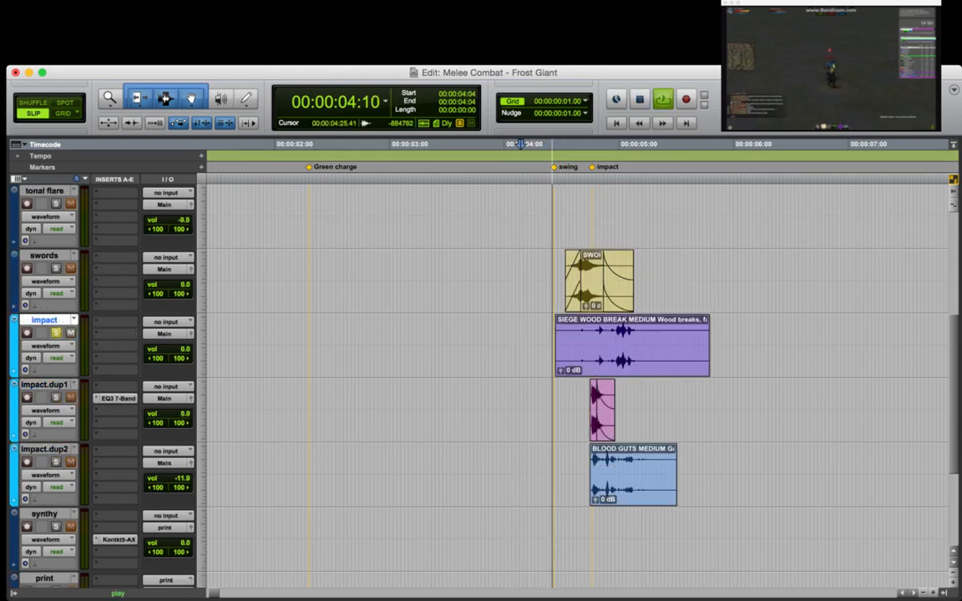
Trim the start of the wood break clip on the impact track to 00:00:04:27.
left_click(609, 337)
key("t")
key("space")
key("a")
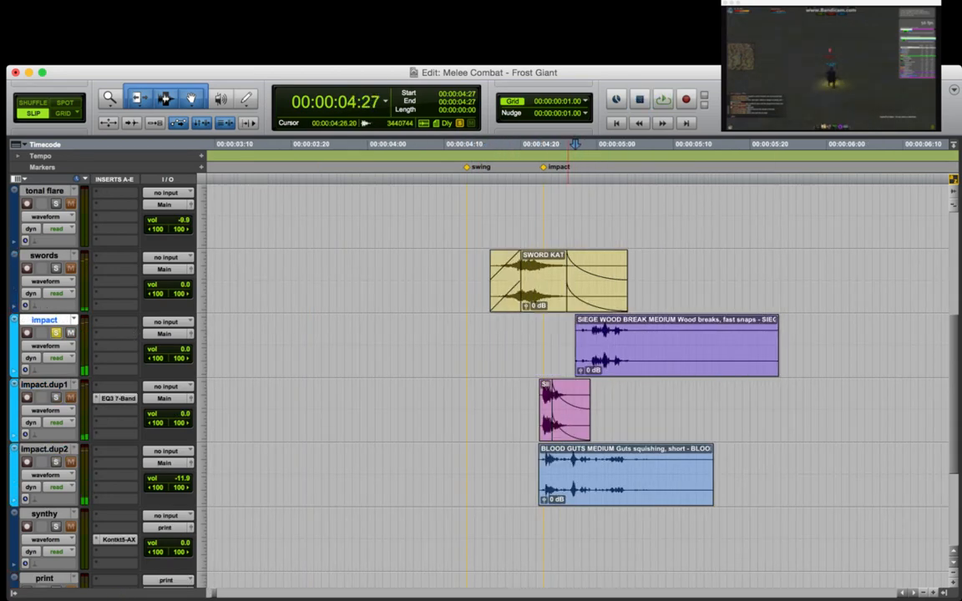
Add a short fade-in to the wood break clip and line it up with the thud and guts clips at the impact marker.
left_click(560, 334)
left_click_drag(577, 321, 581, 321)
left_click(561, 334)
left_click_drag(626, 357, 589, 358)
Unsolo the impact track and play all layers of the hit from 00:00:04:09.
left_click(444, 355)
key("shift+s")
key("space")
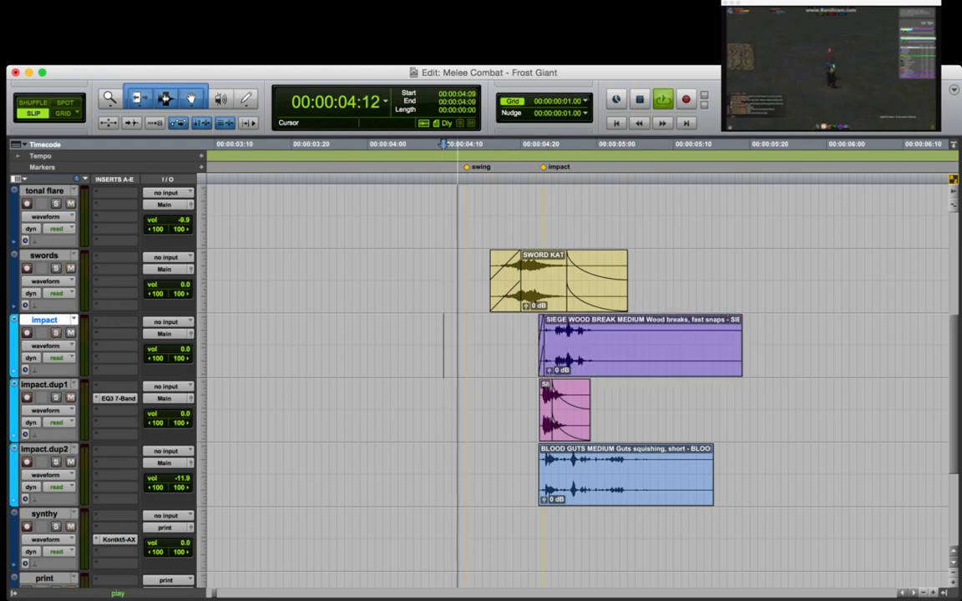
key("space")
Trim the wood break clip's end to 00:00:05:08 and fade out its tail.
left_click(664, 336)
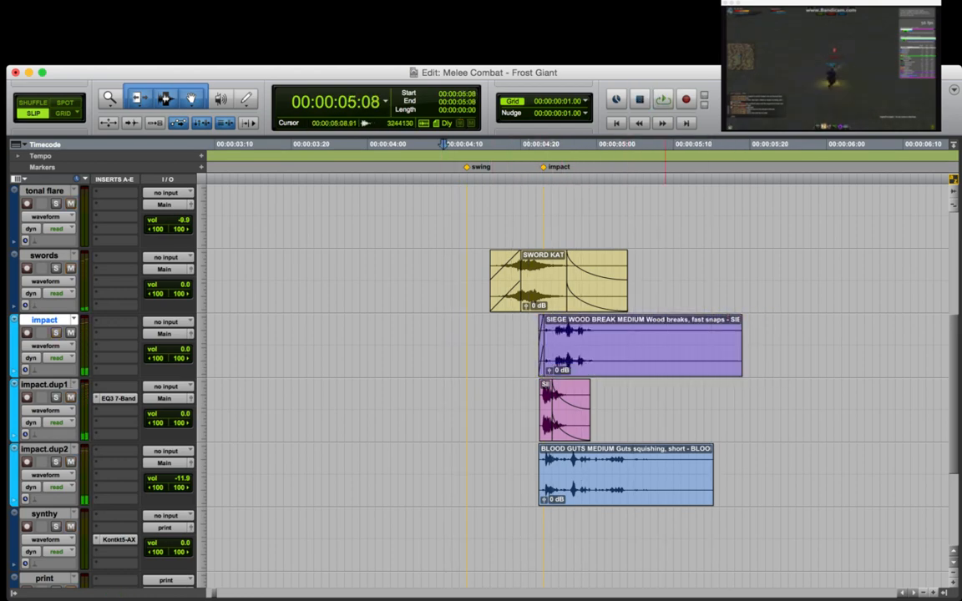
key("s")
left_click(607, 335)
key("g")
Solo the impact track and play the faded wood break clip from 00:00:04:12.
left_click(462, 336)
key("shift+s")
key("space")
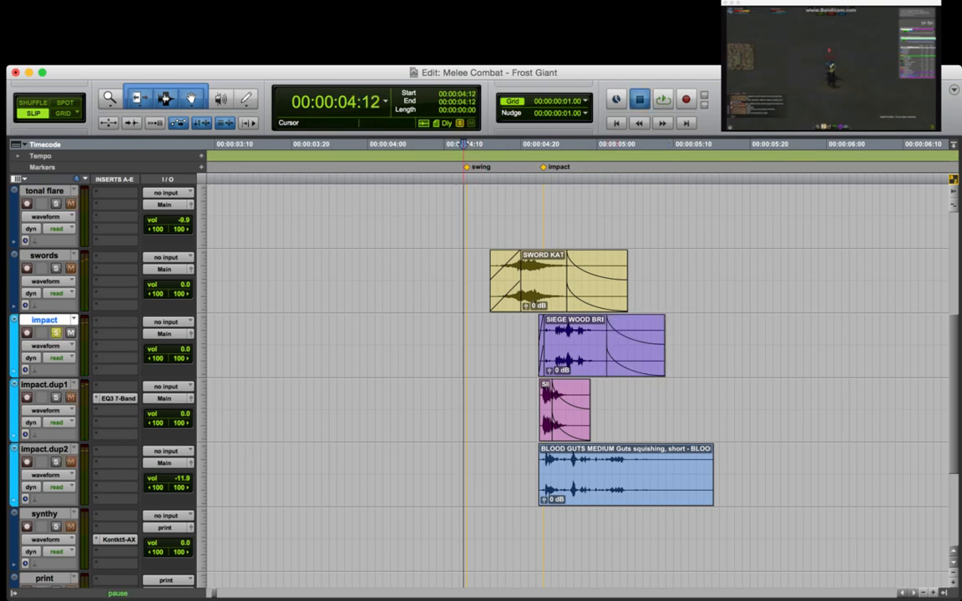
key("space")
Move the wood break clip slightly earlier so it starts just before the thud and guts clips.
left_click(584, 359)
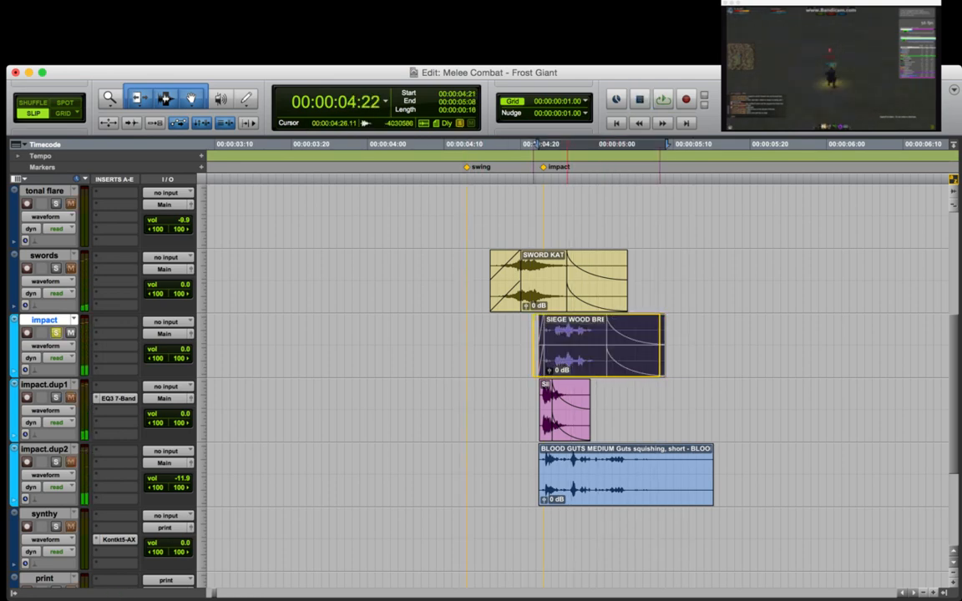
key("comma")
left_click(462, 336)
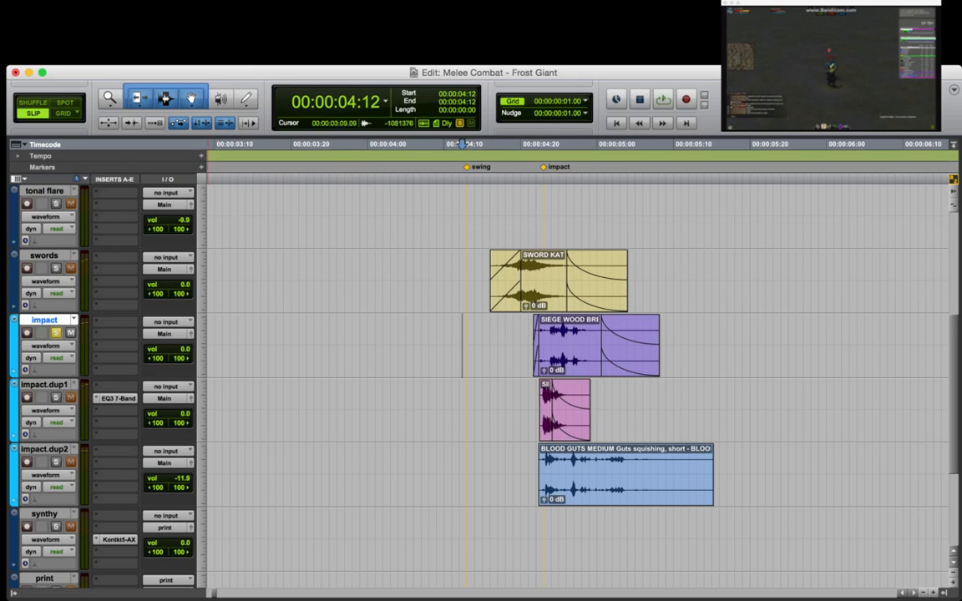
Lower the impact track's volume to -4.6 dB and play it unsoloed with the other layers from 00:00:04:07.
left_click(423, 342)
key("shift+s")
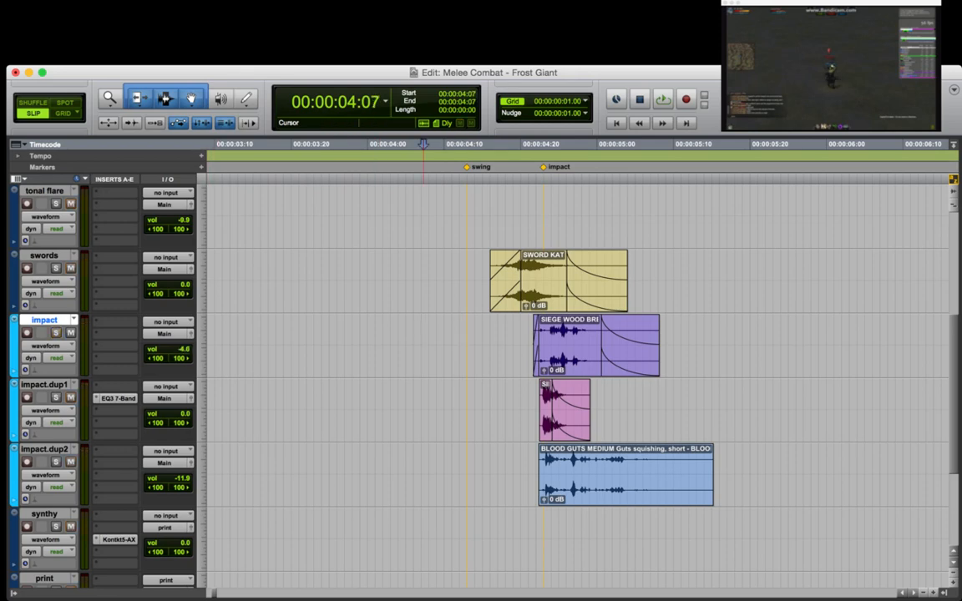
key("space")
key("space")
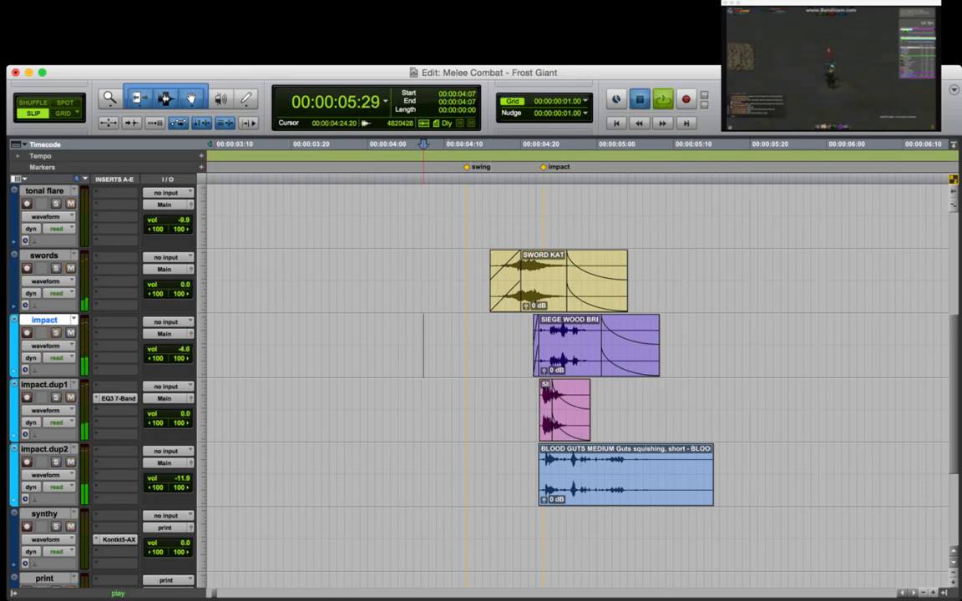
Solo impact.dup2 and play the guts squishing clip from 00:00:04:14.
left_click(480, 474)
key("shift+s")
key("space")
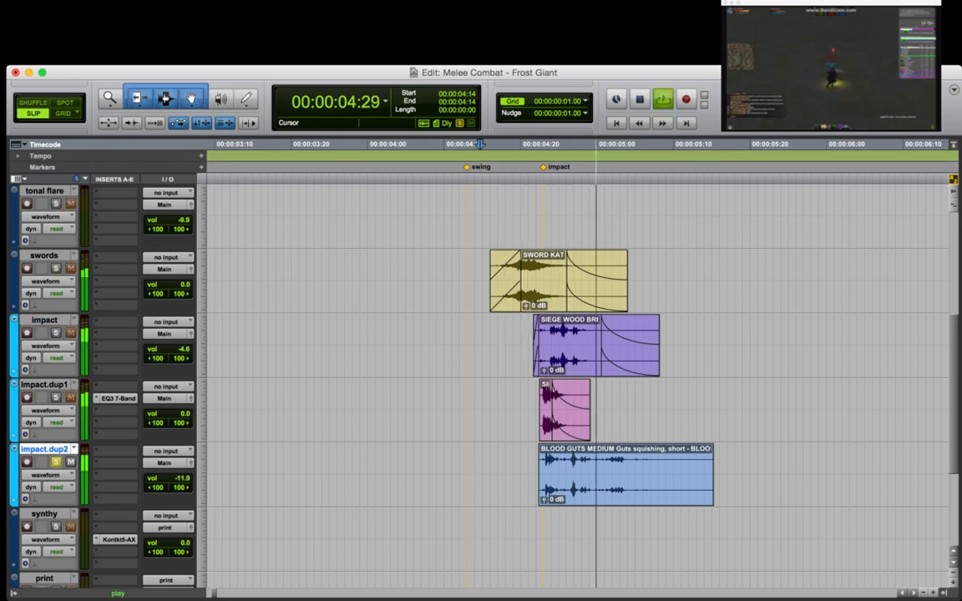
key("space")
Fade out the guts clip from 00:00:04:28 to its end and lower impact.dup2's volume to -16.5 dB.
left_click(582, 474)
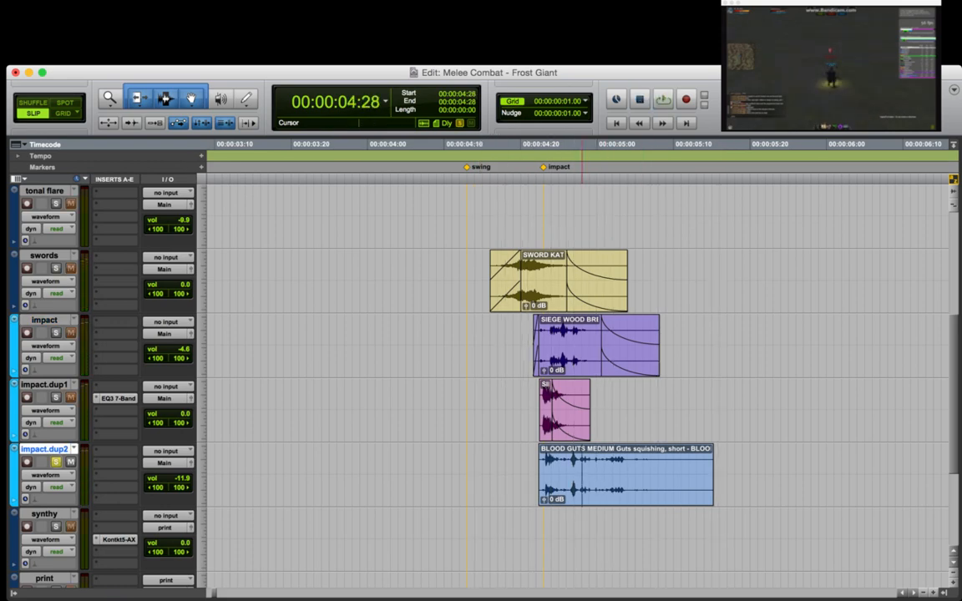
key("g")
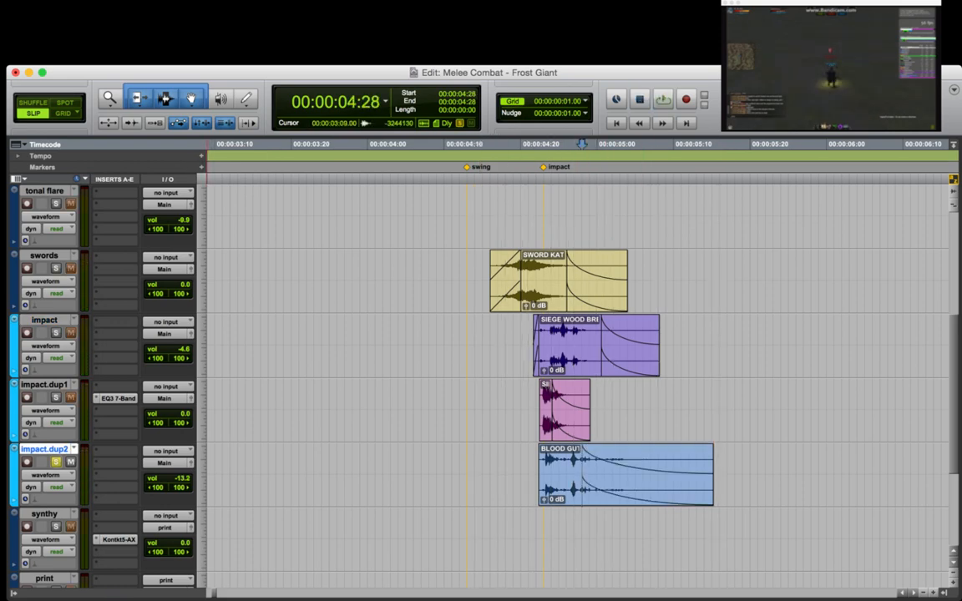
Play the hit from 00:00:04:08 with impact.dup2 soloed and again with all layers unsoloed.
left_click(429, 474)
key("space")
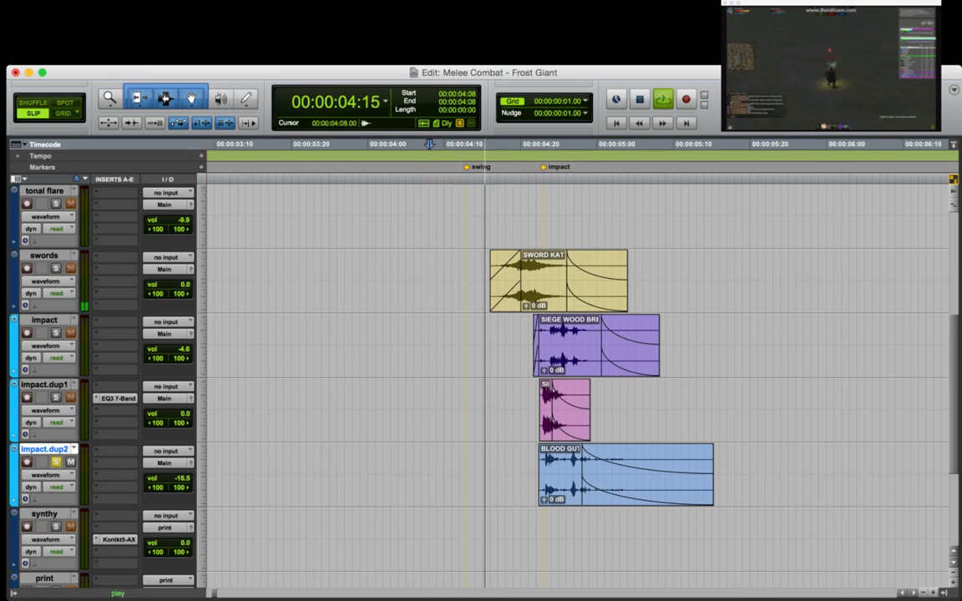
key("space")
key("space")
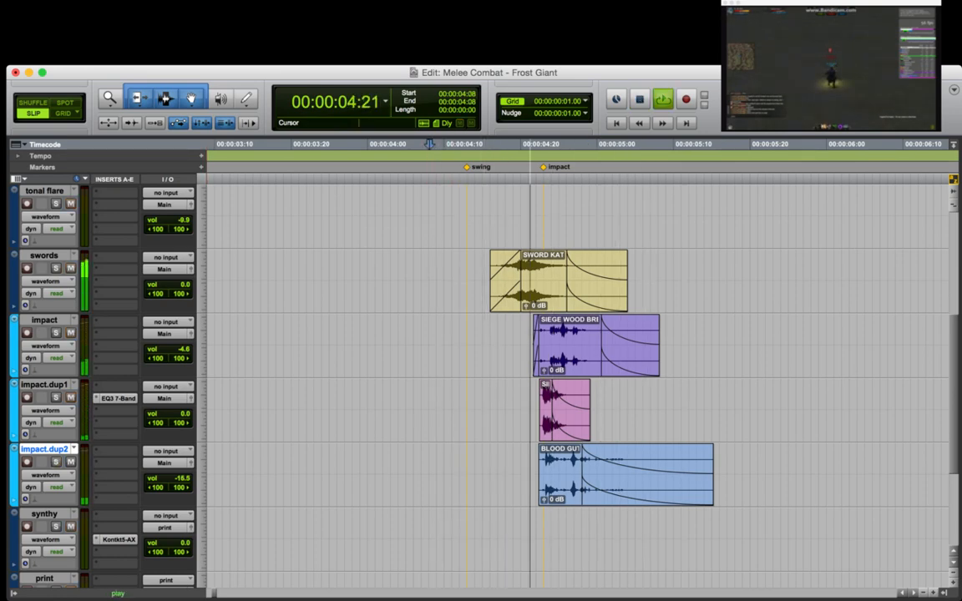
key("space")
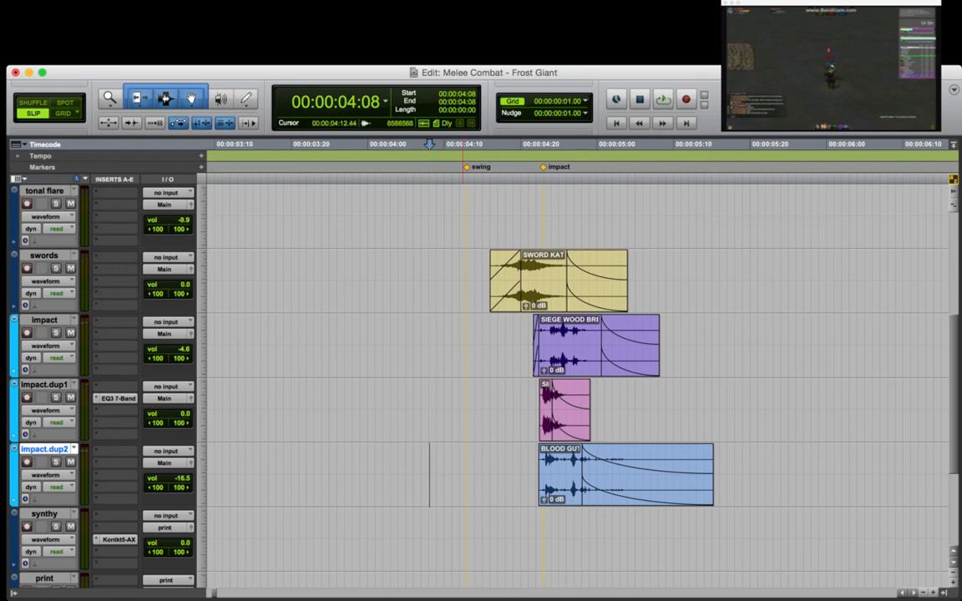
Play the layered hit from 00:00:04:01 with all tracks unsoloed.
left_click(463, 407)
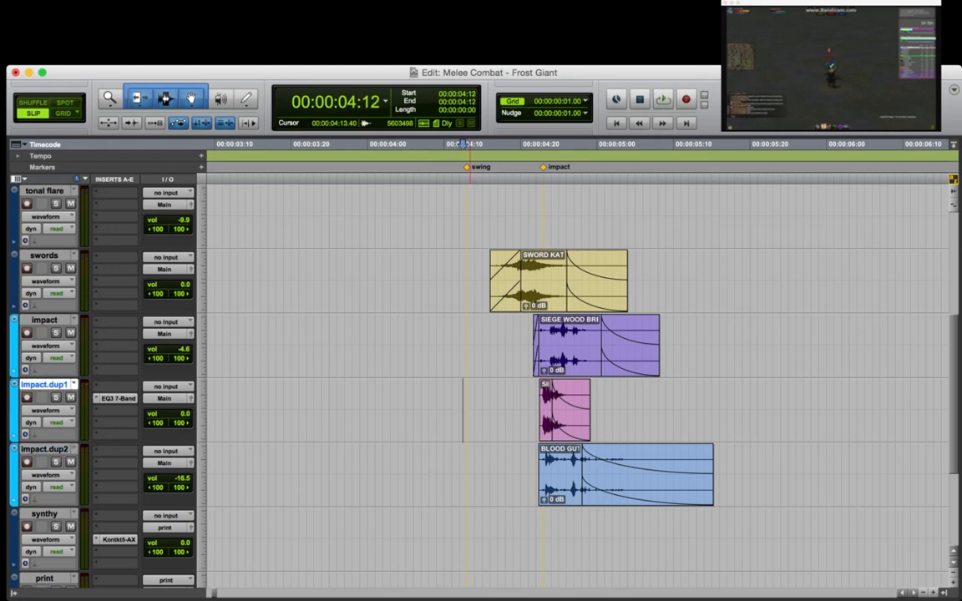
left_click(470, 345)
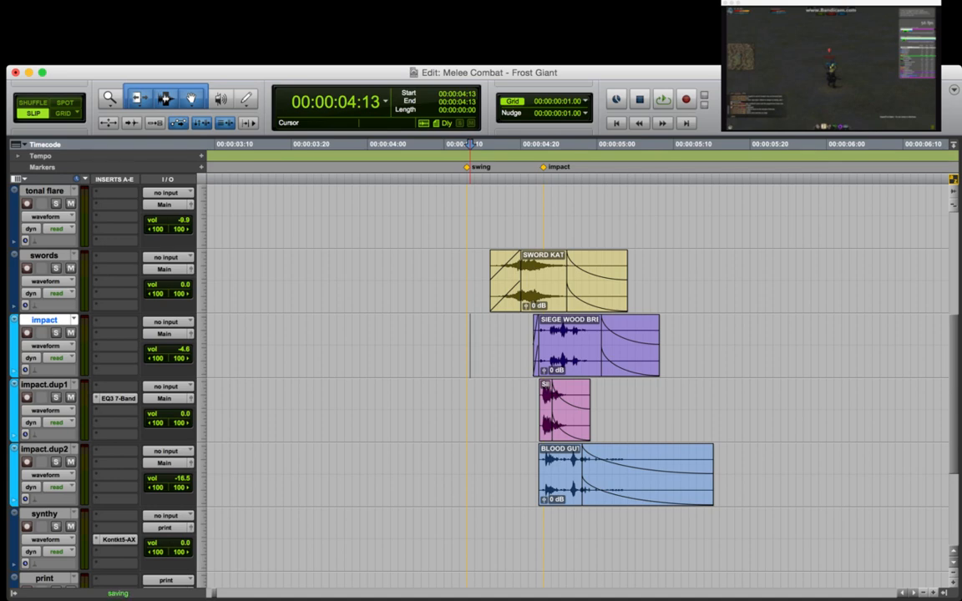
left_click(467, 346)
key("r")
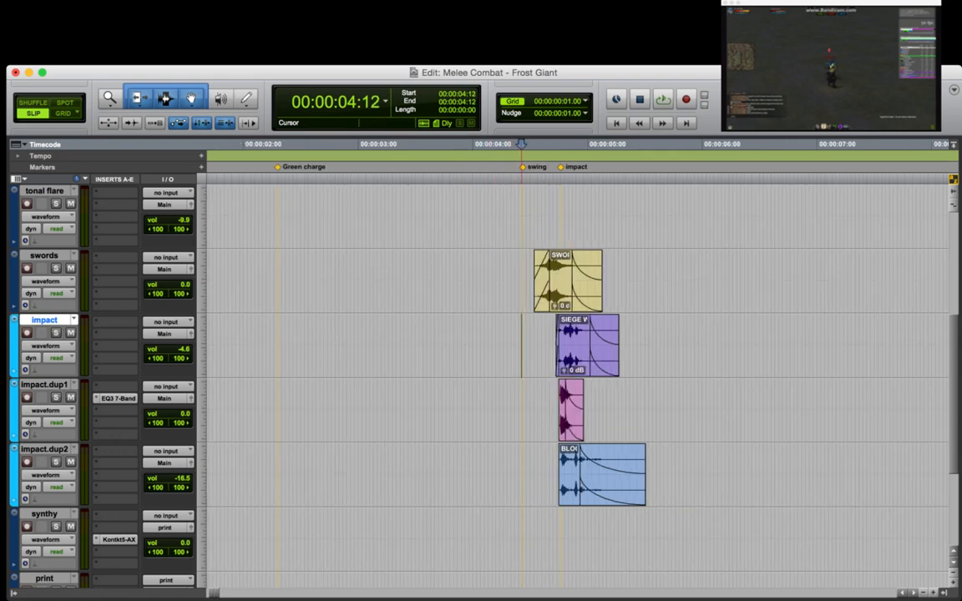
key("r")
key("r")
key("t")
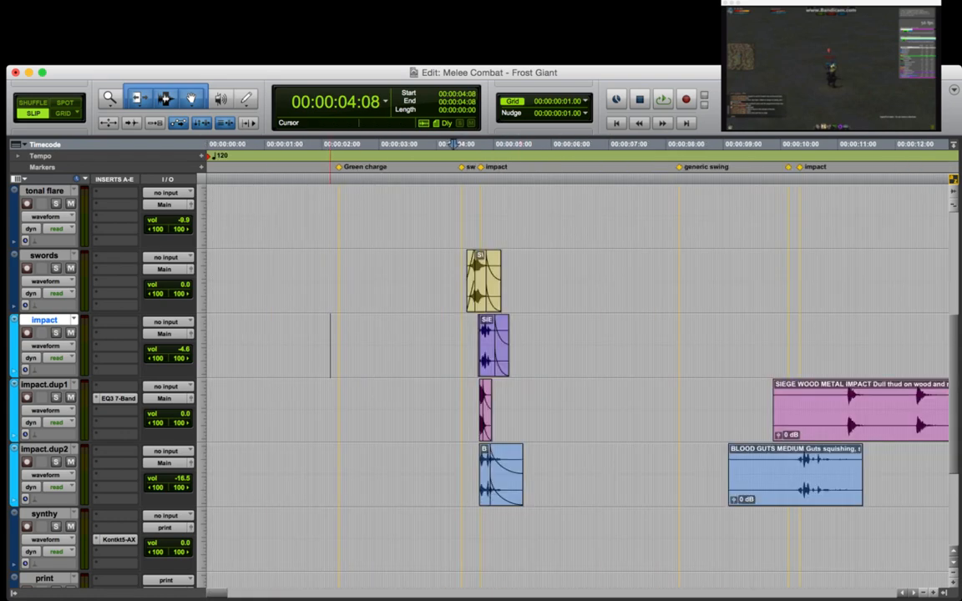
key("t")
left_click(585, 345)
scroll(585, 345, "up", 3)
scroll(583, 345, "down", 4)
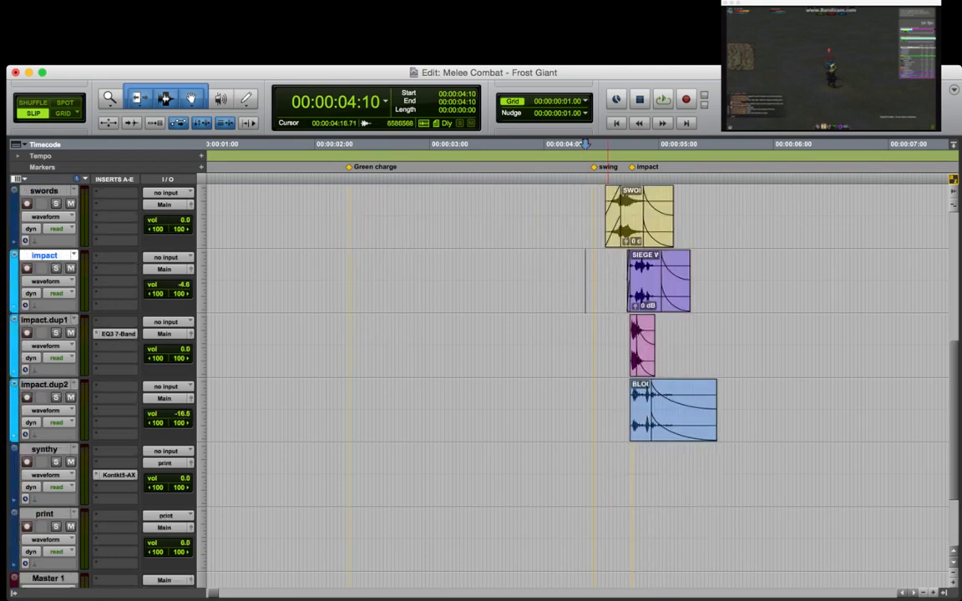
left_click(549, 346)
key("space")
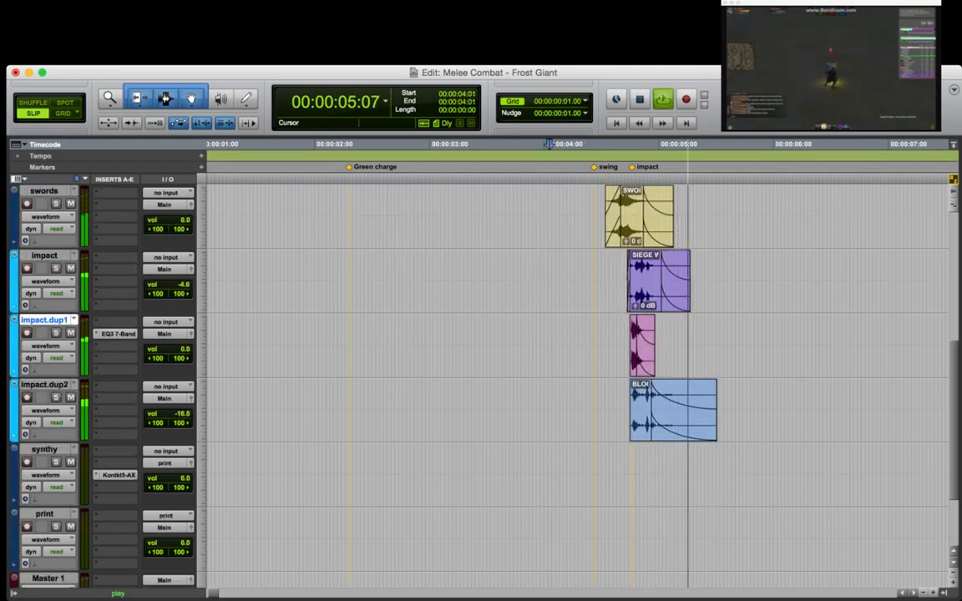
key("space")
Solo impact.dup1, lower its volume to -4.6 dB and play the thud from 00:00:04:19.
left_click(607, 283)
key("t")
key("t")
key("r")
scroll(626, 281, "up", 1)
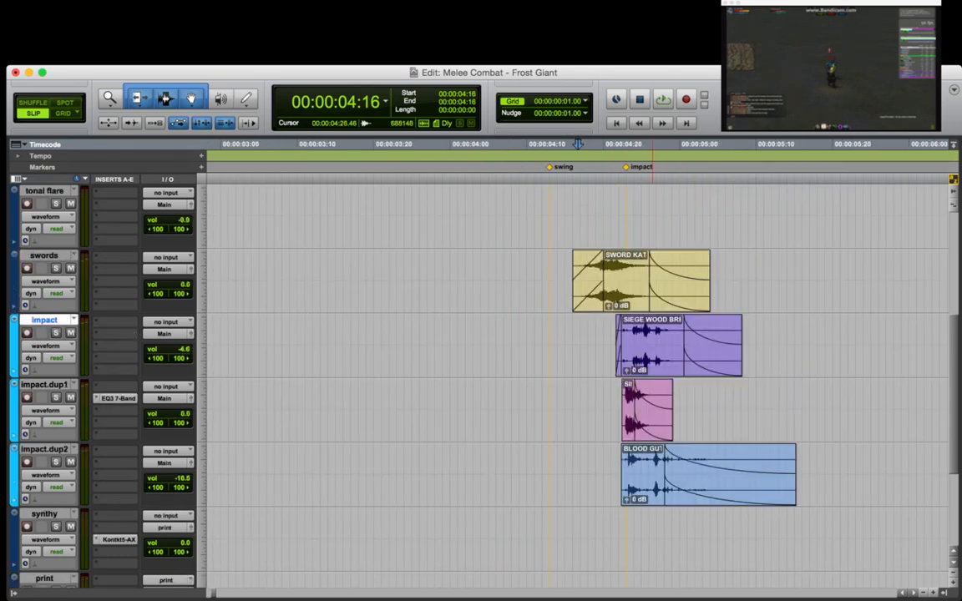
left_click(612, 399)
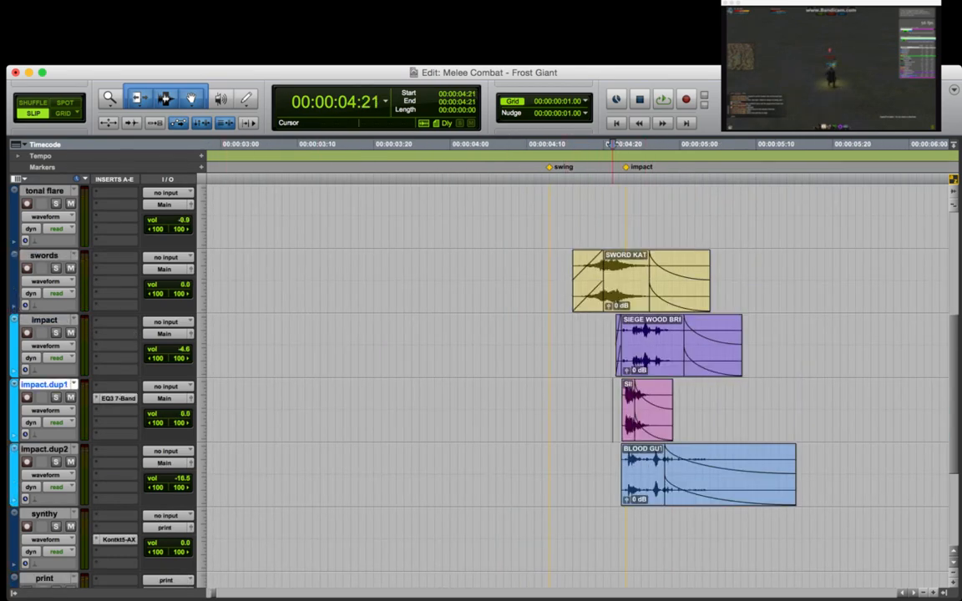
key("shift+s")
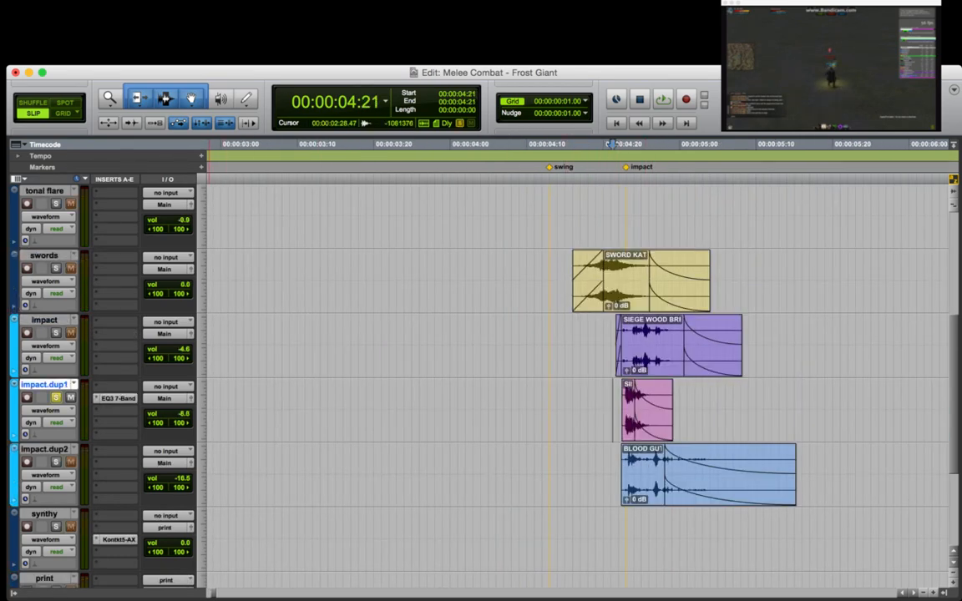
left_click(598, 409)
key("space")
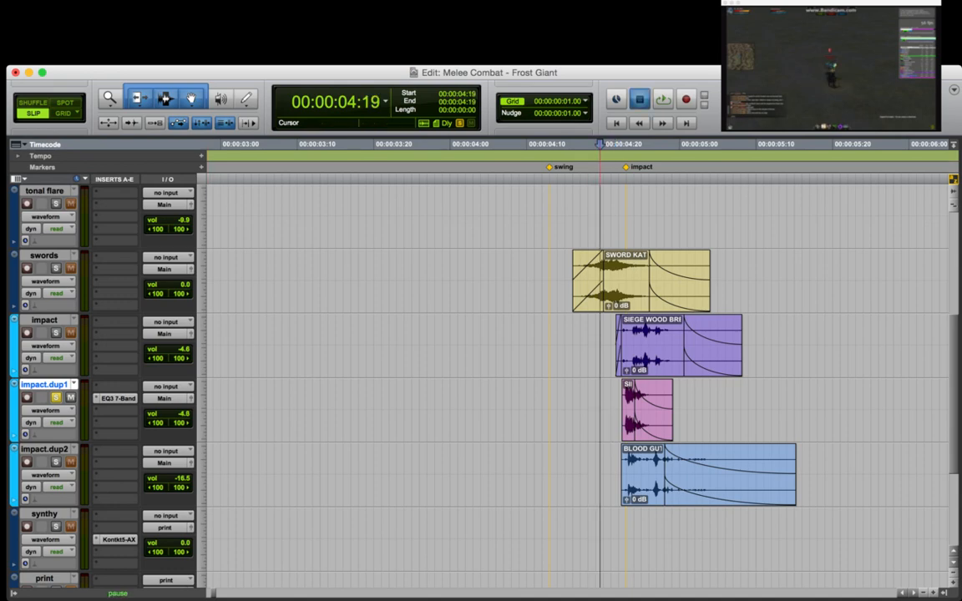
key("t")
key("space")
Unsolo impact.dup1 and play all layers of the hit from 00:00:04:14.
left_click(505, 410)
key("shift+s")
key("space")
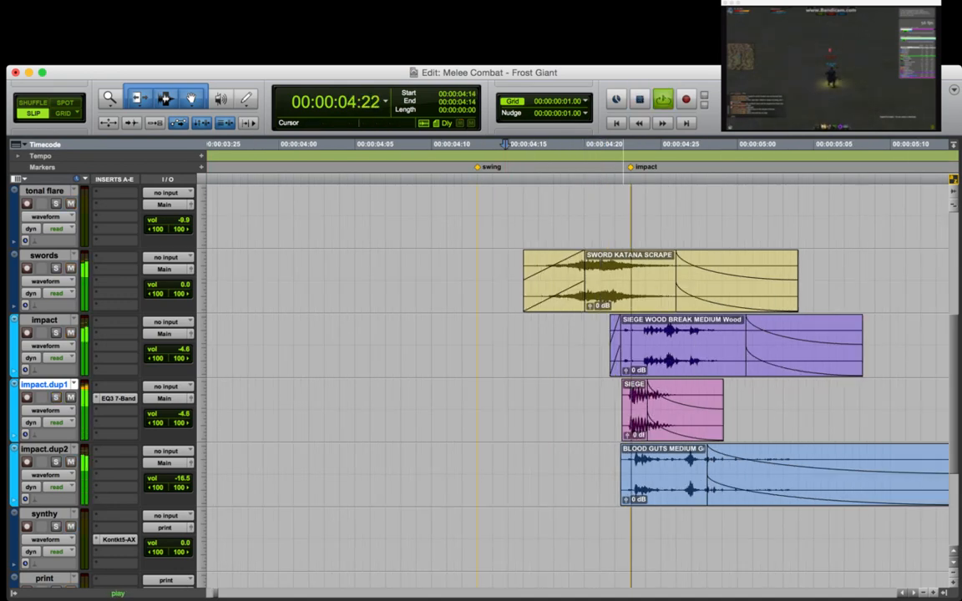
key("space")
Duplicate the swords track and delete the copied sword clip at 00:00:04:16 from swords.dp1.
left_click(495, 281)
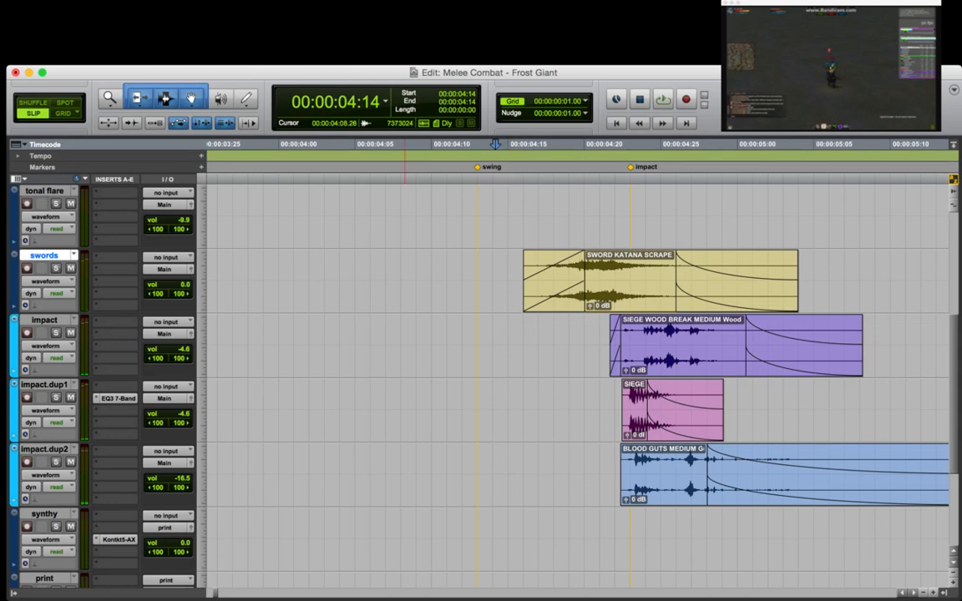
key("r")
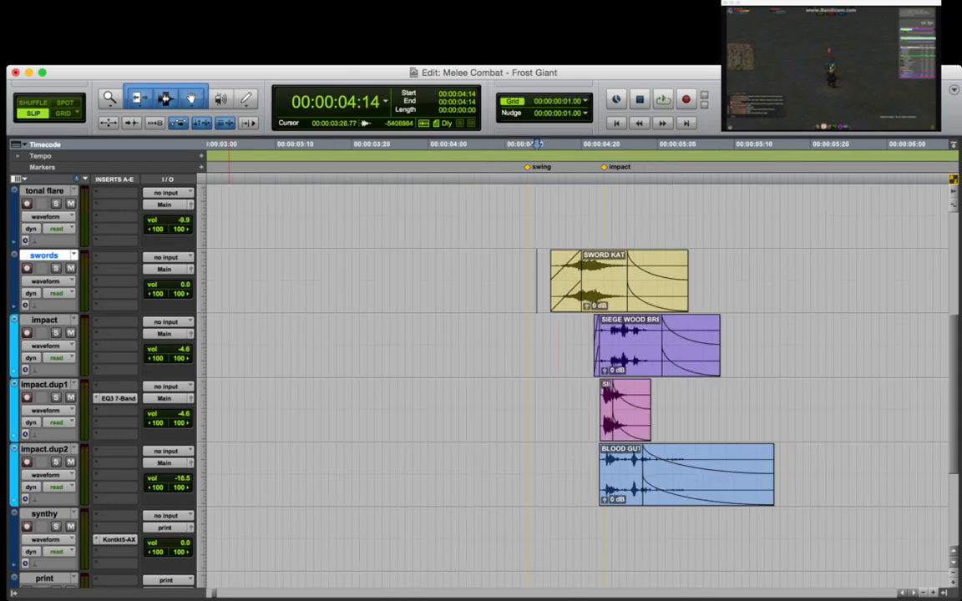
key("super+Tab")
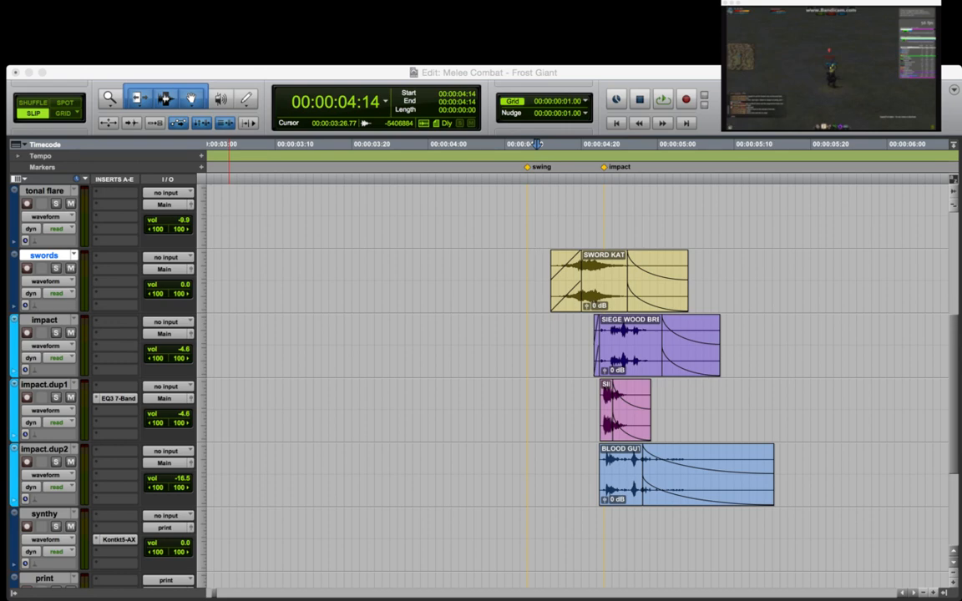
key("Return")
left_click(550, 345)
left_click(596, 359)
key("r")
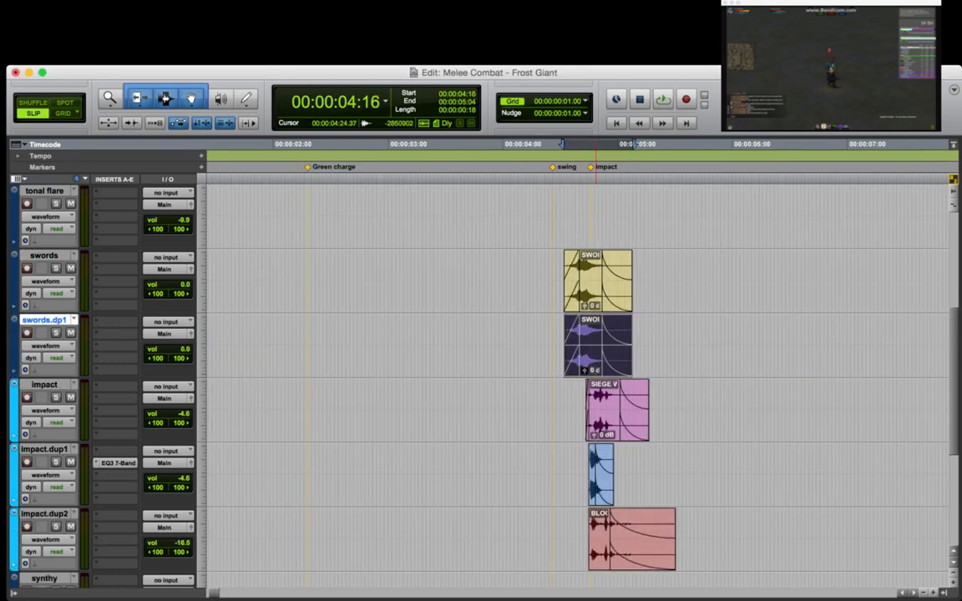
key("Delete")
Solo swords.dp1 and play its katana scrape source clip from 00:00:49:04.
left_click(572, 346)
key("r")
key("r")
key("r")
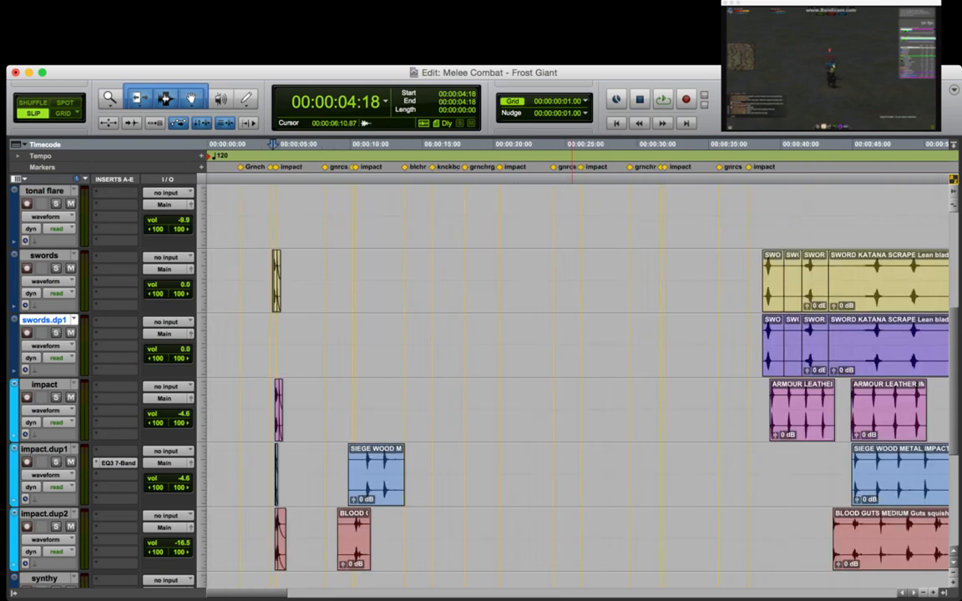
key("r")
left_click(562, 346)
key("shift+s")
key("space")
key("t")
key("t")
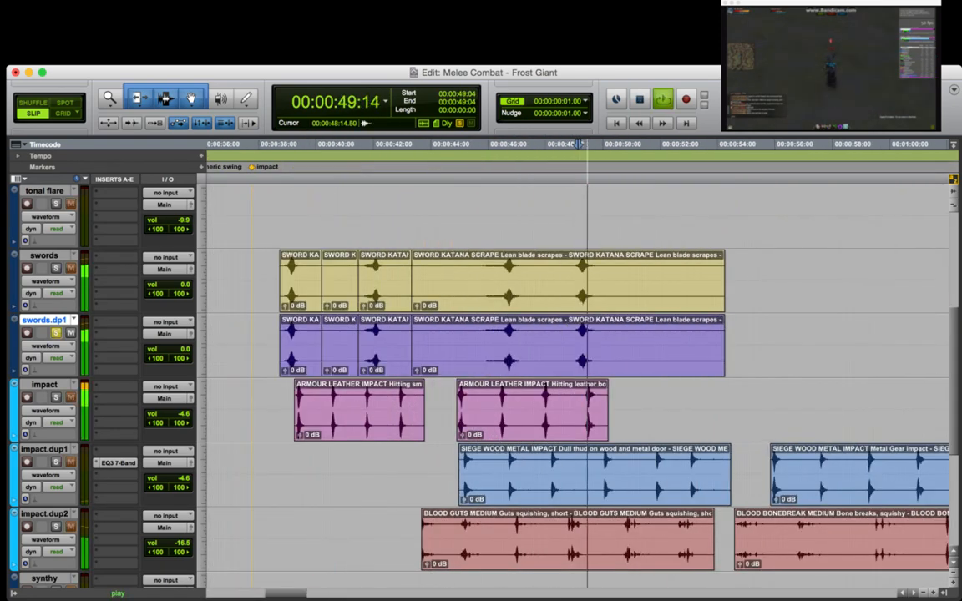
key("space")
Play the katana scrape source clip on swords.dp1 from 00:00:46:15.
left_click(503, 347)
key("t")
key("space")
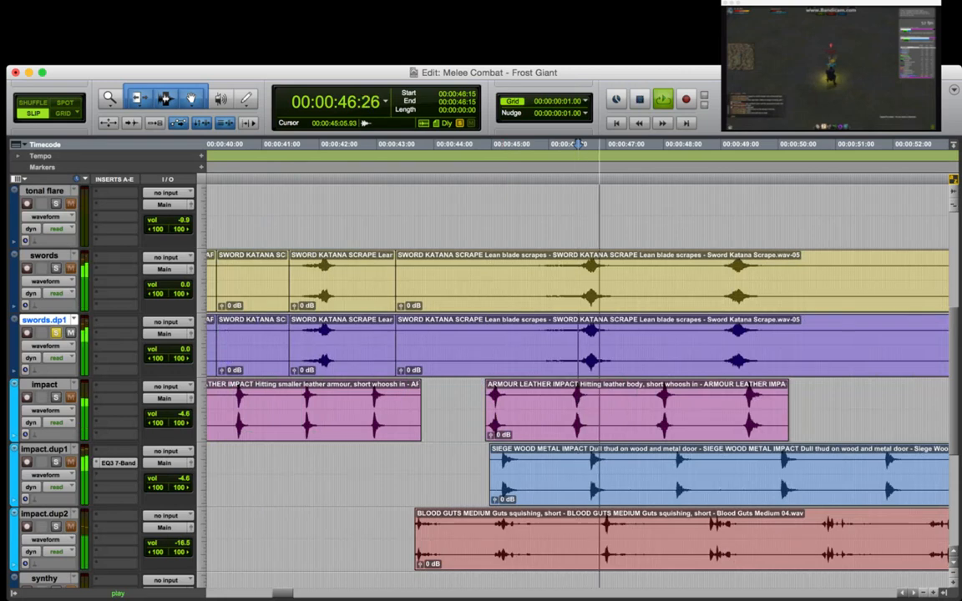
key("r")
key("r")
key("space")
Bring the Axe Scrape Small clip onto swords.dp1 at 00:00:58:16 and reverse it.
left_click(750, 346)
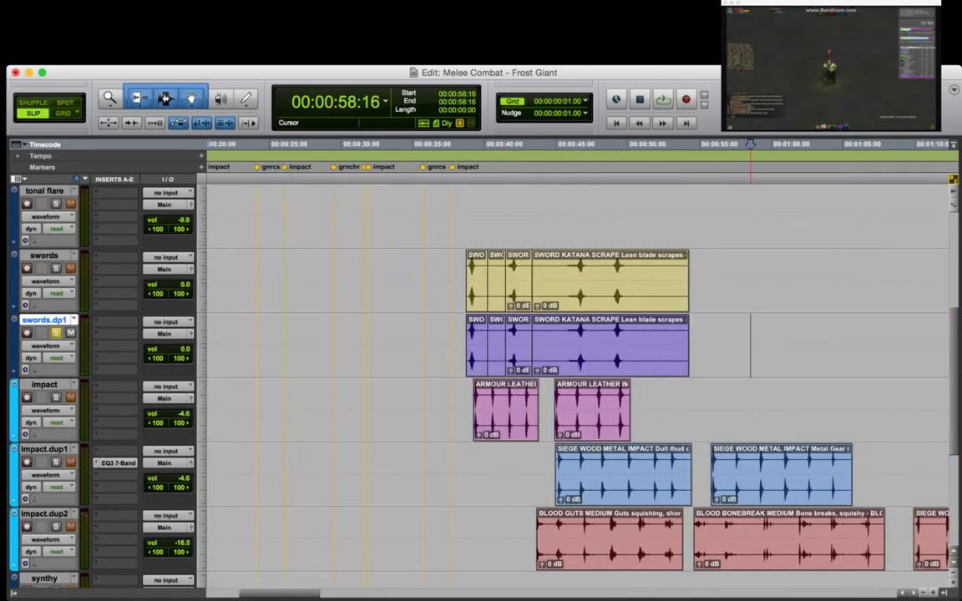
key("super+Tab")
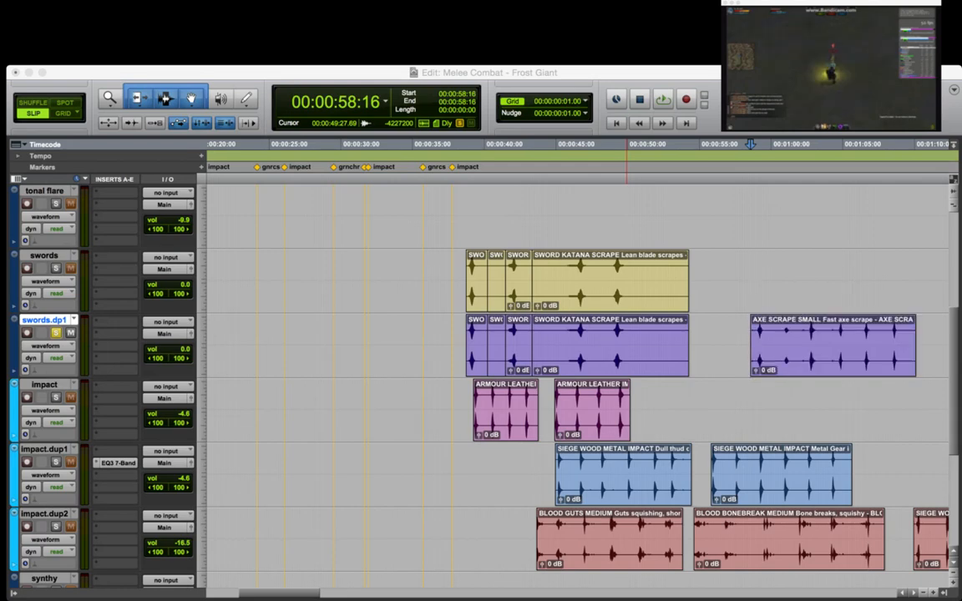
left_click(806, 347)
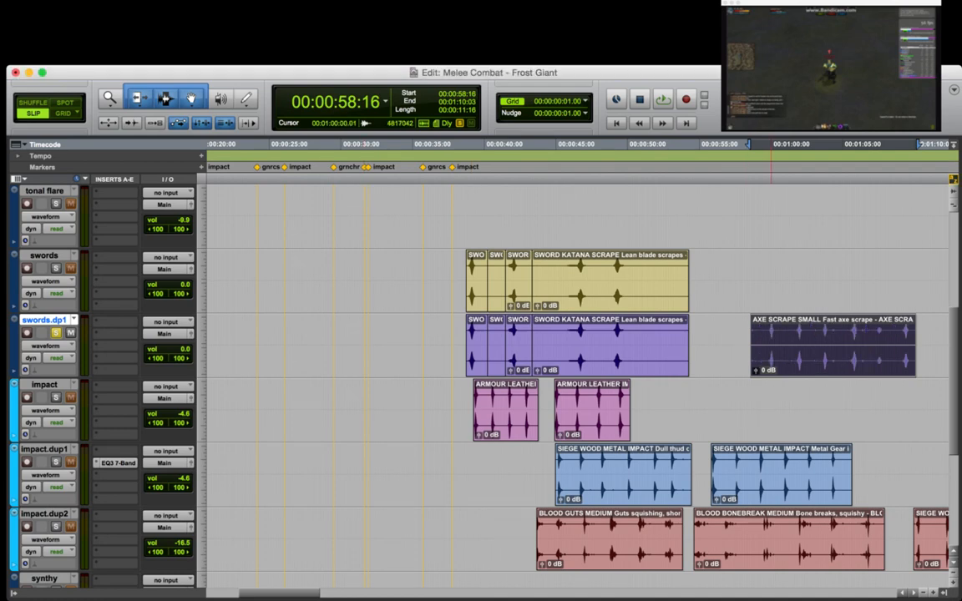
Play the reversed axe scrape clip from 00:00:59:16 and again from 00:01:01:21.
left_click(765, 336)
key("space")
key("t")
key("t")
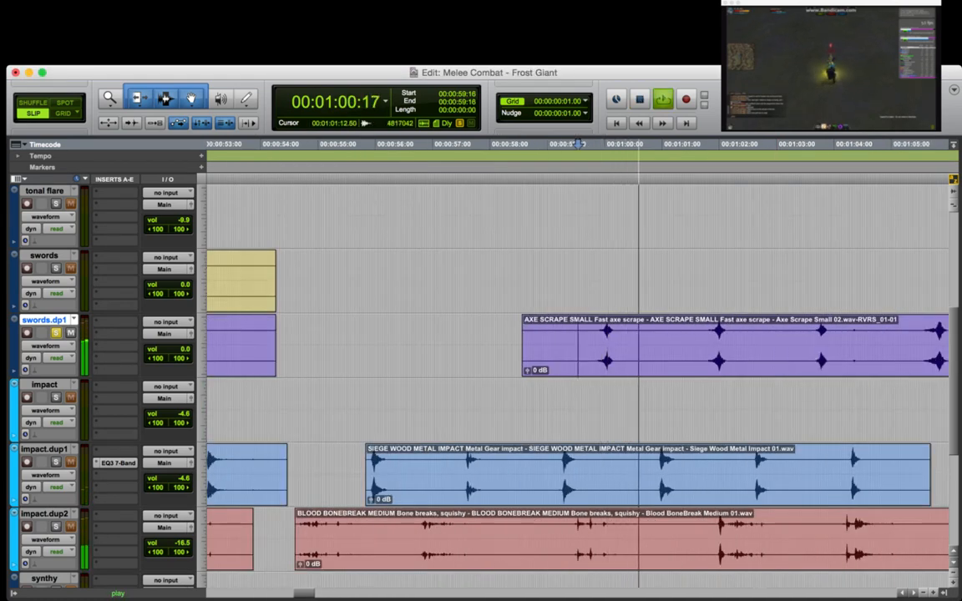
key("space")
left_click(703, 344)
key("t")
key("space")
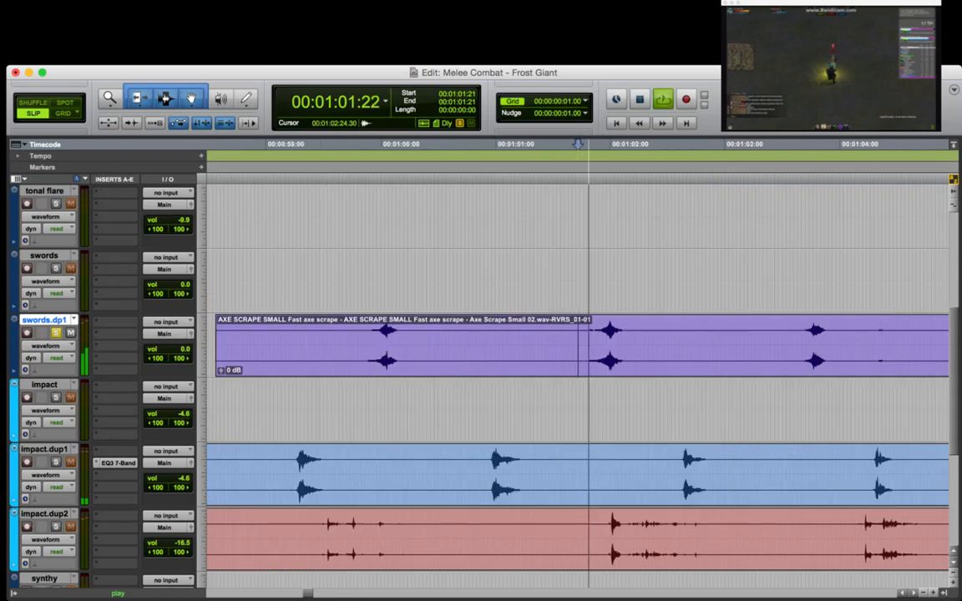
key("space")
Copy the axe scrape clip to 00:01:11:07 on swords.dp1 and reverse the copy.
key("r")
key("r")
key("r")
left_click(672, 357)
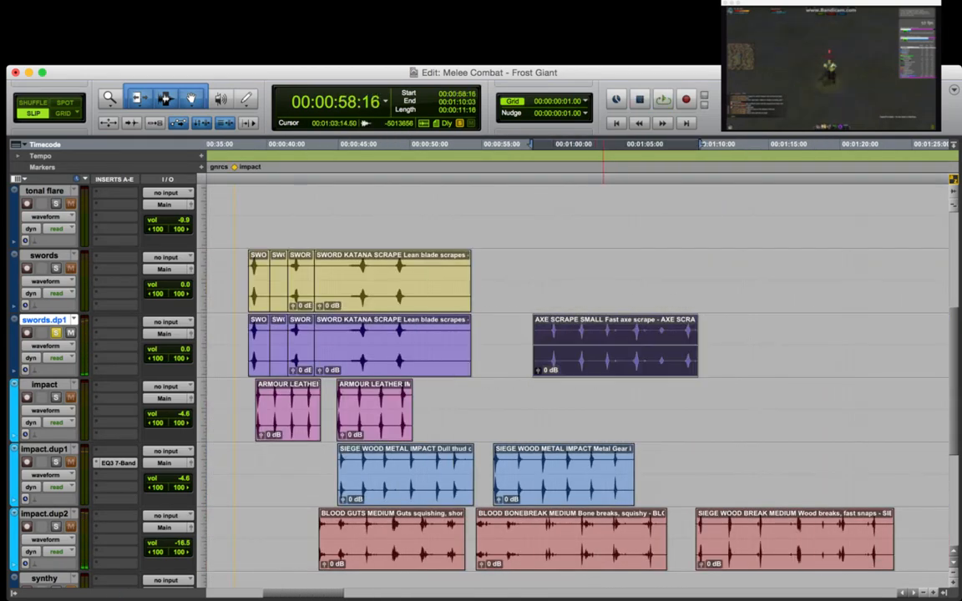
left_click(714, 345)
key("super+v")
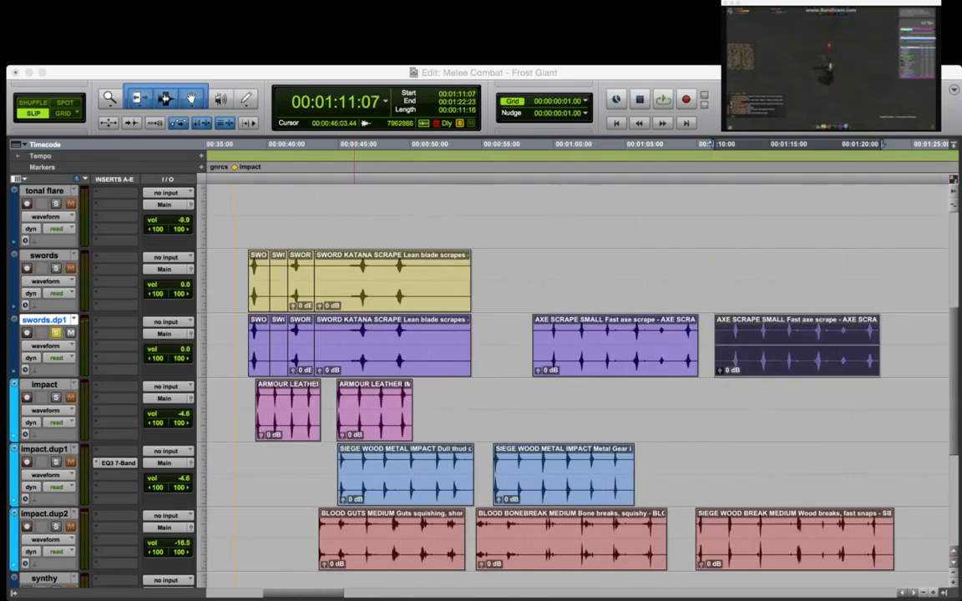
key("r")
key("r")
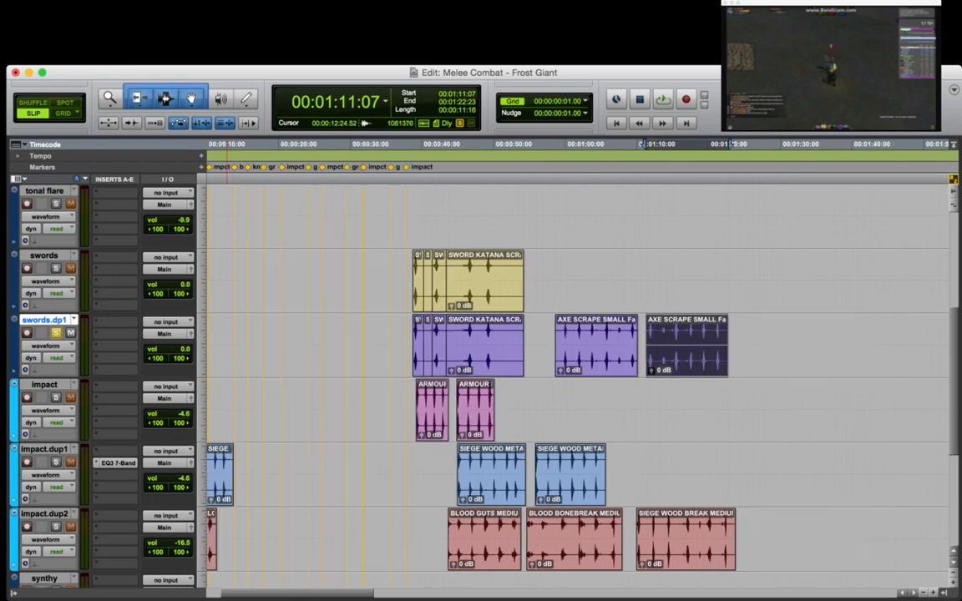
Copy the axe scrape clip at 00:00:58:16 to 00:00:04:13 on swords.dp1, near the first swing marker.
key("t")
key("t")
left_click(491, 359)
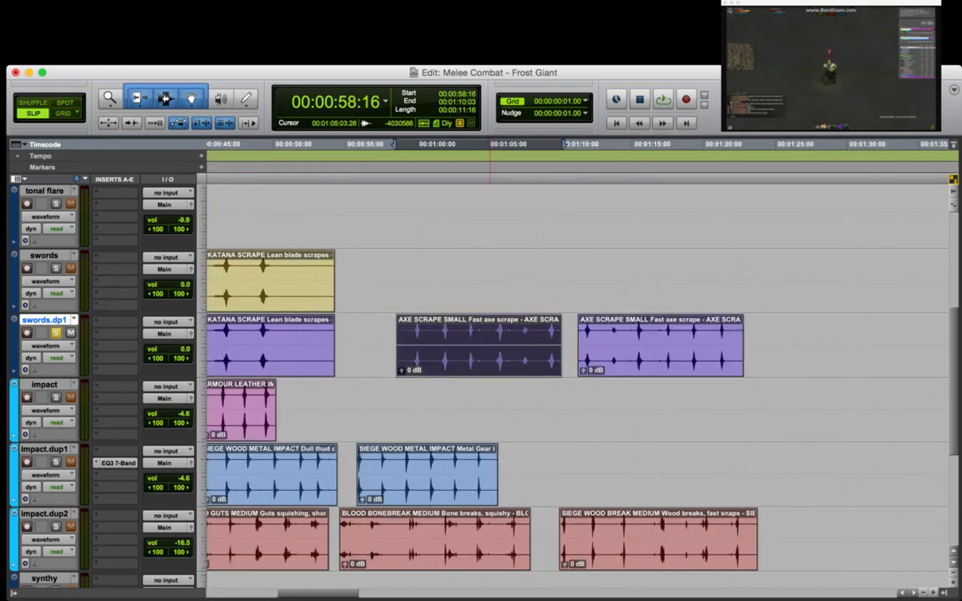
key("r")
key("r")
left_click(224, 331)
key("super+v")
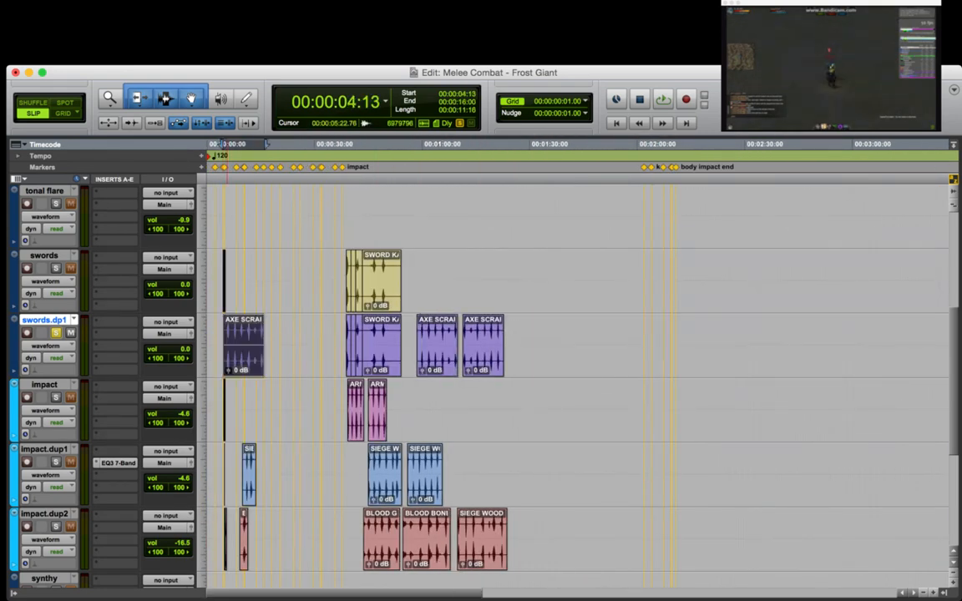
Audition the individual scrapes in the pasted axe clip, playing from 00:00:07:16 and 00:00:09:08.
key("t")
key("t")
key("t")
left_click(375, 330)
key("t")
key("space")
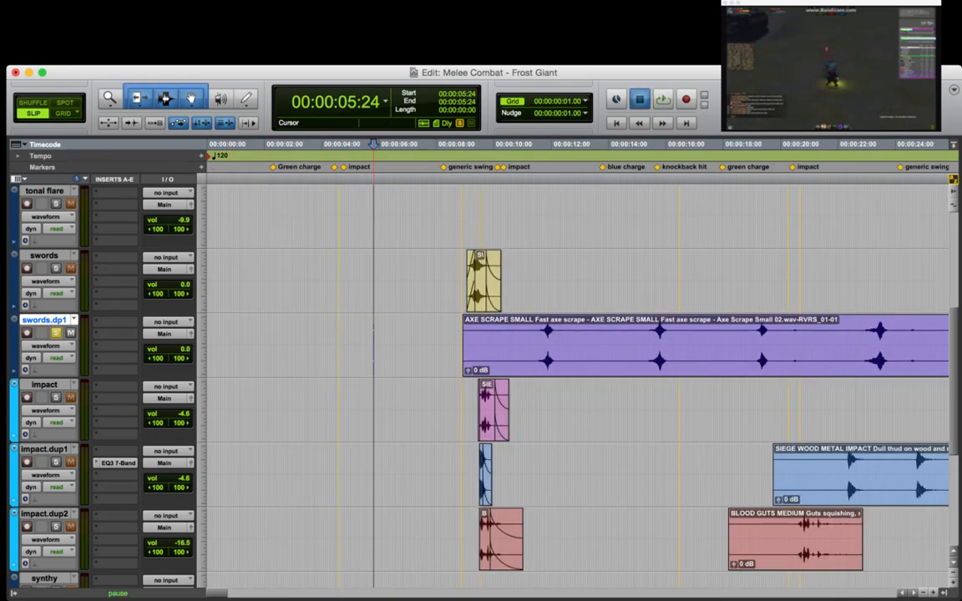
key("r")
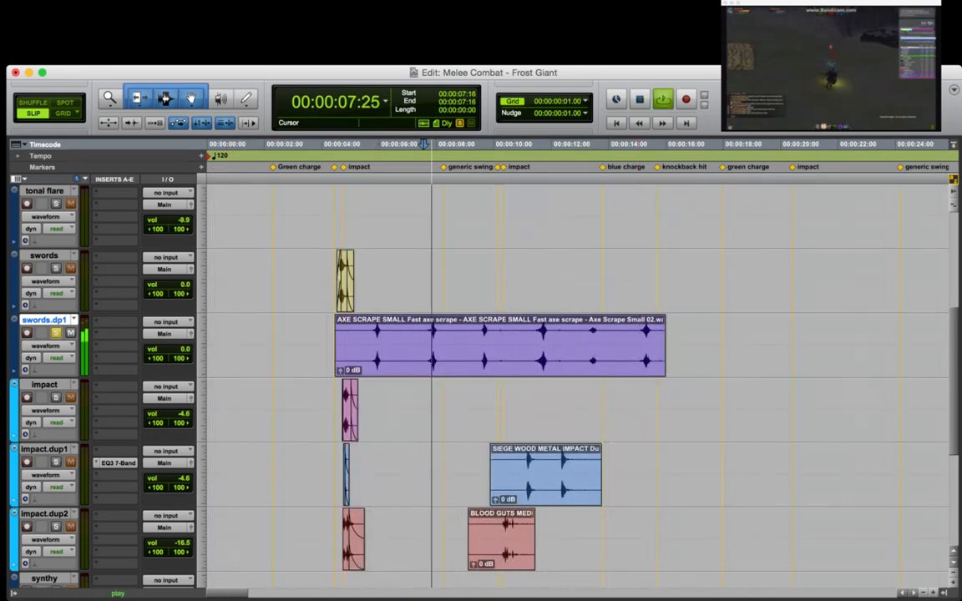
key("space")
key("t")
key("space")
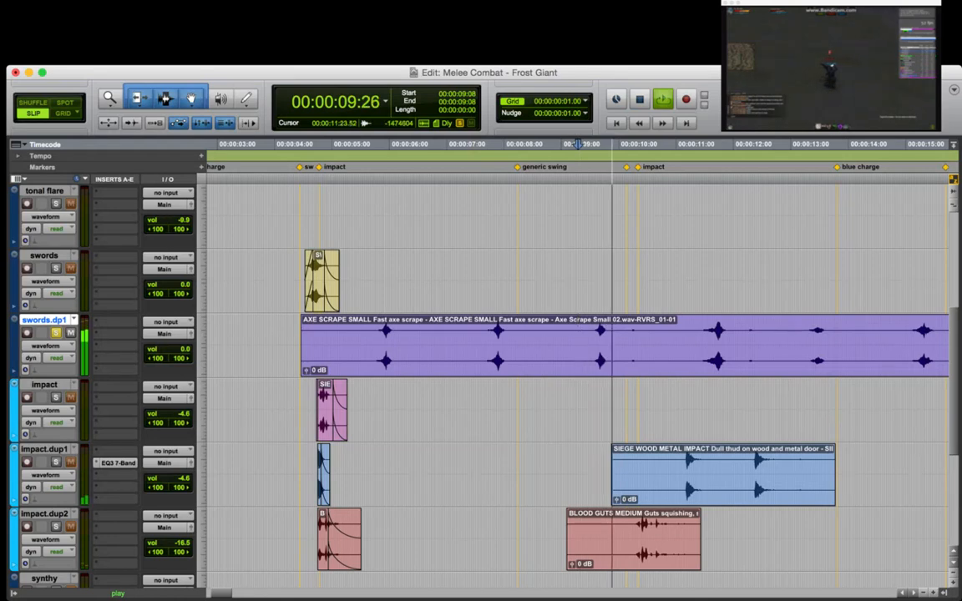
key("space")
Trim the pasted axe clip's start to 00:00:11:12, split it at 00:00:11:29 and move that single scrape to the first swing marker.
left_click(699, 337)
key("a")
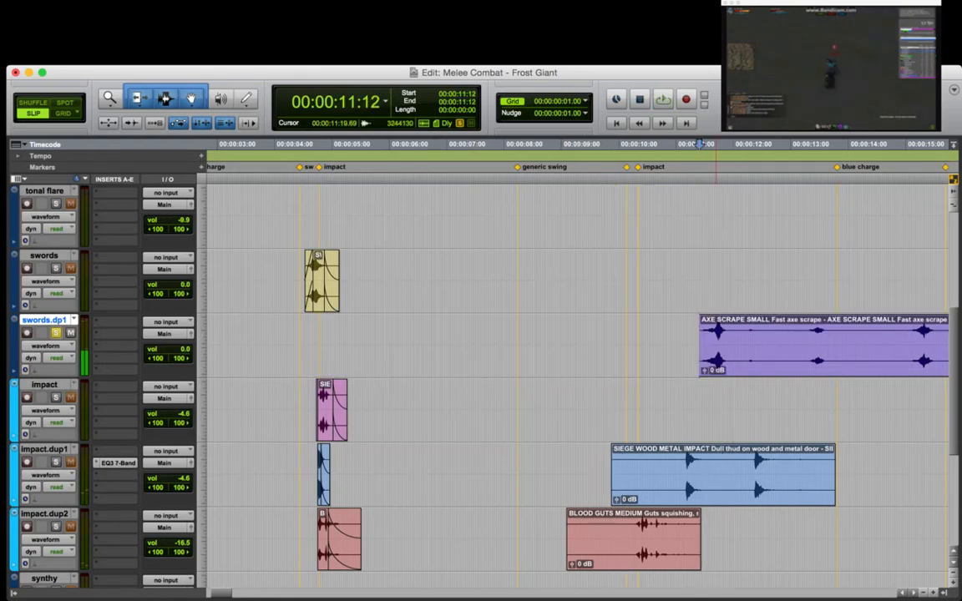
left_click(732, 337)
key("b")
left_click_drag(719, 357, 319, 358)
Play the second axe scrape source clip on swords.dp1 from 00:01:13:25.
key("r")
left_click(625, 357)
key("r")
key("r")
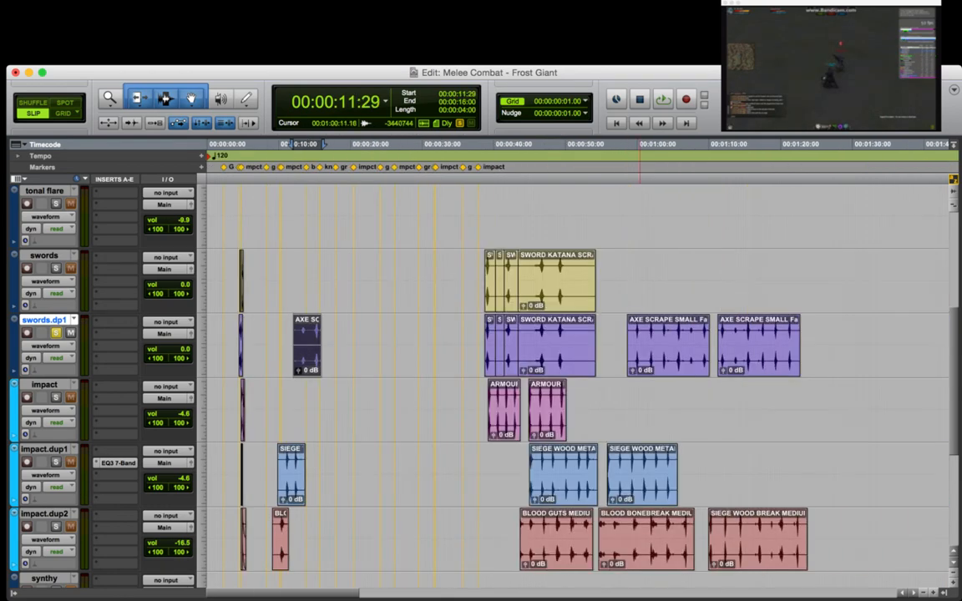
left_click(736, 338)
key("t")
key("t")
key("space")
key("space")
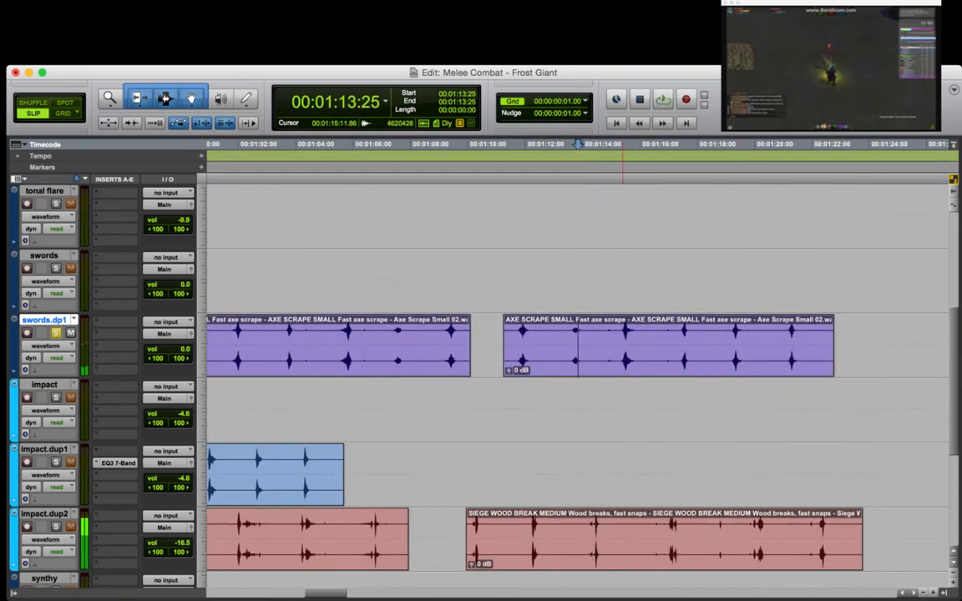
Audition the individual scrapes in the second axe source clip on swords.dp1, playing from 00:01:11:21 and 00:01:17:06.
left_click(622, 338)
key("t")
key("space")
key("space")
left_click(369, 342)
key("space")
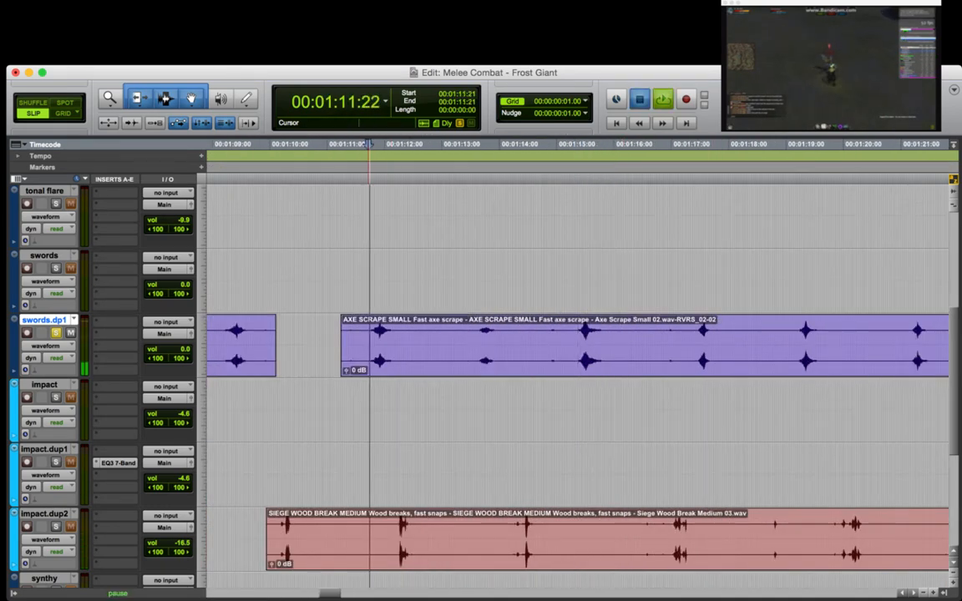
key("space")
left_click(695, 342)
key("space")
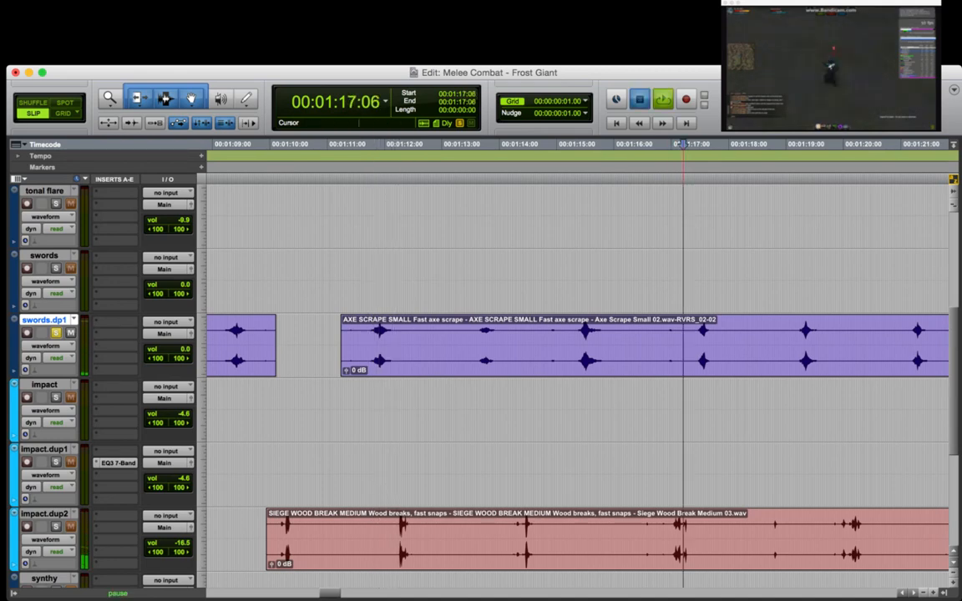
key("space")
Copy the scrape between 00:01:17:11 and 00:01:18:09 and paste it at 00:00:04:26, after the first swing's axe scrape.
left_click_drag(695, 343, 746, 342)
key("r")
key("r")
key("r")
key("r")
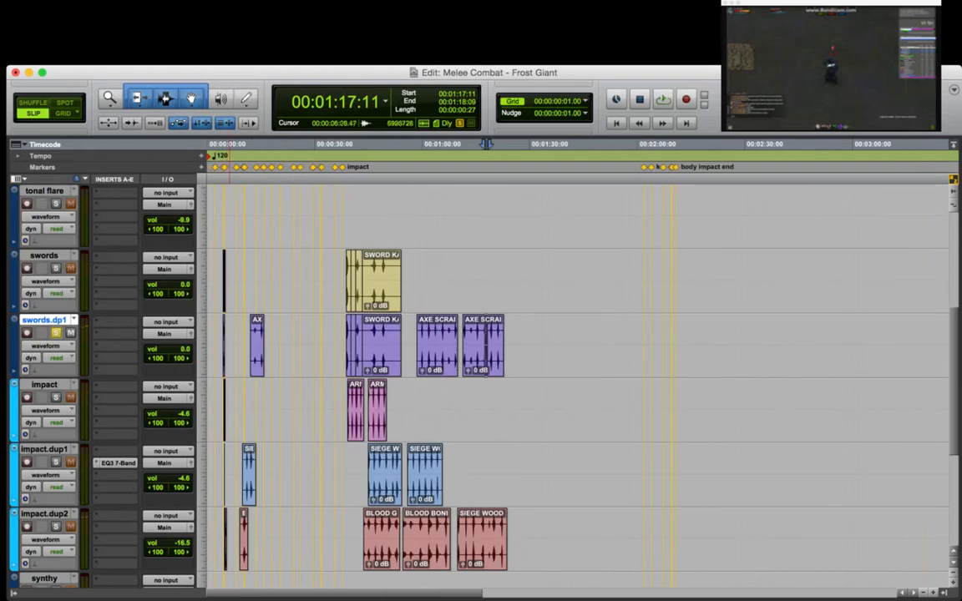
left_click(228, 340)
key("t")
key("t")
key("t")
key("t")
key("t")
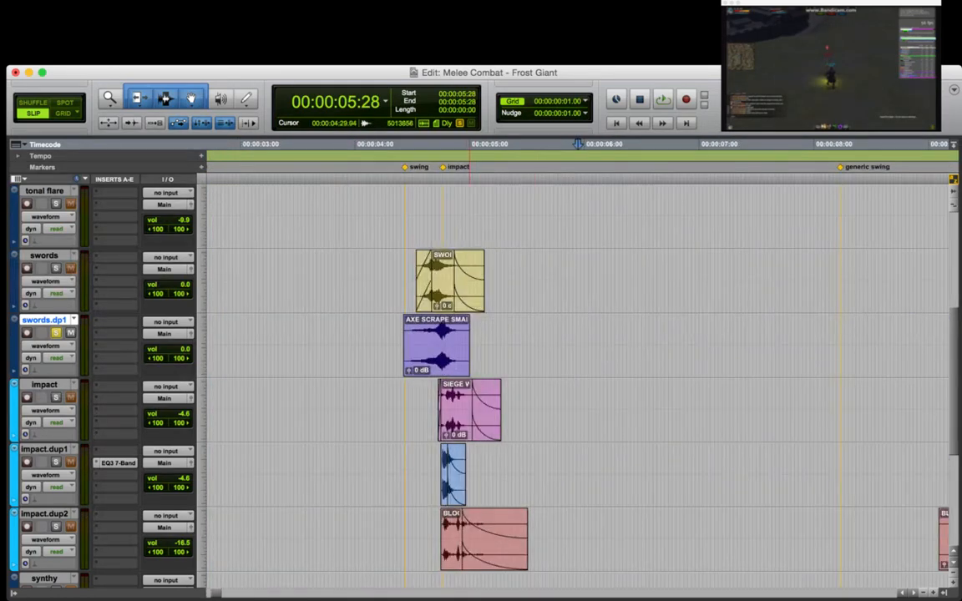
left_click(459, 334)
key("super+v")
key("t")
key("t")
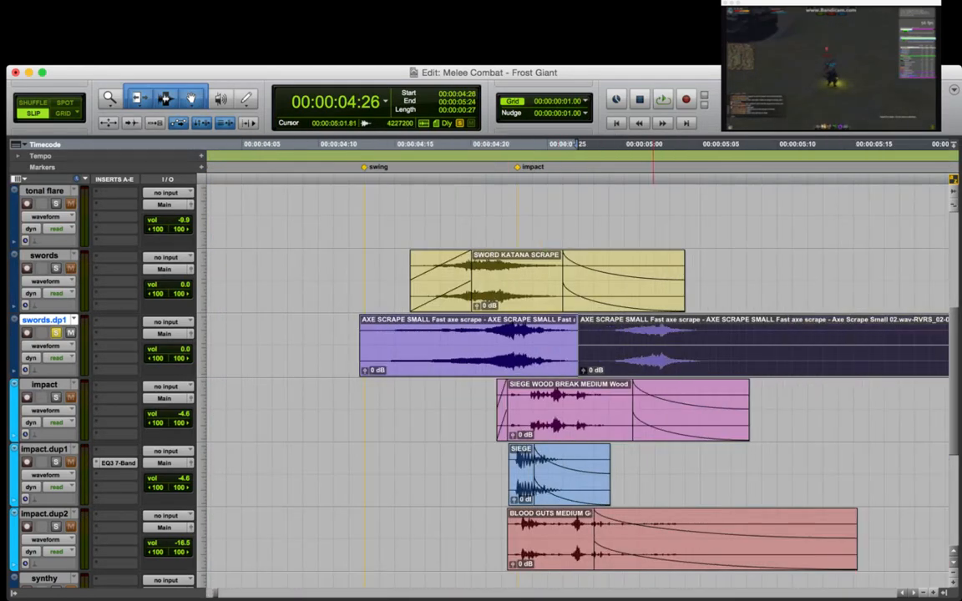
Trim the pasted scrape's start, move it to 00:00:04:23 against the first scrape, and play the result from 00:00:04:11.
left_click(649, 336)
key("a")
left_click_drag(689, 359, 561, 359)
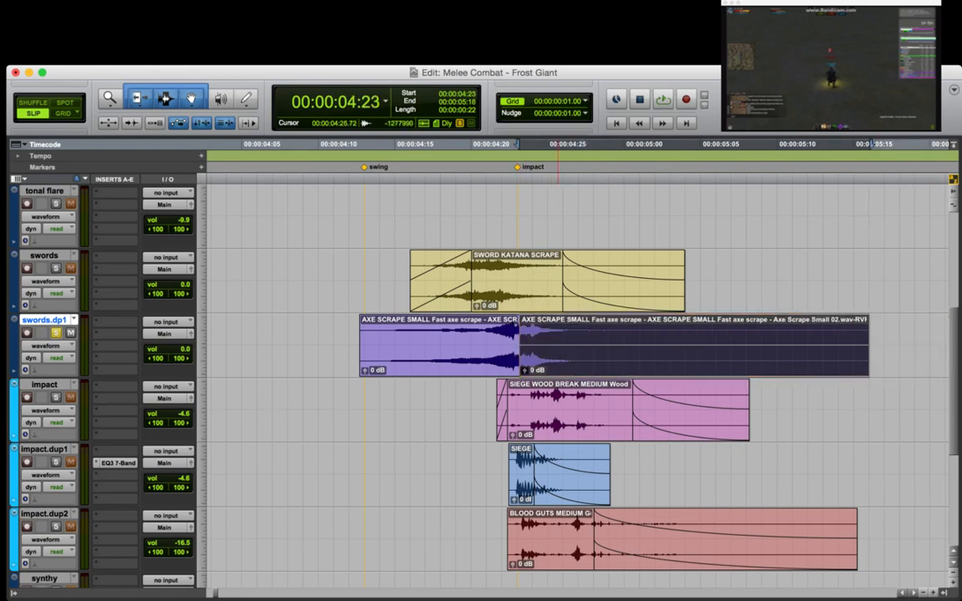
left_click(340, 143)
key("space")
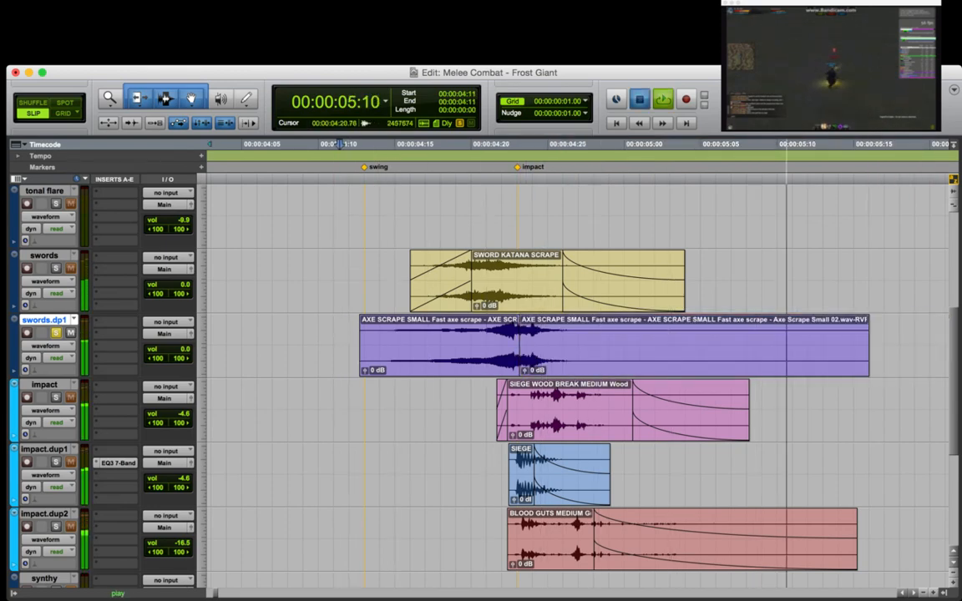
key("space")
Trim the first axe scrape's start to 00:00:04:15, fade it in until about 00:00:04:19, and play it.
left_click(469, 334)
key("a")
left_click_drag(472, 347, 399, 347)
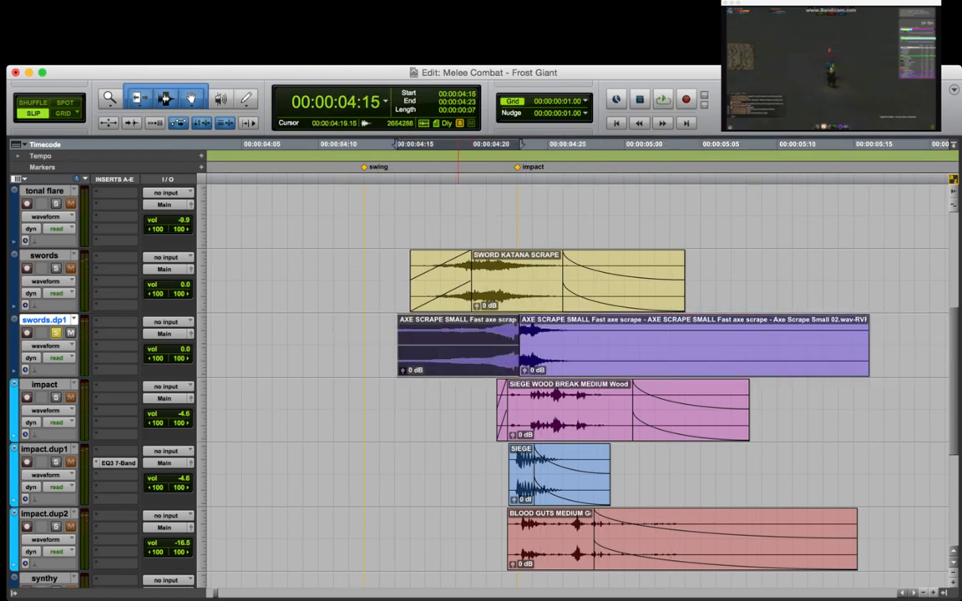
left_click(465, 335)
key("d")
left_click(358, 336)
key("space")
key("space")
Shorten the first axe scrape's start to 00:00:04:18 and play the swing from 00:00:04:10.
left_click(443, 336)
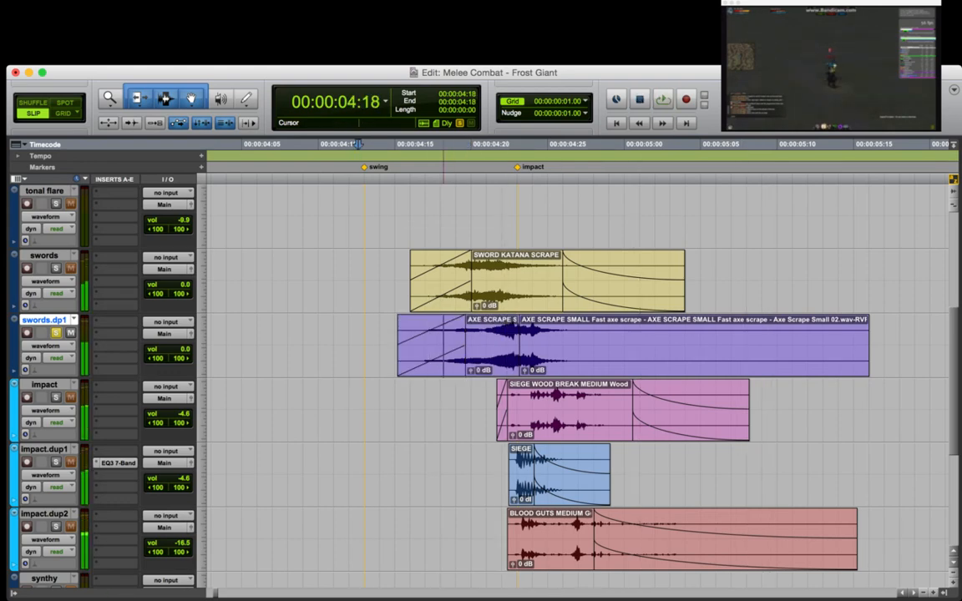
key("a")
key("space")
key("space")
left_click(331, 336)
key("space")
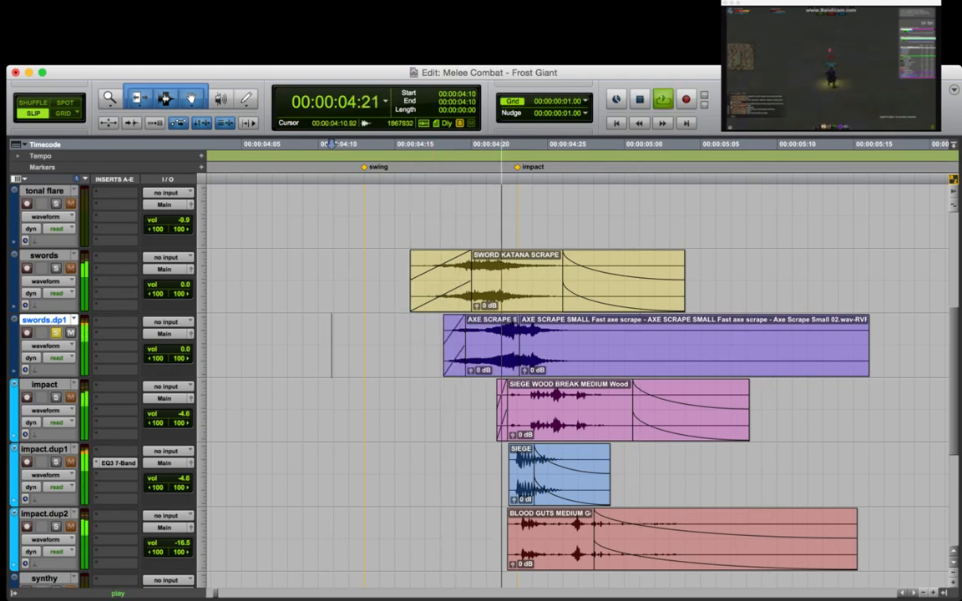
key("space")
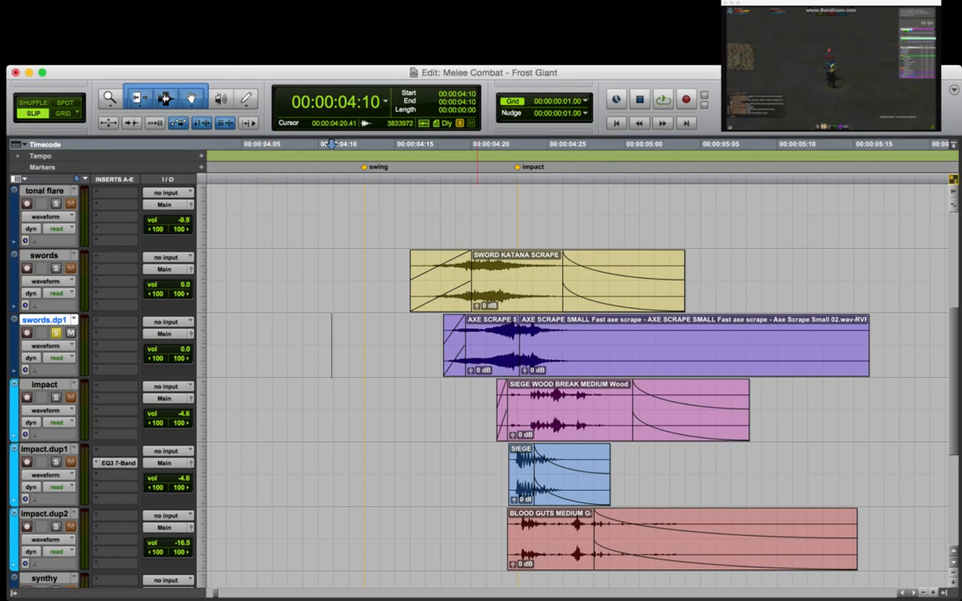
Crossfade the two axe scrapes between 00:00:04:22 and 00:00:04:23 and extend the first scrape's fade-in to 00:00:04:21.
left_click(434, 346)
left_click_drag(519, 369, 529, 369)
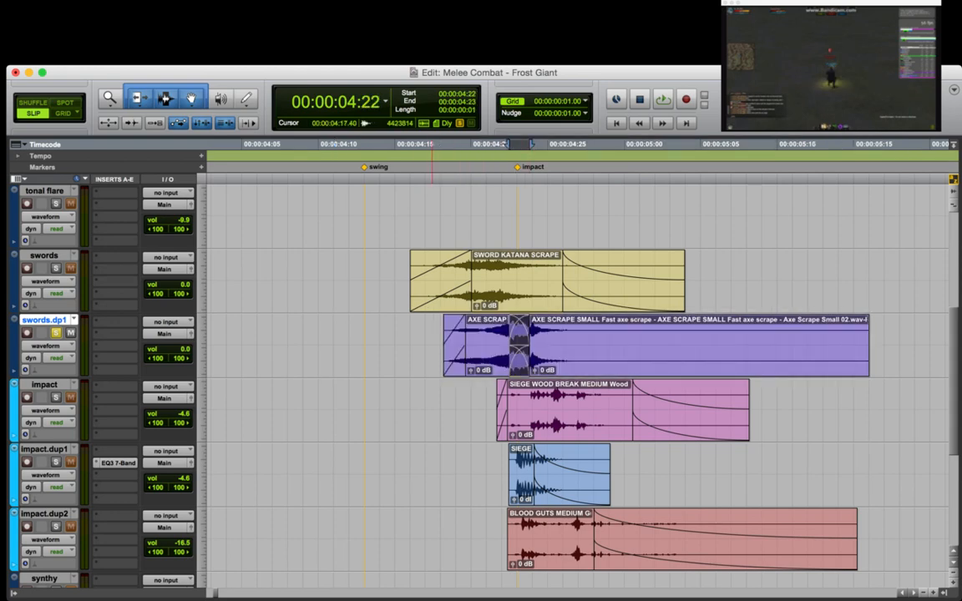
left_click(421, 342)
left_click(489, 335)
key("d")
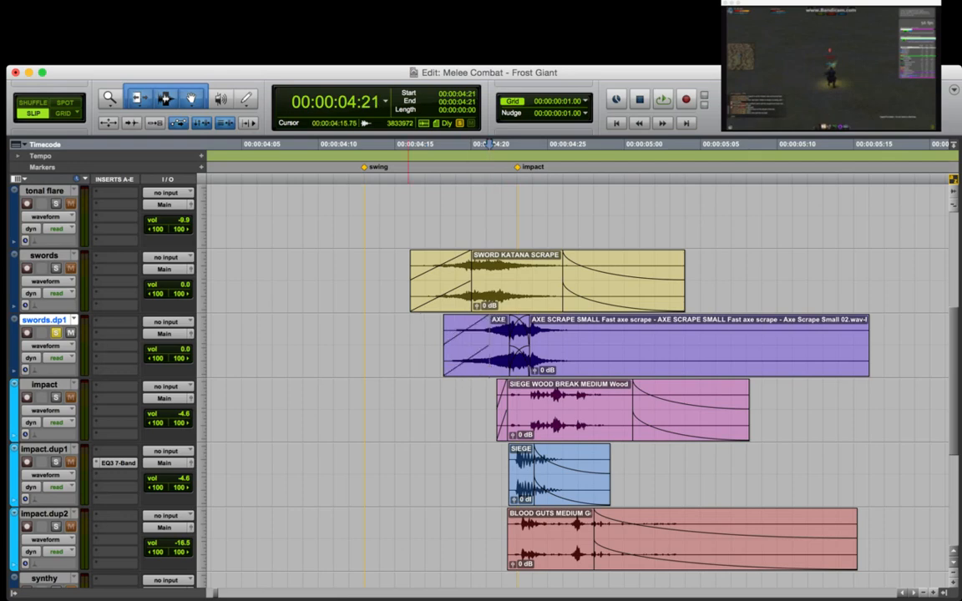
left_click(408, 344)
Move both crossfaded axe scrapes together about one frame earlier and play them from 00:00:04:11.
left_click(563, 359)
left_click(493, 359, "shift")
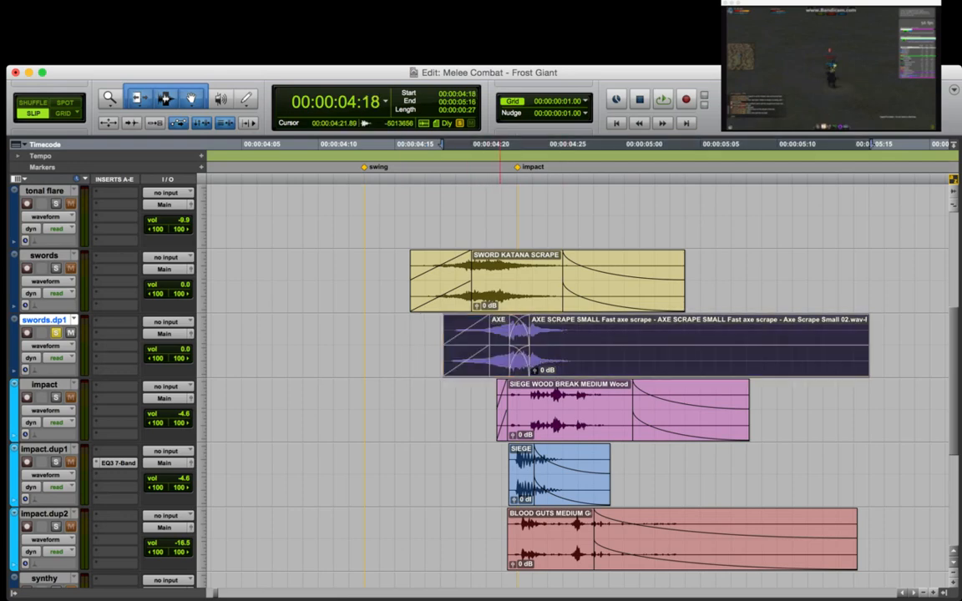
left_click_drag(501, 359, 488, 359)
left_click(341, 344)
key("space")
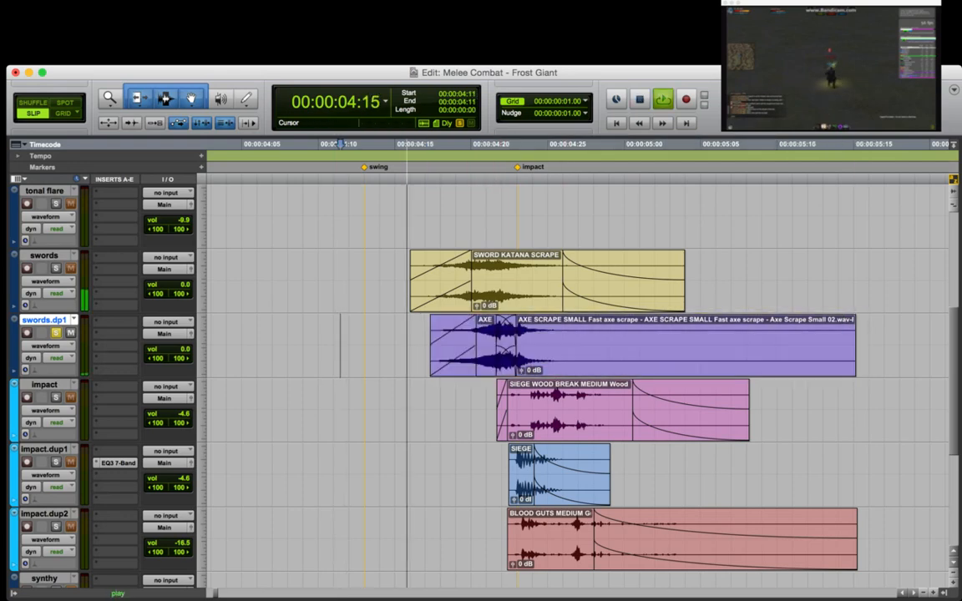
key("space")
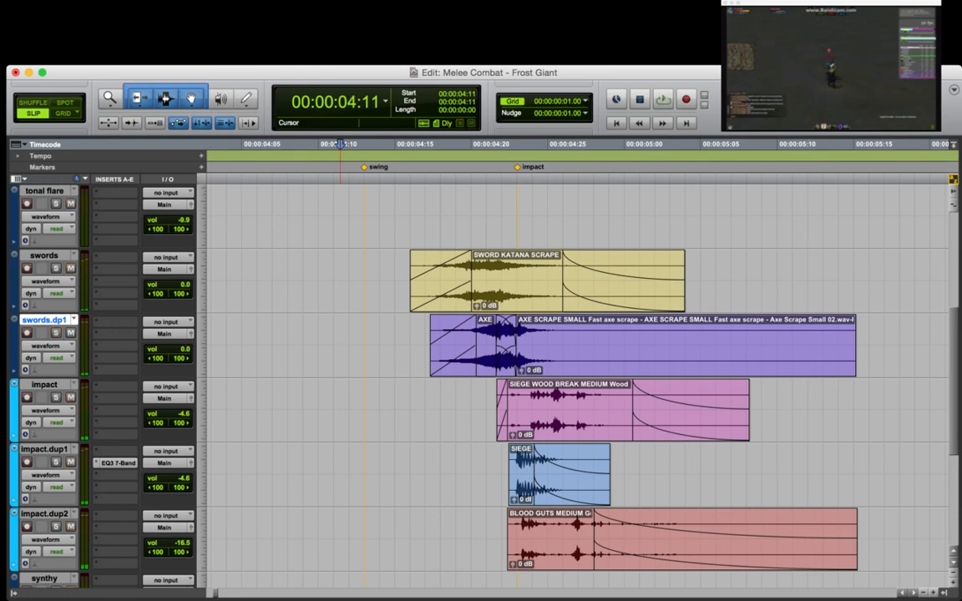
Play the swing and impact layers together without solo from 00:00:04:09 and 00:00:04:08 to check the scrape's level.
left_click(307, 344)
key("space")
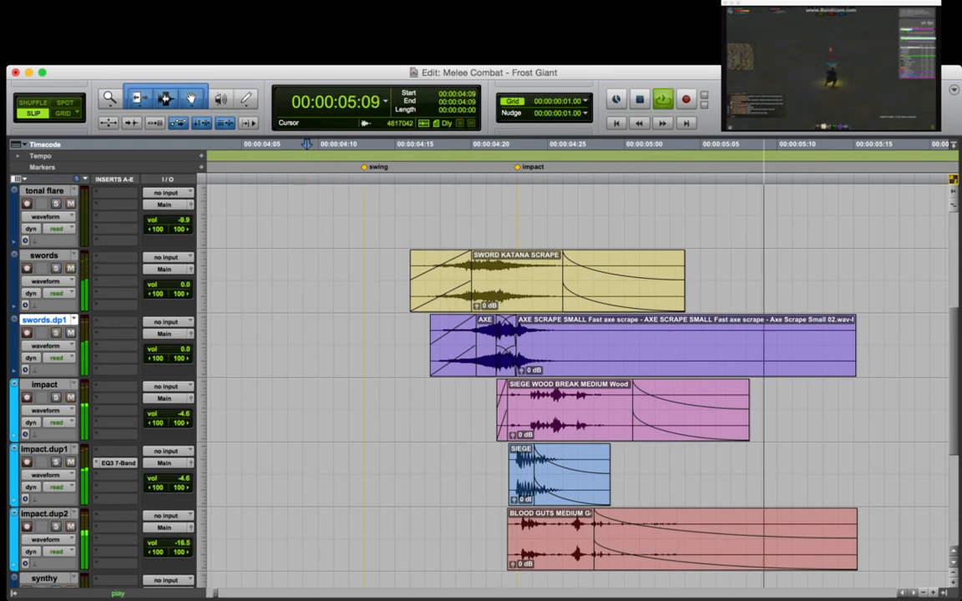
key("space")
left_click(367, 345)
key("r")
left_click(433, 346)
key("space")
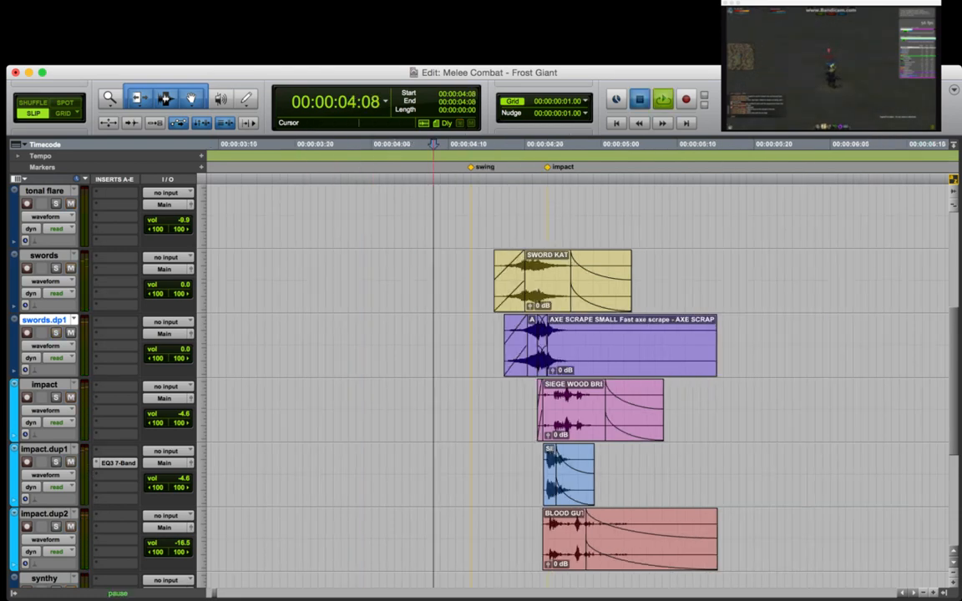
key("space")
Solo swords.dp1, audition the scrapes from 00:00:04:10, and set the track's volume to -6.6 dB.
left_click(56, 332)
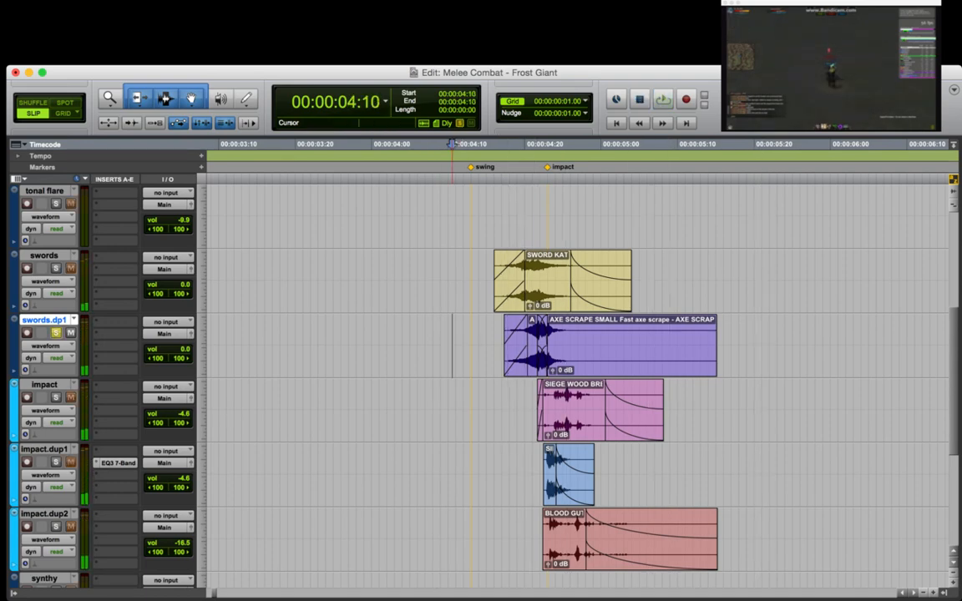
key("space")
key("space")
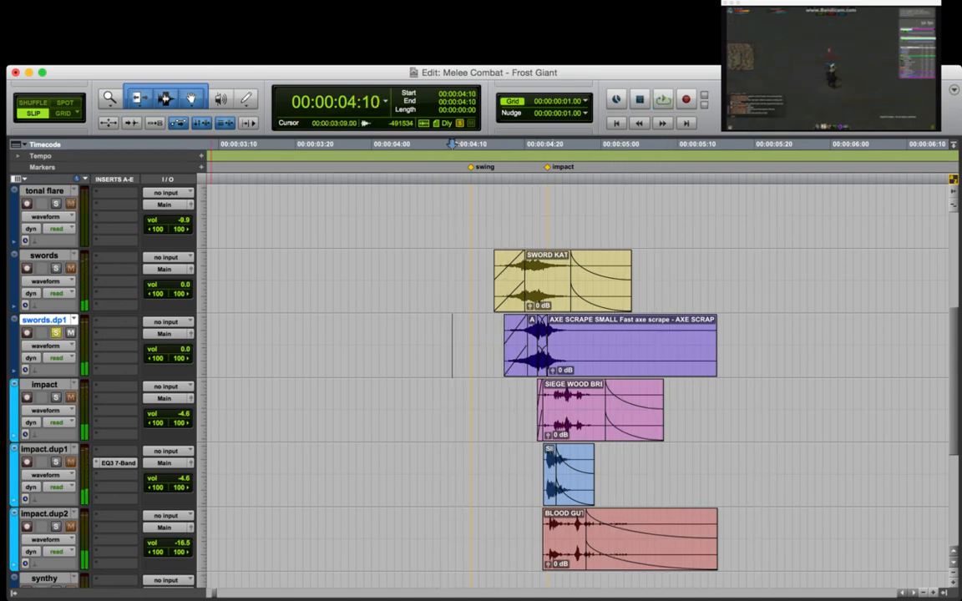
left_click_drag(178, 349, 177, 365)
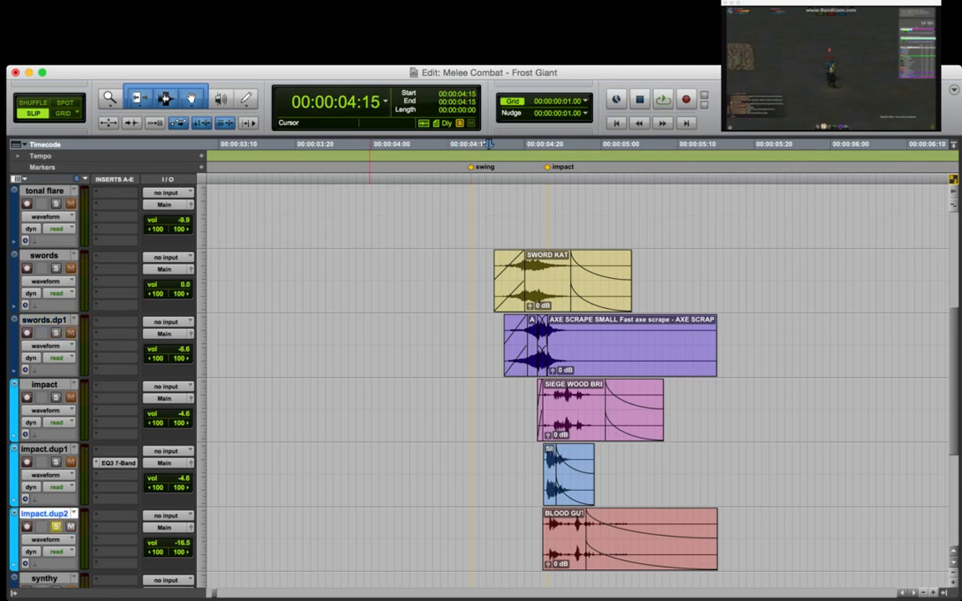
Audition the soloed impact.dup2 layer from 00:00:04:15 and unsolo the track.
key("space")
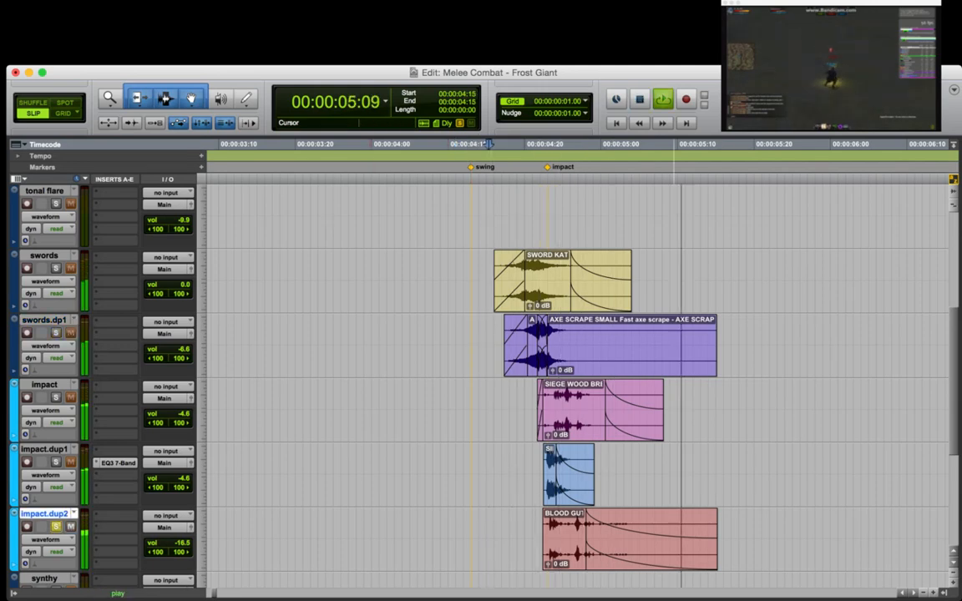
key("space")
left_click(446, 538)
left_click(56, 526)
Play the full mix of the first swing from 00:00:03:28 and again from 00:00:01:27.
left_click(358, 539)
key("space")
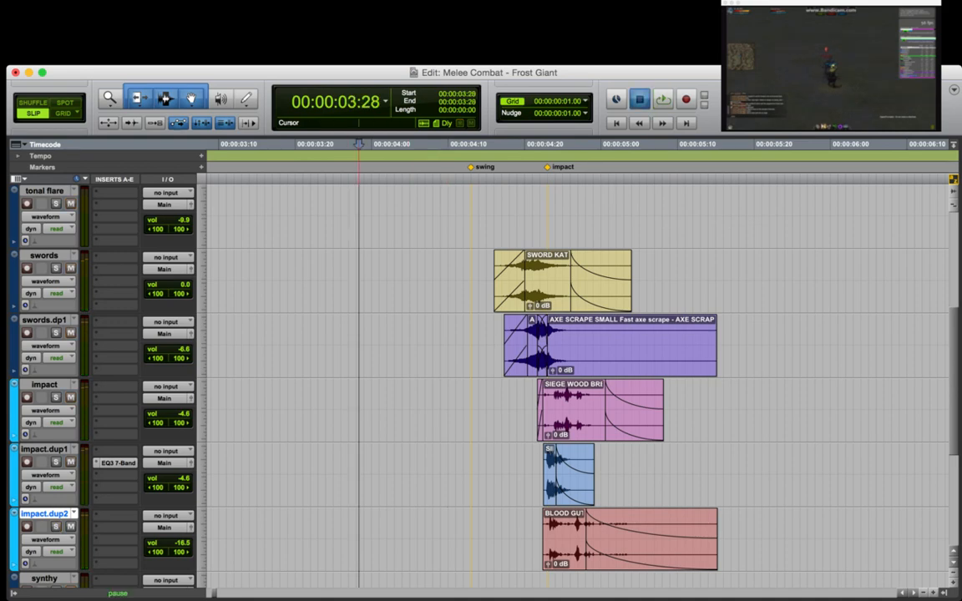
key("r")
key("r")
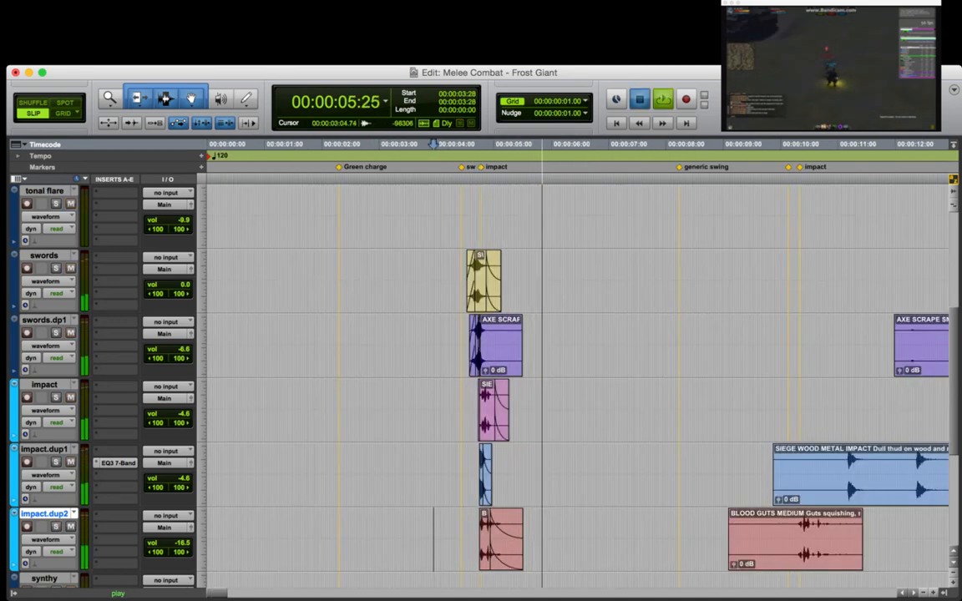
key("space")
left_click(317, 345)
key("space")
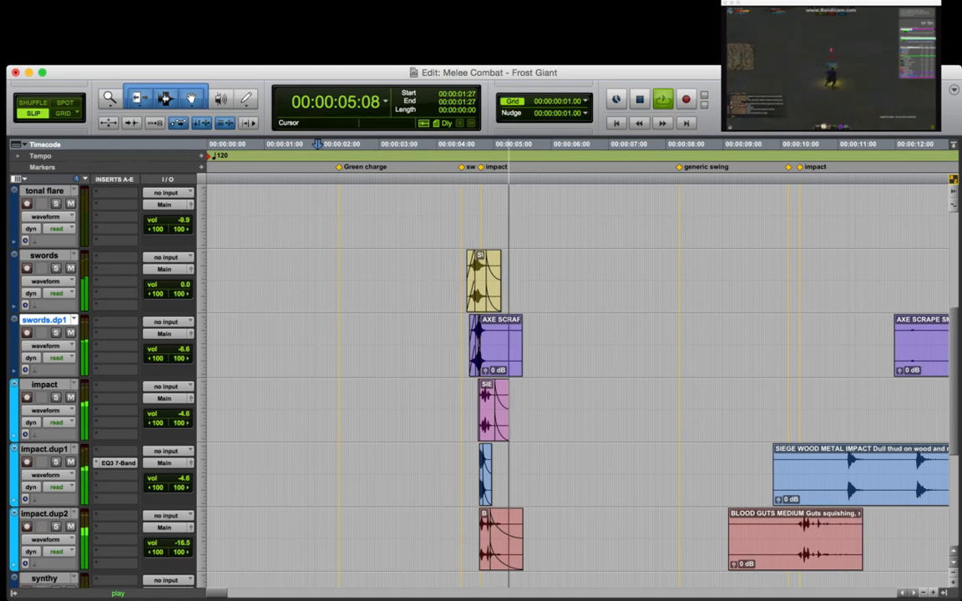
key("space")
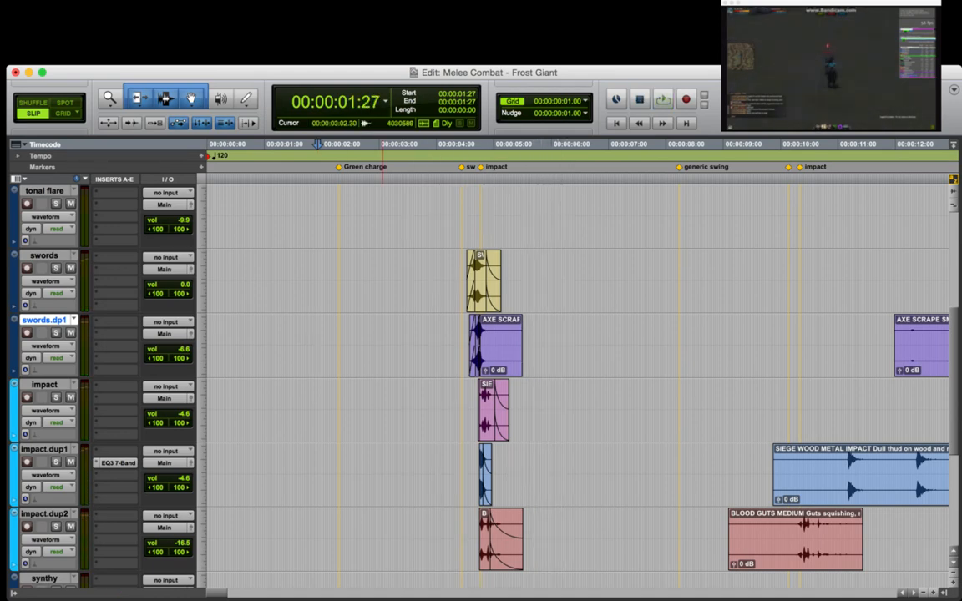
Play the layered first swing and impact from 00:00:04:08.
left_click(451, 544)
key("t")
key("t")
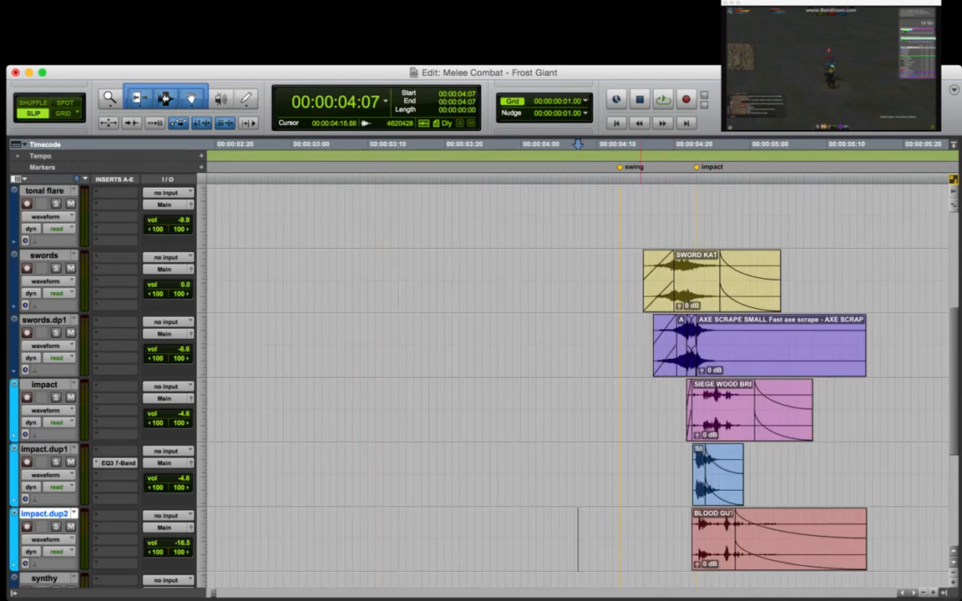
left_click(640, 340)
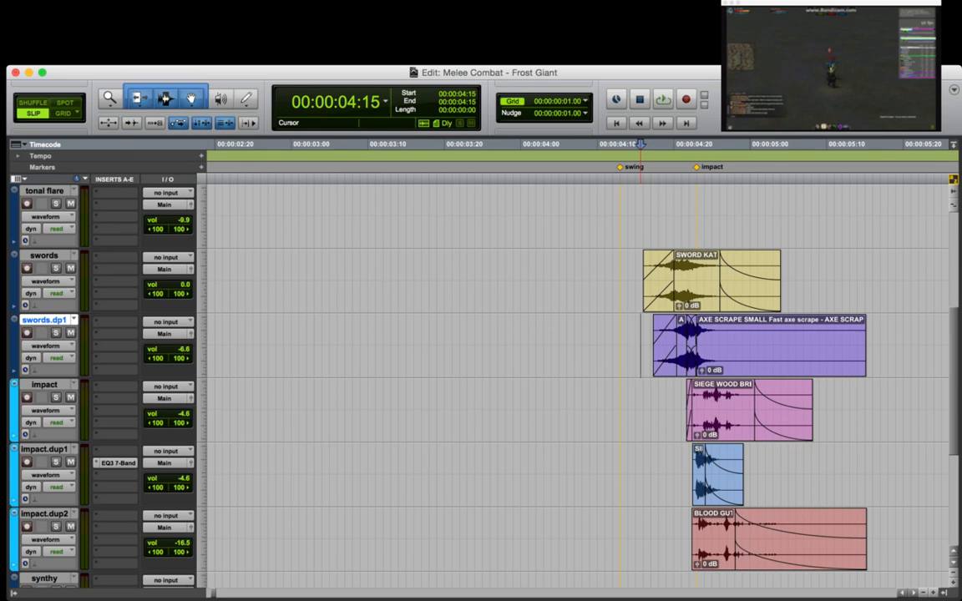
key("r")
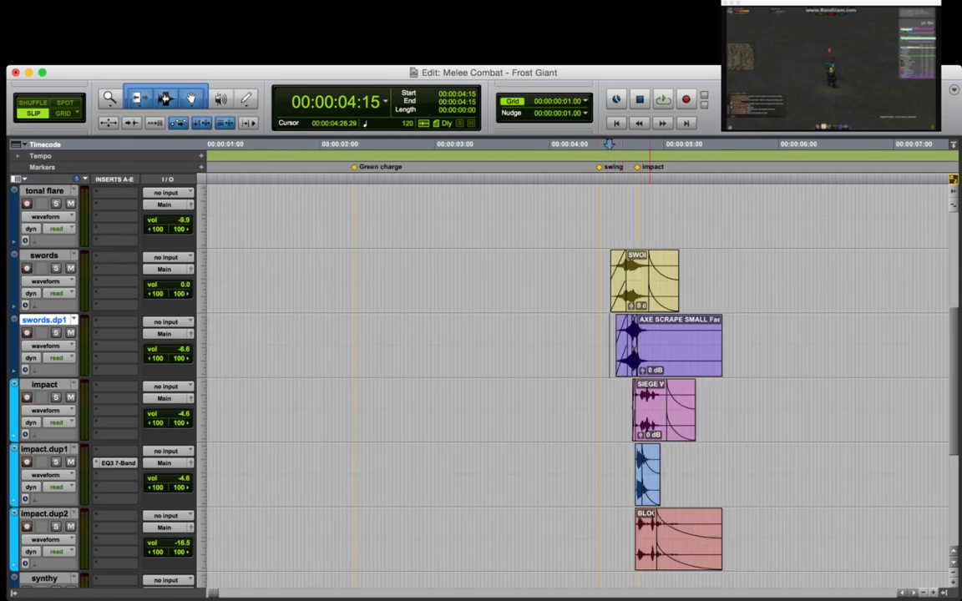
left_click(584, 279)
key("space")
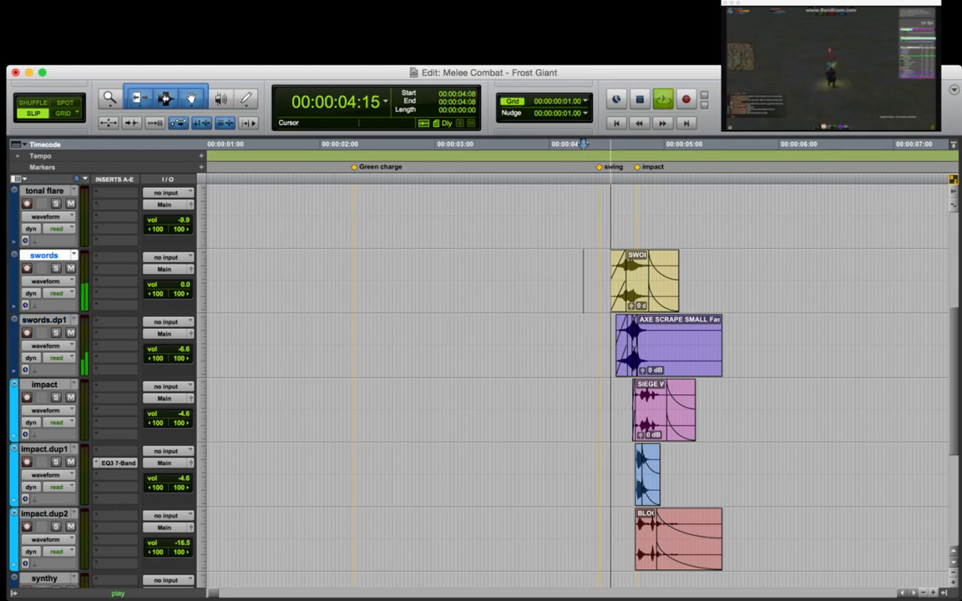
key("space")
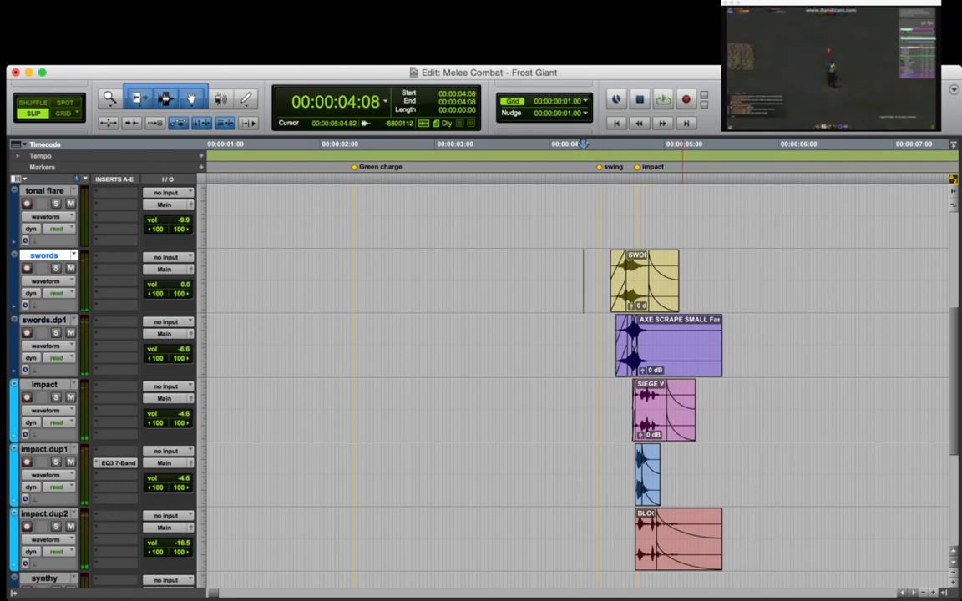
Trim the second axe scrape's end on swords.dp1 to about 00:00:04:28 and fade it out from 00:00:04:25.
left_click(673, 474)
key("t")
key("t")
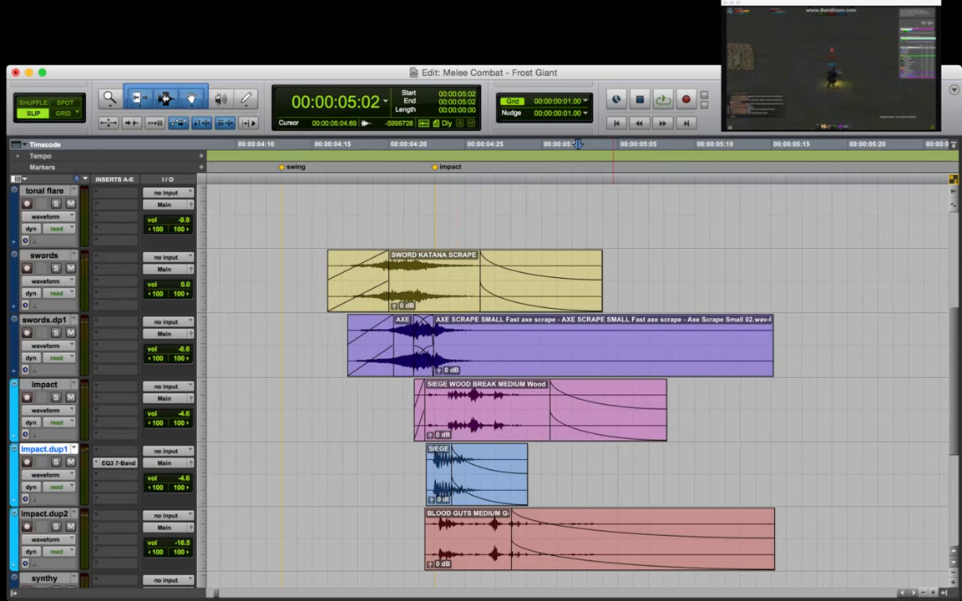
left_click(534, 345)
key("s")
left_click(479, 344)
key("g")
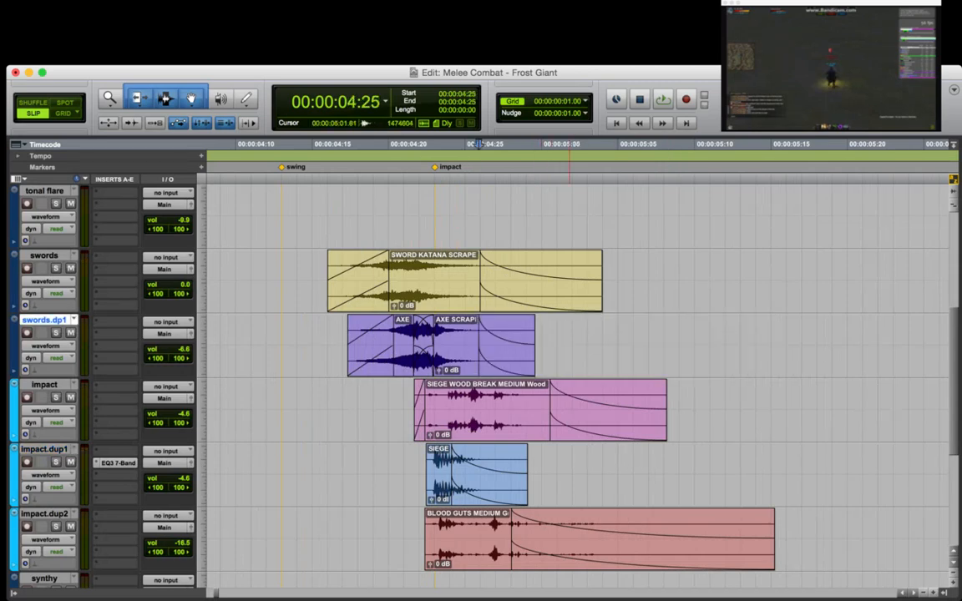
left_click_drag(362, 217, 806, 218)
left_click(742, 219)
key("r")
left_click_drag(547, 218, 768, 218)
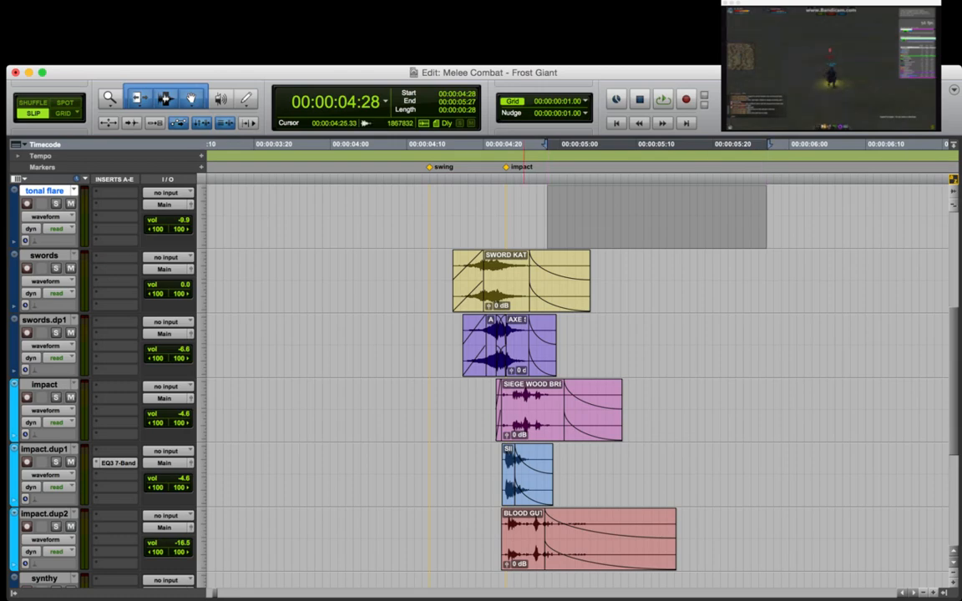
left_click(408, 279)
left_click(416, 279)
key("r")
key("r")
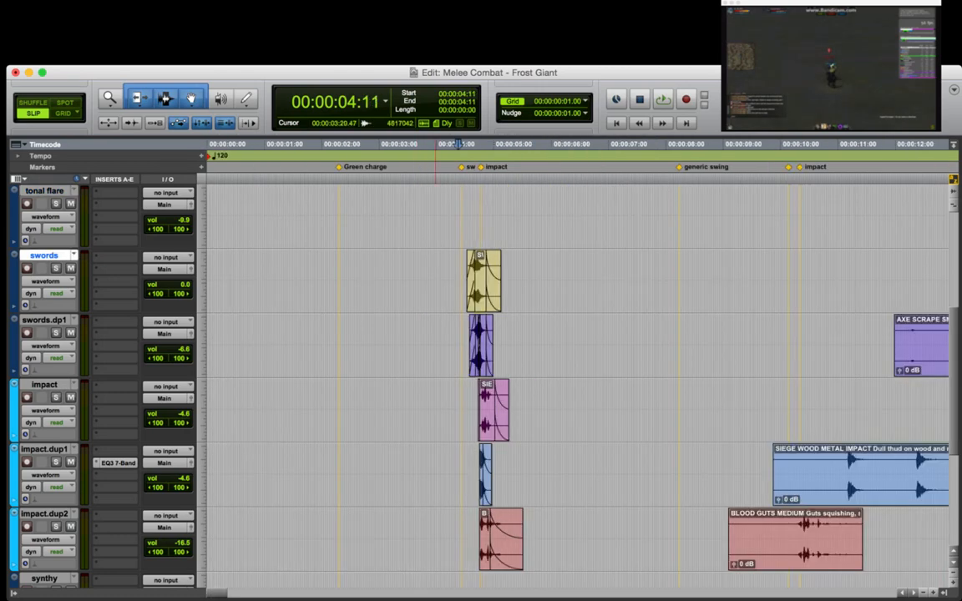
Examine the video frames around the first swing and impact, from about 00:00:04:09 to 00:00:05:05.
left_click(454, 279)
key("t")
key("t")
left_click(626, 279)
key("r")
key("r")
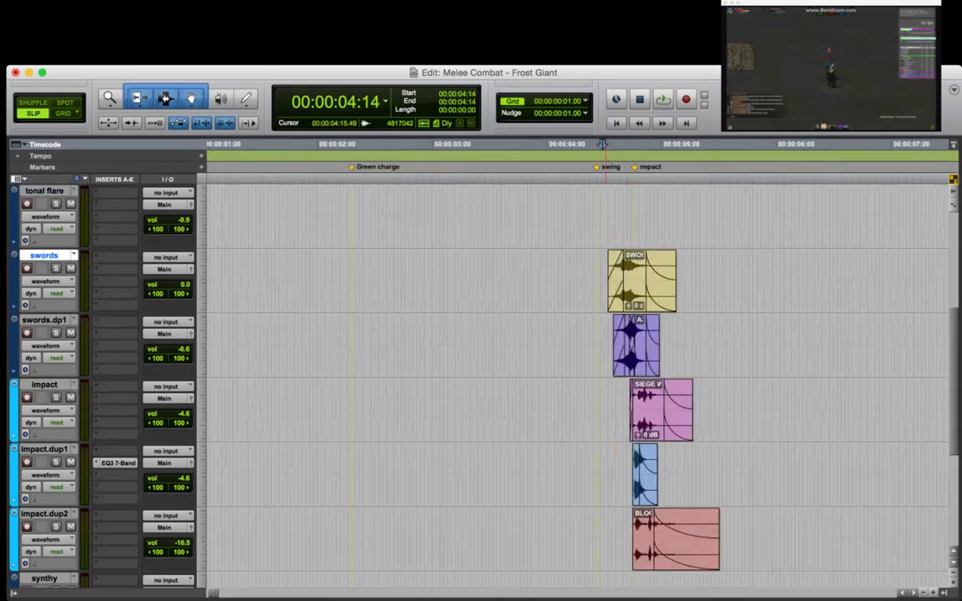
left_click(421, 279)
left_click(487, 215)
key("t")
key("t")
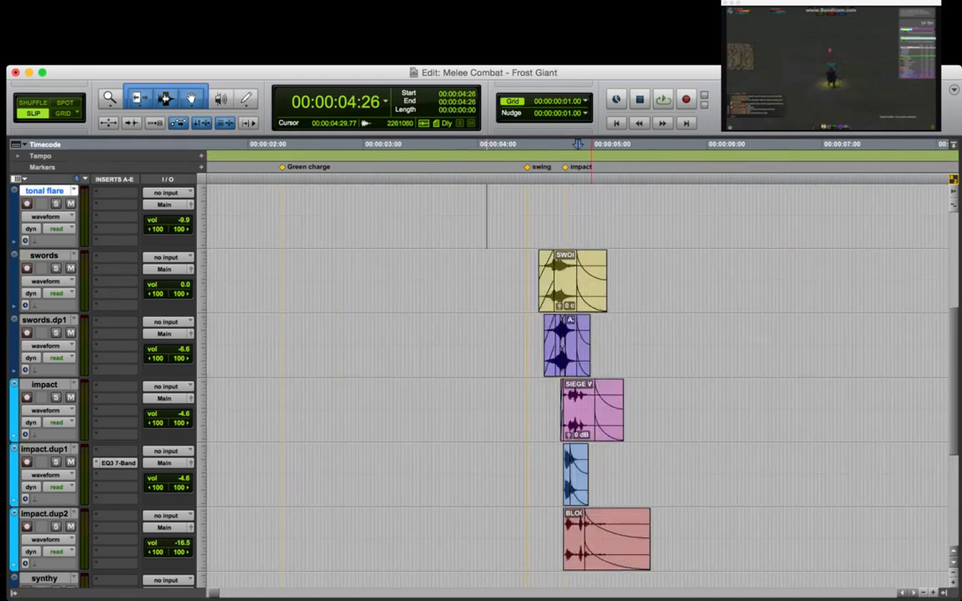
left_click(578, 215)
left_click_drag(517, 215, 651, 215)
left_click(613, 215)
key("r")
key("r")
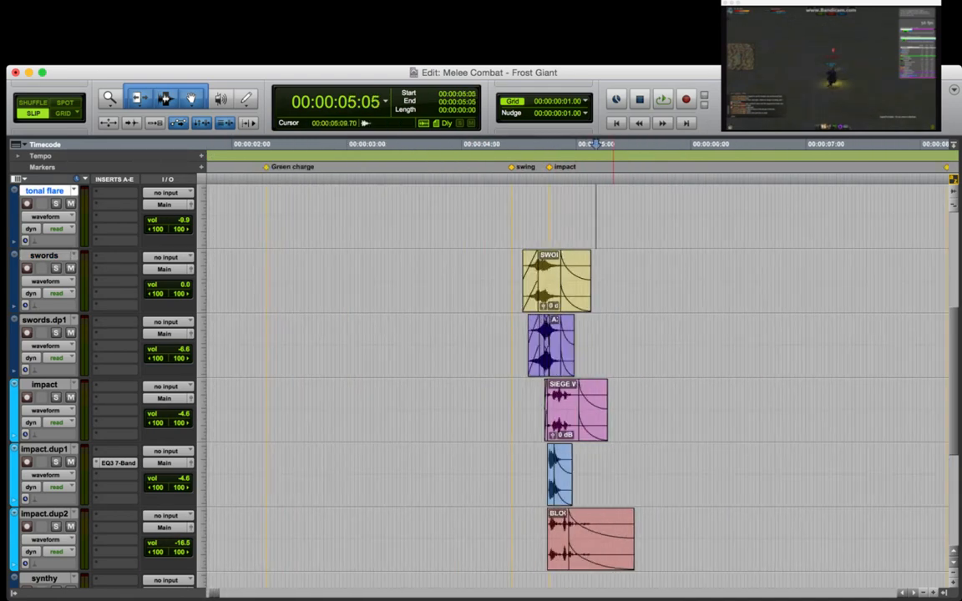
key("r")
left_click(332, 215)
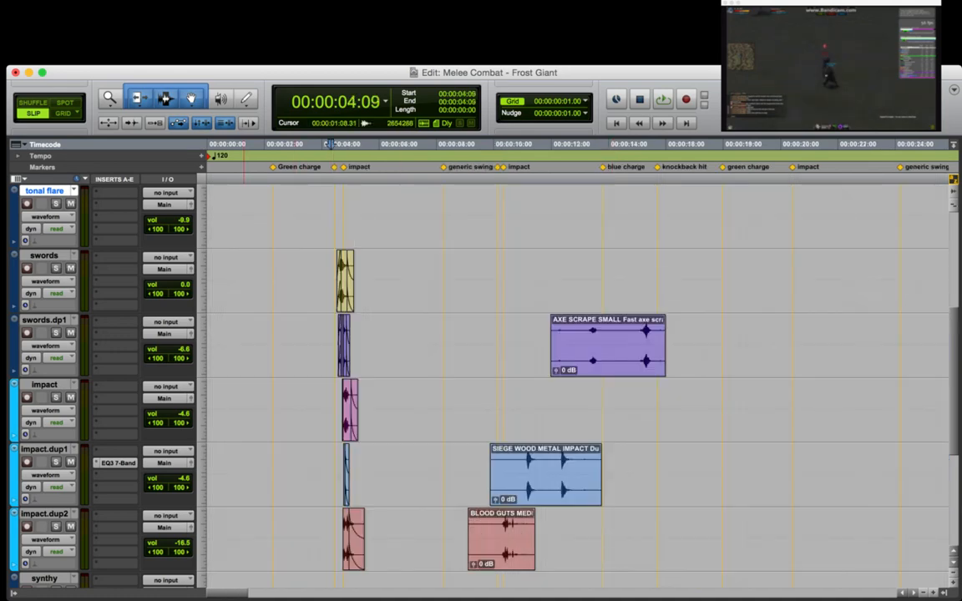
Play the full mix from 00:00:02:00 through the first swing and impact.
left_click(244, 216)
key("shift+s")
key("shift+s")
left_click(265, 215)
key("space")
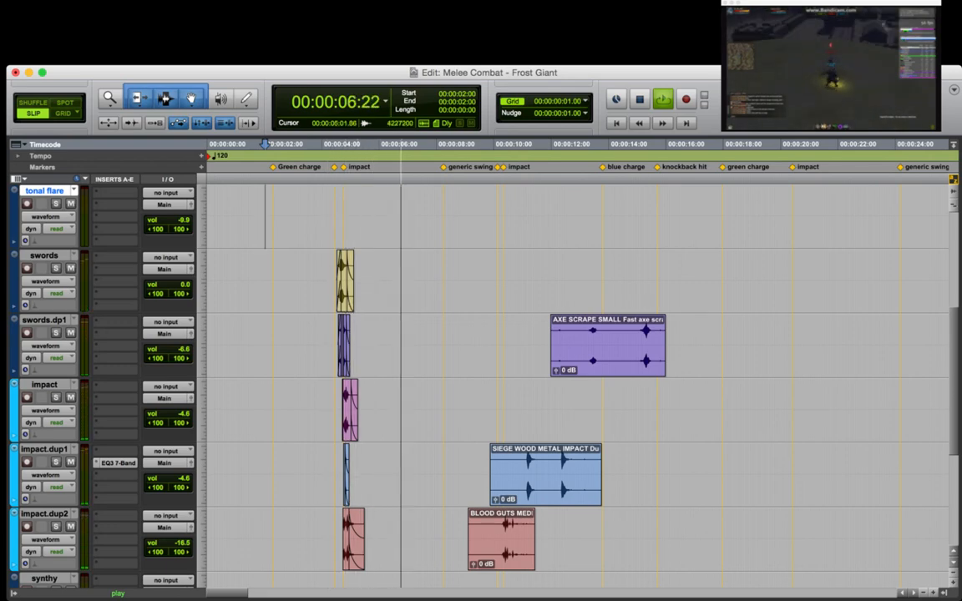
key("space")
Play the generic swing section from 00:00:07:26 and select 00:00:11:00 to 00:00:11:02 on the tonal flare track.
key("super+bracketright")
left_click(654, 215)
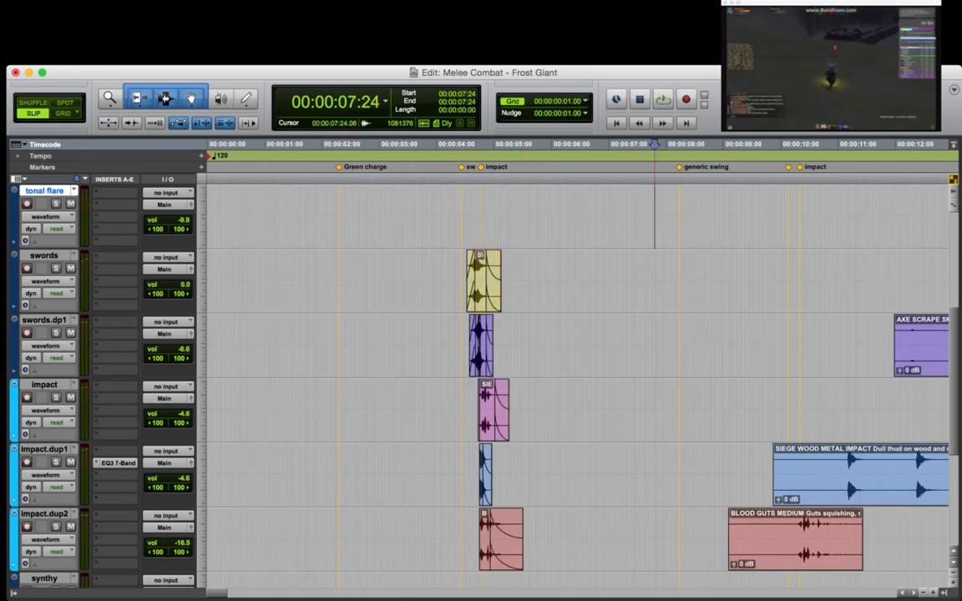
key("super+bracketleft")
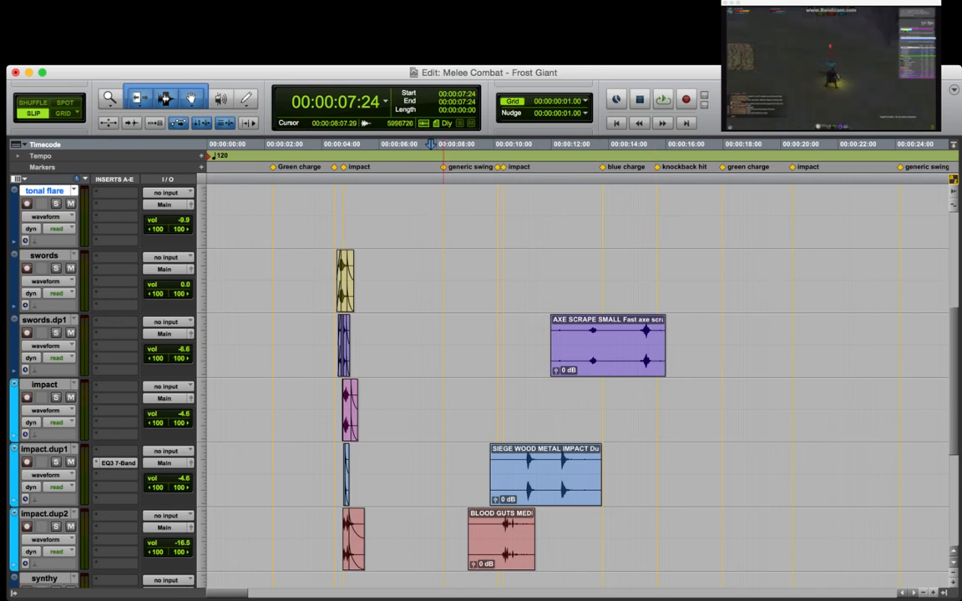
left_click(443, 216)
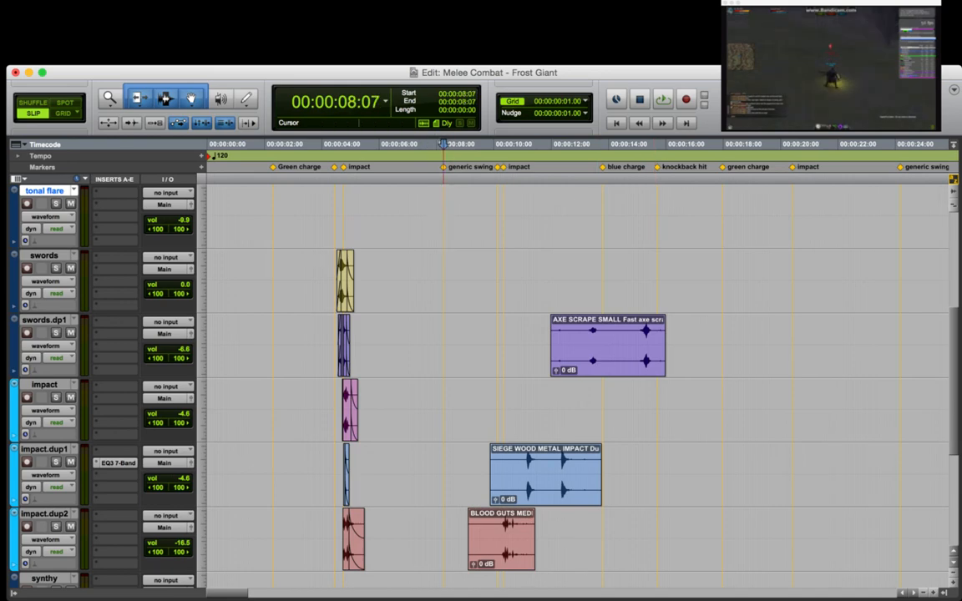
key("space")
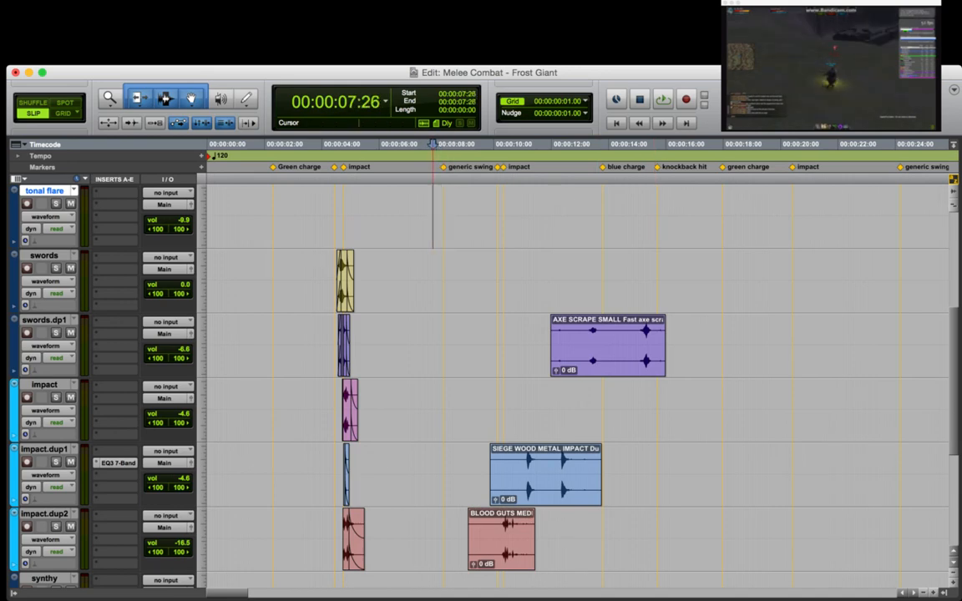
left_click(523, 215)
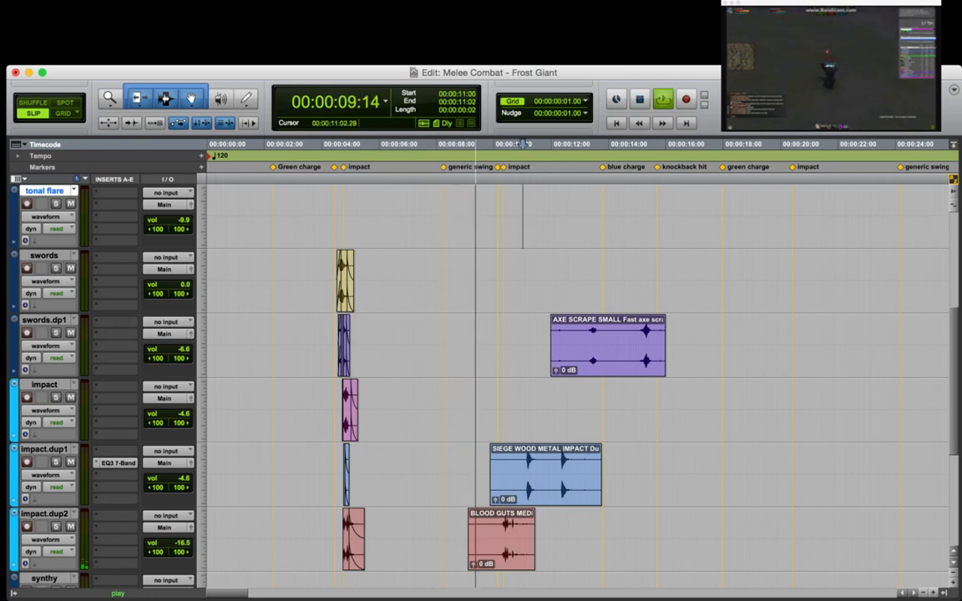
key("super+bracketright")
key("super+bracketright")
key("space")
left_click_drag(577, 215, 584, 216)
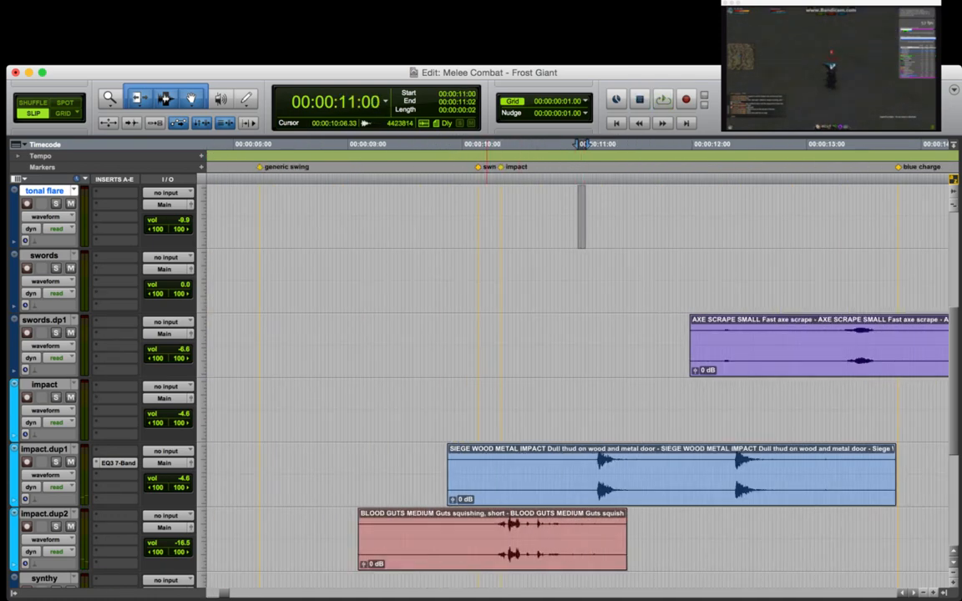
Trim the start of the BLOOD GUTS clip on impact.dup2 to just before its first burst, and move the clip to start at 00:00:11:19.
left_click(487, 527)
key("a")
left_click_drag(528, 556, 692, 556)
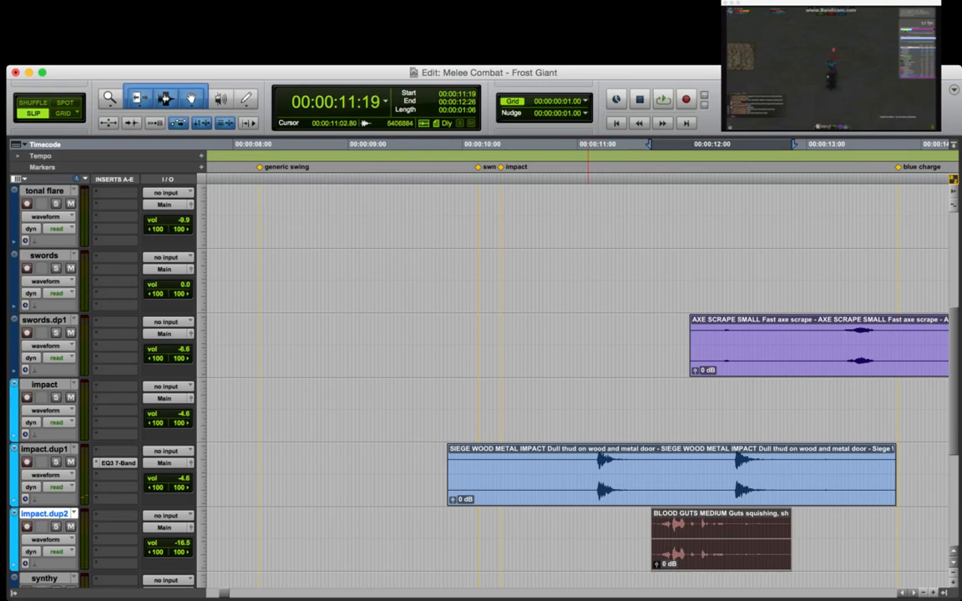
Trim the start of the SIEGE WOOD METAL IMPACT clip on impact.dup1 to just before its first thud, and move it to 00:00:12:27.
left_click(587, 464)
key("a")
key("r")
left_click_drag(619, 491, 724, 491)
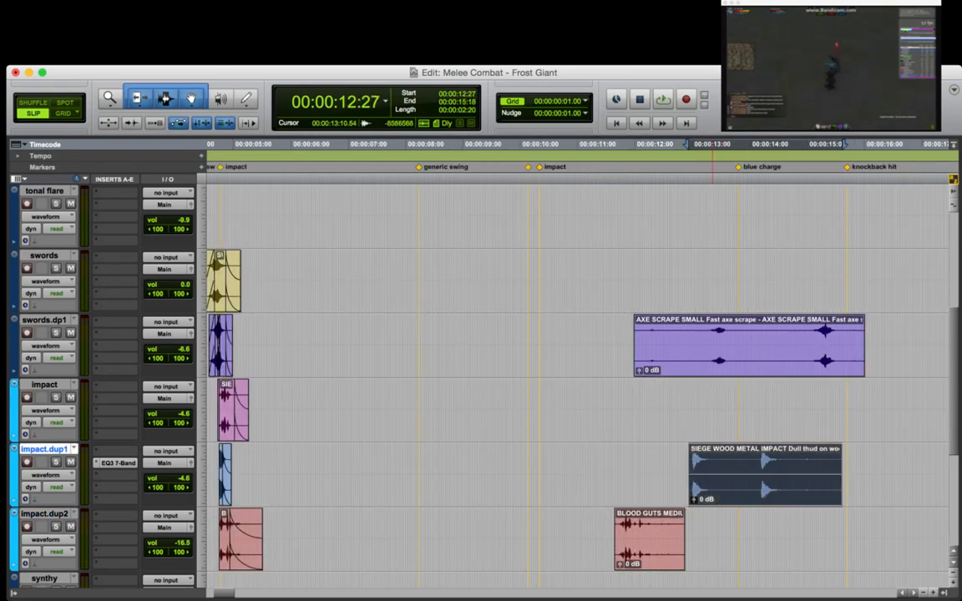
Trim the start of the loose AXE SCRAPE SMALL clip on swords.dp1 to just before its next scrape.
left_click(698, 336)
key("a")
left_click(463, 338)
key("r")
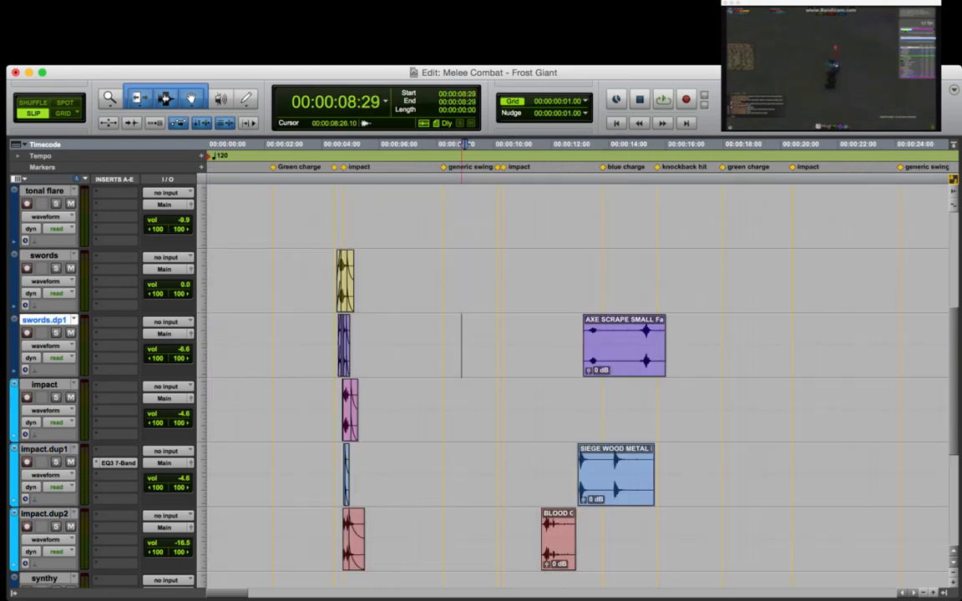
Solo the grencharge track and play back the green charge section from 00:00:02:05.
scroll(463, 342, "up", 5)
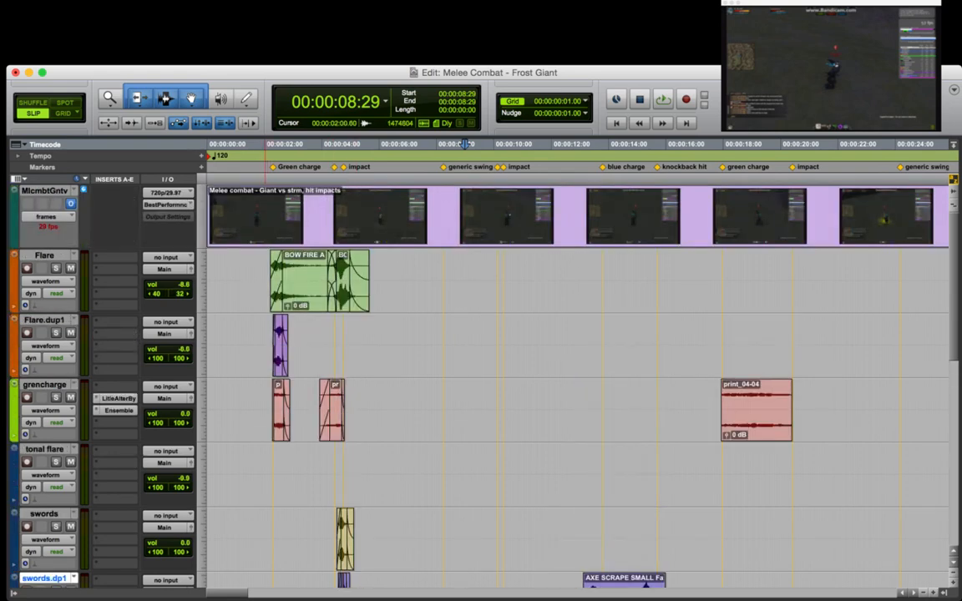
left_click(271, 398)
key("shift+s")
key("space")
key("t")
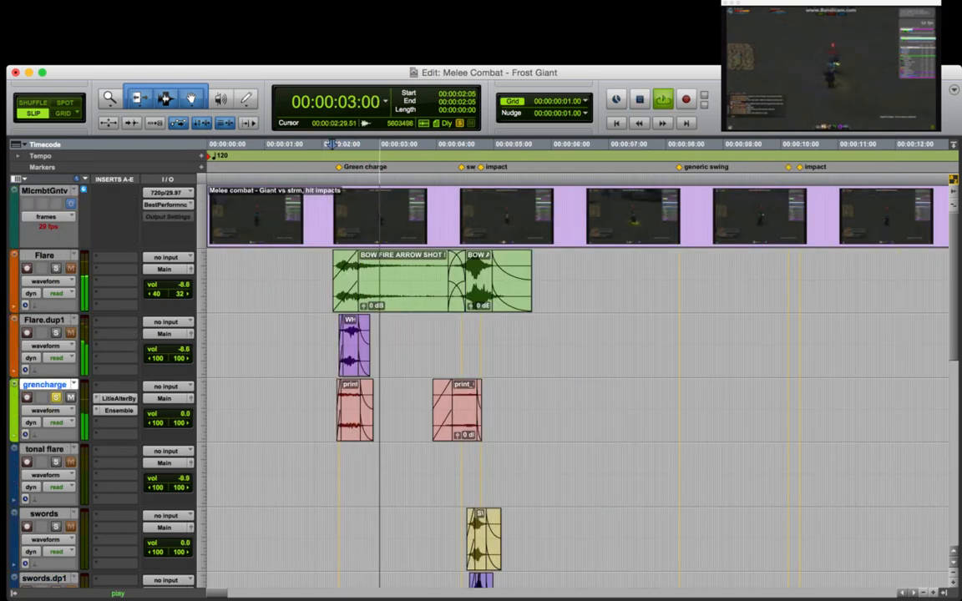
key("t")
key("space")
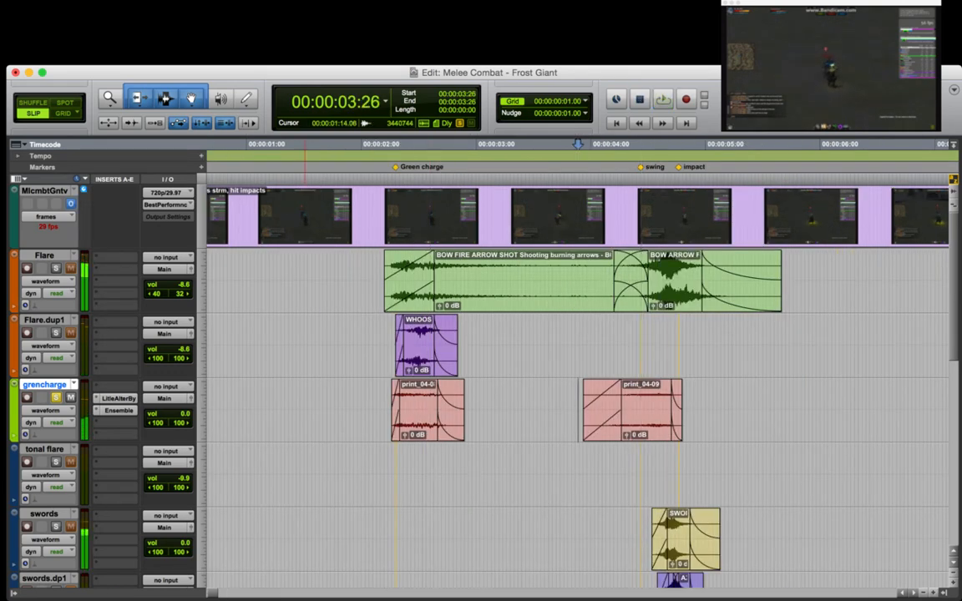
Unsolo the grencharge track and play the full mix of the first attack from 00:00:01:27.
left_click(350, 409)
left_click(56, 397)
key("space")
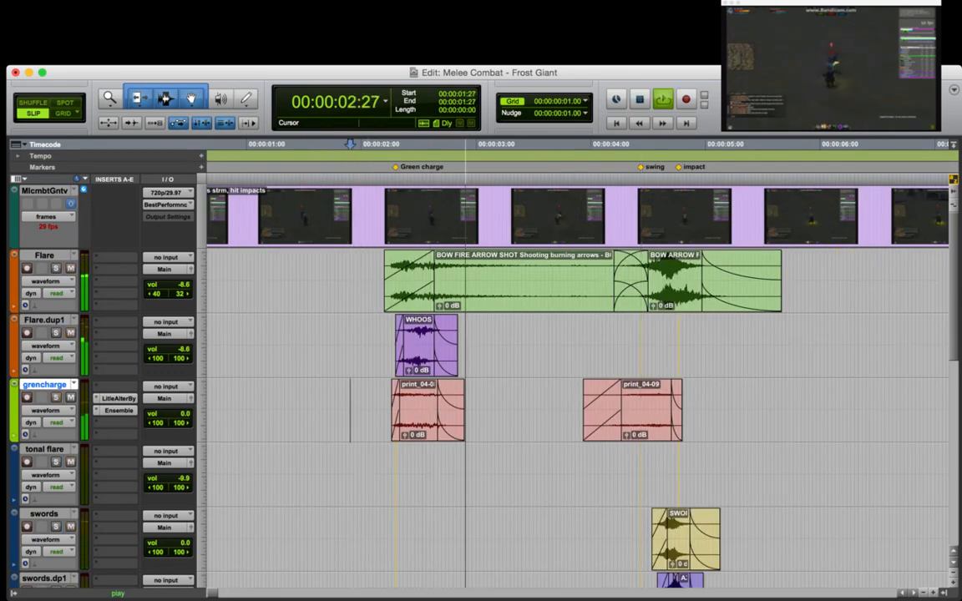
key("r")
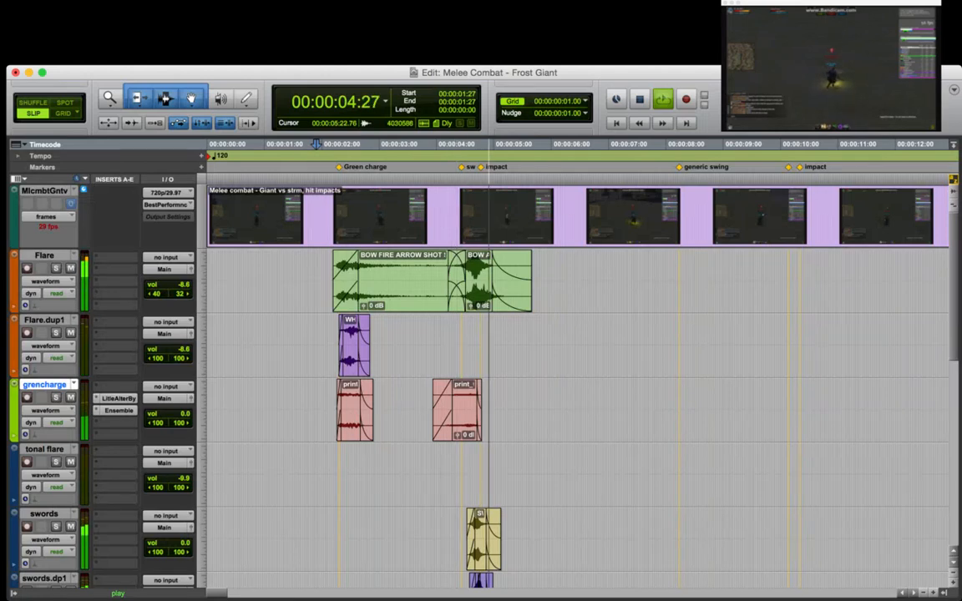
key("space")
Check the second grencharge clip, and replay the start of the green charge from 00:00:02:03.
left_click(568, 409)
double_click(463, 413)
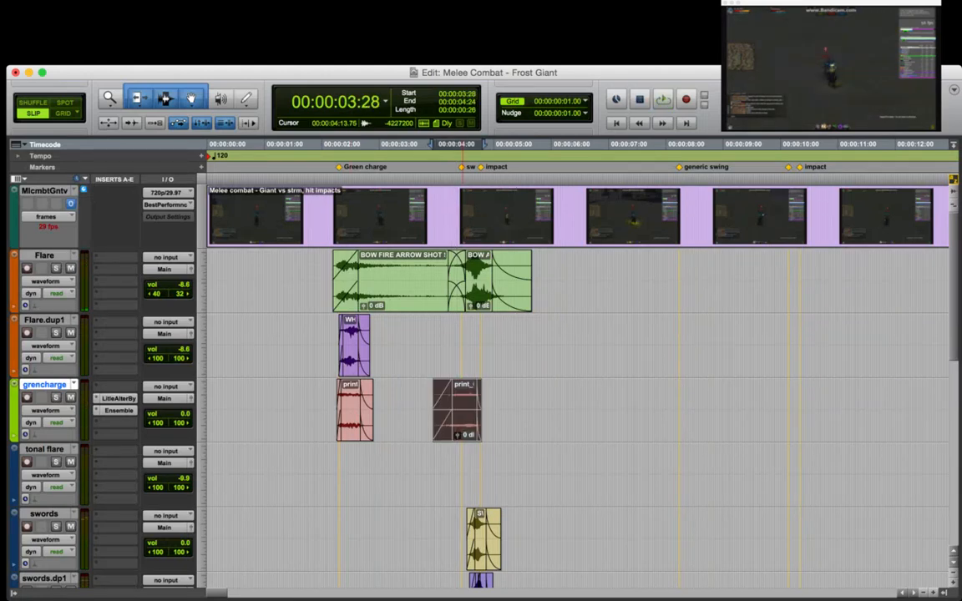
left_click(669, 409)
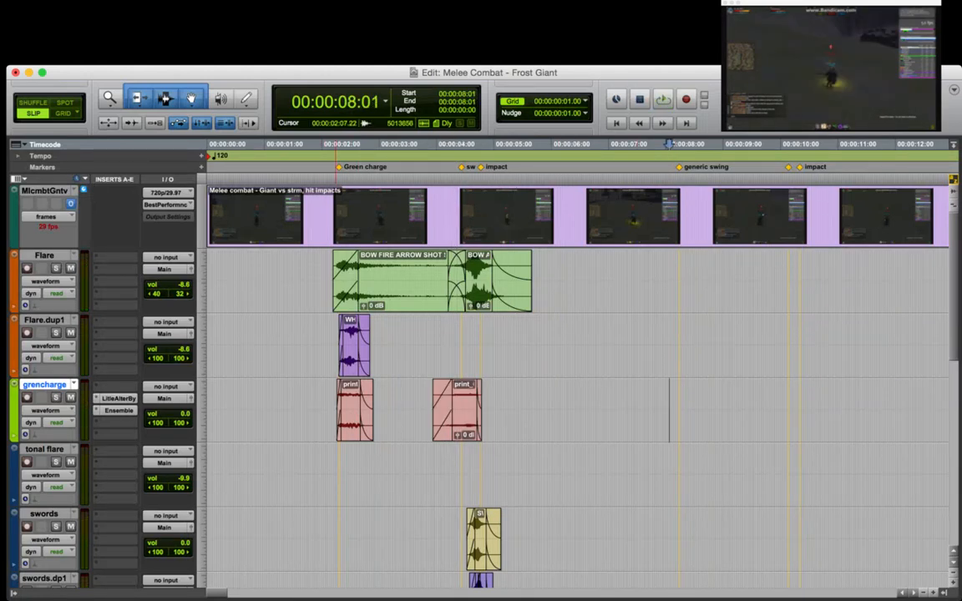
left_click(335, 345)
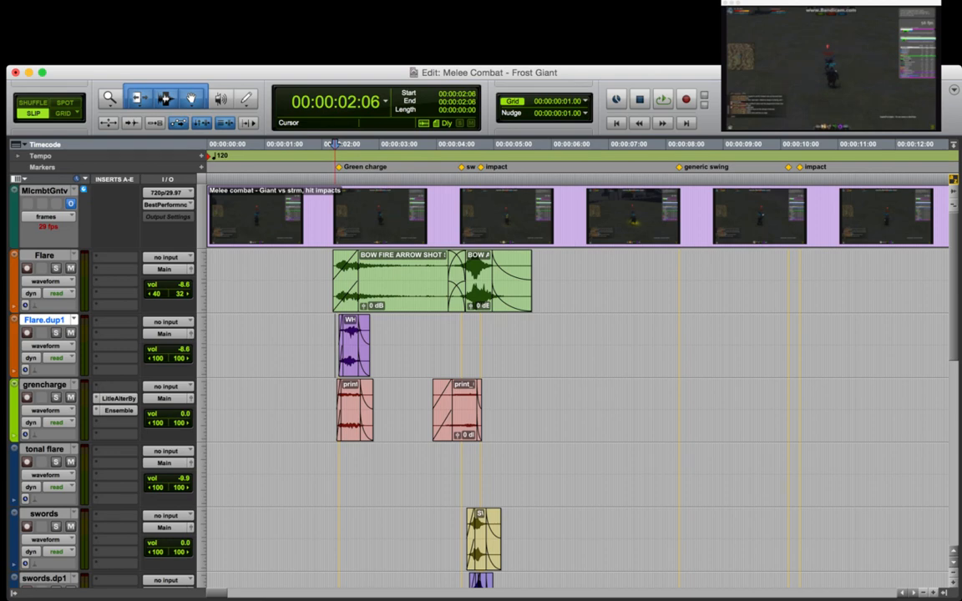
left_click(328, 283)
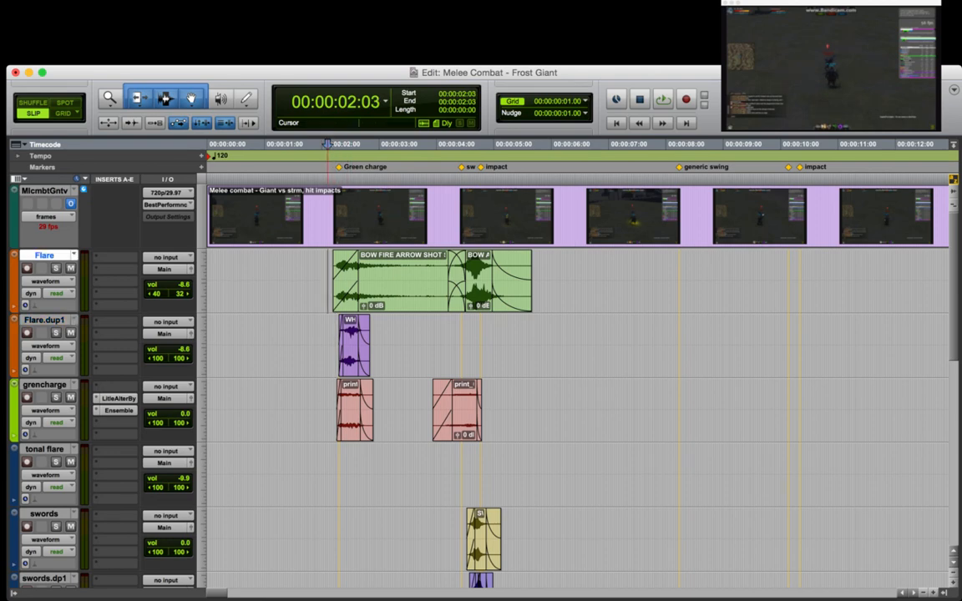
key("space")
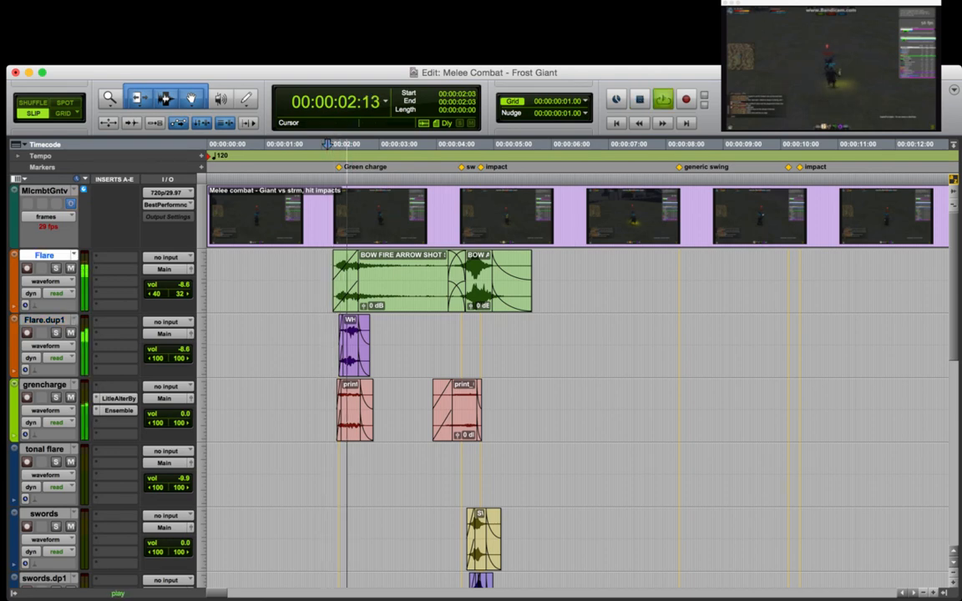
key("space")
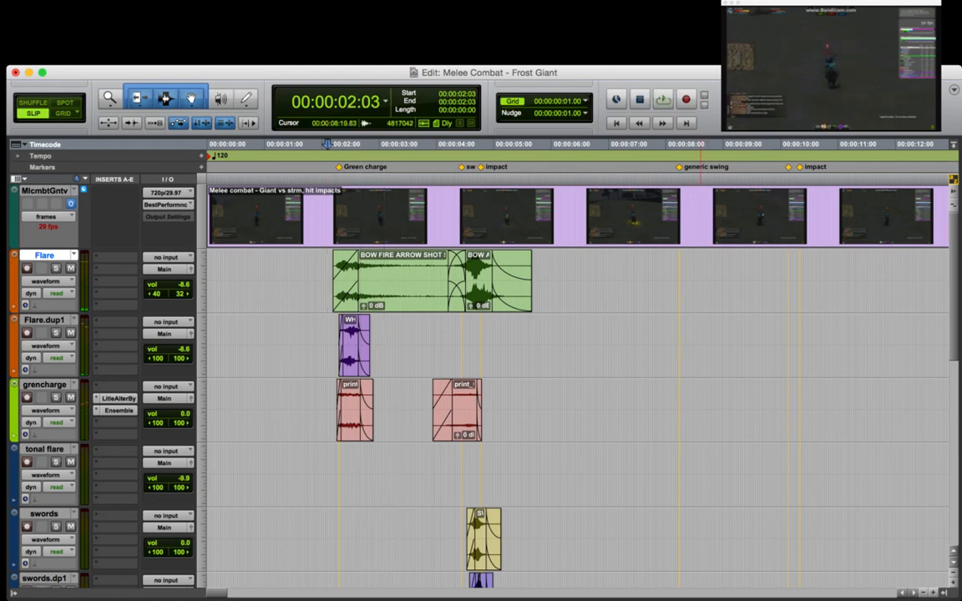
Play the section at the first generic swing marker from 00:00:08:03.
left_click(673, 282)
key("space")
key("r")
key("r")
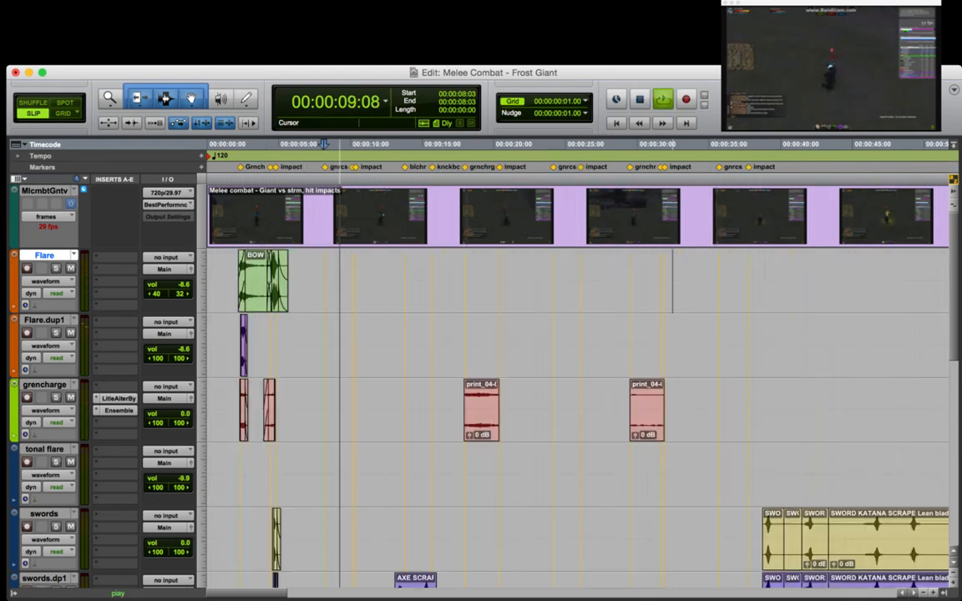
key("space")
Play the blue charge section from 00:00:13:22.
left_click(405, 283)
key("t")
key("t")
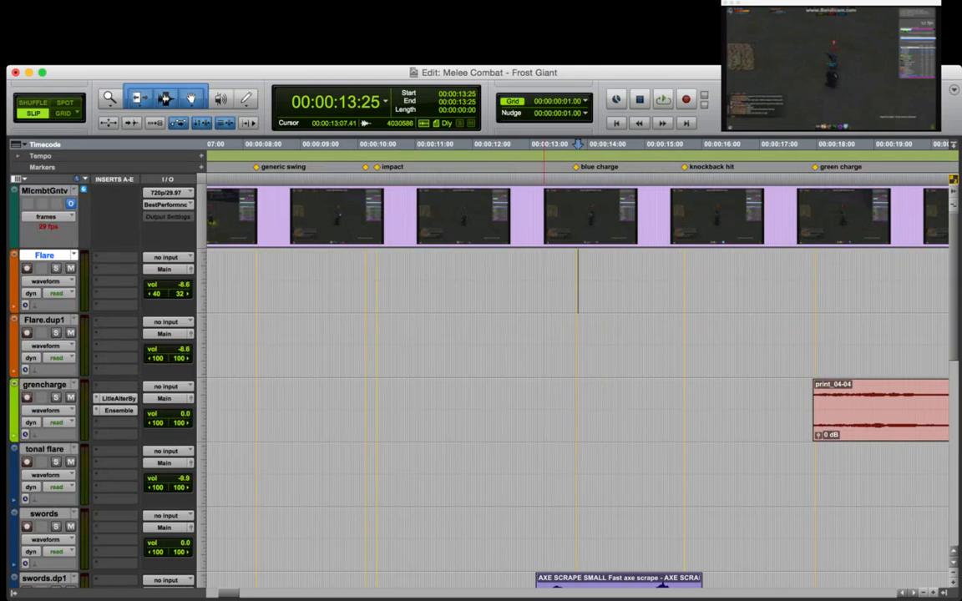
key("space")
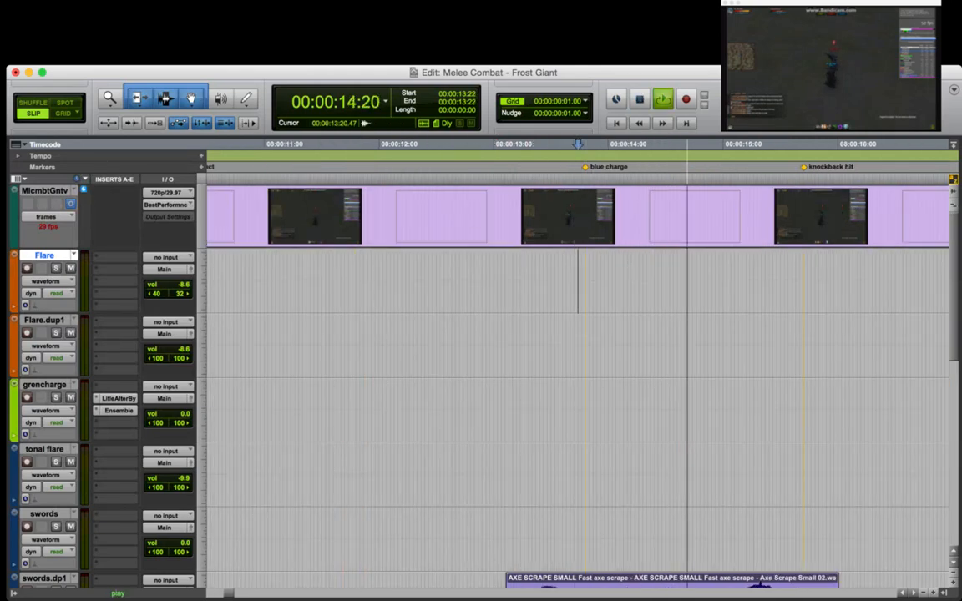
key("space")
Select the loose AXE SCRAPE, SIEGE WOOD METAL and BLOOD GUTS clips and move them together so the group starts at 00:00:19:28.
scroll(576, 376, "down", 1)
scroll(612, 376, "down", 4)
key("r")
left_click(610, 294)
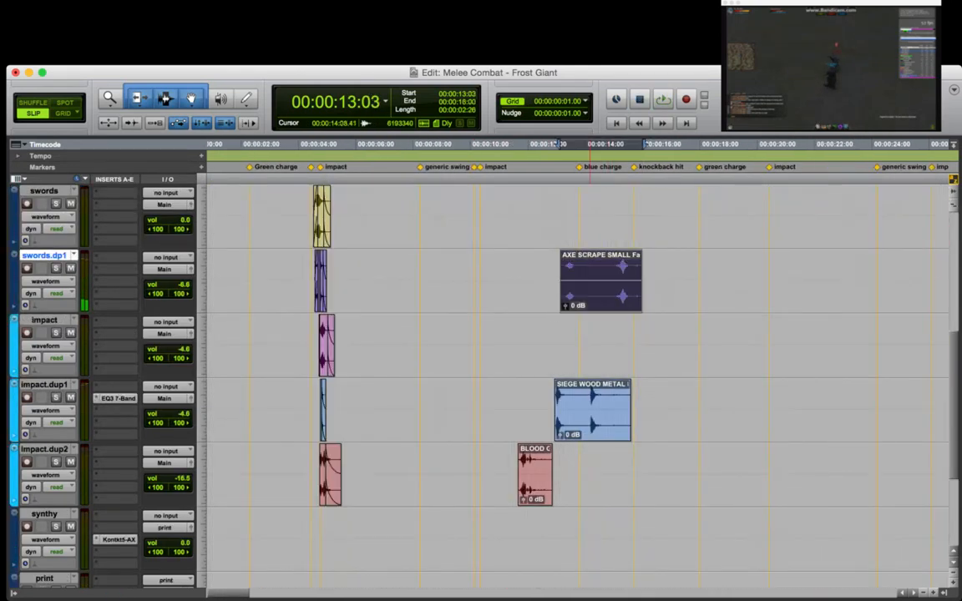
left_click(610, 424, "shift")
left_click(535, 486, "shift")
left_click_drag(532, 486, 771, 487)
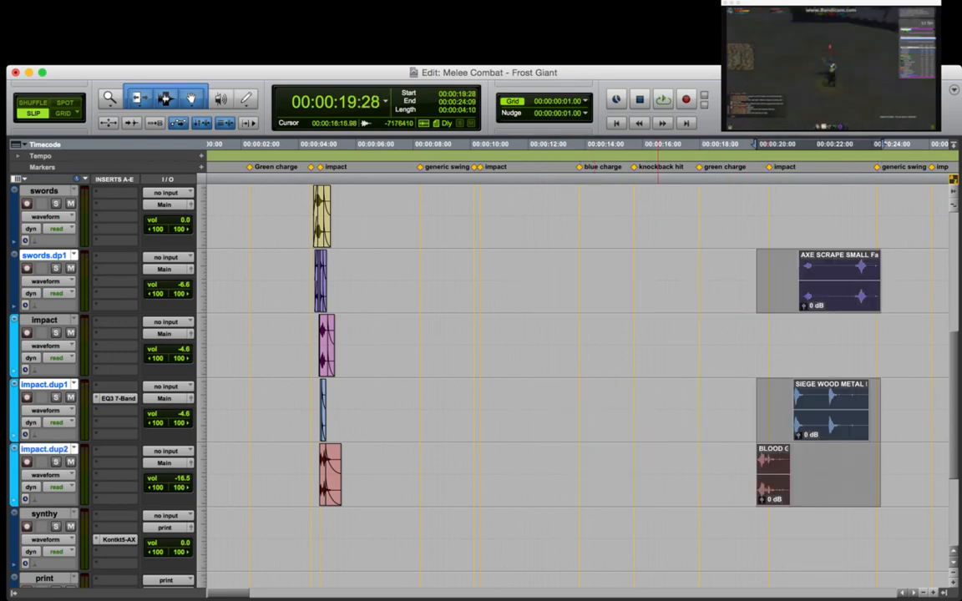
Check the video frames at the blue charge marker and at the first generic swing marker.
left_click(585, 219)
scroll(576, 384, "up", 6)
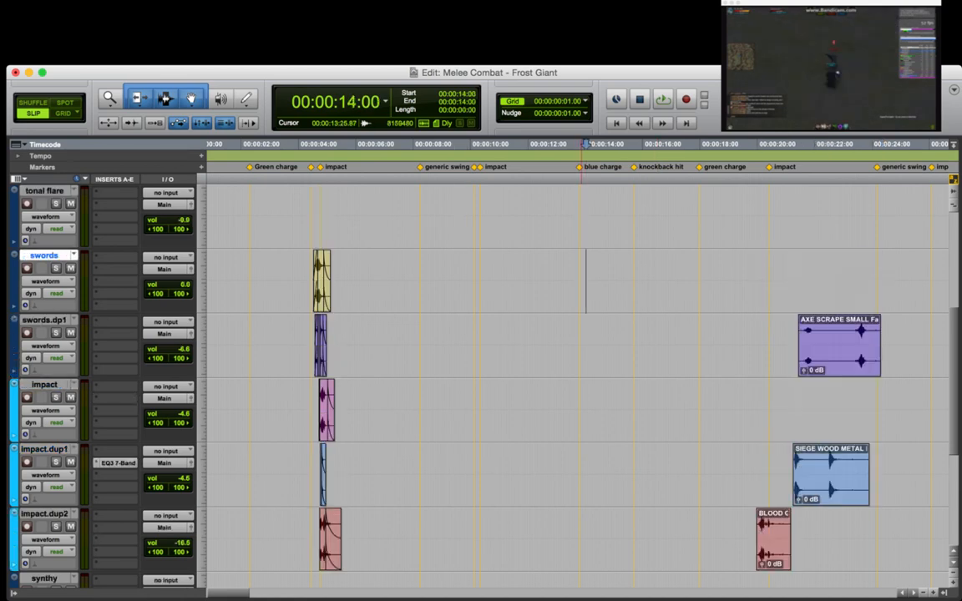
left_click(576, 278)
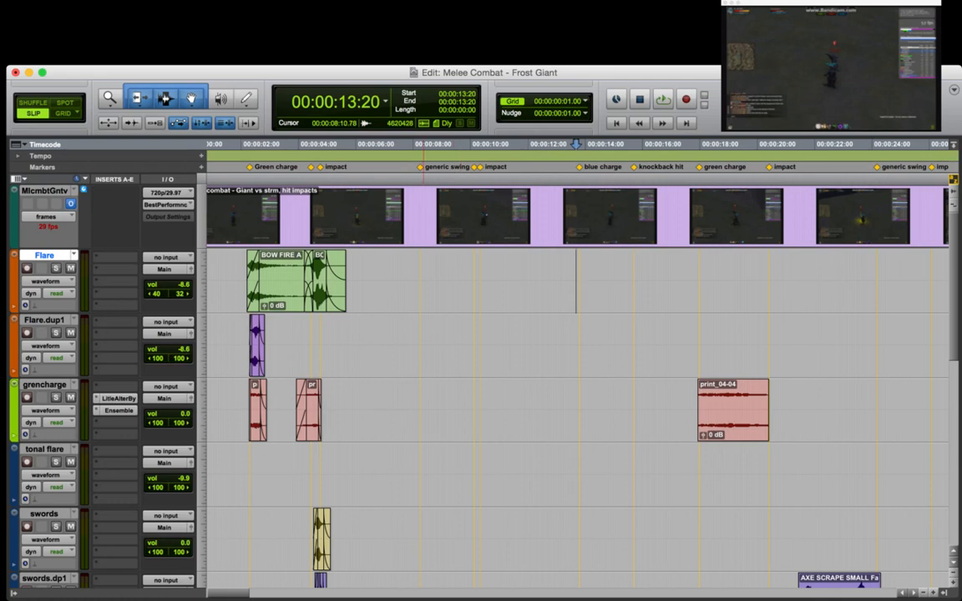
left_click(422, 262)
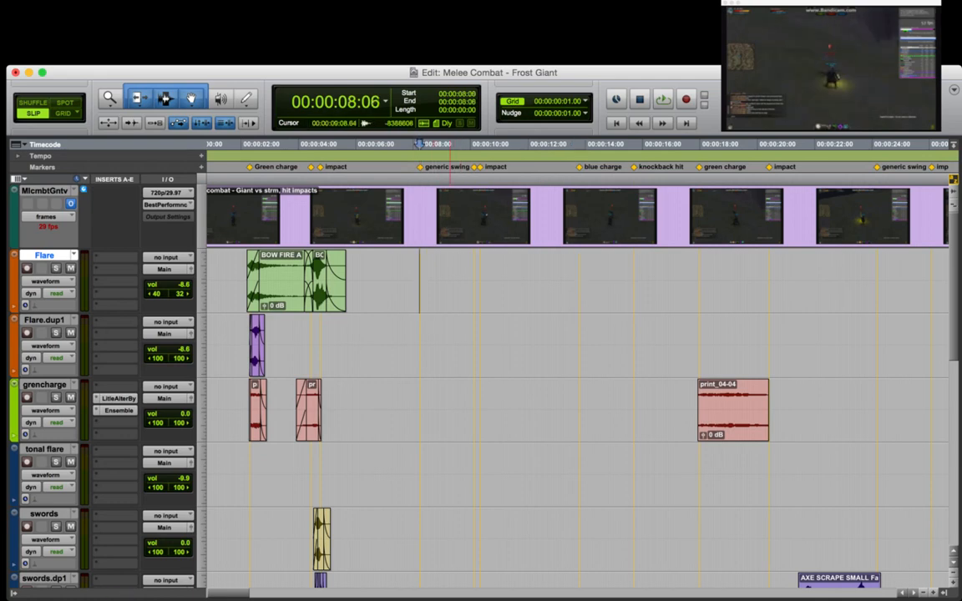
scroll(576, 376, "down", 10)
scroll(576, 376, "up", 5)
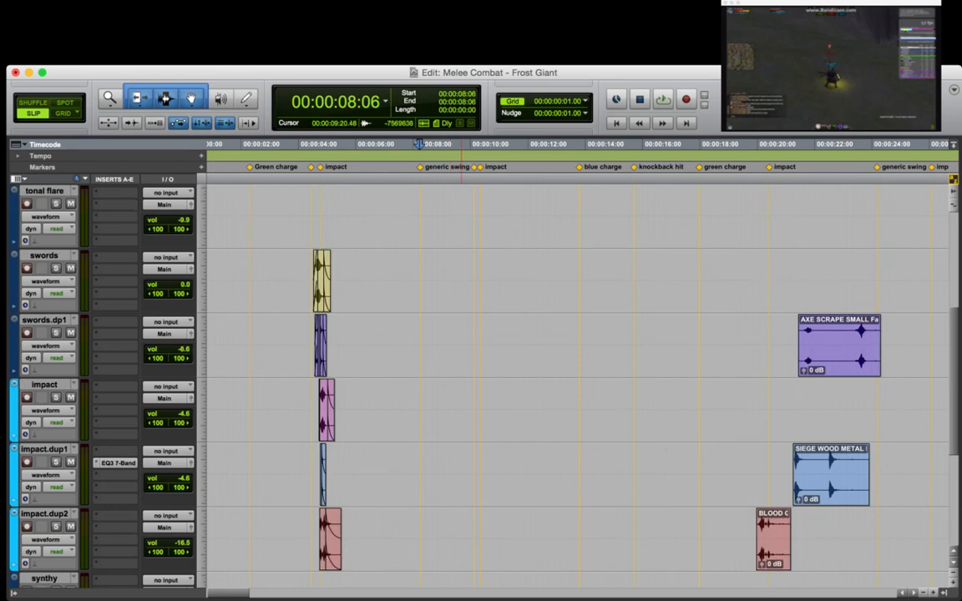
Examine the layered sword and impact clips that follow the first swing marker.
left_click(312, 281)
key("t")
key("t")
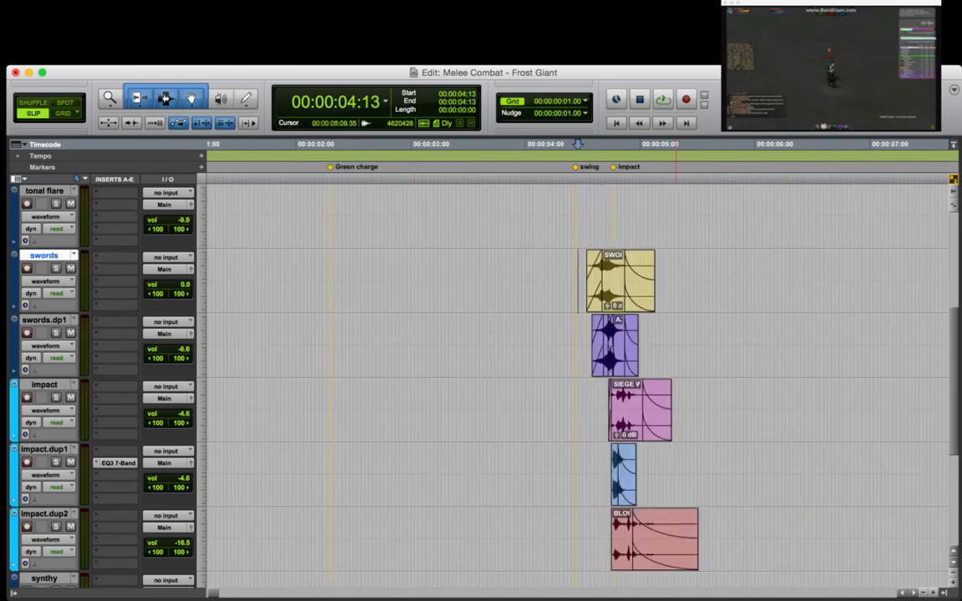
left_click(581, 280)
key("t")
key("r")
key("r")
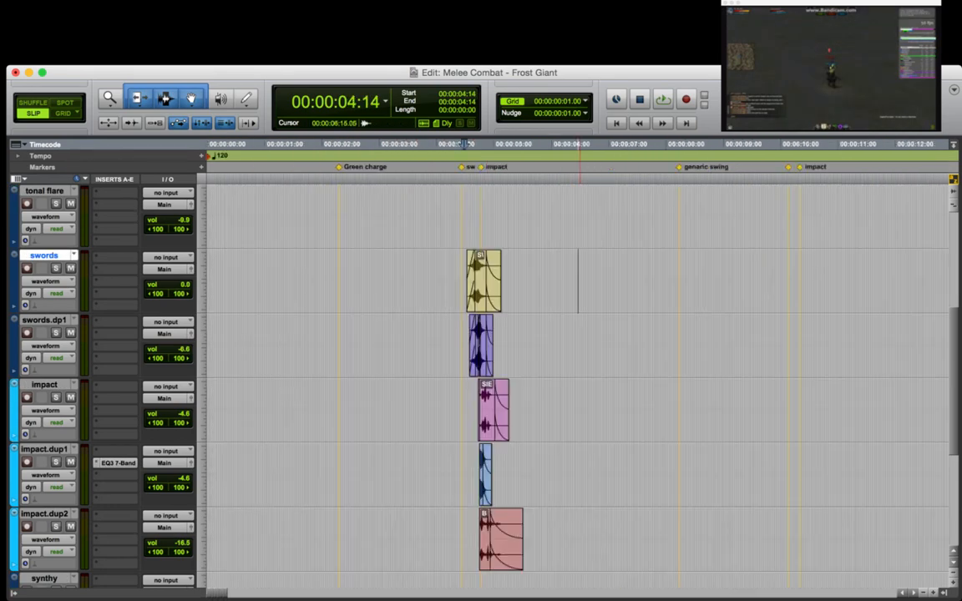
Examine the second swing and impact markers on the empty swords track around 00:00:10:07.
key("r")
left_click(501, 280)
key("t")
key("t")
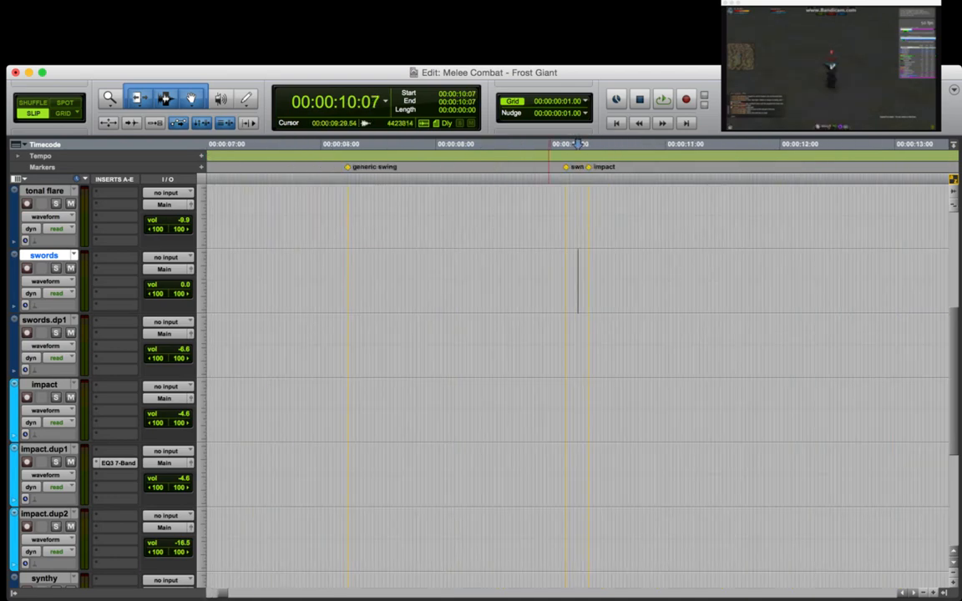
left_click(587, 280)
key("t")
key("t")
key("t")
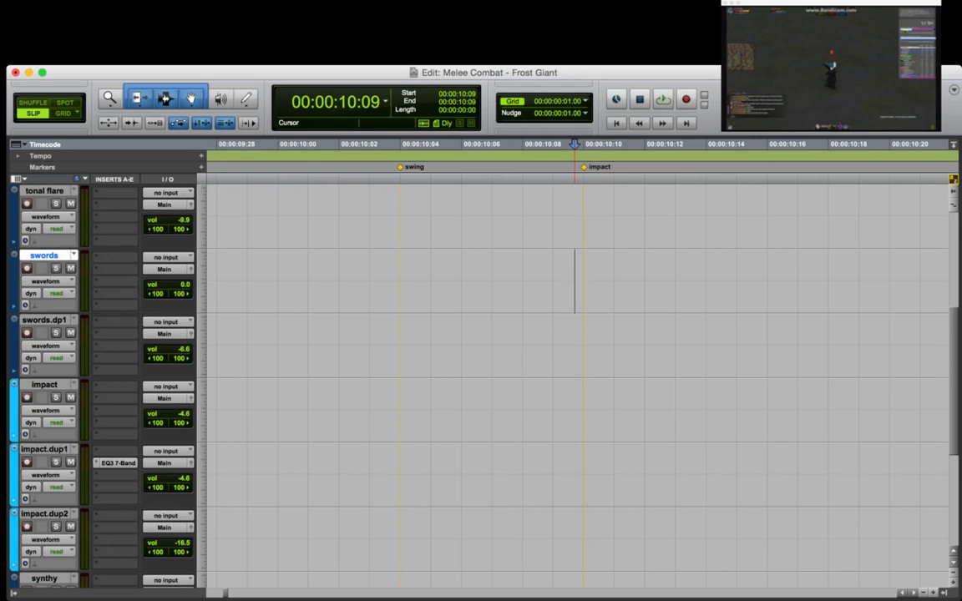
Check the frame timing around the second impact marker by selecting short ranges on the swords track, such as 00:00:10:09 to 00:00:10:13.
left_click_drag(574, 280, 675, 280)
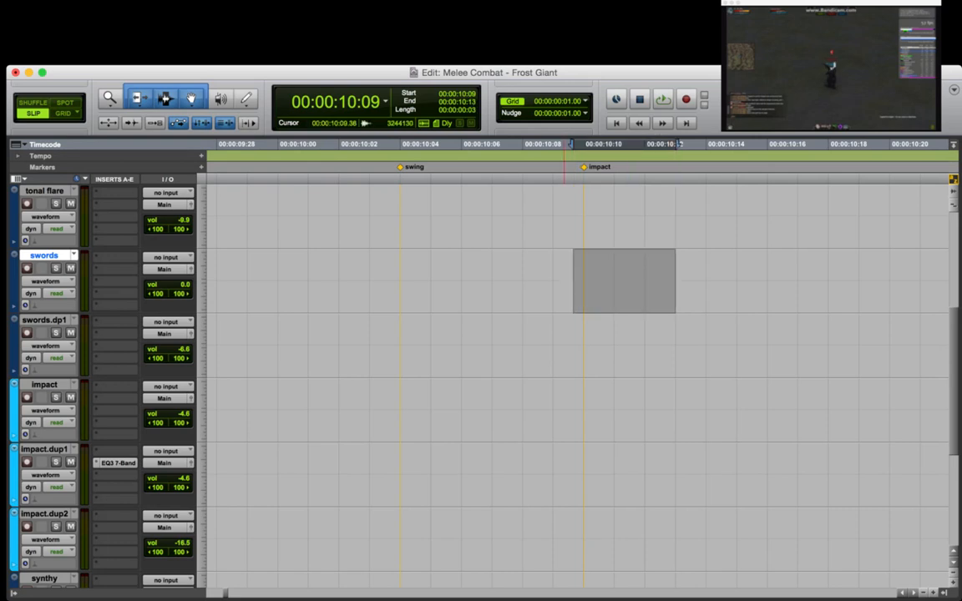
left_click_drag(555, 280, 686, 281)
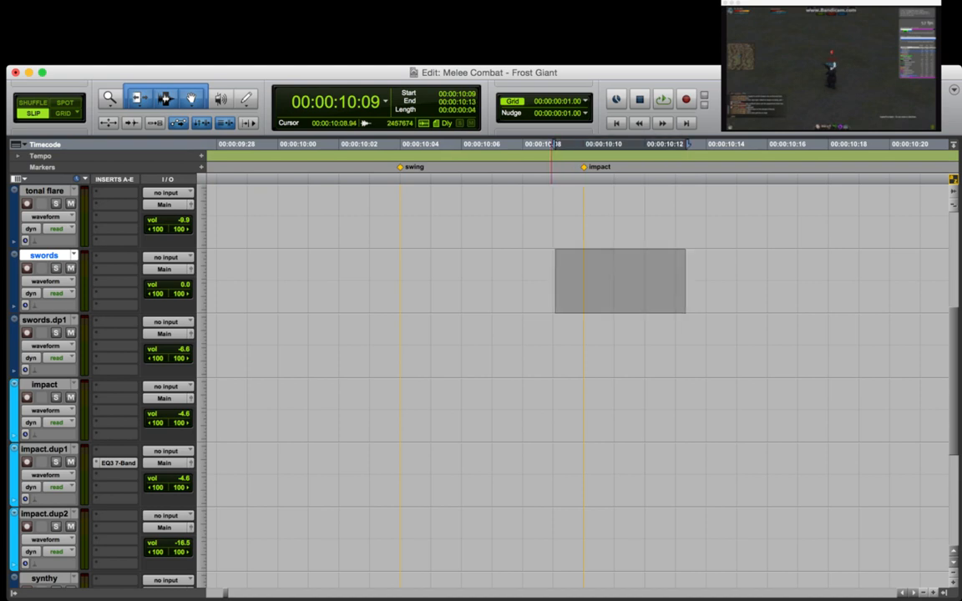
left_click(551, 280)
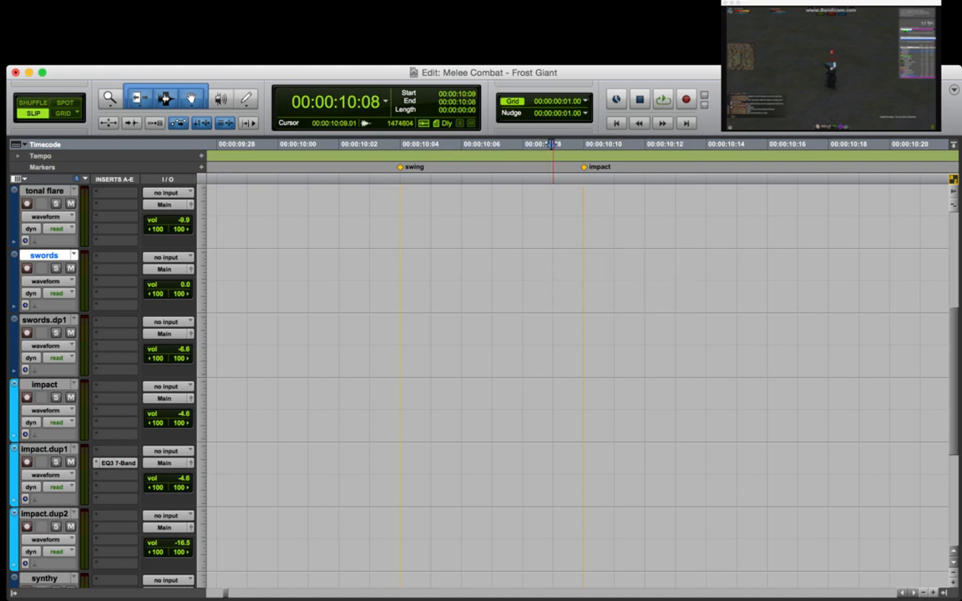
left_click_drag(553, 280, 721, 280)
left_click(576, 280)
key("r")
key("r")
key("r")
key("r")
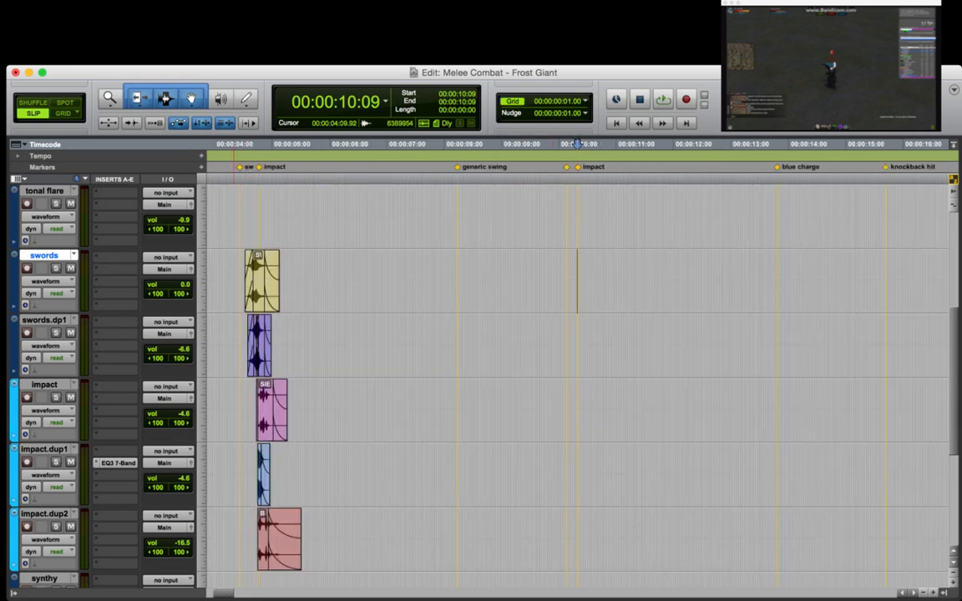
Examine how the sword and impact layers line up with the first impact marker, and select the SWORD KATANA SCRAPE clip on swords.
left_click(236, 280)
key("t")
key("t")
left_click(821, 281)
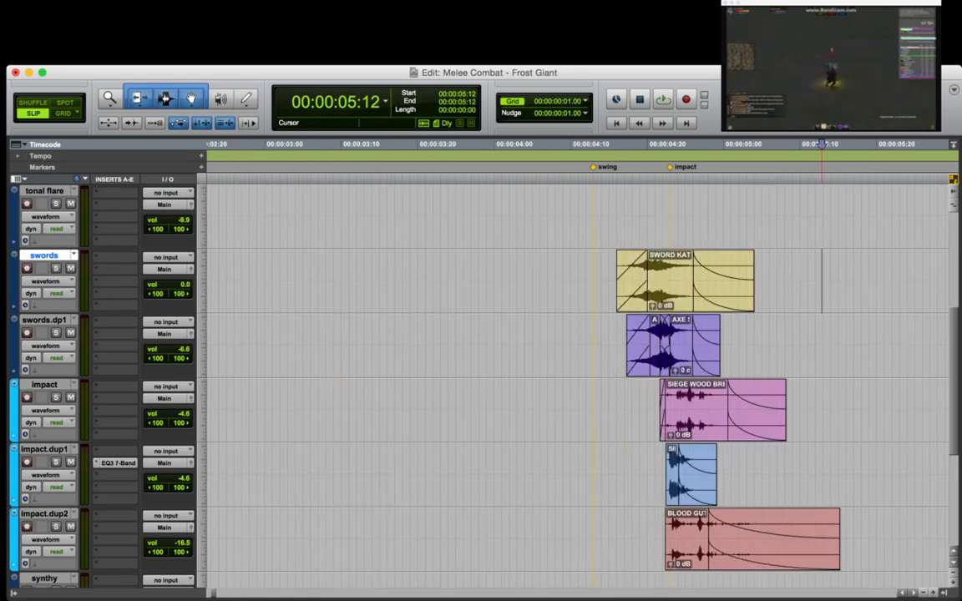
key("t")
key("r")
left_click(369, 280)
key("space")
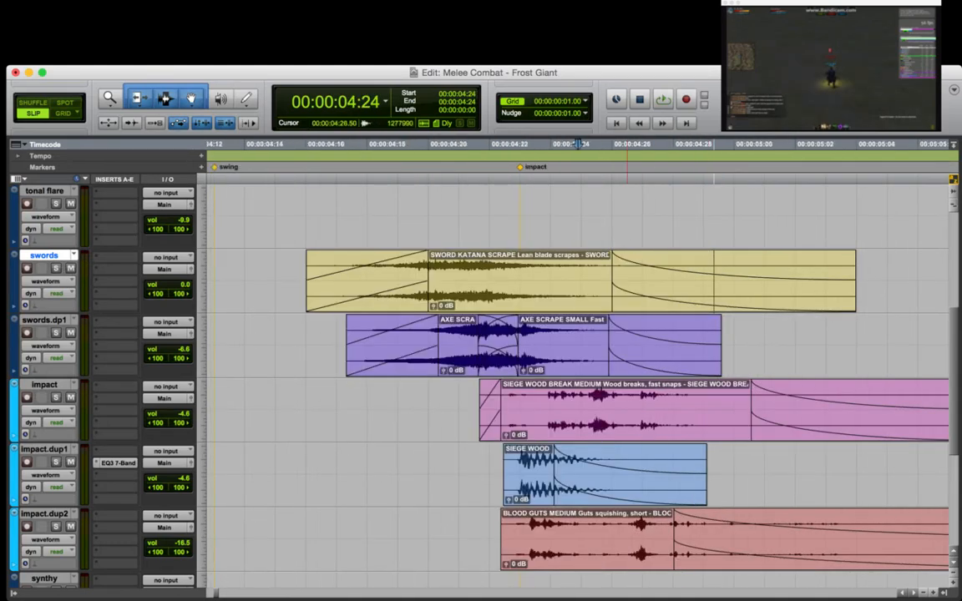
key("r")
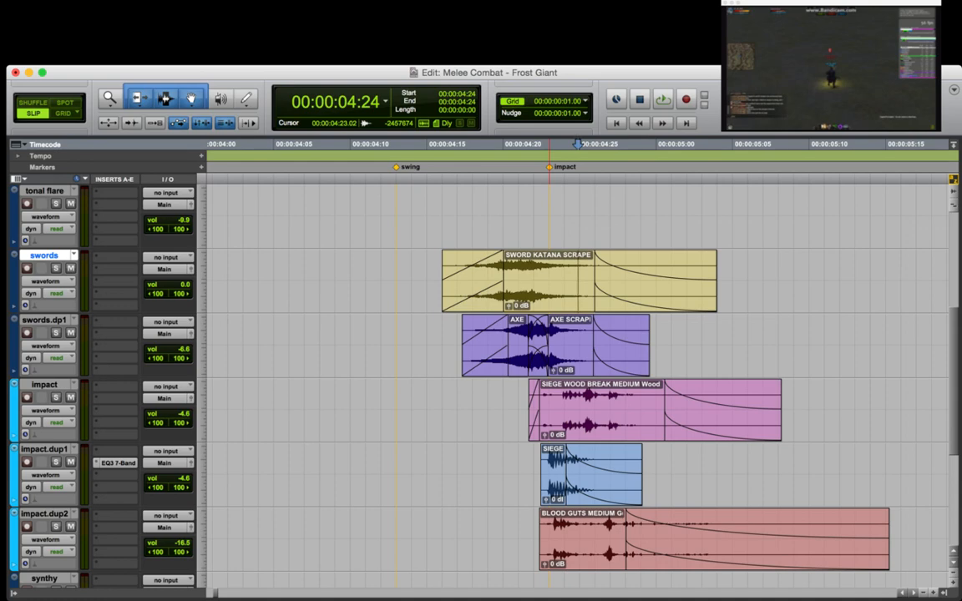
double_click(559, 294)
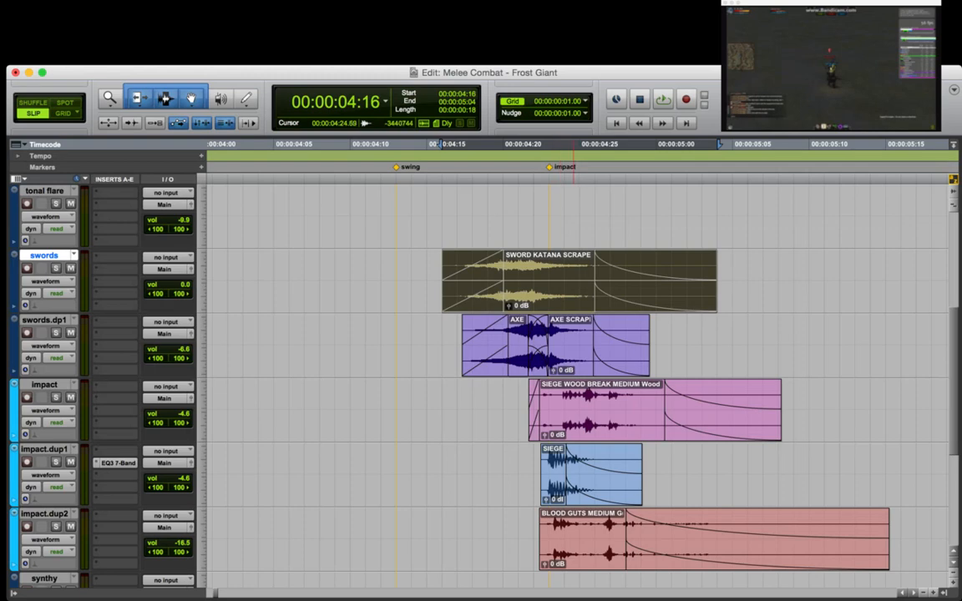
Group the layered sword, axe and impact clips around the first impact marker into one clip group across the five tracks.
left_click(574, 361, "shift")
left_click(598, 424, "shift")
left_click(554, 487, "shift")
left_click(584, 553, "shift")
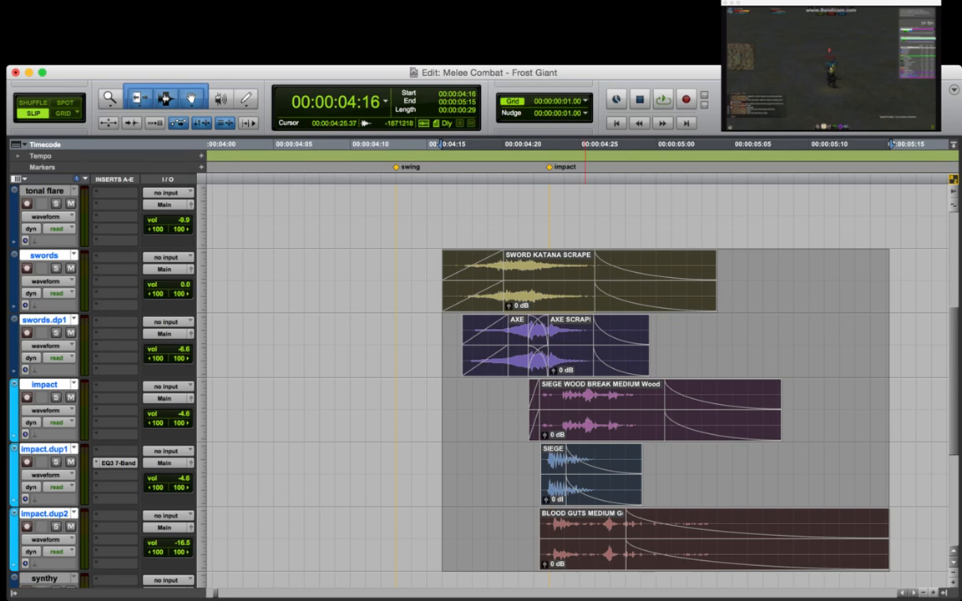
key("super+alt+g")
Copy the clip group forward to 00:00:08:00, near the generic swing marker.
key("r")
key("r")
key("r")
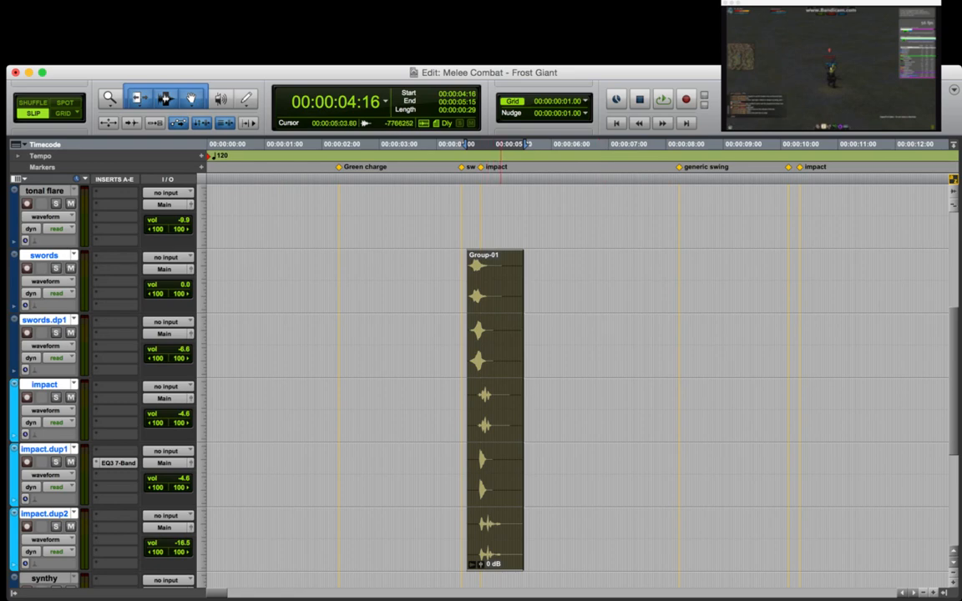
left_click_drag(502, 409, 711, 428)
key("t")
key("t")
key("t")
key("plus")
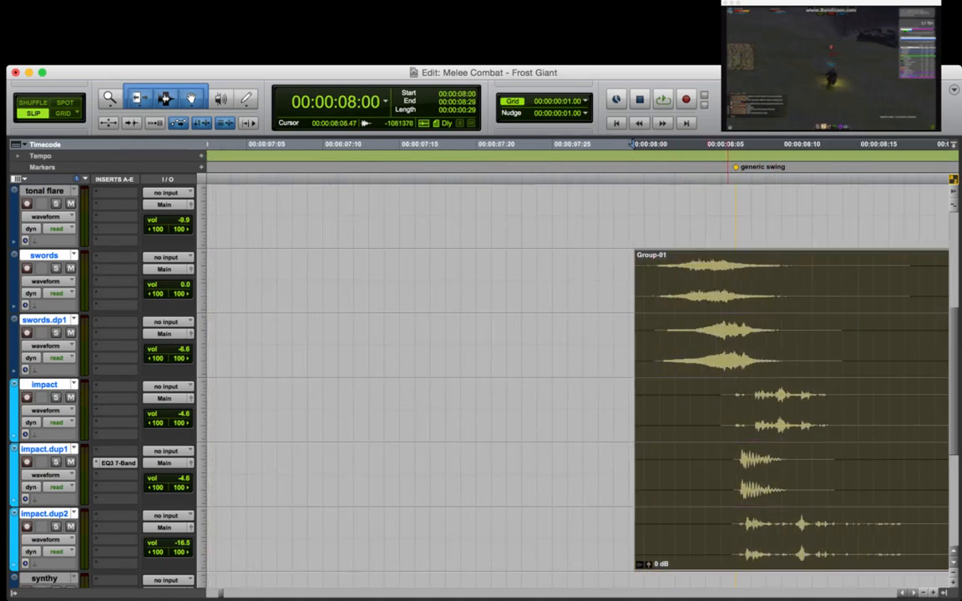
Move the copied clip group to start at 00:00:10:02, just before the second swing marker.
key("r")
key("r")
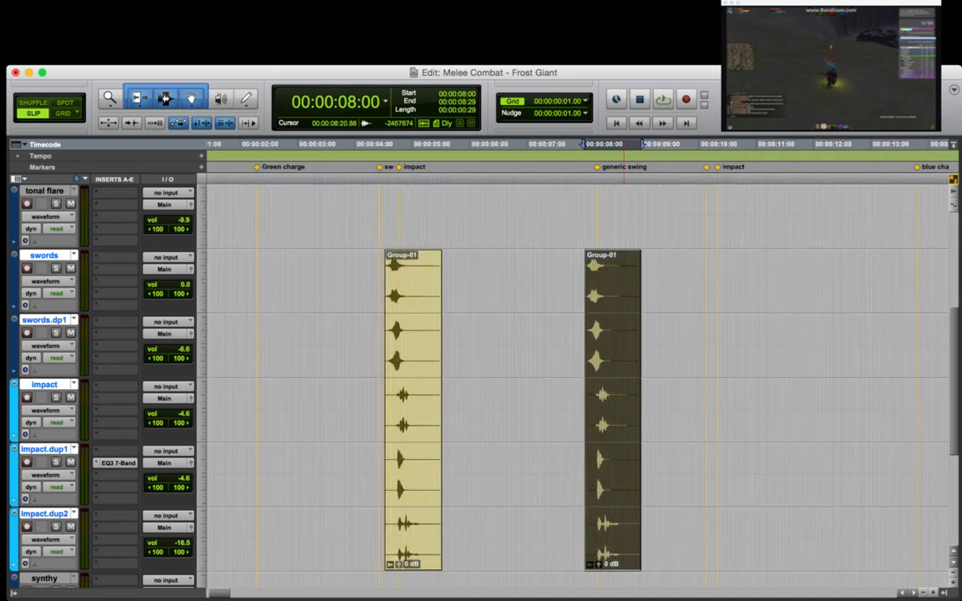
left_click_drag(650, 427, 671, 427)
key("t")
key("t")
key("t")
key("t")
left_click(700, 393)
key("r")
key("r")
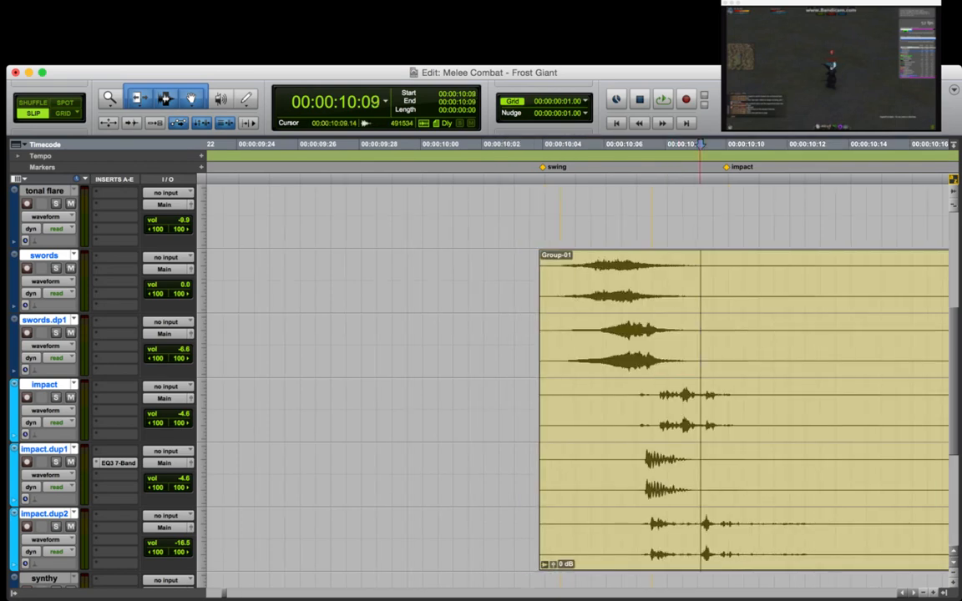
left_click(650, 428)
key("r")
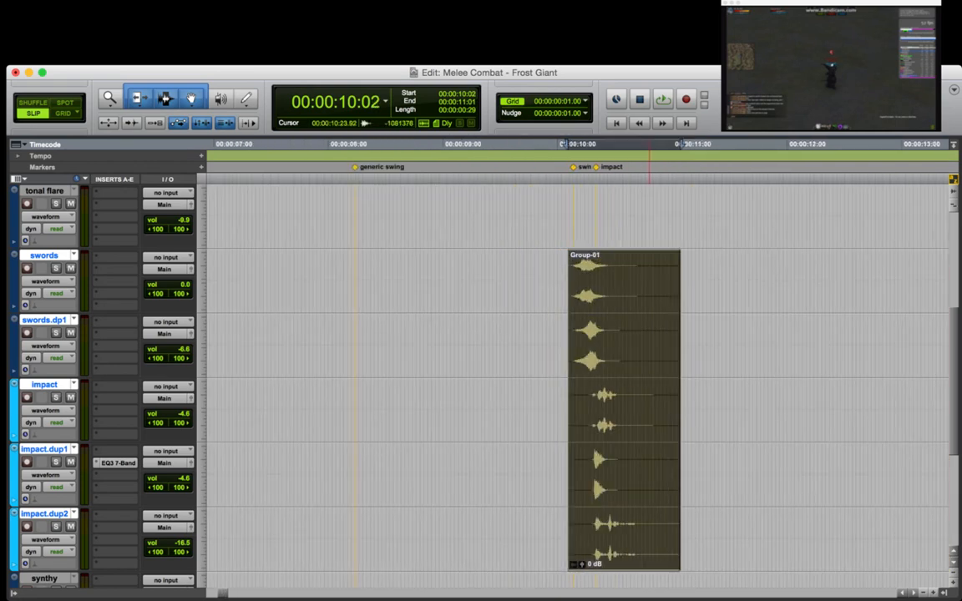
key("r")
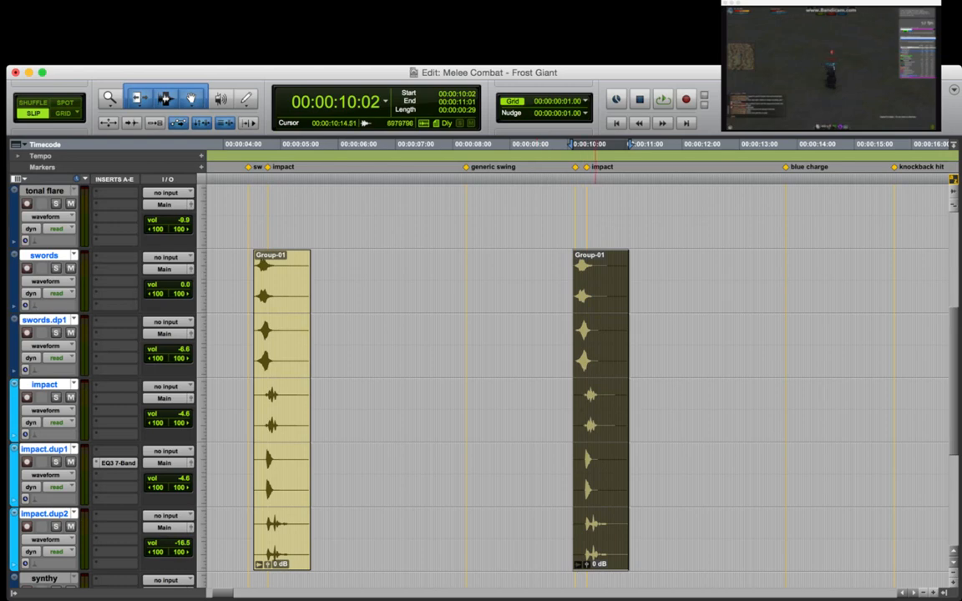
Play the copied clip group from 00:00:10:00 to check it against the second swing and impact markers.
left_click(595, 283)
key("t")
key("t")
key("t")
left_click(365, 282)
key("space")
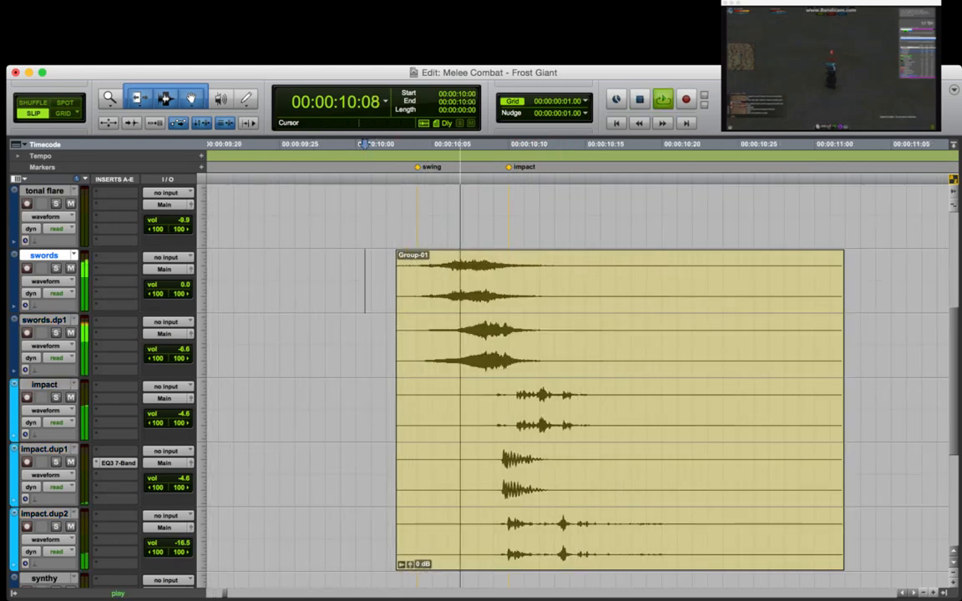
key("space")
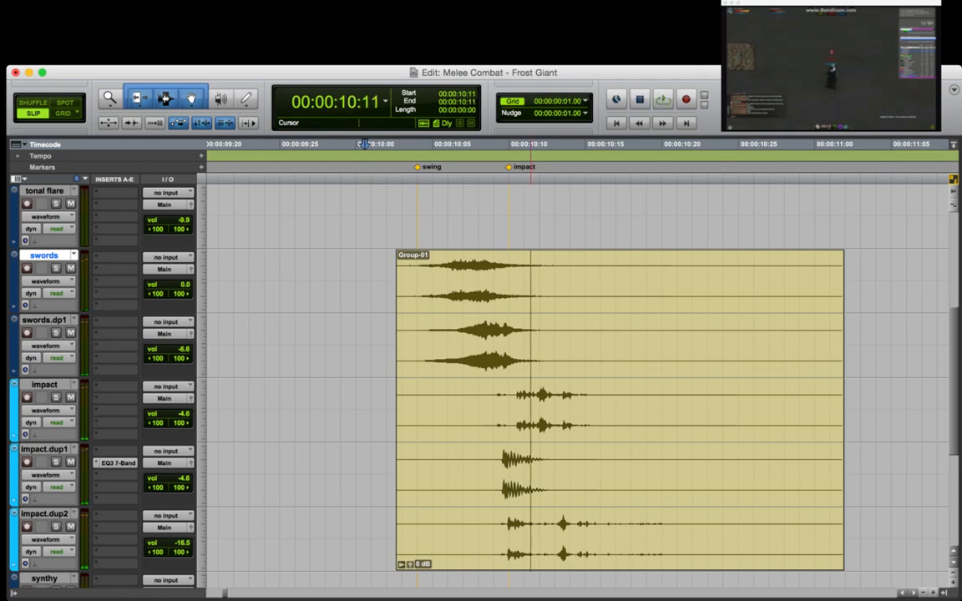
Ungroup the copied clip group at 00:00:10:02 back into its individual sword and impact clips.
double_click(549, 273)
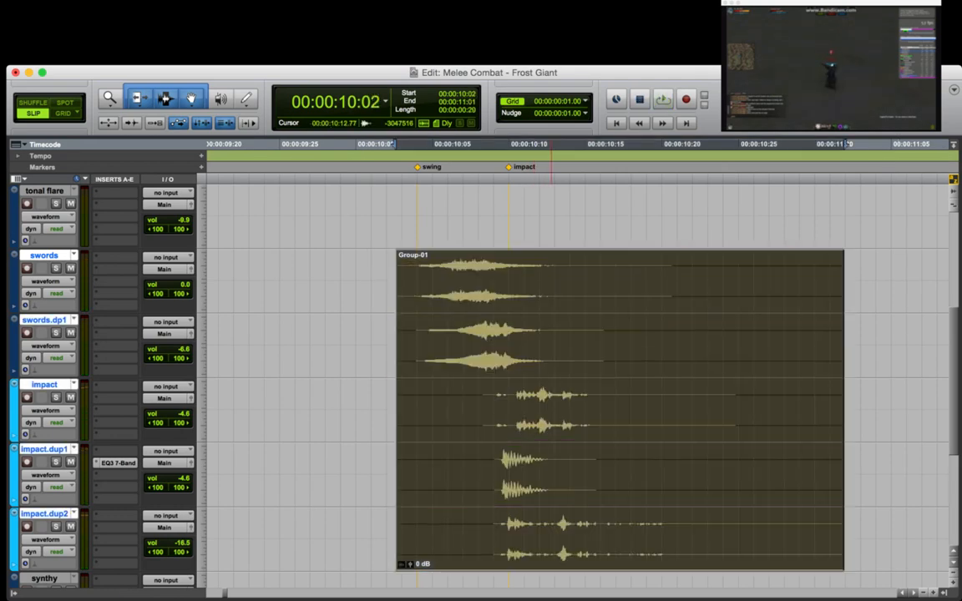
key("super+alt+u")
left_click(388, 280)
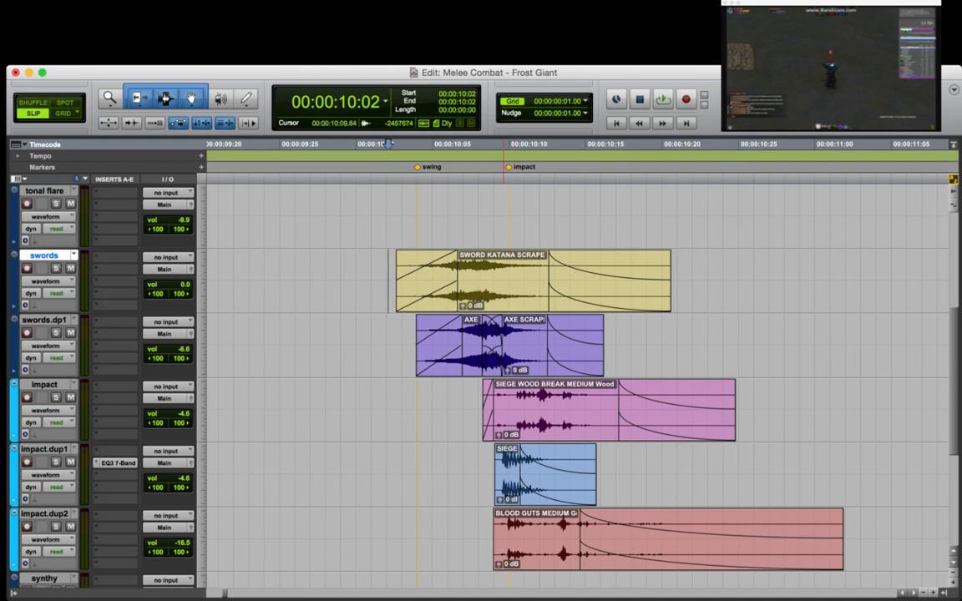
Audition the source katana scrapes with the swords track soloed, from 00:00:46:09 and from 00:00:49:03.
left_click(513, 278)
key("t")
key("r")
key("r")
key("r")
key("r")
key("r")
key("r")
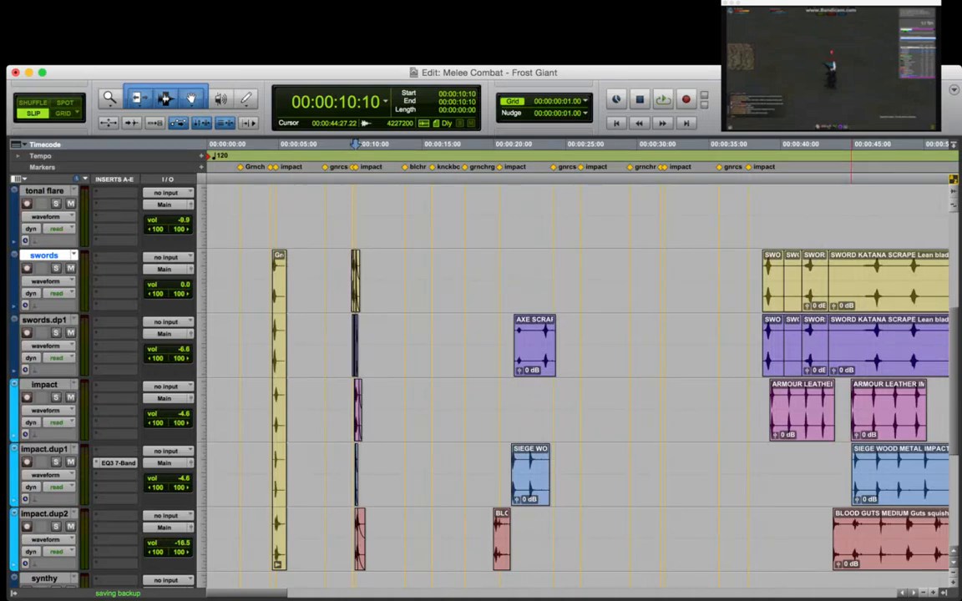
key("space")
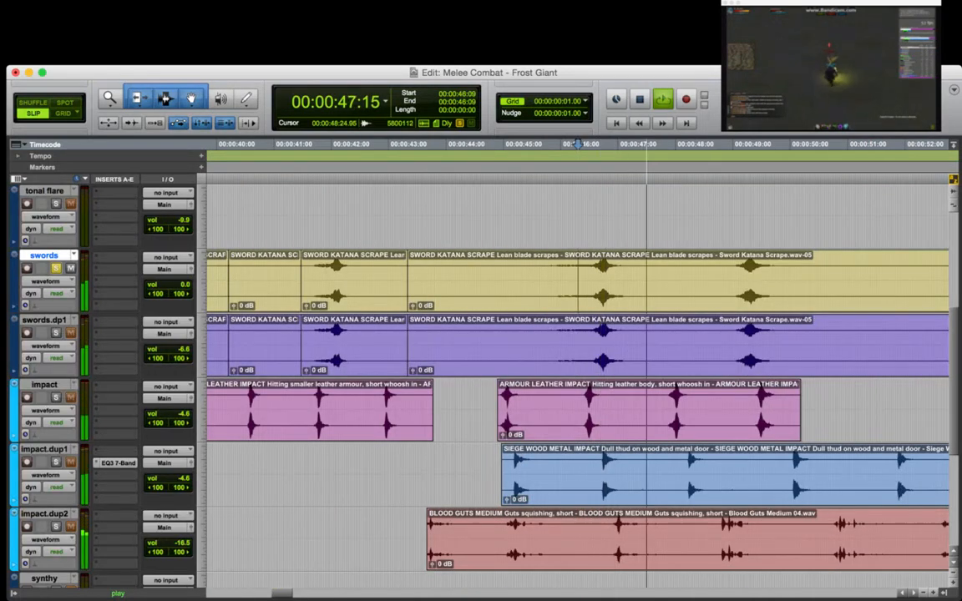
left_click(738, 279)
key("t")
key("r")
key("space")
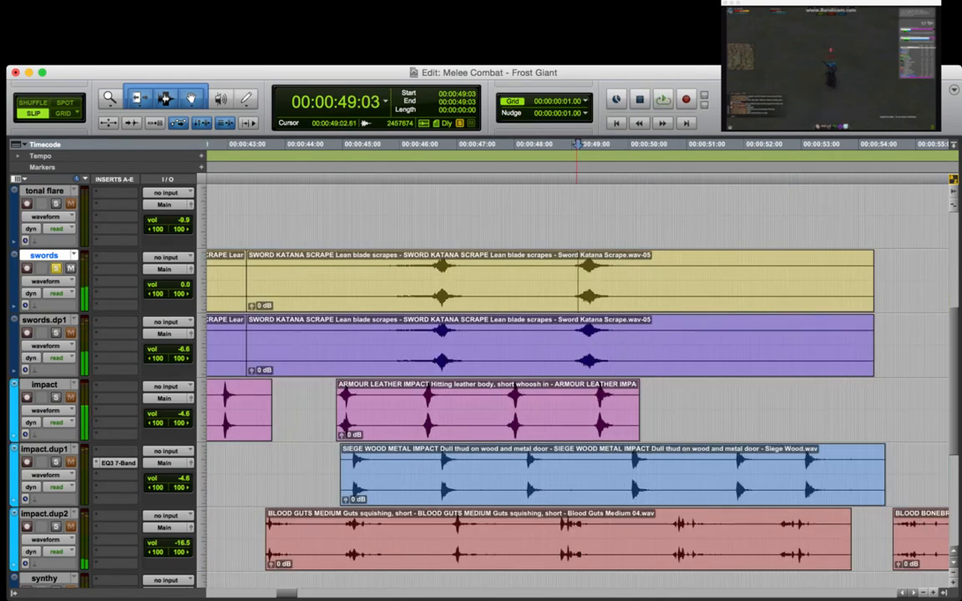
Copy the katana scrape from 00:00:48:27 to 00:00:49:27 on swords, and play the first combat group from 00:00:04:16.
left_click_drag(567, 284, 624, 283)
key("r")
key("r")
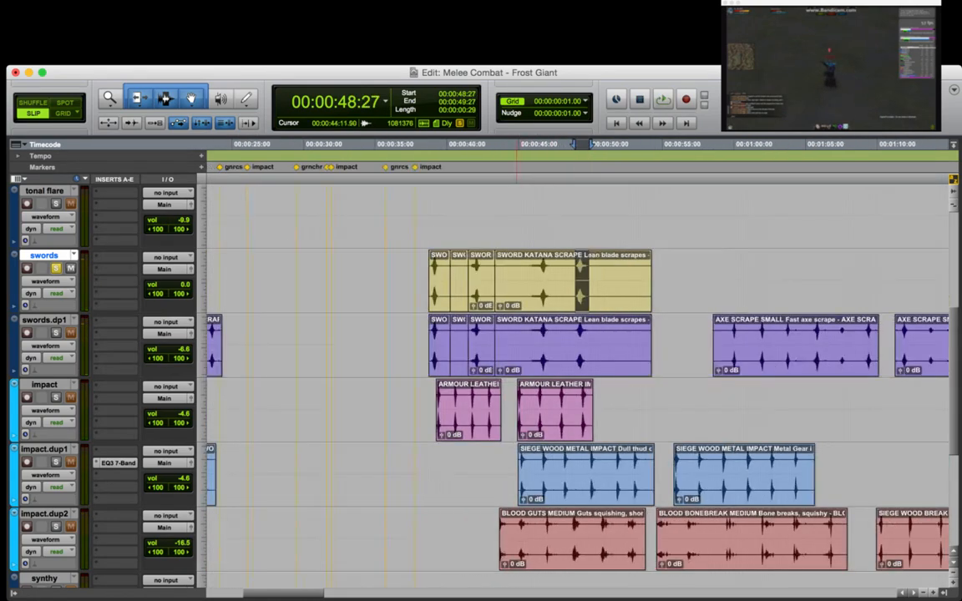
key("r")
left_click(239, 282)
key("t")
key("space")
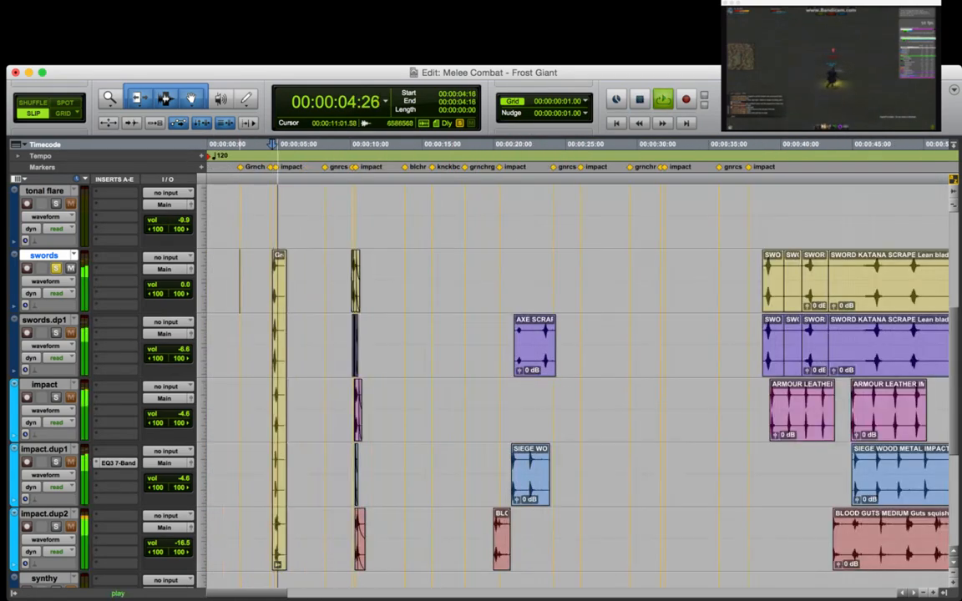
Paste the copied katana scrape over the swords clip at 00:00:10:02.
key("space")
left_click(351, 282)
key("t")
key("t")
key("t")
key("space")
key("space")
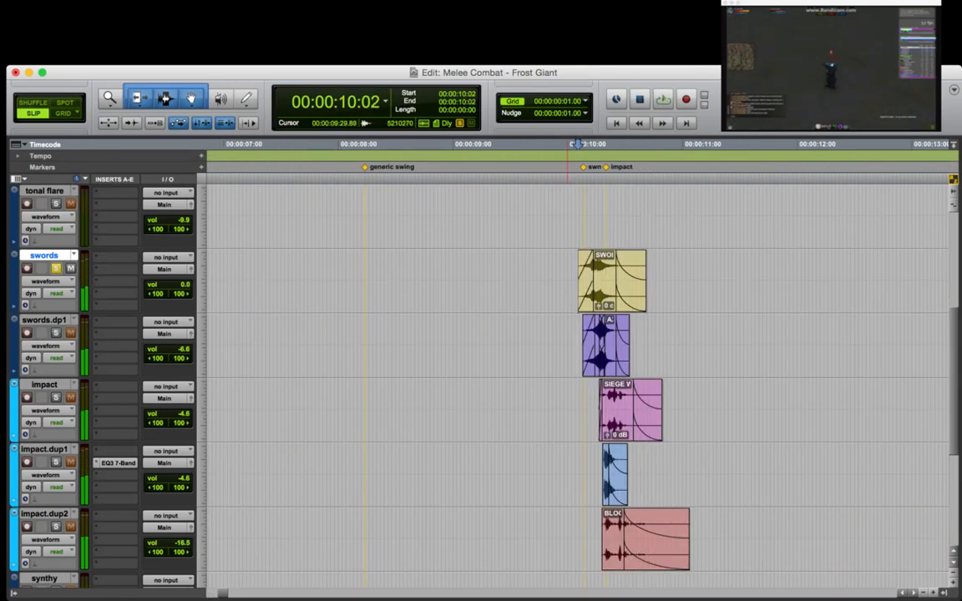
key("super+v")
Trim the start of the pasted katana clip, shift it about six frames earlier, and play it from 00:00:09:26.
left_click(608, 284)
key("t")
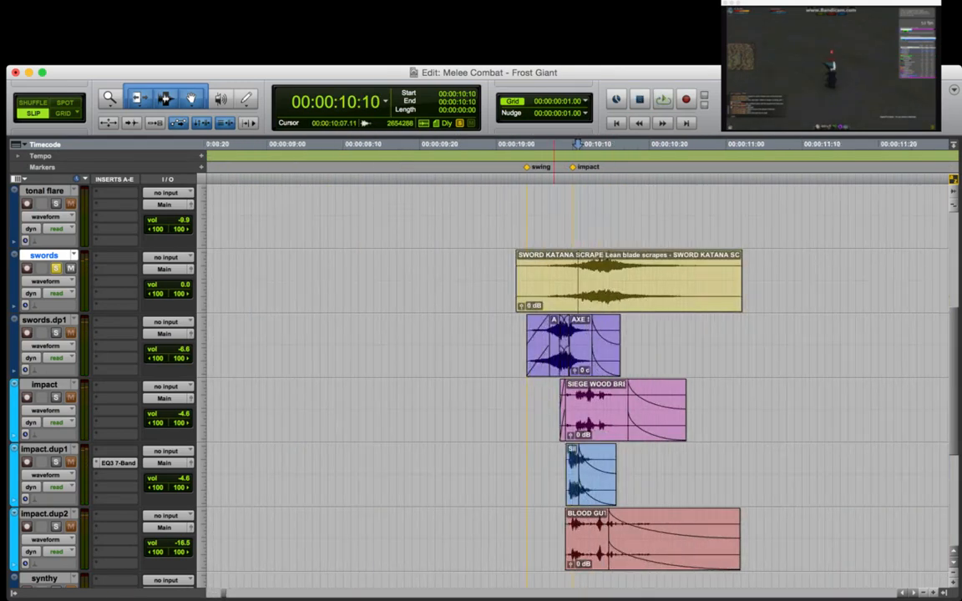
left_click(546, 282)
key("a")
left_click_drag(598, 294, 552, 294)
left_click(471, 269)
key("space")
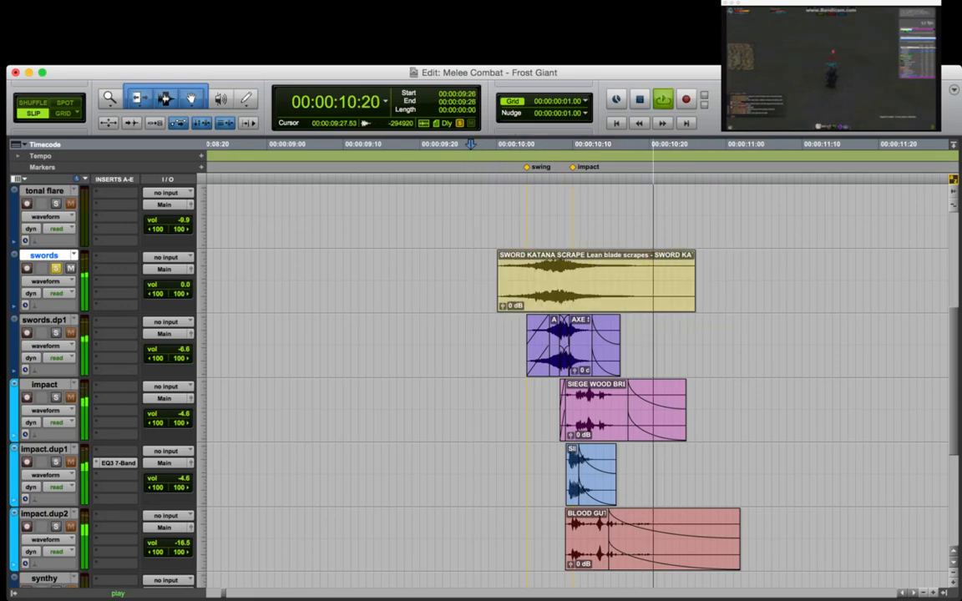
key("space")
Trim both ends of the new katana clip and fade its start in up to about the second swing marker.
left_click(641, 272)
key("s")
left_click(587, 272)
key("t")
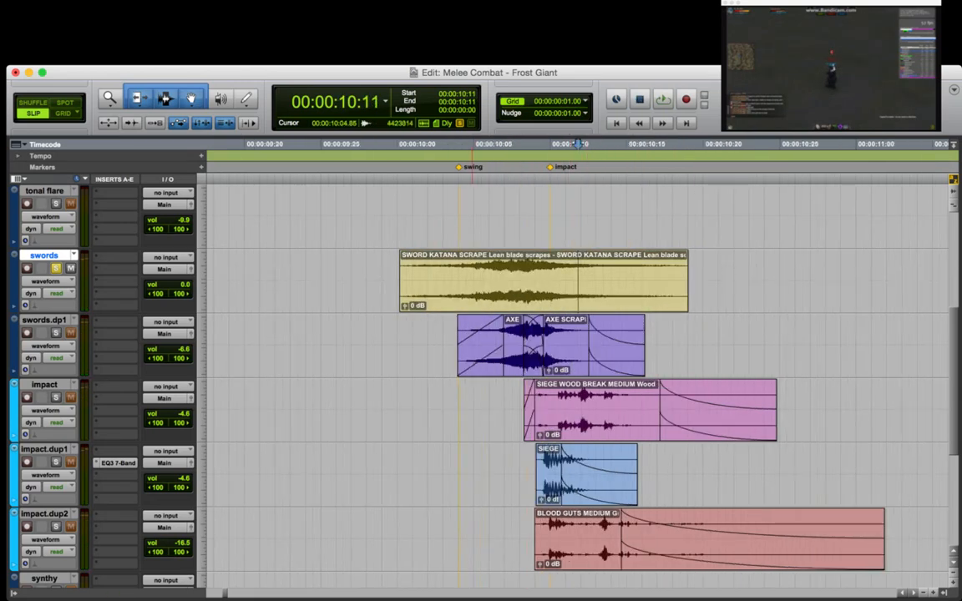
left_click(429, 266)
key("a")
left_click(455, 266)
key("d")
left_click(414, 266)
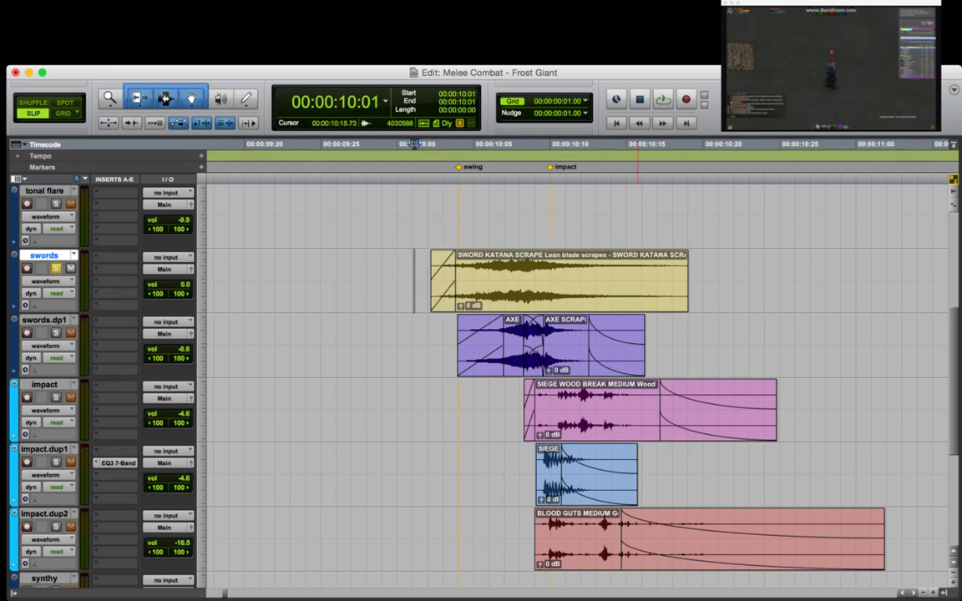
Shorten the end of the new katana clip and add a fade-out from 00:00:10:08.
left_click(638, 269)
key("s")
left_click(534, 269)
key("g")
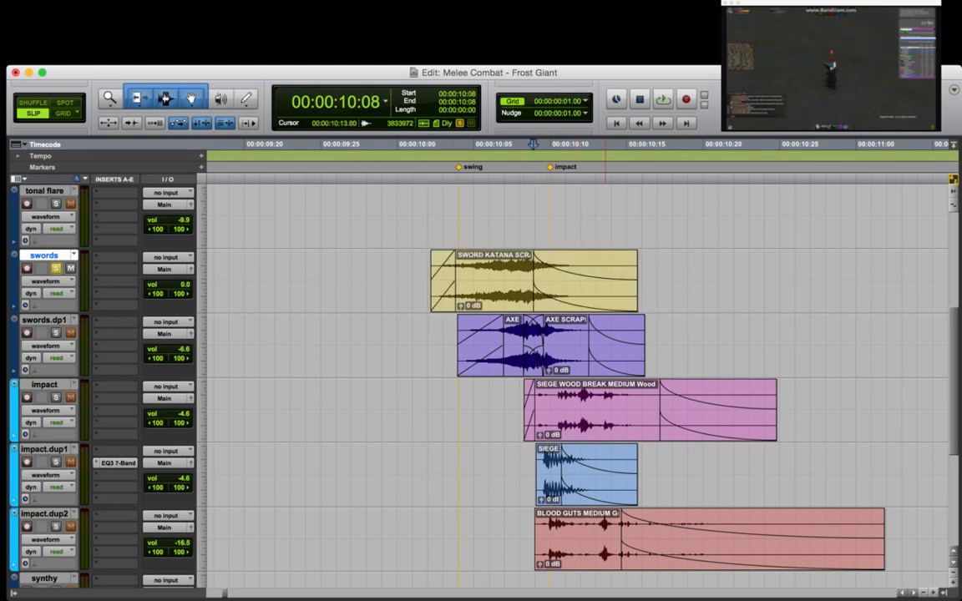
Play the faded katana clip from 00:00:09:27 to check it through the second swing and impact markers.
left_click(402, 146)
left_click(363, 146)
key("space")
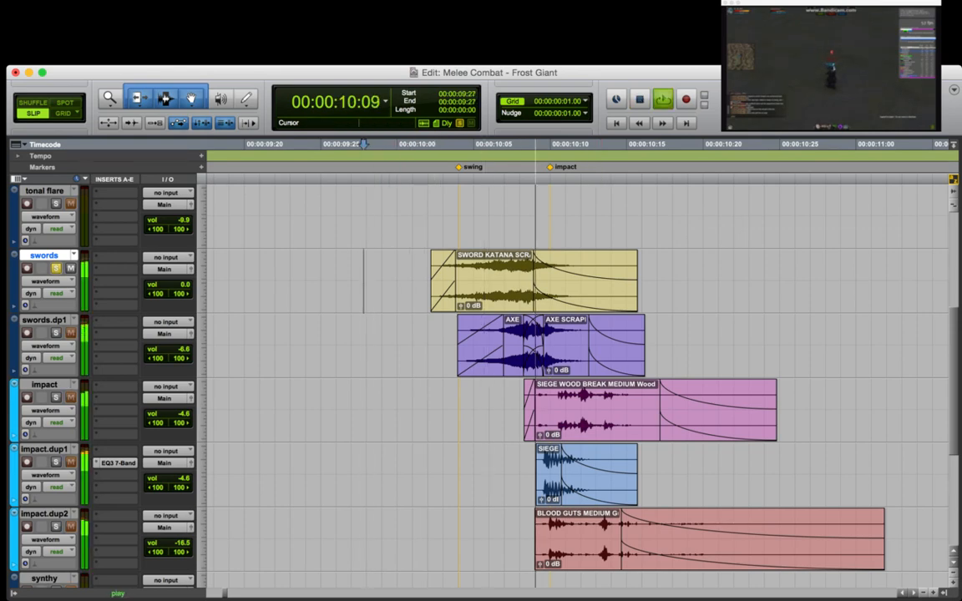
key("space")
Solo the swords.dp1 track and play its axe scrape from 00:00:10:03.
left_click(444, 344)
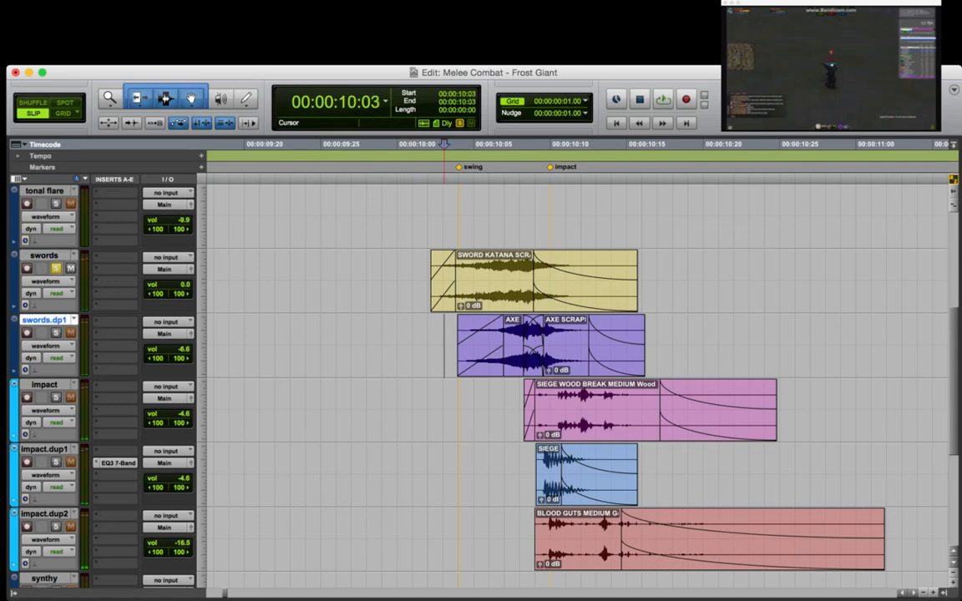
key("shift+s")
key("space")
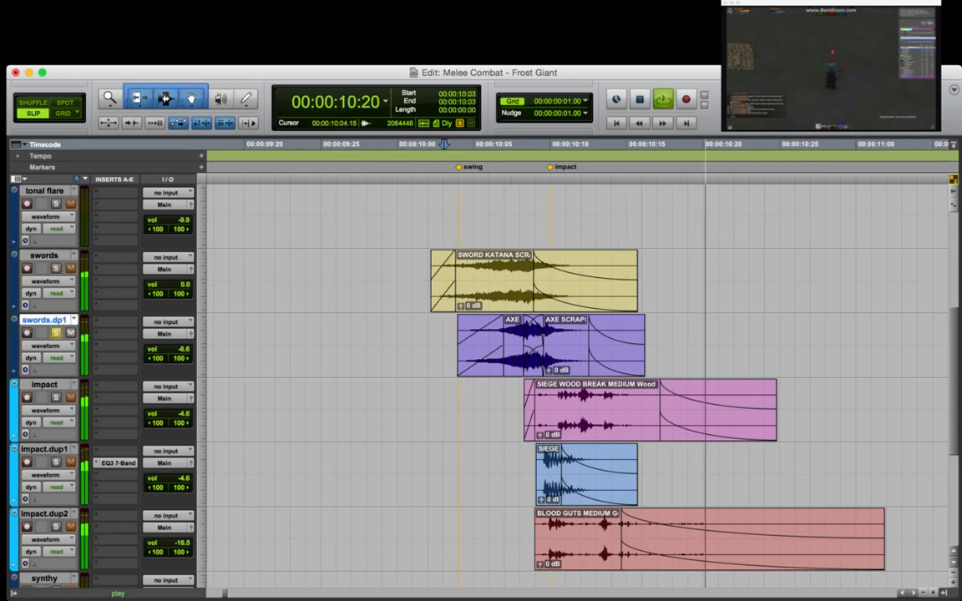
key("space")
Delete the copied axe scrape clips with their fades from swords.dp1 at the second swing marker.
key("shift+Tab")
key("shift+Tab")
key("shift+Tab")
key("shift+Tab")
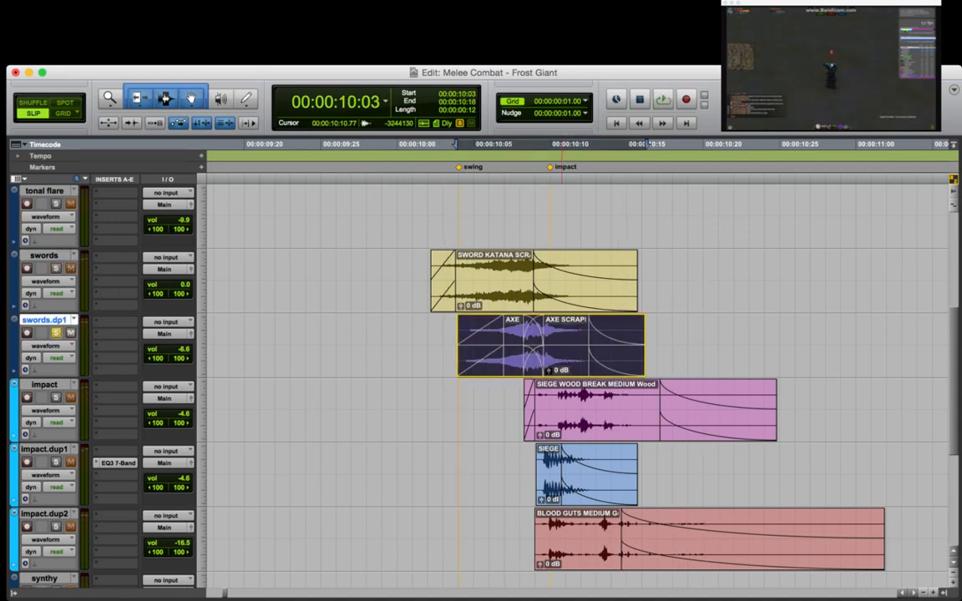
key("r")
key("r")
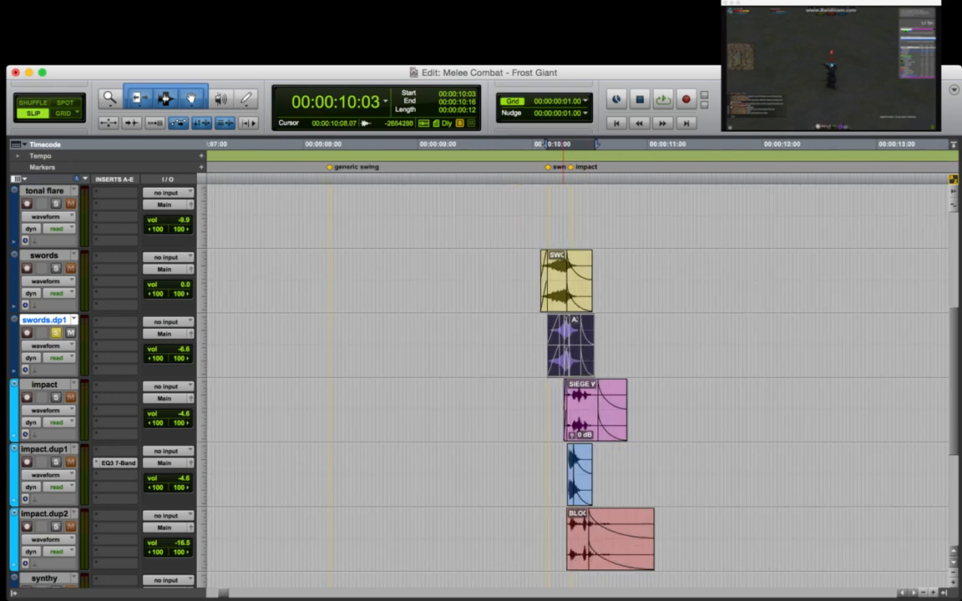
key("Delete")
Audition the short AXE SCRAPE clip on swords.dp1 from 00:00:21:12.
key("r")
key("r")
key("r")
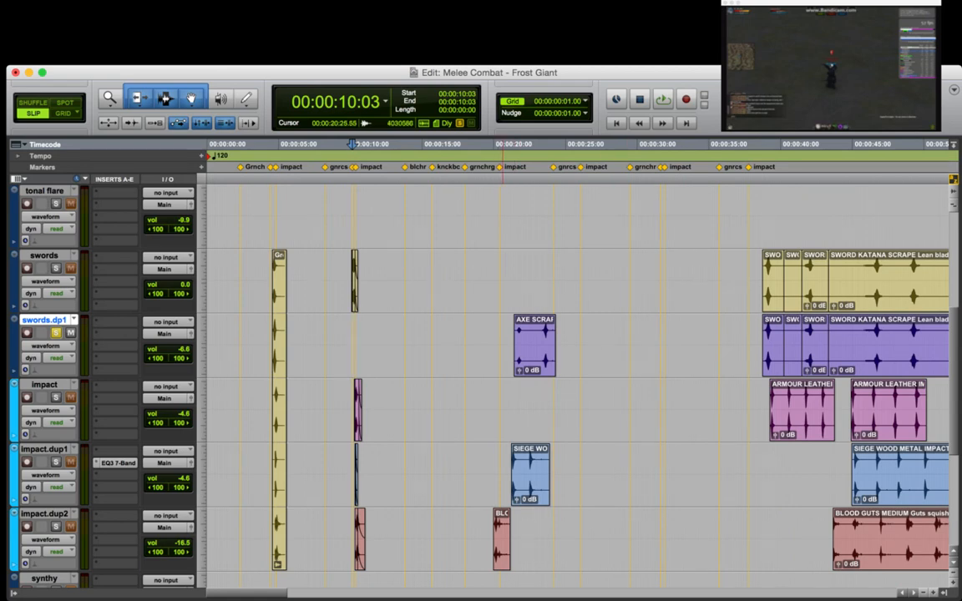
left_click(515, 325)
key("t")
key("t")
key("space")
key("r")
key("r")
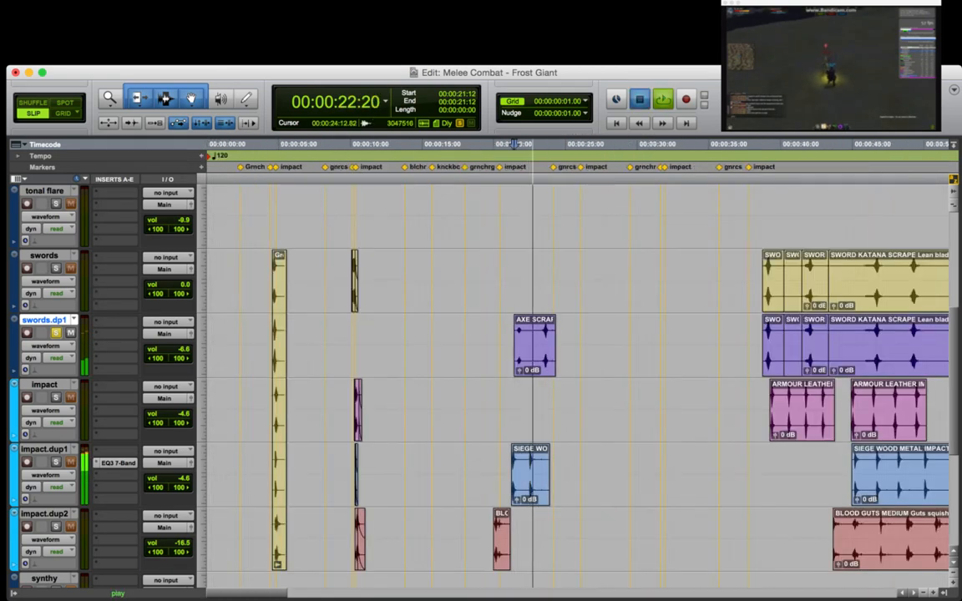
key("space")
Audition the second scrape in the short AXE SCRAPE clip from 00:00:23:14.
left_click(543, 326)
key("space")
key("t")
key("t")
key("space")
key("r")
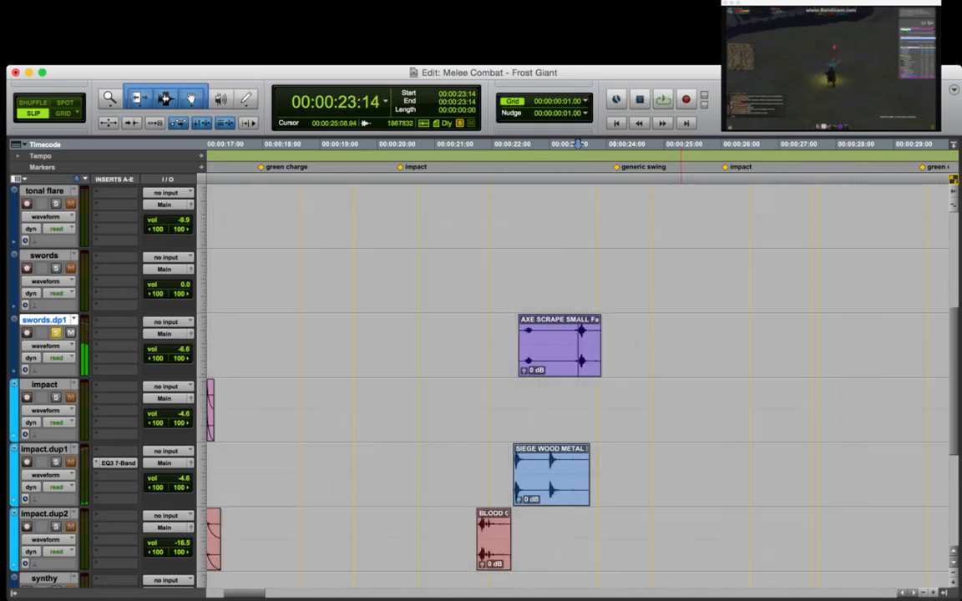
Audition the scrapes in the longer AXE SCRAPE SMALL clip on swords.dp1 from 00:01:05:25 and 00:01:07:10.
key("r")
key("r")
key("r")
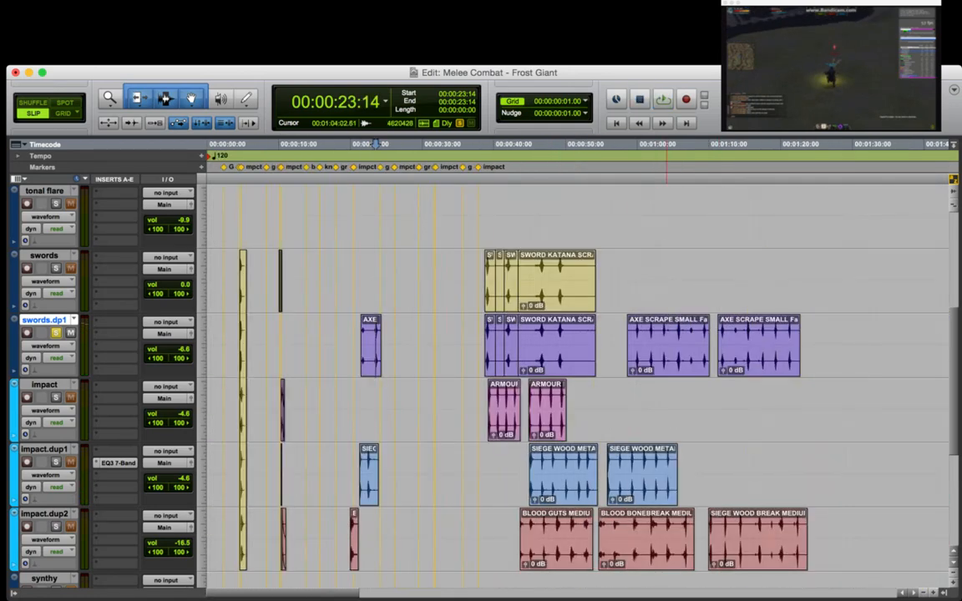
left_click(680, 330)
key("t")
key("space")
key("t")
key("t")
key("space")
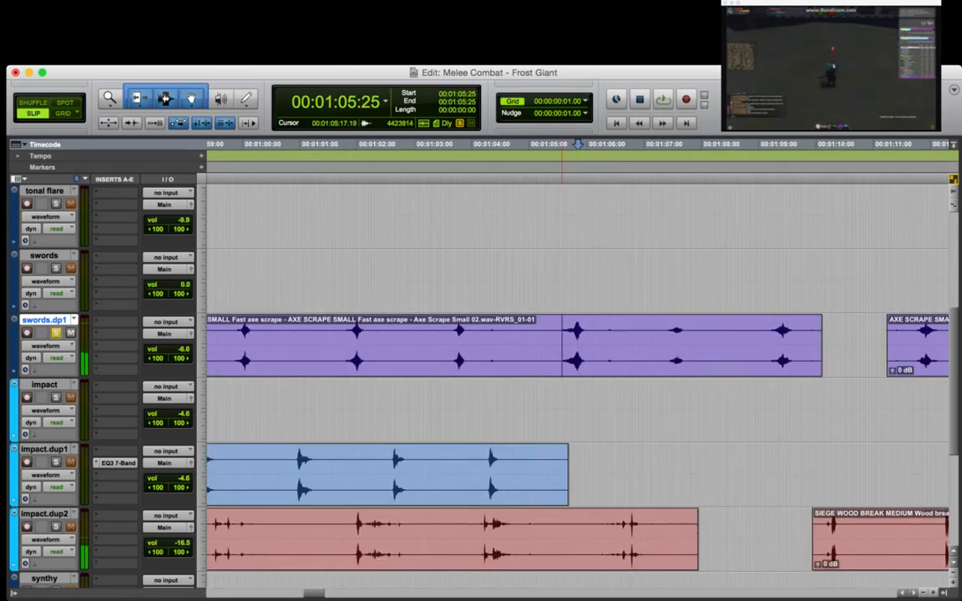
key("space")
key("space")
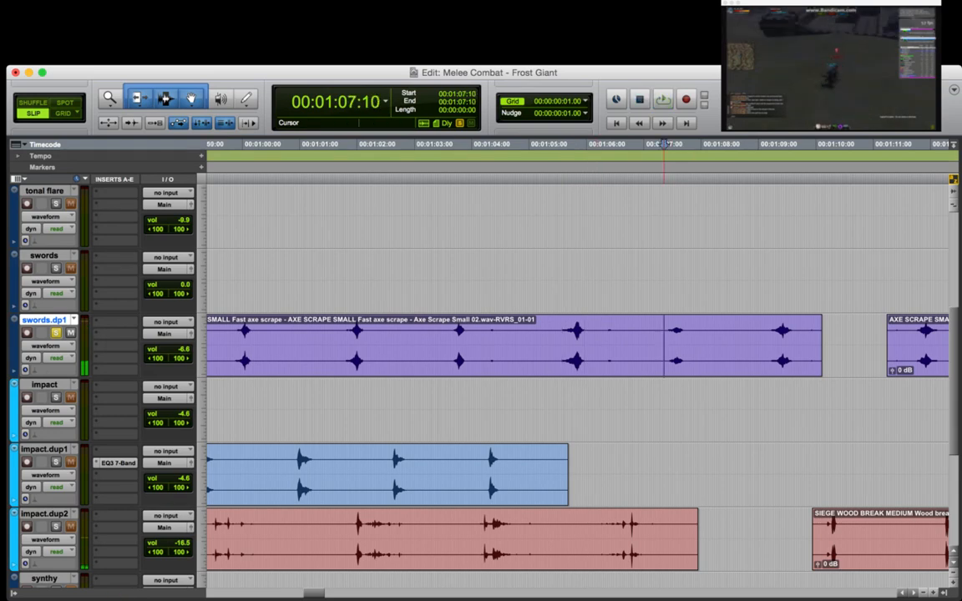
key("space")
Audition the last scrape in the first long AXE SCRAPE SMALL clip on swords.dp1 from 00:01:09:07.
left_click(773, 331)
key("space")
key("t")
key("space")
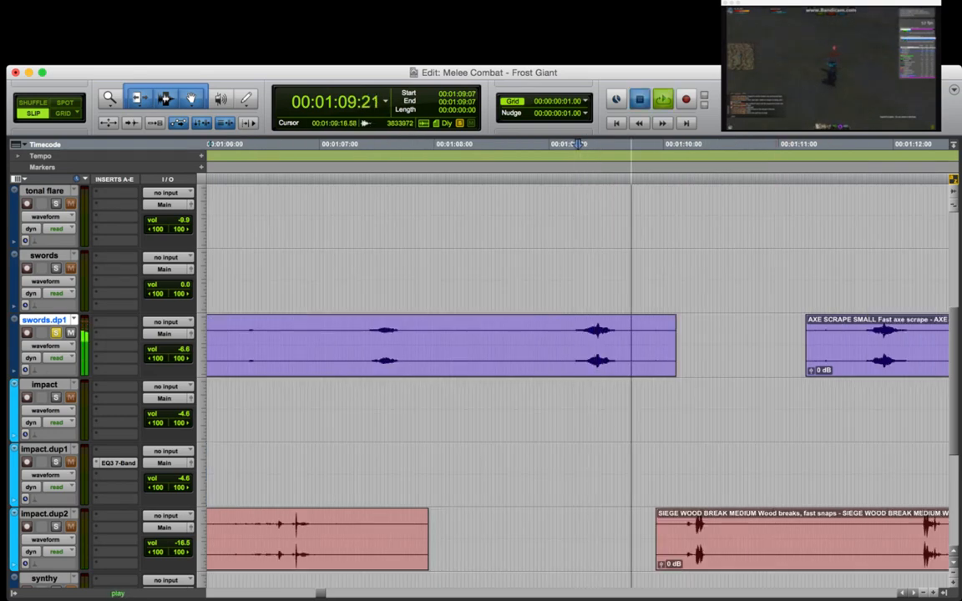
key("space")
key("r")
Audition the opening scrape of the second long AXE SCRAPE SMALL clip from 00:01:11:21.
left_click(719, 332)
key("t")
key("space")
key("r")
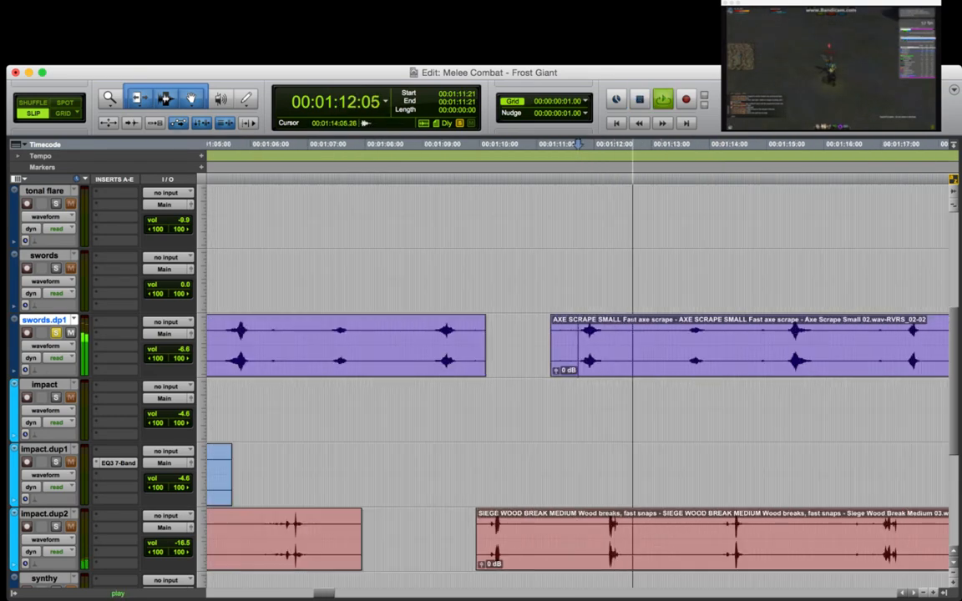
key("space")
Audition the third scrape in the second long AXE SCRAPE SMALL clip from 00:01:15:05.
left_click(777, 331)
key("t")
key("space")
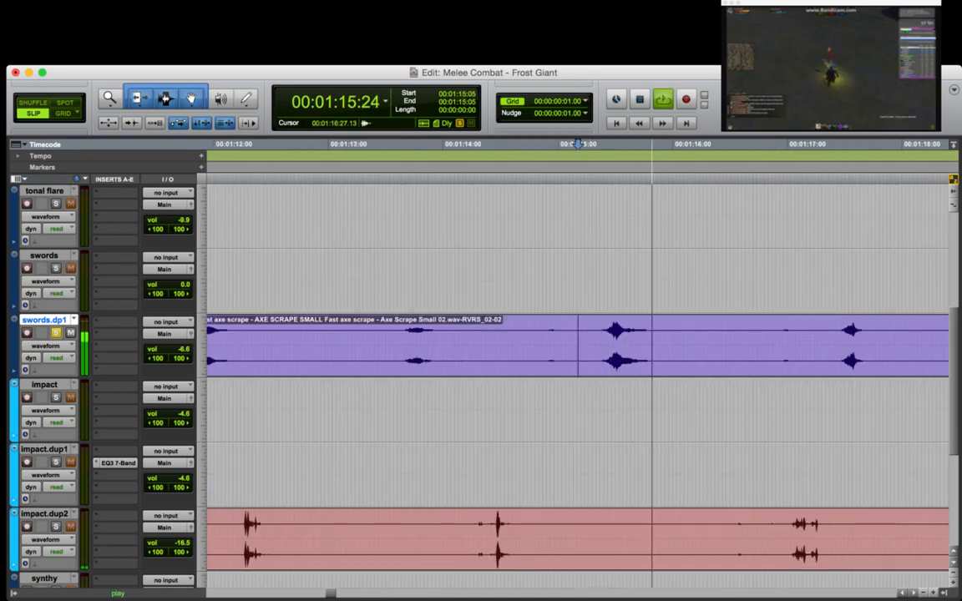
key("r")
key("space")
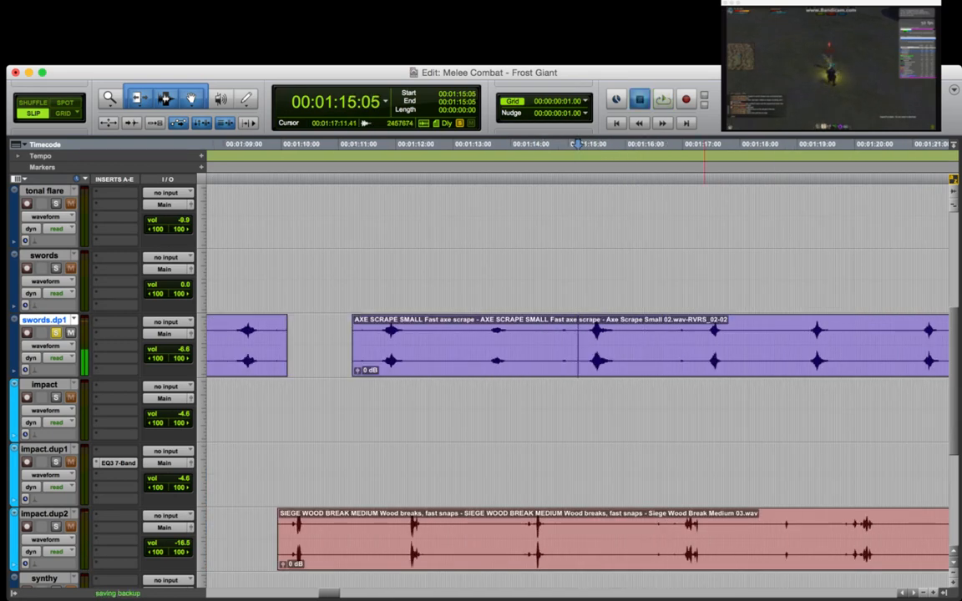
Audition the remaining scrapes in the second long AXE SCRAPE SMALL clip from 00:01:17:11 and 00:01:19:04.
left_click(704, 334)
key("t")
key("space")
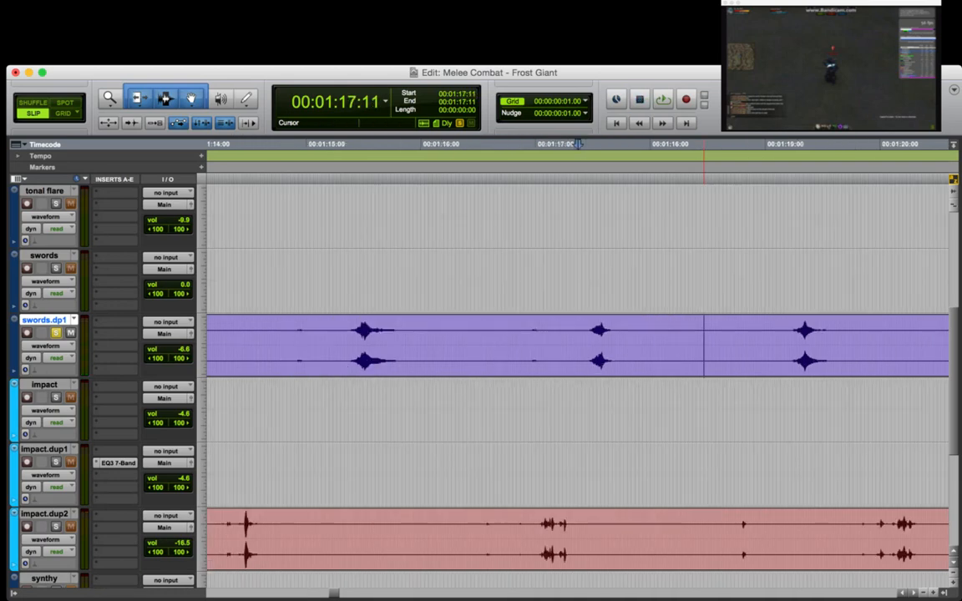
key("r")
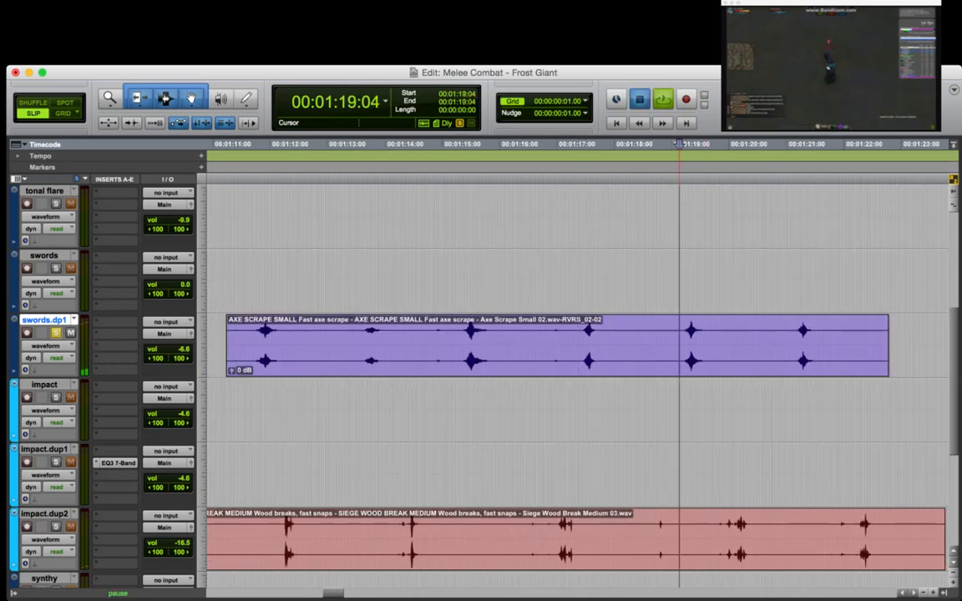
key("space")
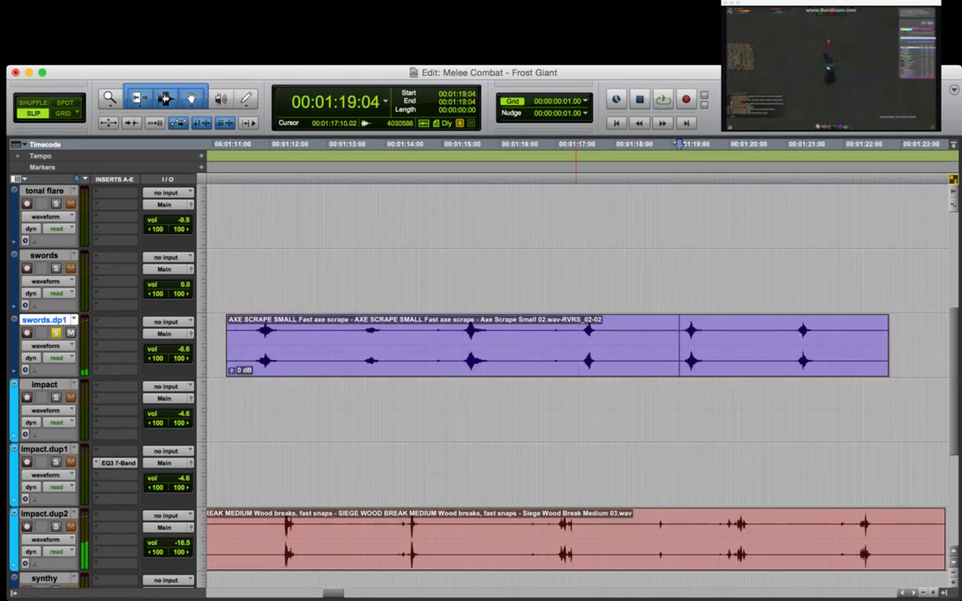
Copy the axe scrapes between 00:01:17:10 and 00:01:21:25 on swords.dp1 to the second swing marker on the same track.
left_click_drag(575, 346, 835, 346)
key("r")
key("r")
key("r")
key("r")
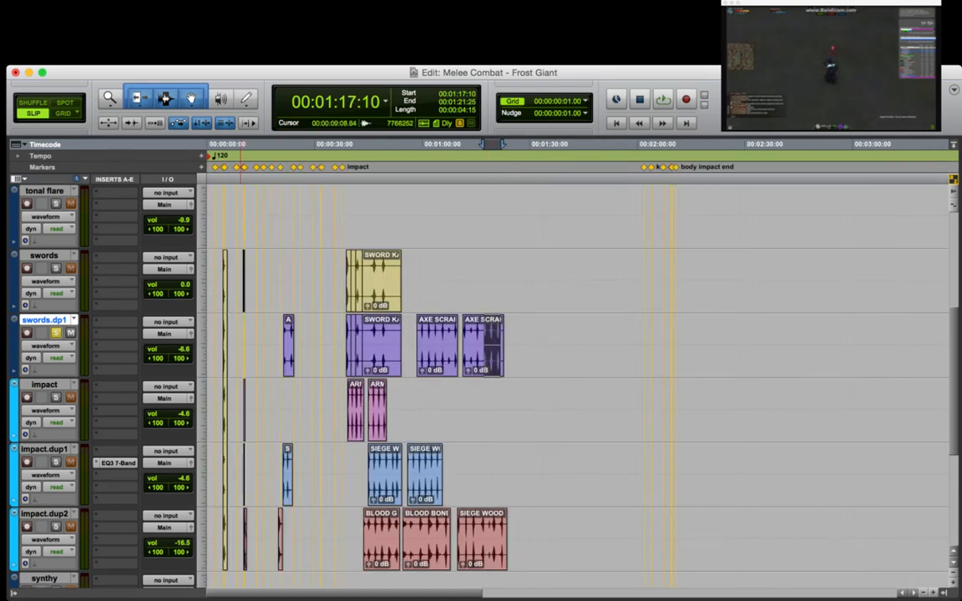
left_click(242, 347)
key("t")
key("t")
key("t")
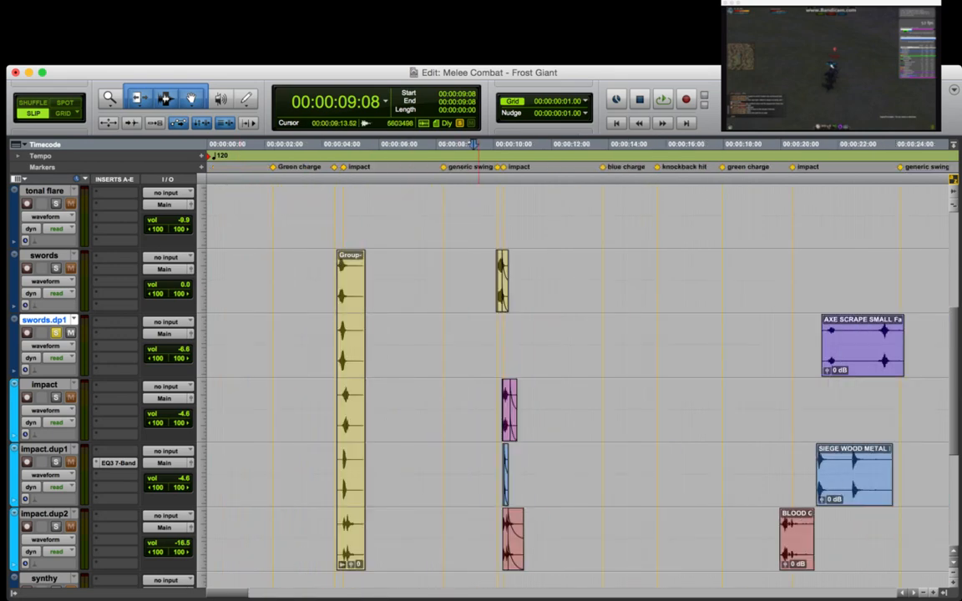
left_click(499, 346)
key("super+v")
Audition the pasted axe scrape at the second swing from 00:00:10:03.
left_click(554, 347)
key("t")
key("t")
key("t")
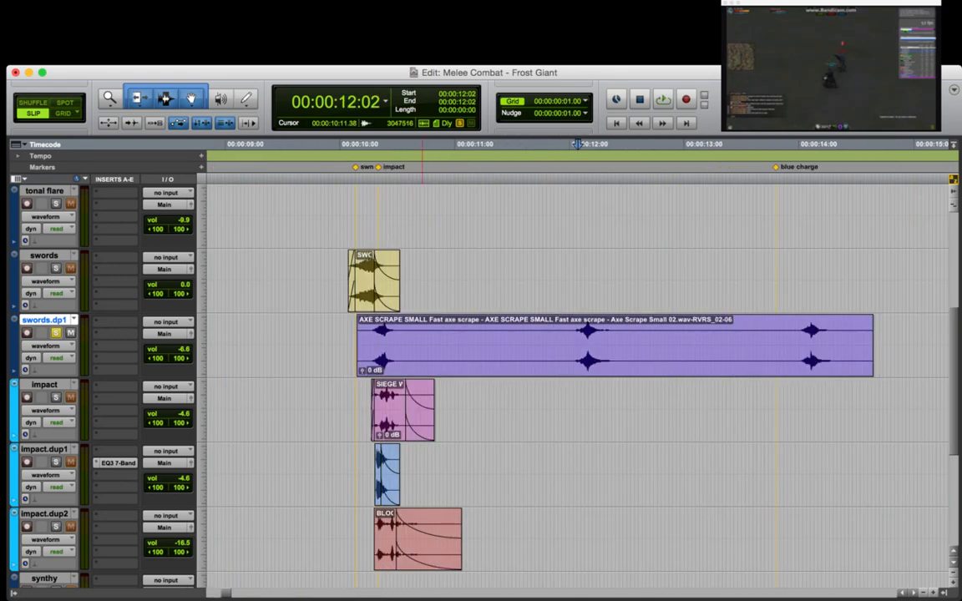
left_click(399, 342)
key("t")
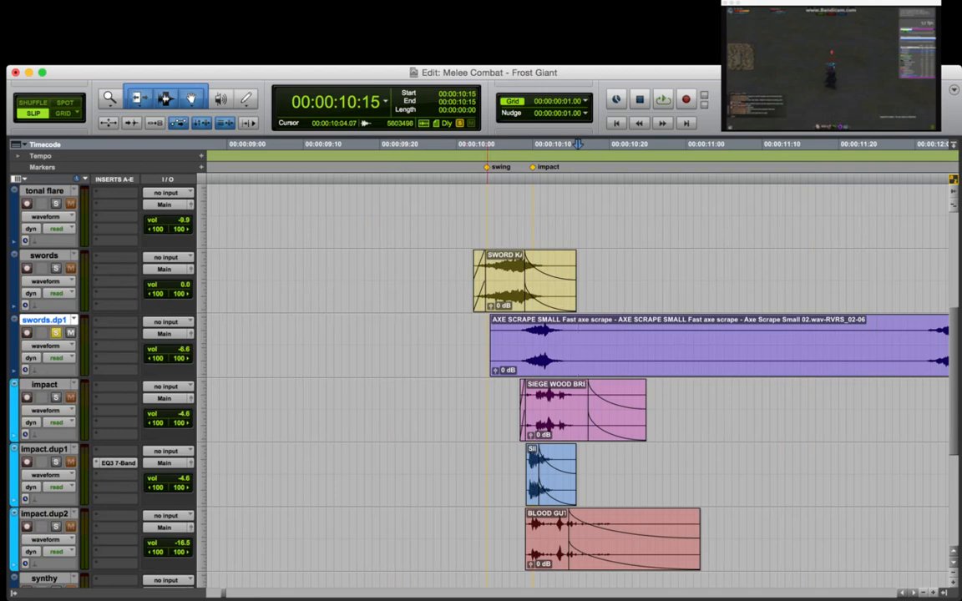
left_click(483, 342)
key("space")
key("space")
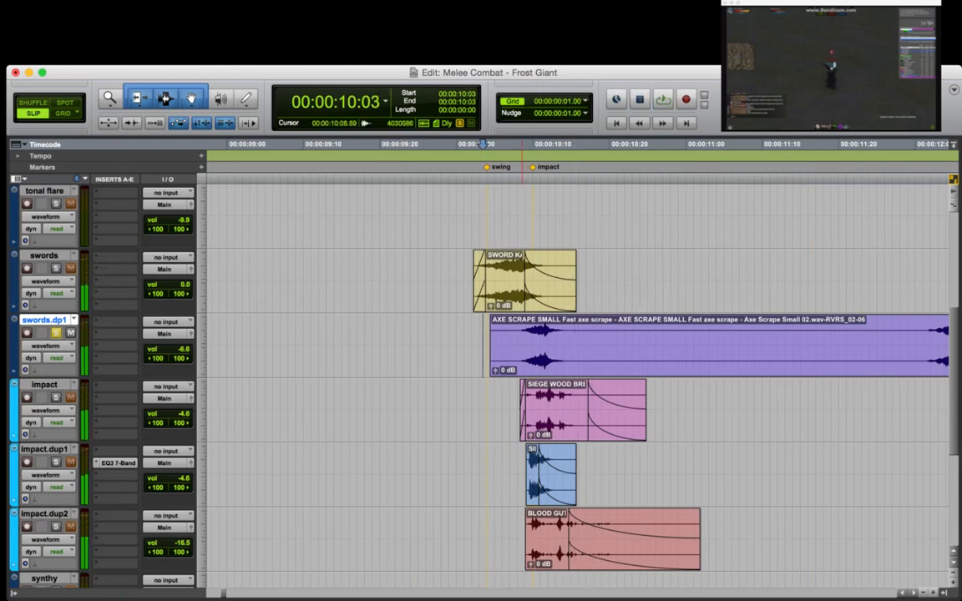
Trim the pasted clip's start, split it after the first scrape, and move that short piece to the swing marker at 00:00:10:04.
left_click(515, 339)
key("a")
left_click(584, 339)
key("b")
left_click_drag(565, 359, 538, 359)
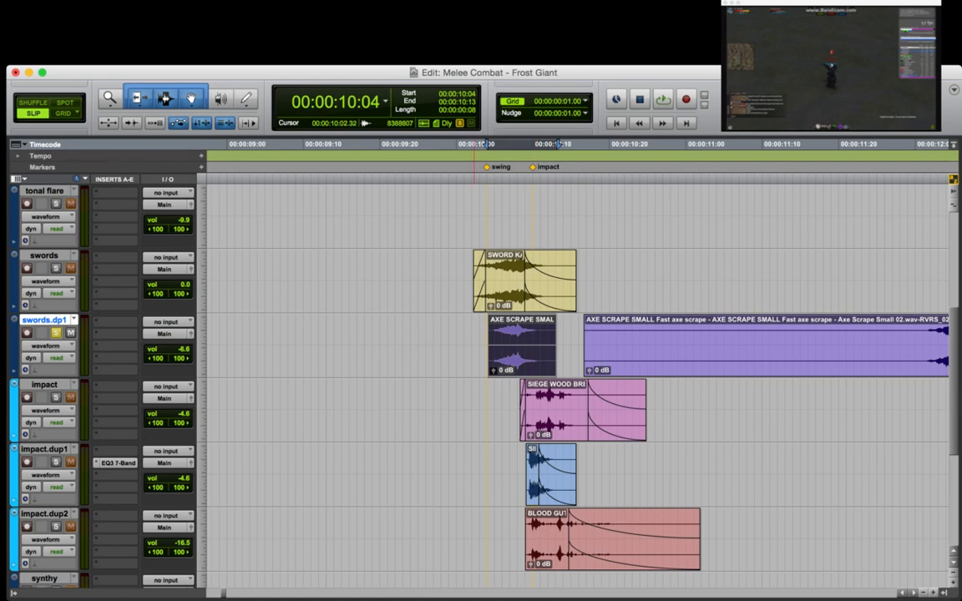
Trim the start of the leftover axe scrape clip to just before its first remaining scrape, at about 00:00:11:28.
key("r")
key("r")
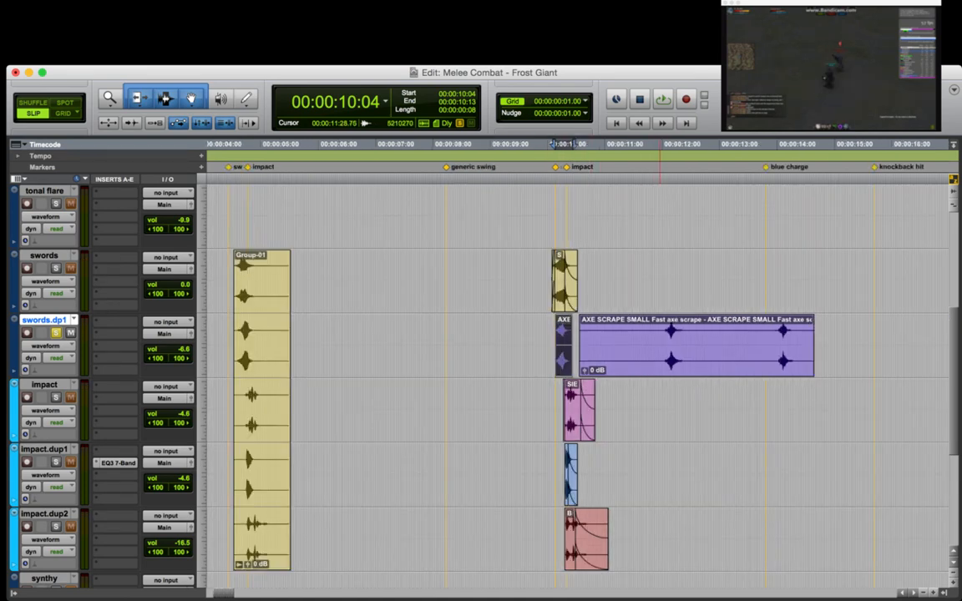
left_click(660, 339)
key("a")
Audition swords.dp1 from the first swing at 00:00:04:13, and replay the axe scrape at the second swing.
left_click(230, 342)
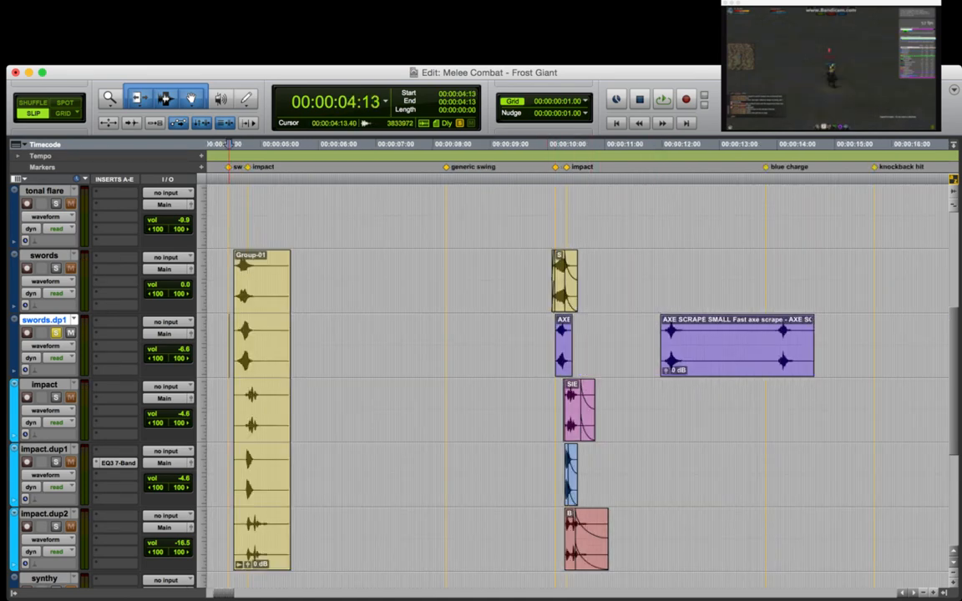
key("space")
key("space")
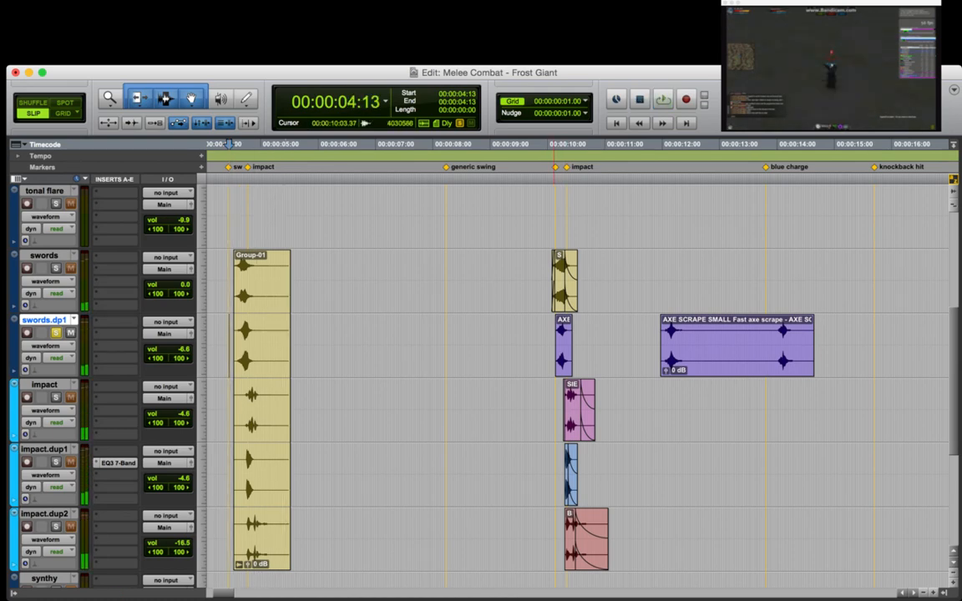
left_click(554, 342)
key("t")
key("t")
key("space")
key("space")
left_click(616, 343)
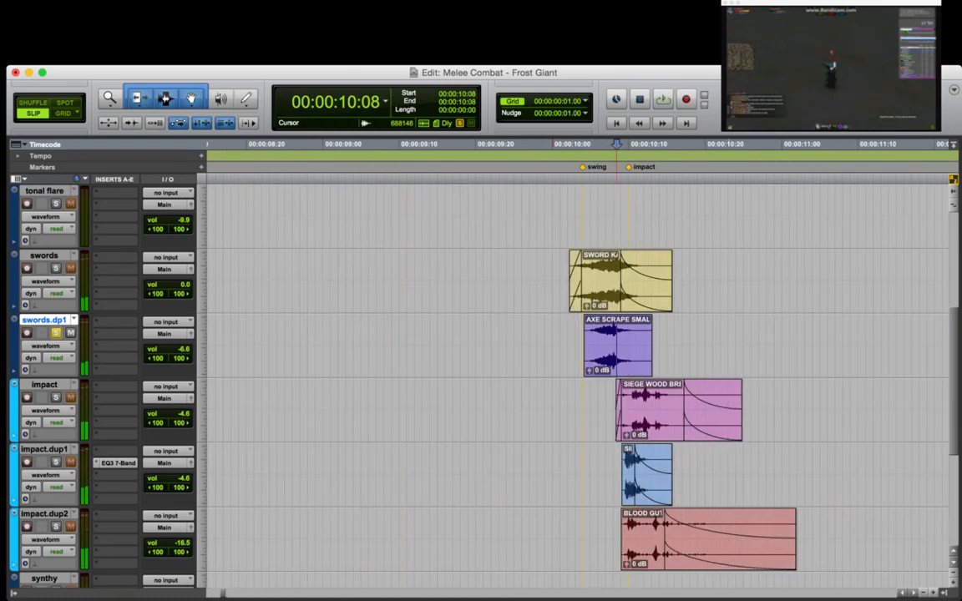
Audition the first long AXE SCRAPE SMALL clip on swords.dp1 from 00:01:03:21 and 00:01:01:21.
key("r")
key("r")
key("r")
key("r")
key("r")
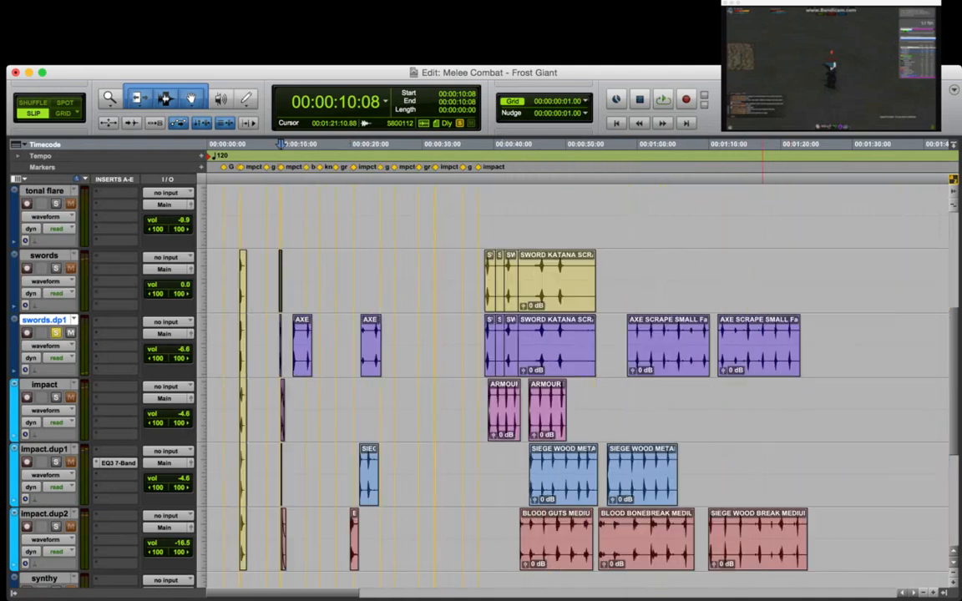
left_click(663, 342)
key("t")
key("t")
key("t")
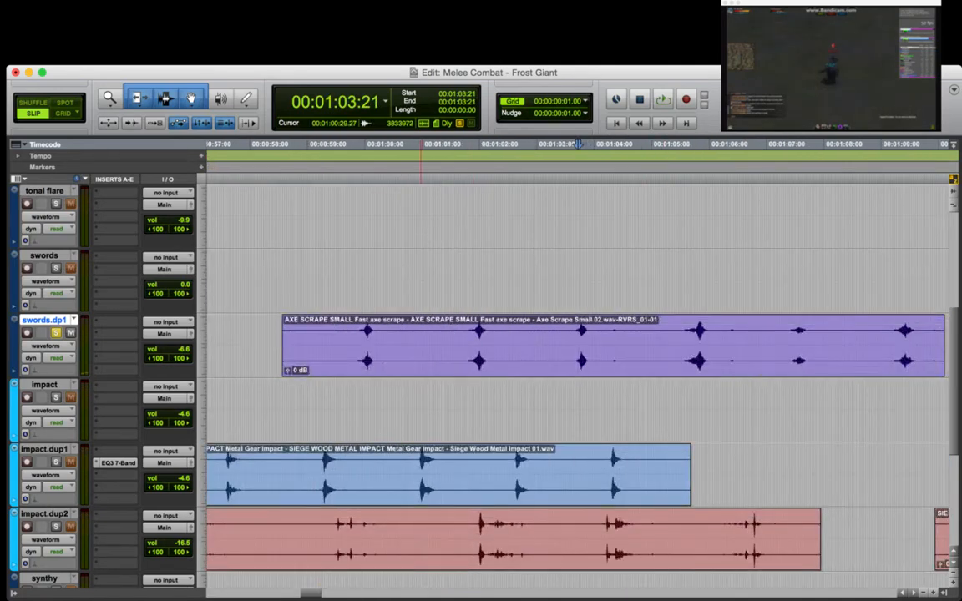
key("space")
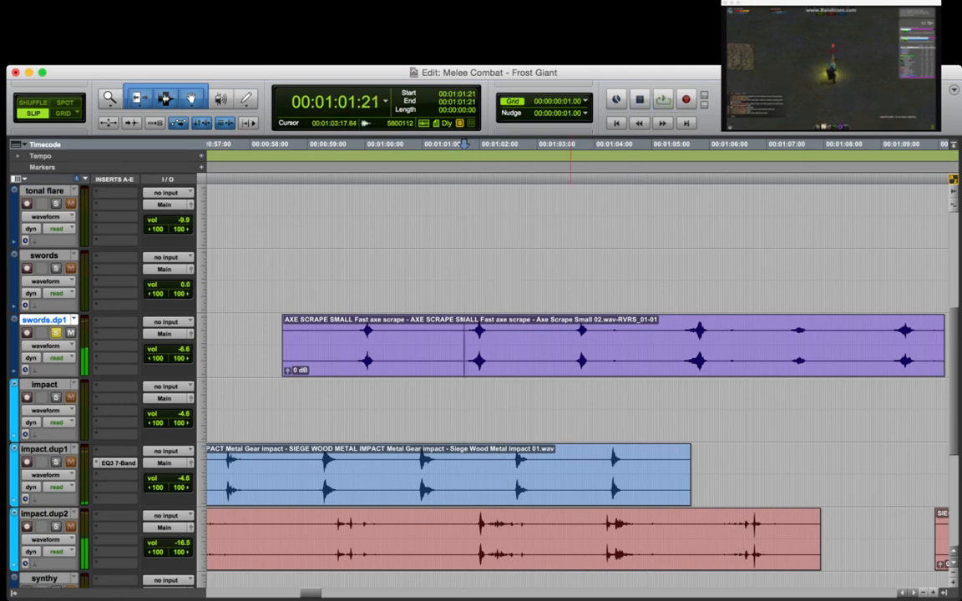
key("space")
Copy the scrape between 00:01:03:14 and 00:01:04:07 on swords.dp1 to 00:00:08:27, ahead of the second swing.
left_click_drag(570, 335, 610, 335)
key("r")
key("r")
key("r")
key("r")
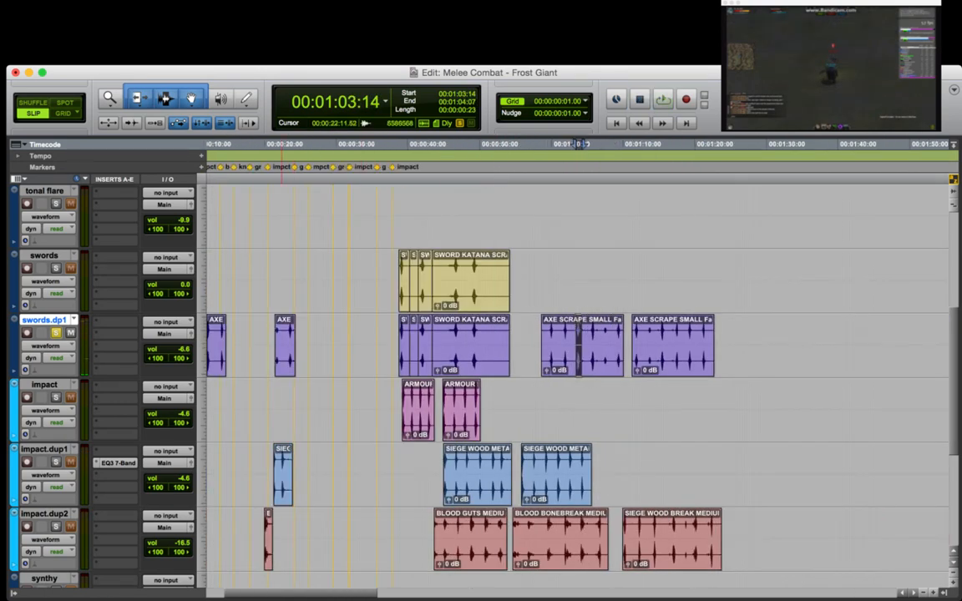
left_click(240, 340)
key("v")
Audition the newly pasted scrape and trim it to run from 00:00:09:03 to about 00:00:09:10.
key("t")
key("t")
key("t")
key("t")
key("t")
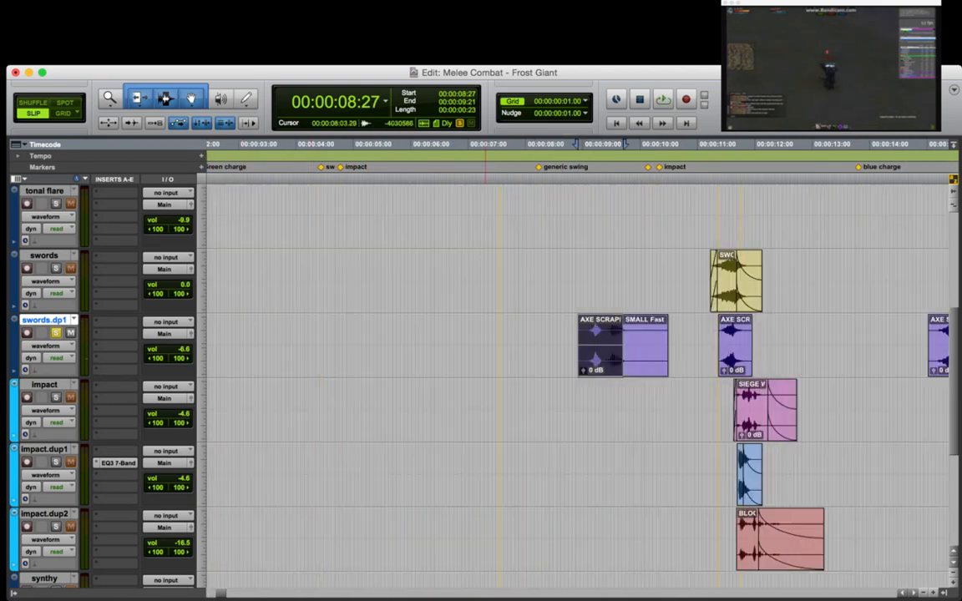
left_click(716, 340)
key("t")
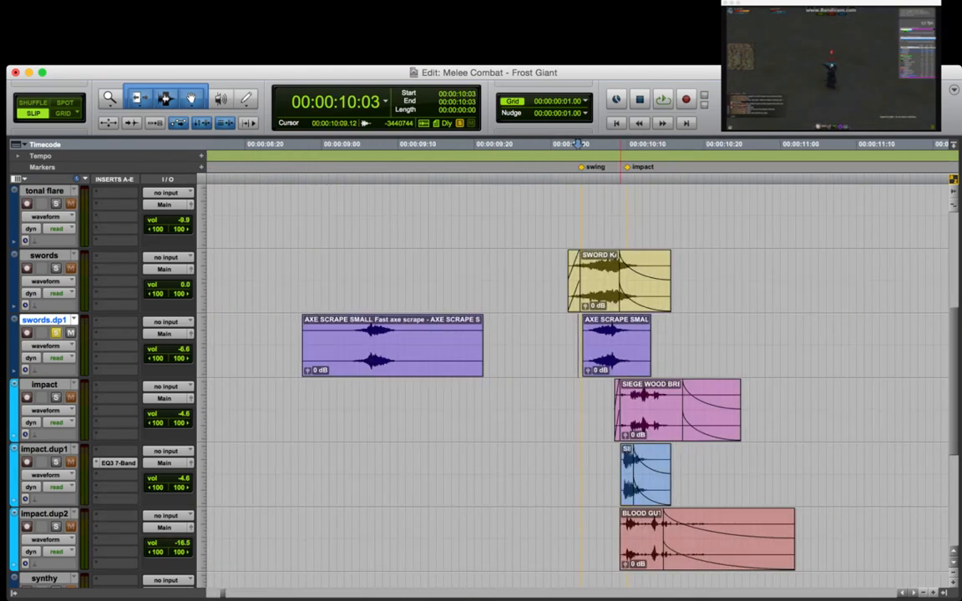
left_click(347, 338)
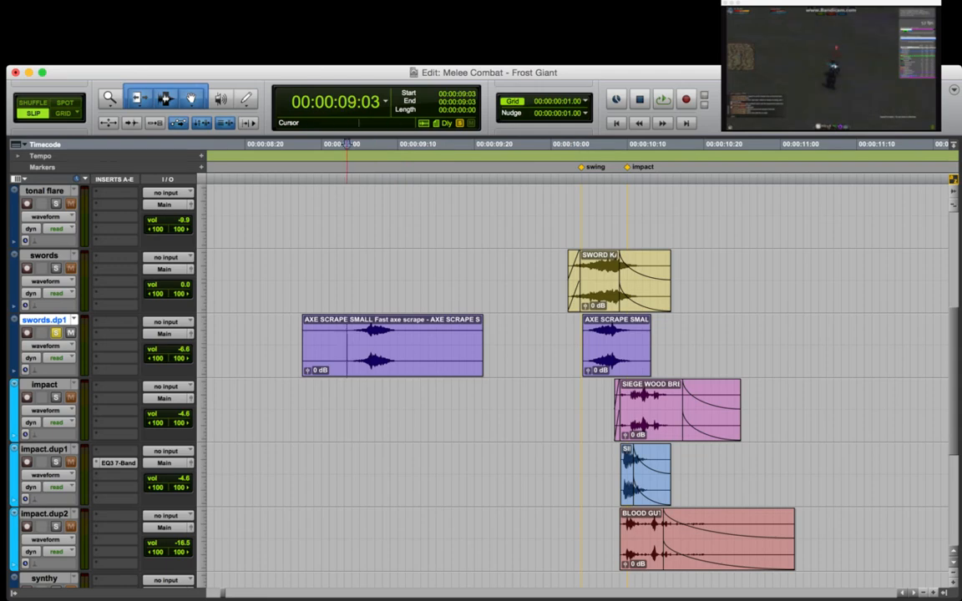
key("space")
key("space")
key("s")
left_click(347, 337)
key("a")
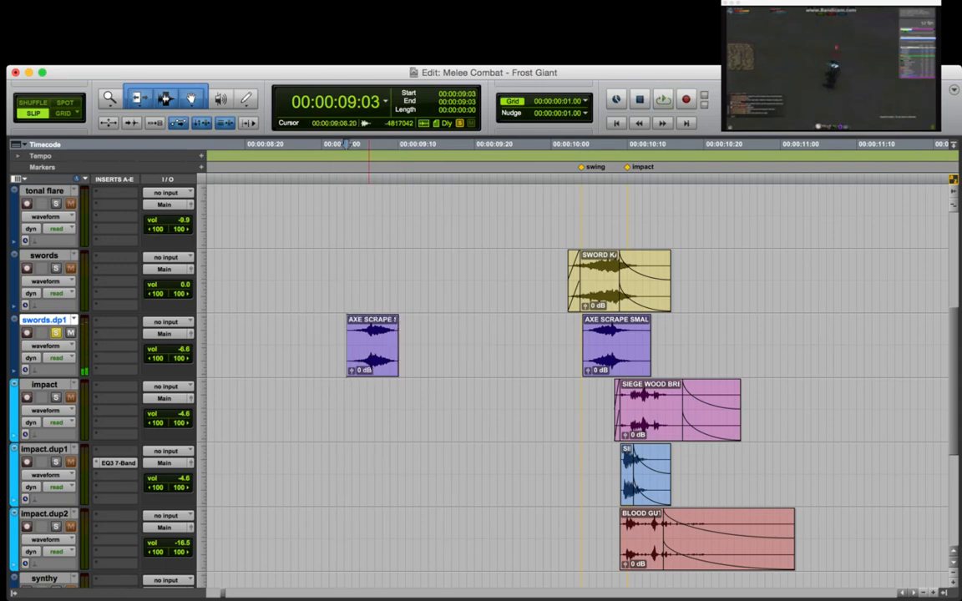
Join the trimmed scrape with the scrape at the second swing and crossfade them between 00:00:10:07 and 00:00:10:08.
left_click_drag(368, 359, 587, 359)
left_click(587, 337)
key("s")
key("t")
key("t")
left_click_drag(693, 359, 739, 359)
left_click_drag(610, 359, 703, 371)
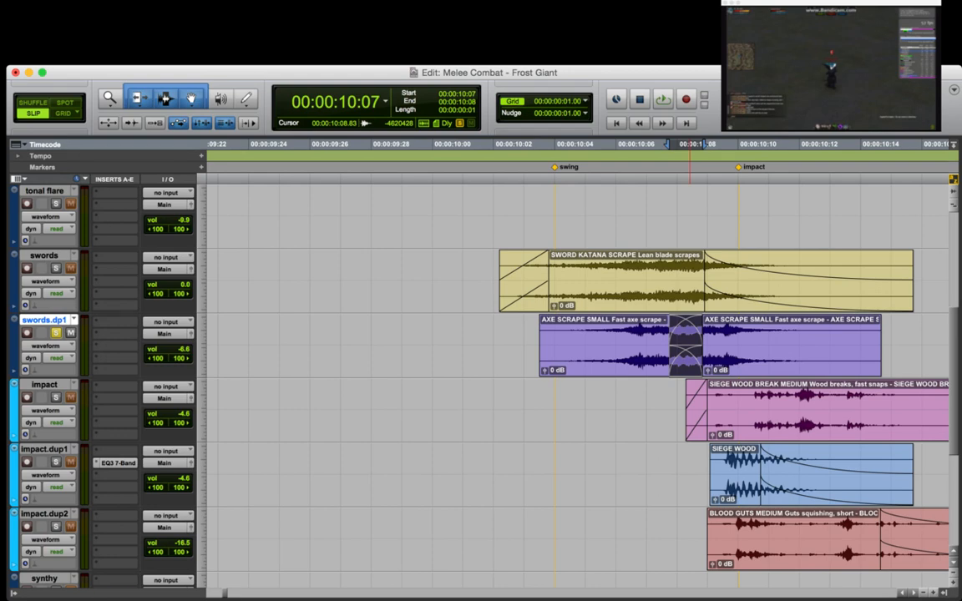
Audition the joined scrapes, remove their crossfade, shift the earlier scrape closer to the impact marker, and crossfade them again at 00:00:10:08.
left_click(514, 359)
key("space")
key("space")
left_click(685, 362)
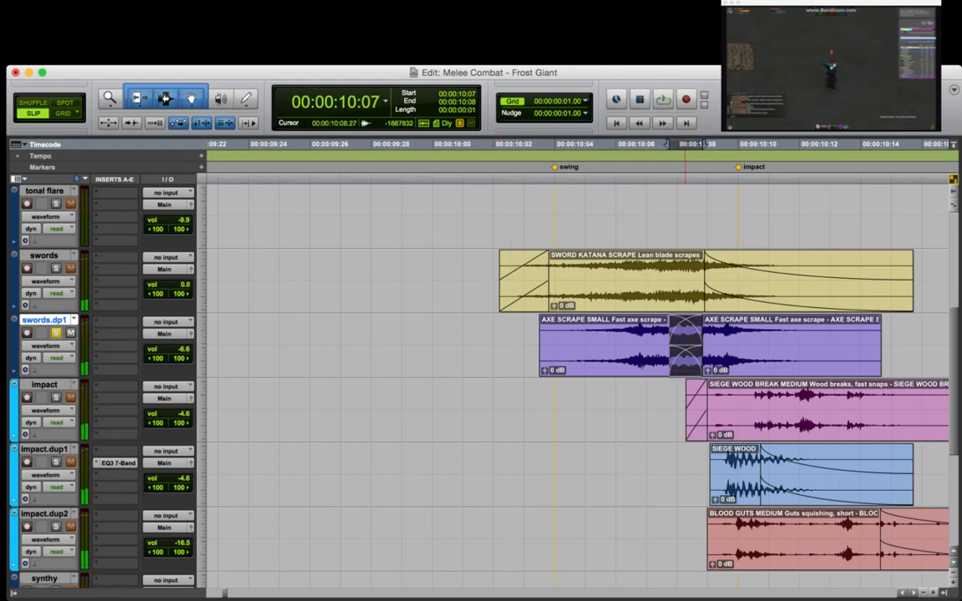
key("Delete")
left_click_drag(676, 359, 694, 372)
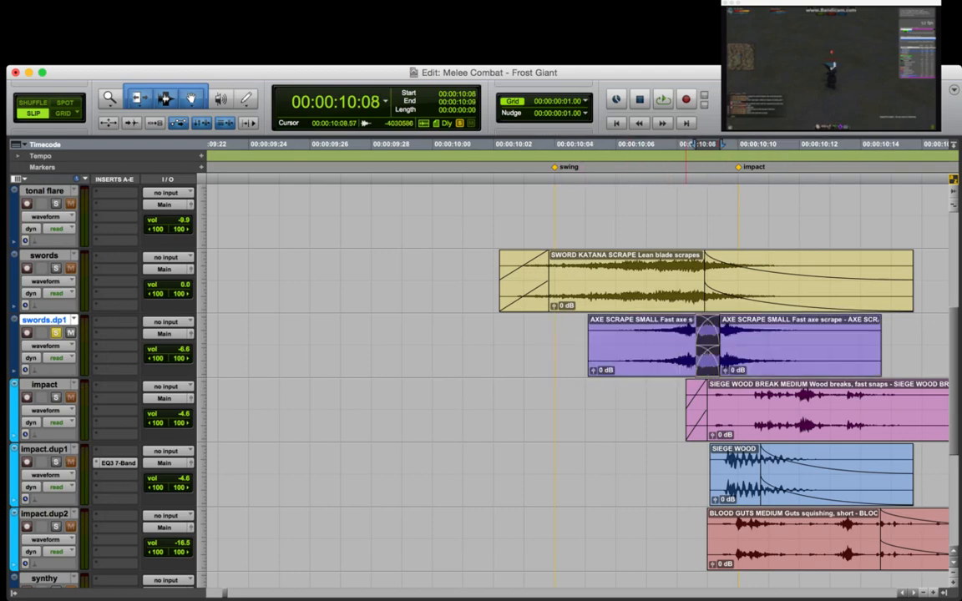
Audition the re-crossfaded axe scrapes on swords.dp1 from 00:00:10:02.
left_click(523, 359)
key("space")
key("space")
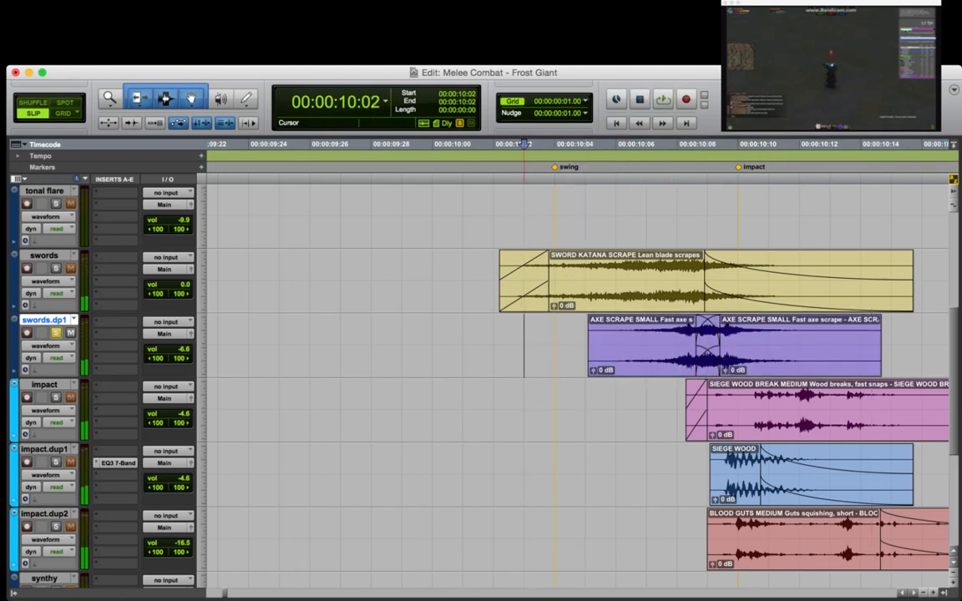
key("space")
key("space")
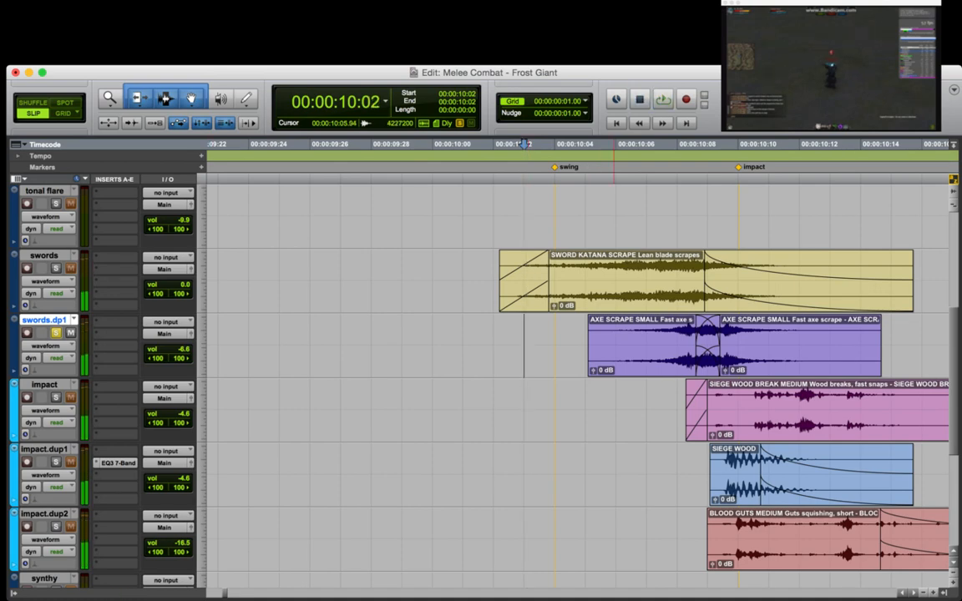
Add a fade-in up to 00:00:10:06 on the earlier axe scrape at the second swing and save the session.
left_click(636, 336)
key("d")
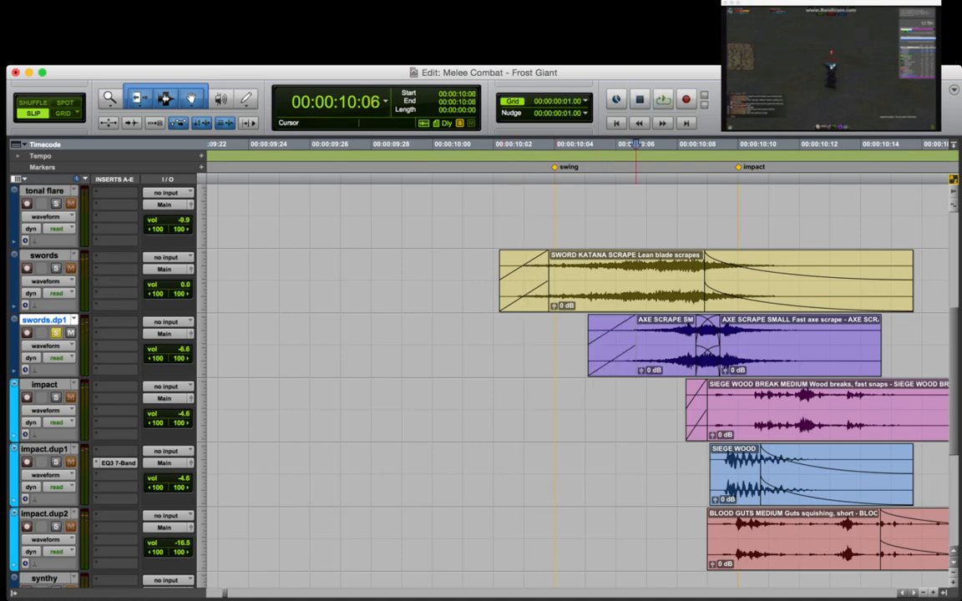
key("super+s")
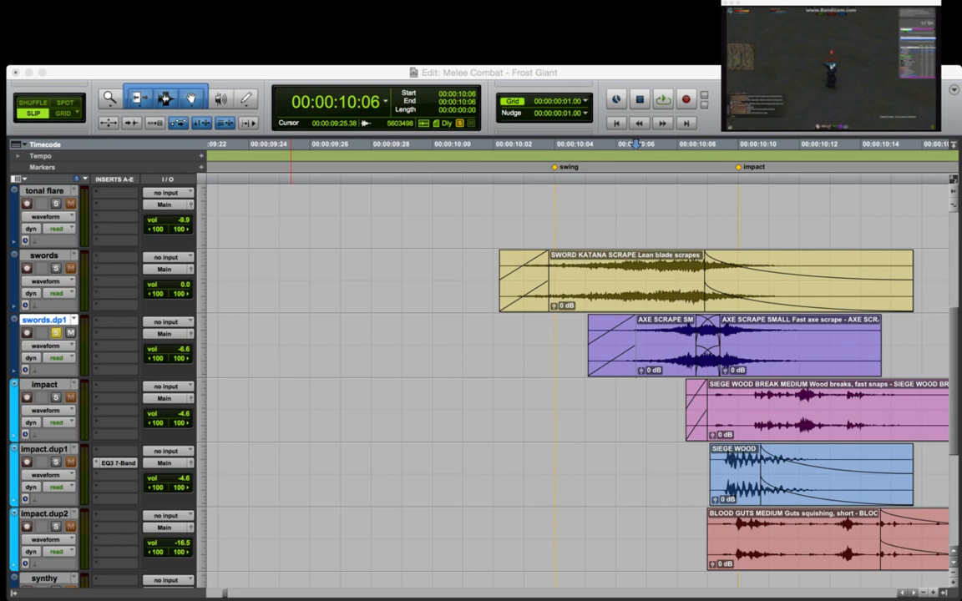
Audition the faded axe scrapes at the second swing and place the edit cursor at 00:00:10:10 on swords.dp1.
left_click(685, 72)
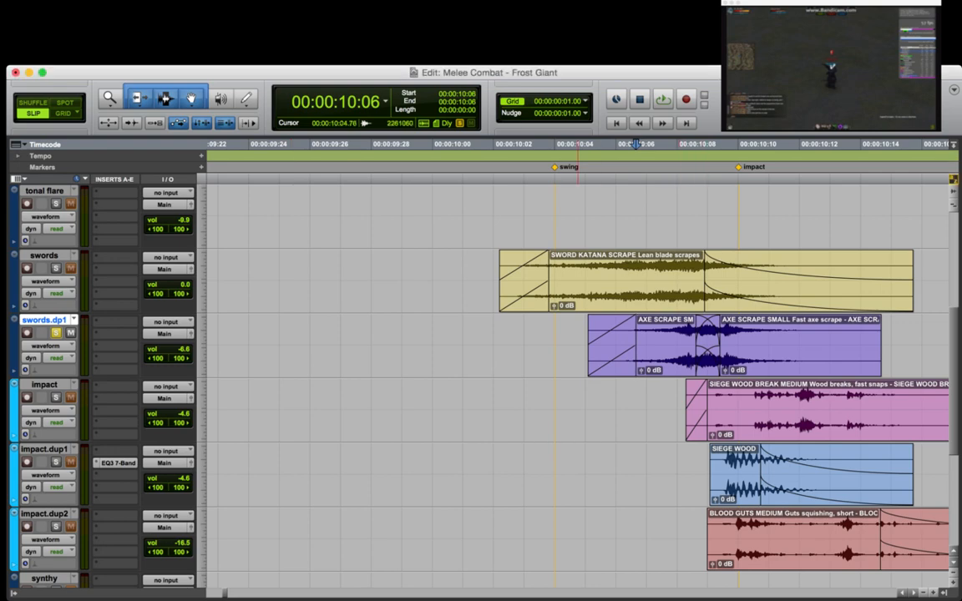
left_click(570, 143)
key("space")
left_click(755, 333)
key("t")
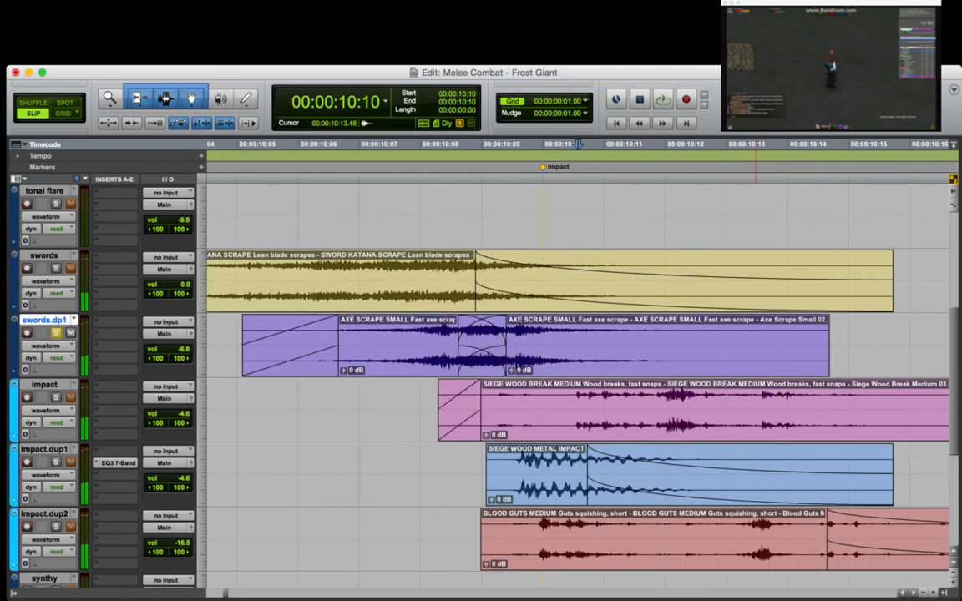
key("r")
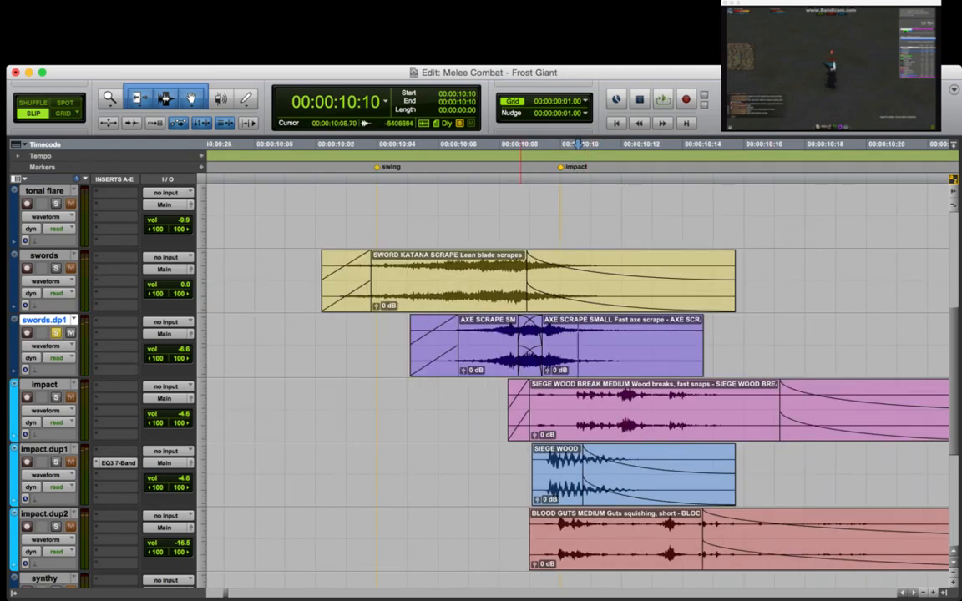
Consolidate the two crossfaded axe scrapes on swords.dp1 at the second swing into a single clip.
left_click(507, 359)
left_click(603, 365, "shift")
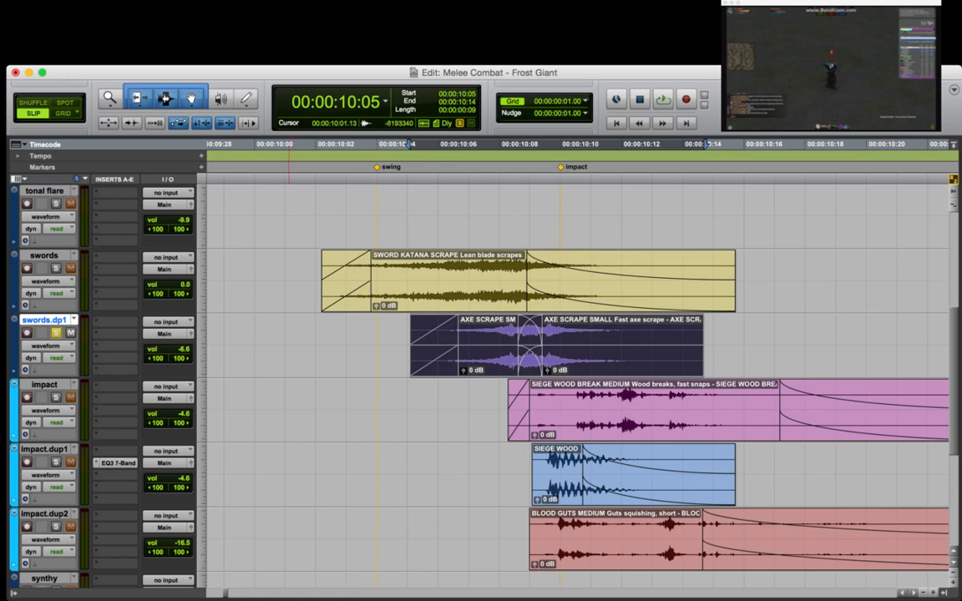
key("alt+shift+3")
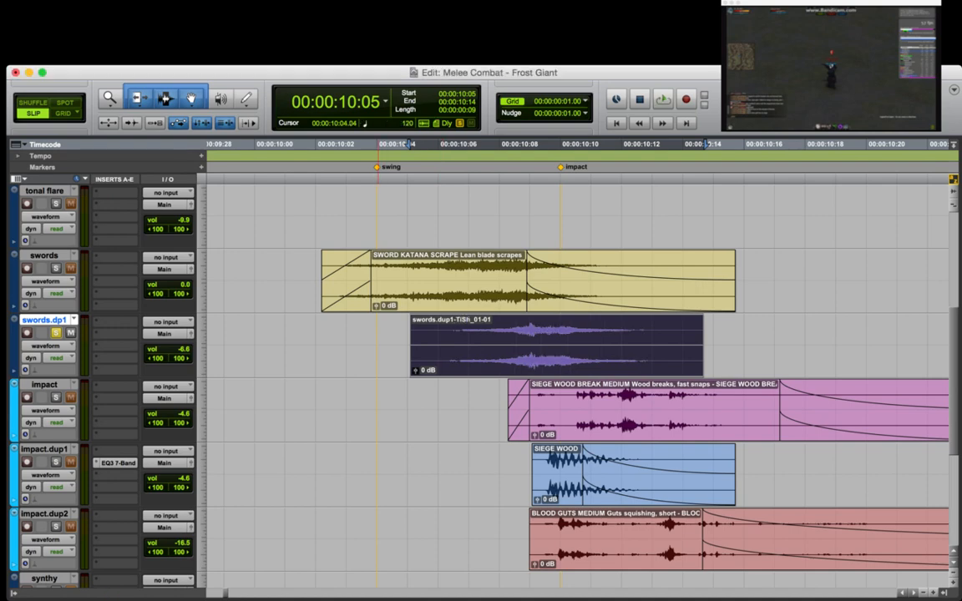
Unsolo swords.dp1 and audition the full second-swing layering from 00:00:10:01.
left_click(318, 347)
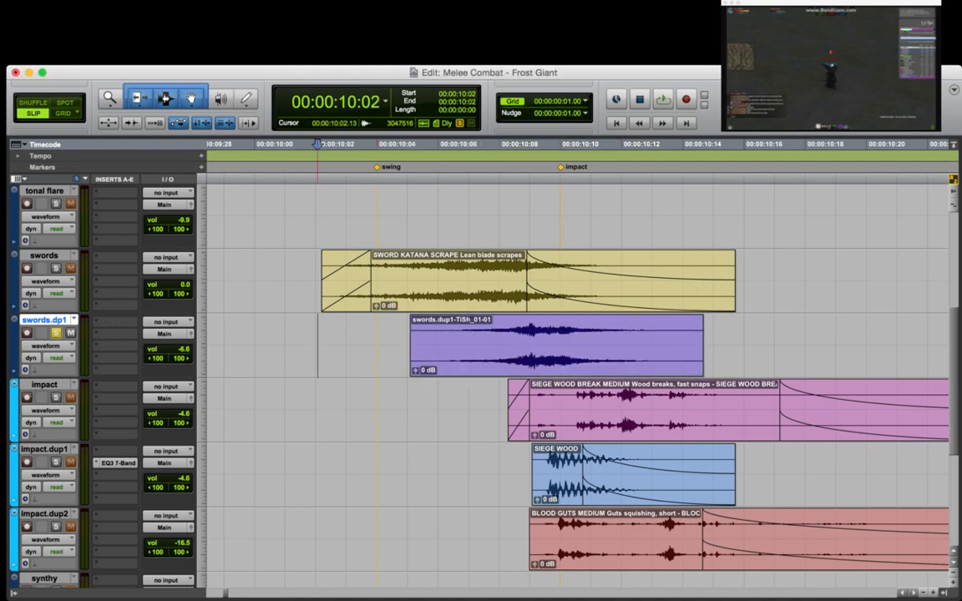
left_click(292, 347)
left_click(56, 332)
key("space")
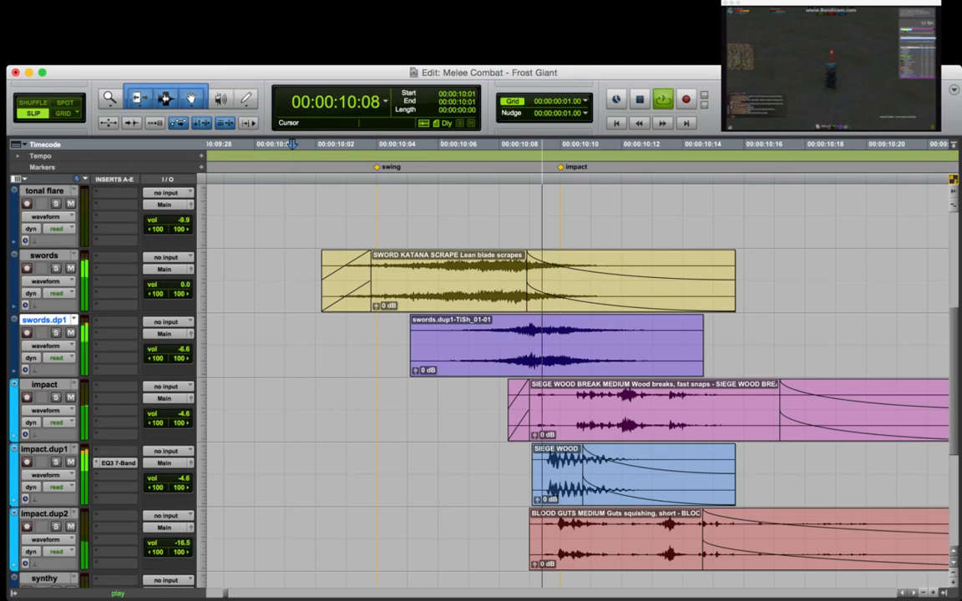
key("space")
Solo the impact track and audition its wood break at the second swing from 00:00:10:04.
left_click(388, 401)
key("shift+s")
key("space")
key("r")
key("r")
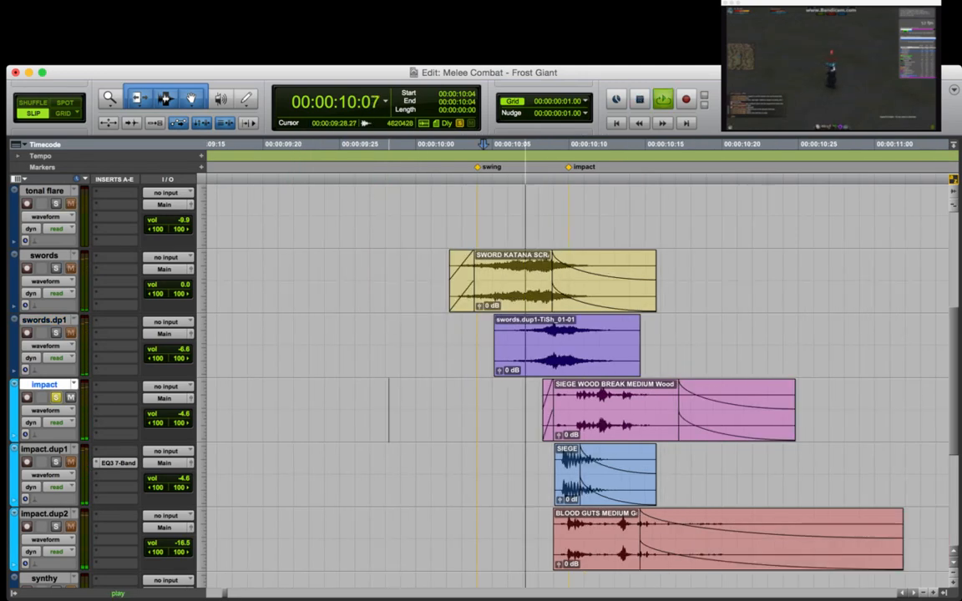
key("space")
Move the spare Siege Wood Break Medium clip from impact.dup2 up to the impact track at 00:00:55:02.
left_click(593, 401)
key("r")
key("r")
key("r")
key("r")
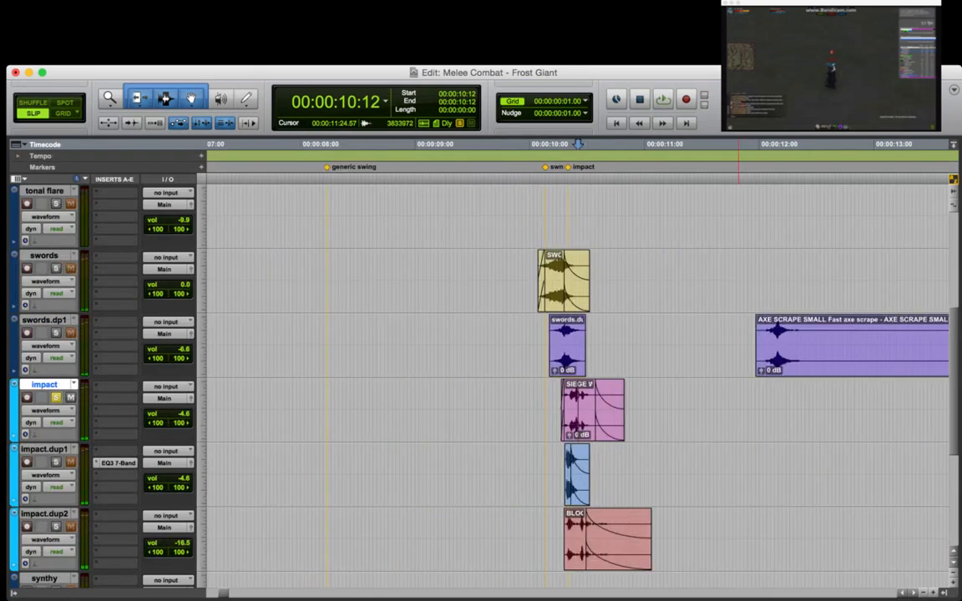
key("r")
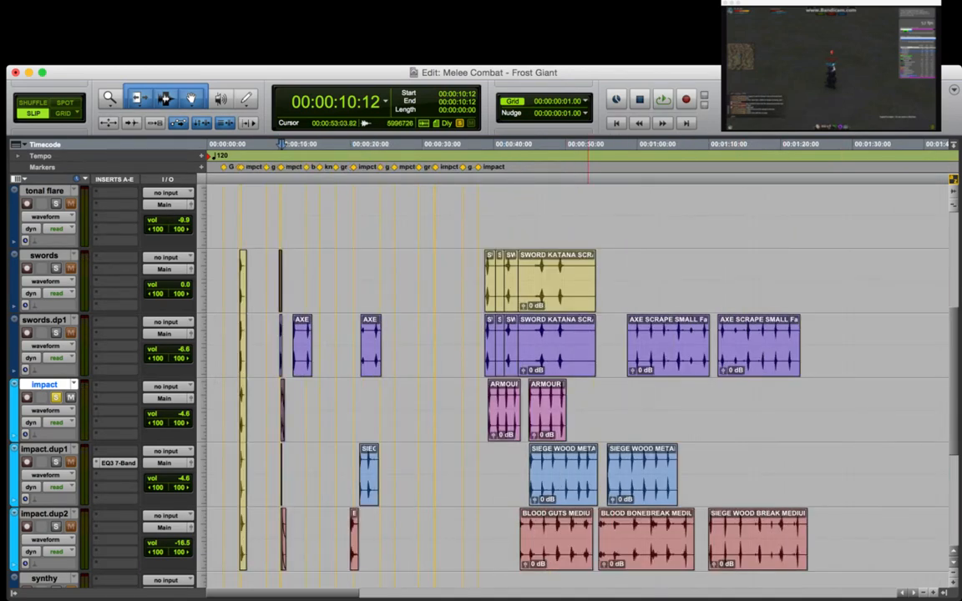
left_click_drag(758, 549, 652, 420)
key("t")
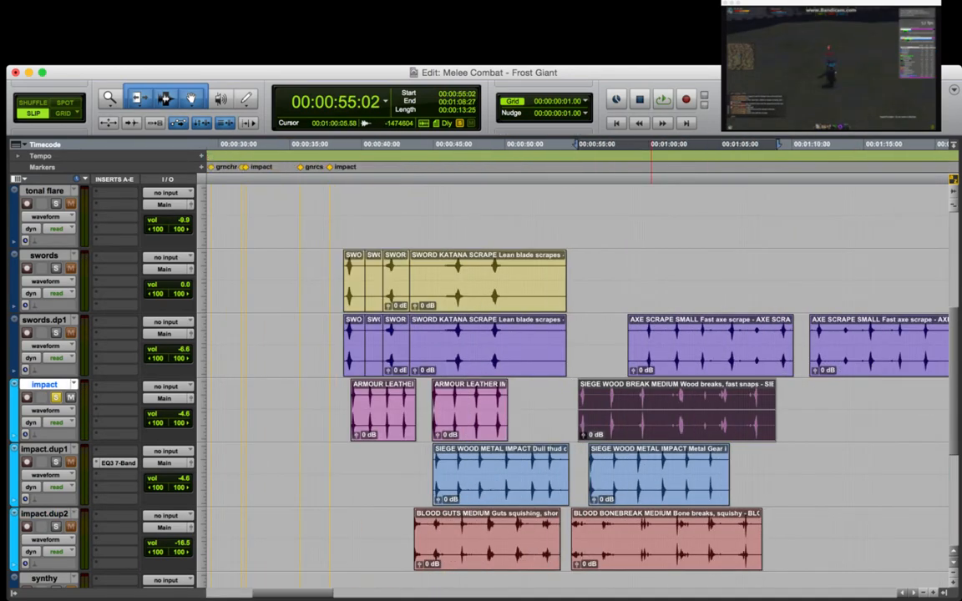
Audition the early hits of the spare wood break clip from 00:00:57:01 and 00:00:59:08.
key("t")
key("t")
left_click(691, 400)
key("t")
key("space")
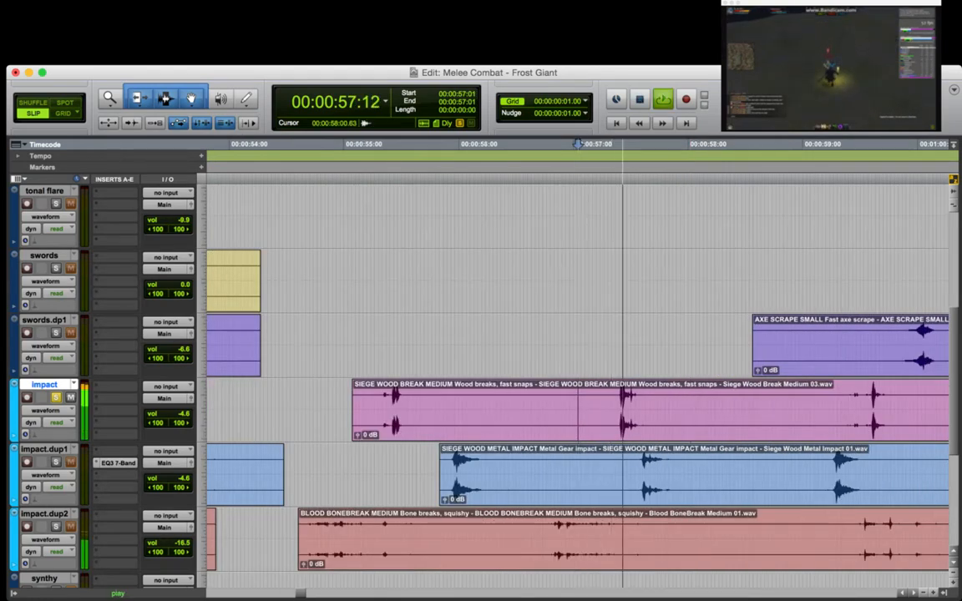
key("space")
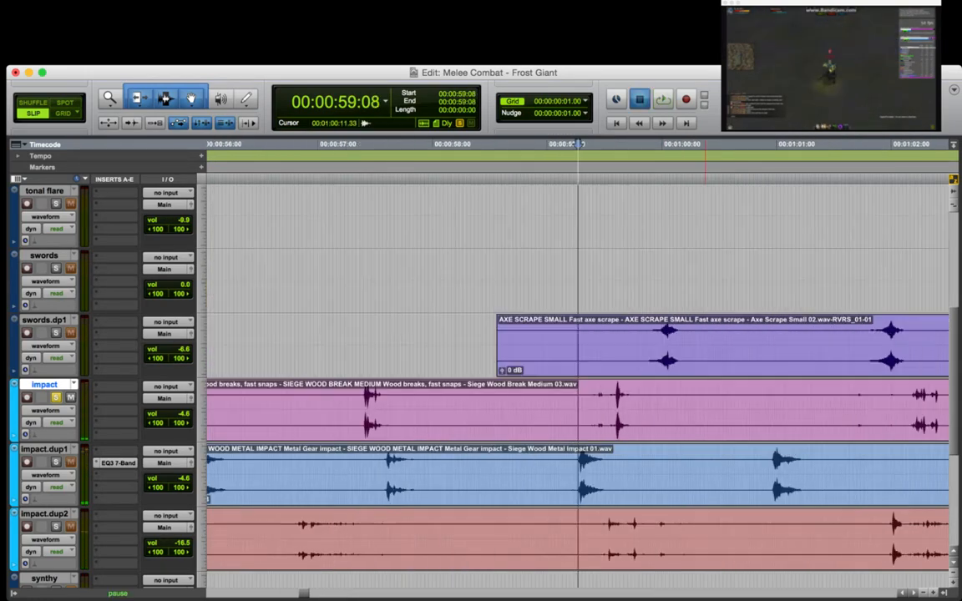
key("space")
key("r")
key("space")
Audition the remaining wood break variations on the impact track from 00:01:01:29, 00:01:05:02 and 00:01:07:12.
left_click(733, 410)
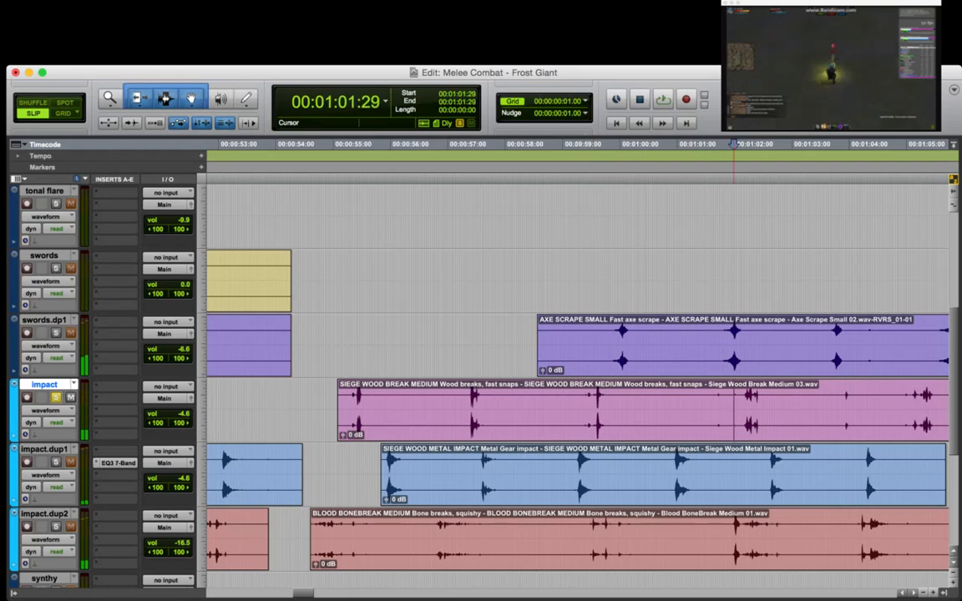
key("space")
key("space")
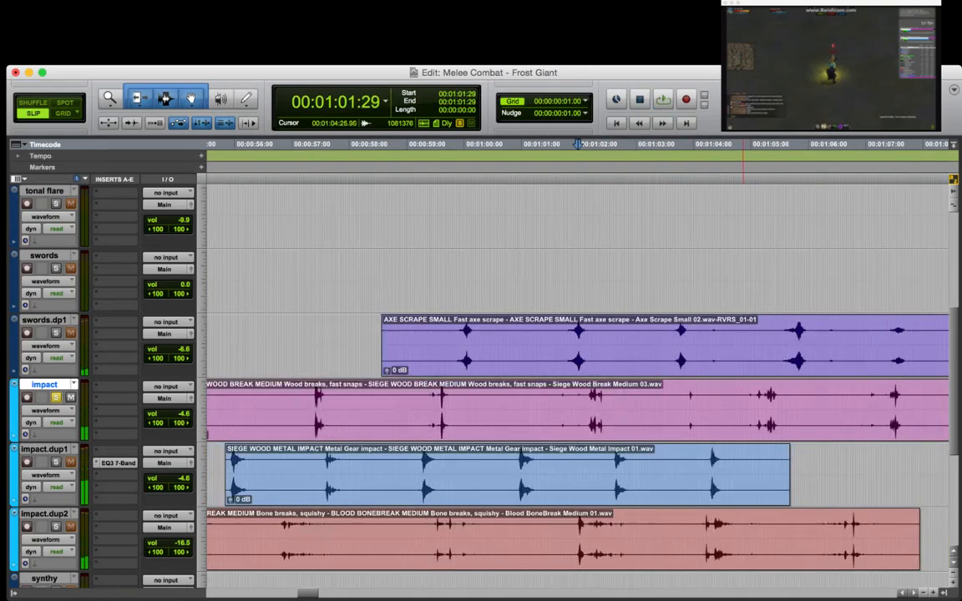
left_click(754, 410)
key("space")
key("space")
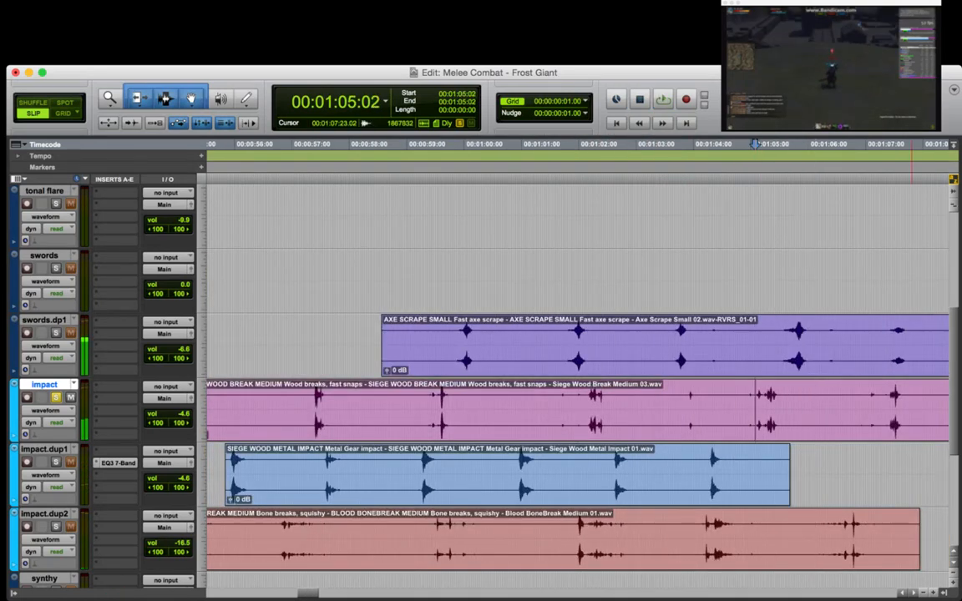
left_click(890, 410)
key("space")
key("t")
key("r")
key("r")
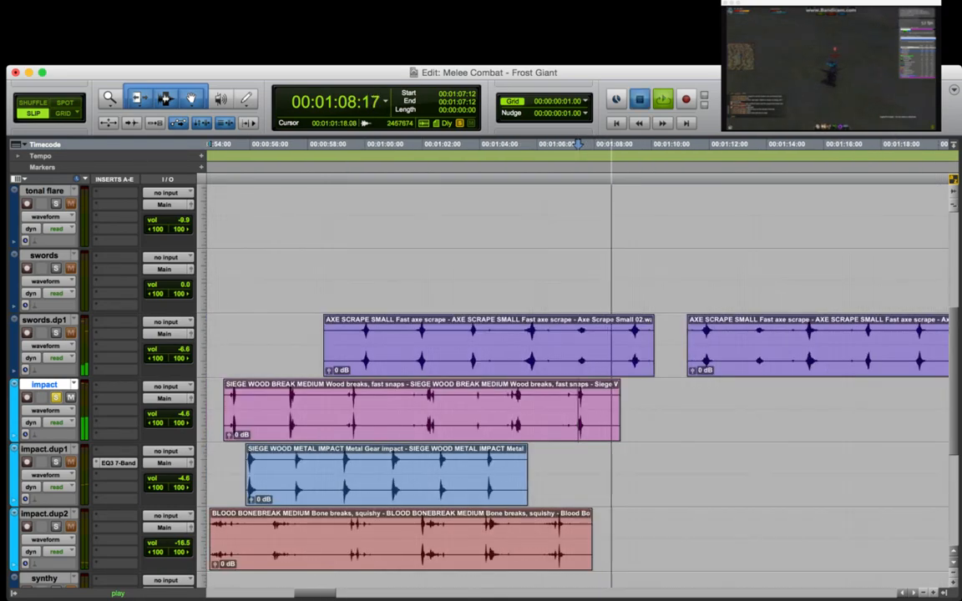
key("space")
Select and copy the wood break hit between 00:00:59:13 and 00:01:00:02 on the impact track.
left_click(423, 410)
key("t")
key("t")
key("r")
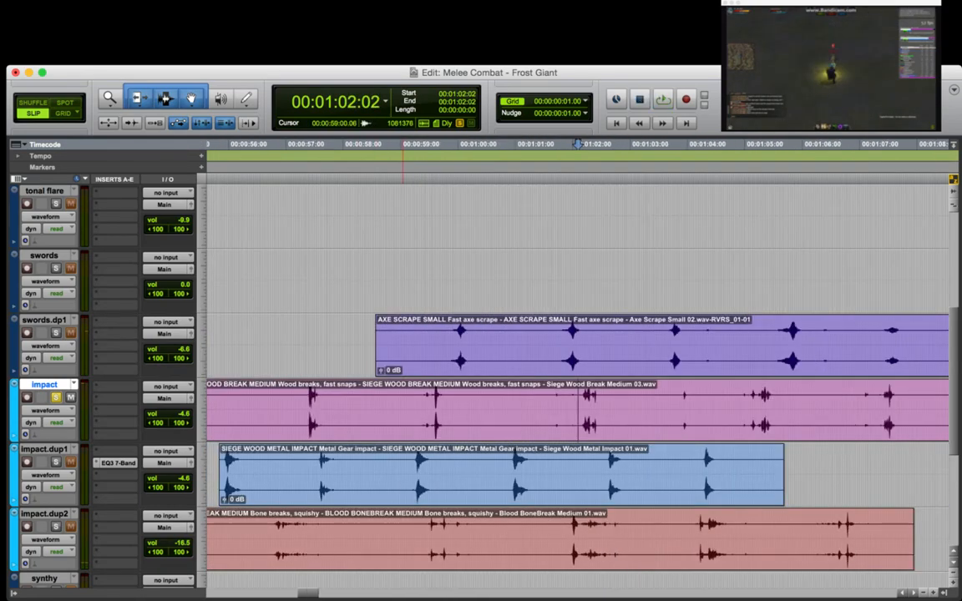
left_click_drag(429, 410, 459, 410)
key("r")
key("r")
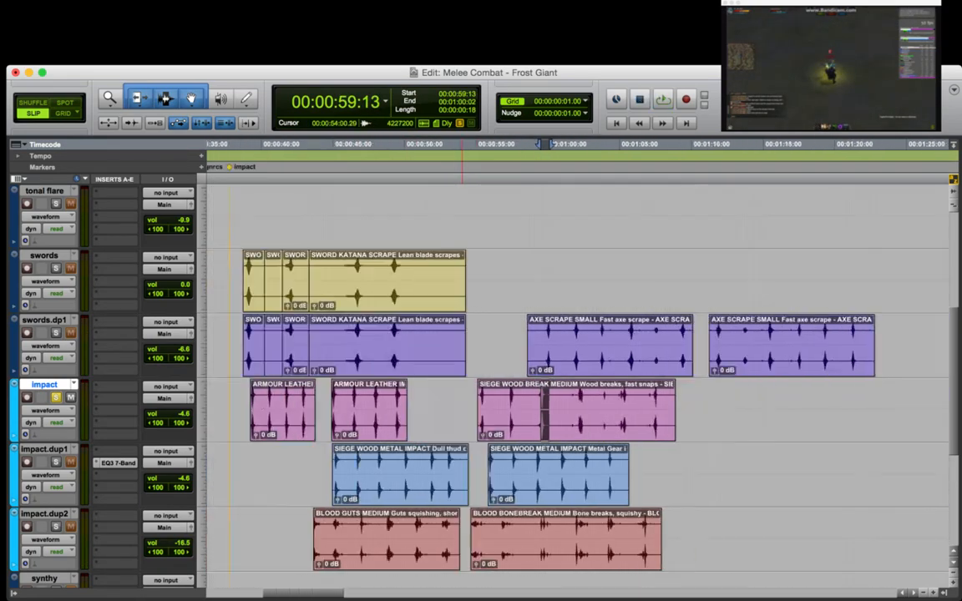
Replace the second swing's wood break on the impact track with the copied hit, pasted at 00:00:10:07.
key("r")
left_click(230, 409)
key("t")
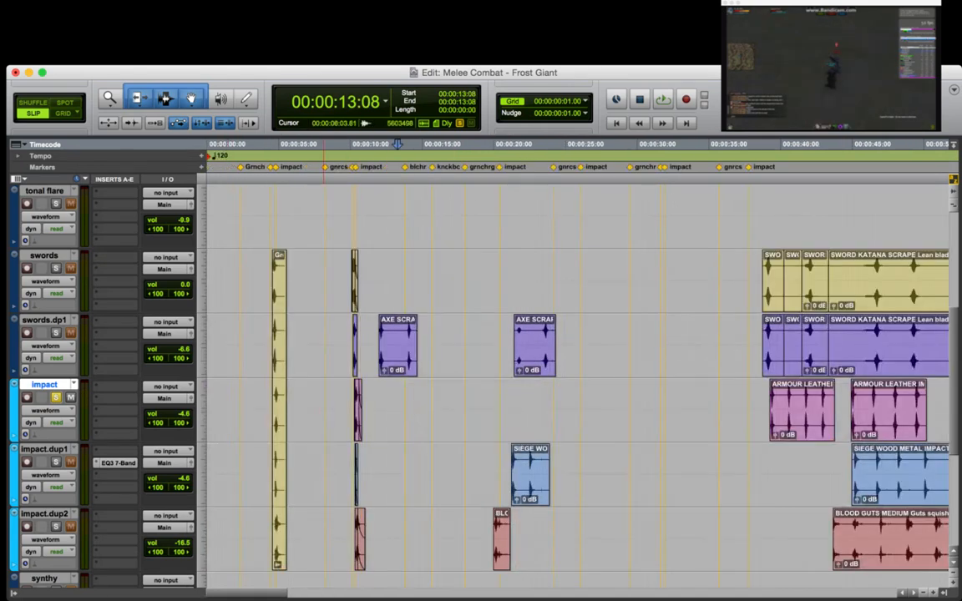
left_click(343, 410)
key("t")
key("t")
key("t")
left_click(687, 410)
key("t")
key("t")
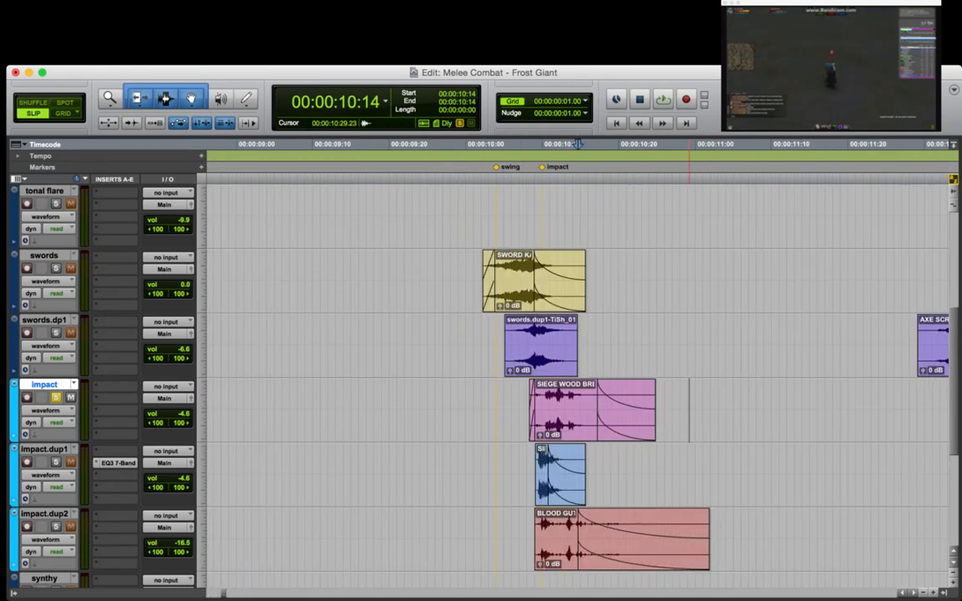
left_click(587, 424)
key("Delete")
left_click(473, 410)
key("super+v")
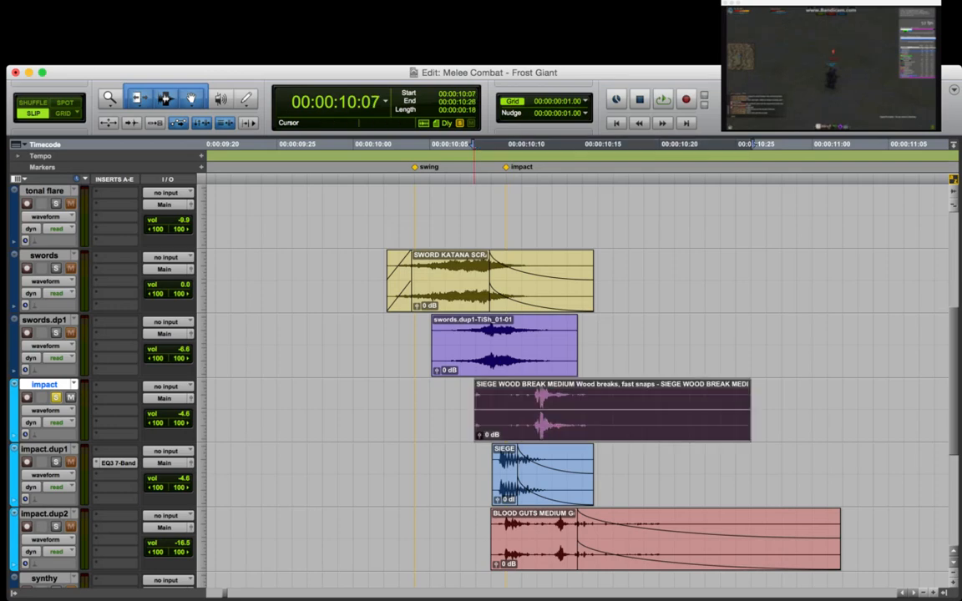
Trim the front of the pasted wood break and shift the clip to start at 00:00:10:08.
key("t")
left_click(646, 401)
key("a")
mouse_move(672, 424)
left_mouse_down()
mouse_move(640, 424)
mouse_move(686, 424)
mouse_move(674, 424)
left_mouse_up()
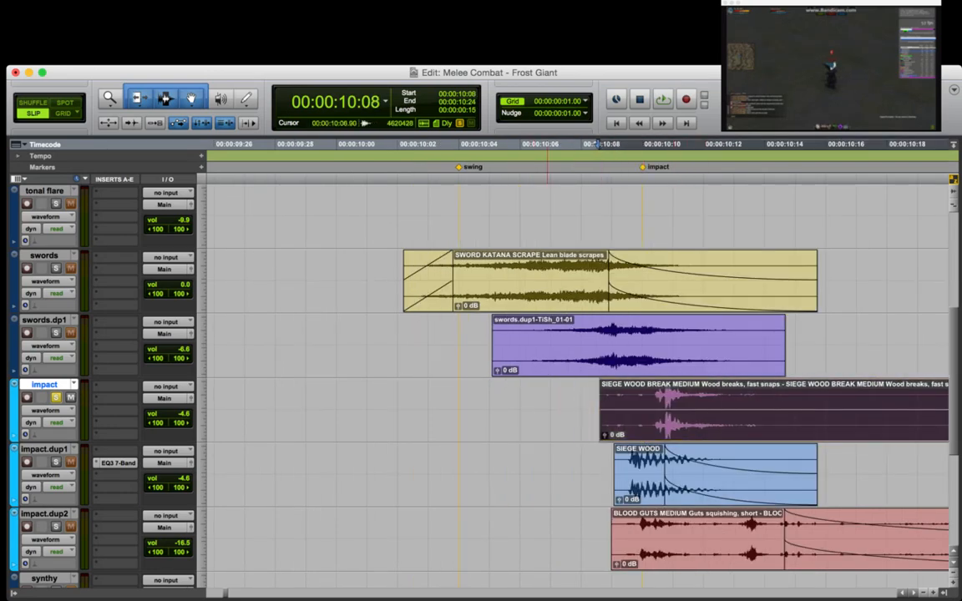
Audition the second swing with the trimmed wood break, soloing impact.dup1, and place the edit cursor at 00:00:10:08.
left_click(519, 466)
key("shift+s")
key("space")
key("space")
left_click(594, 466)
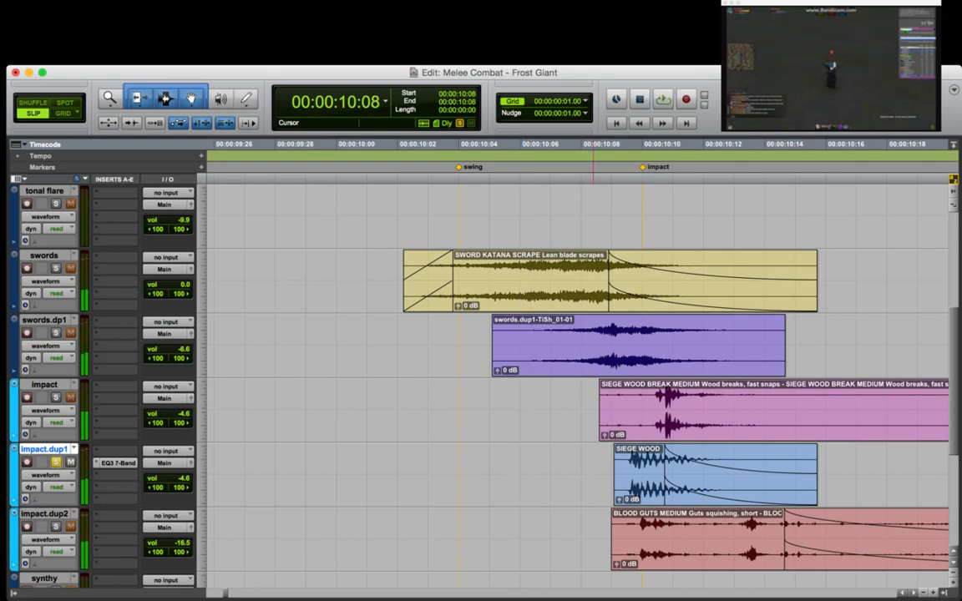
Trim the new wood break's end to 00:00:10:15, fade out its tail, and add a fade-in up to 00:00:10:09.
key("r")
key("r")
left_click(628, 402)
key("t")
key("t")
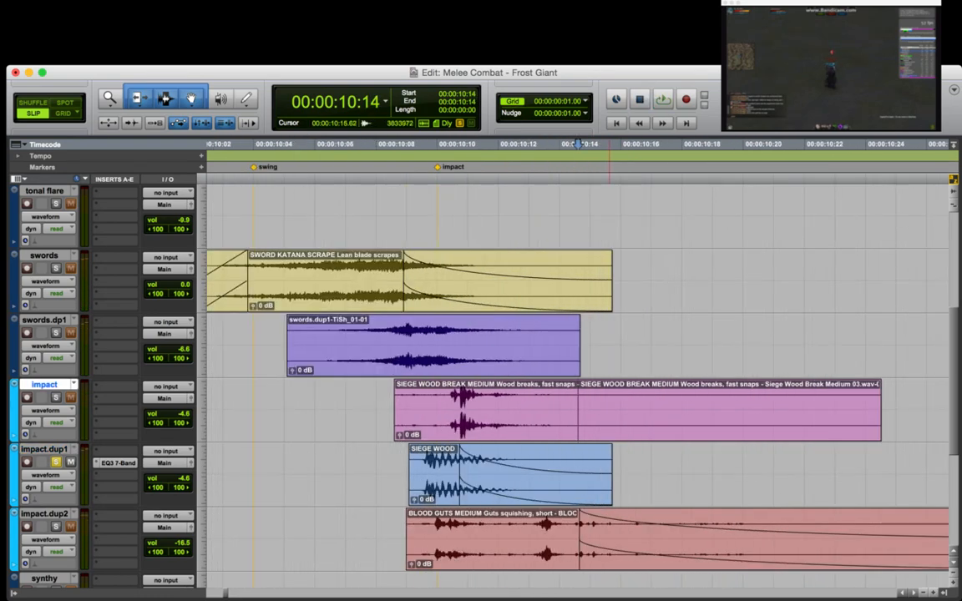
left_click(609, 402)
key("s")
left_click(538, 402)
key("g")
left_click(424, 402)
key("d")
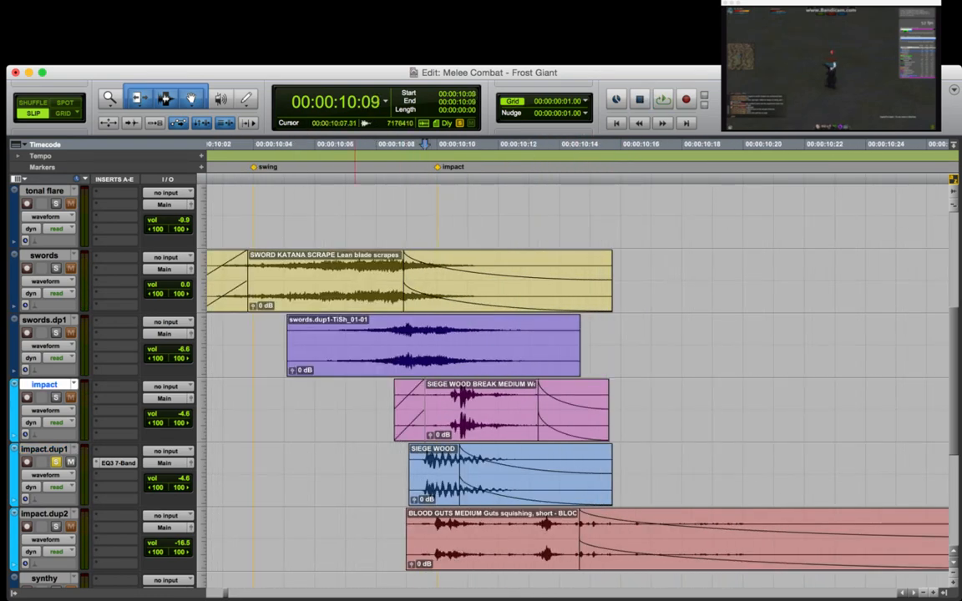
Add a short fade-in and a fade-out to the consolidated axe scrape on swords.dp1.
left_click(311, 336)
key("d")
left_click(481, 335)
key("g")
Clear the track solo and audition the complete second swing from 00:00:10:00.
key("r")
left_click(371, 336)
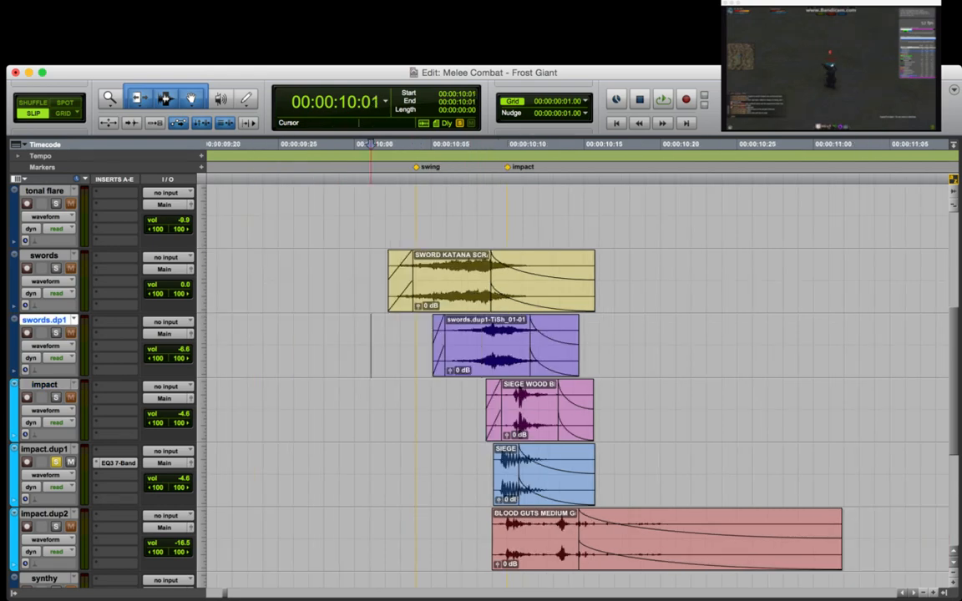
key("shift+s")
key("shift+s")
left_click(369, 337)
key("space")
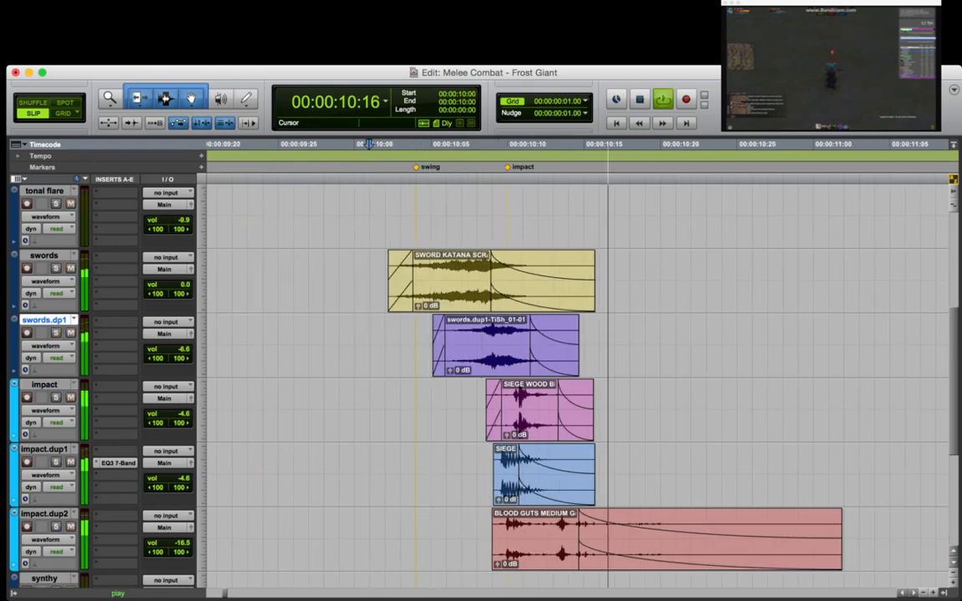
key("space")
Solo impact.dup1 and audition its wood and metal impact from 00:00:10:07.
left_click(527, 402)
key("t")
left_click(474, 468)
key("shift+s")
key("space")
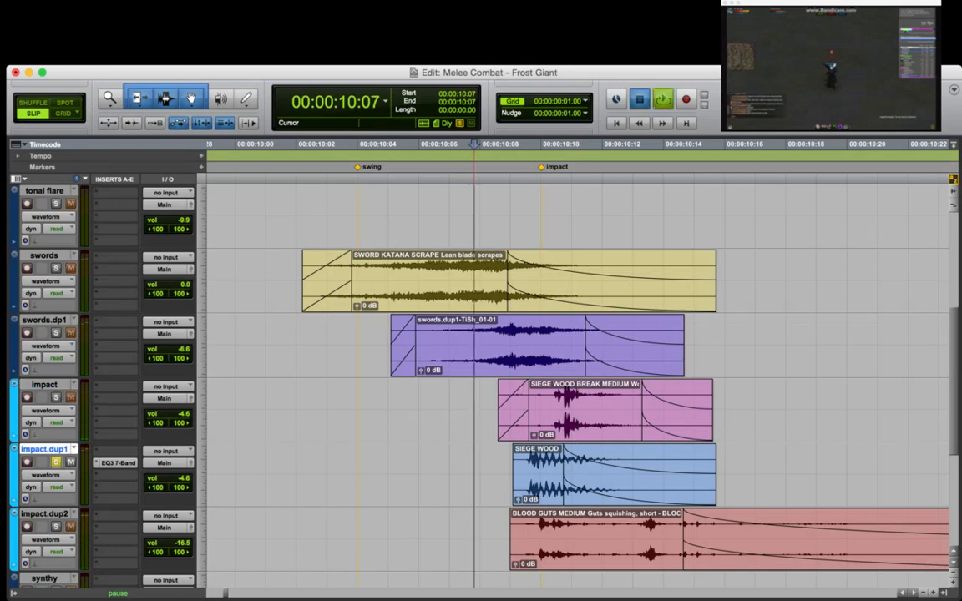
key("space")
Delete the Siege Wood impact from impact.dup1 at the second swing and play back from 00:00:10:08.
left_click(539, 489)
key("Delete")
left_click(503, 472)
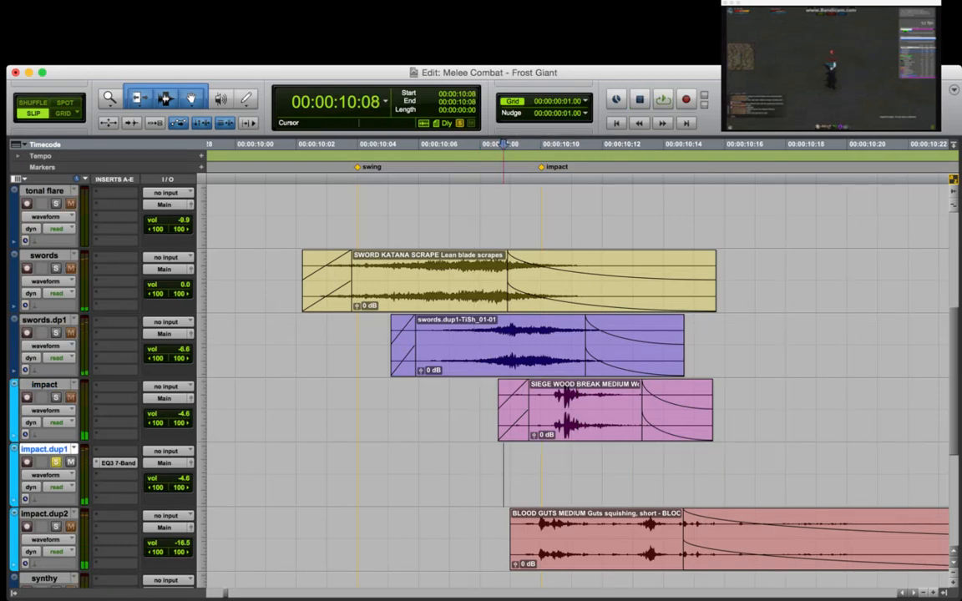
key("r")
key("r")
key("space")
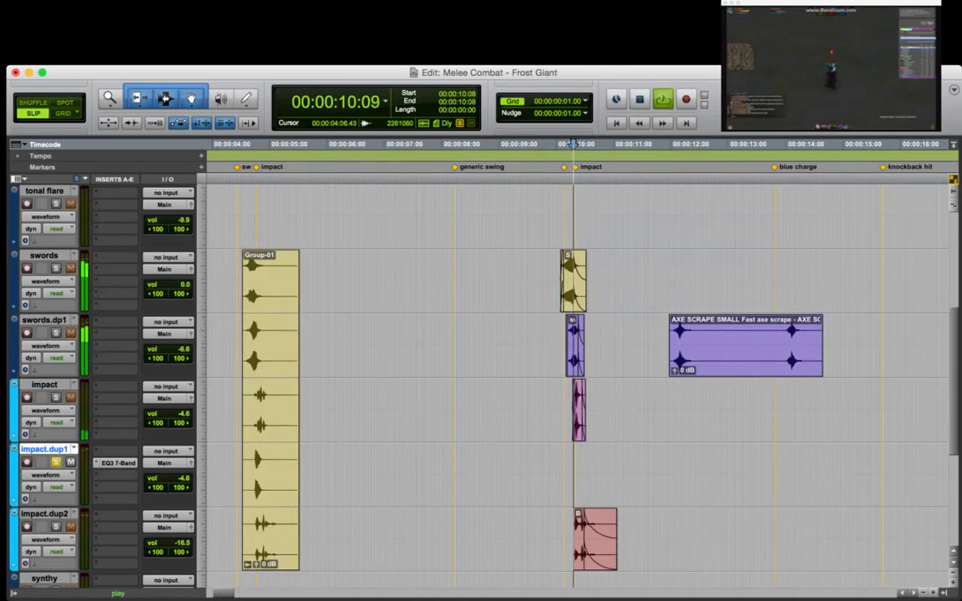
key("space")
Audition the spare dull thud hits on impact.dup1 from 00:00:21:01 and 00:00:22:14.
key("r")
key("r")
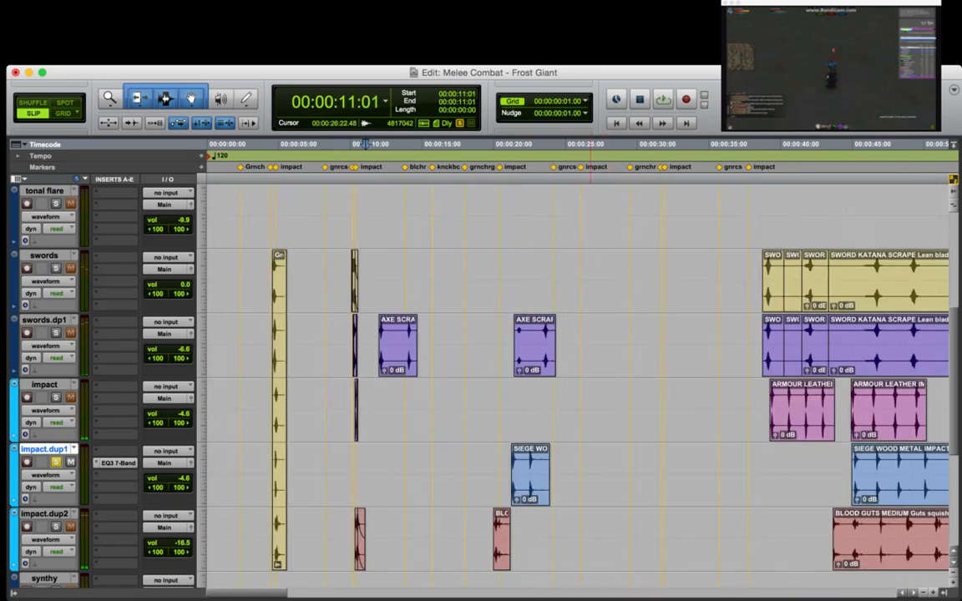
left_click(508, 474)
key("space")
key("t")
key("t")
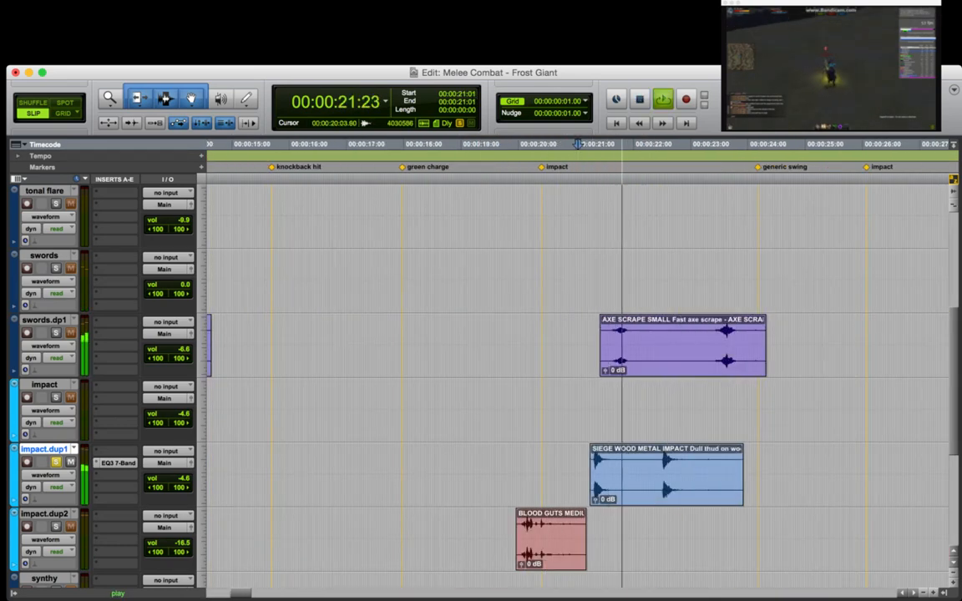
key("space")
key("t")
key("space")
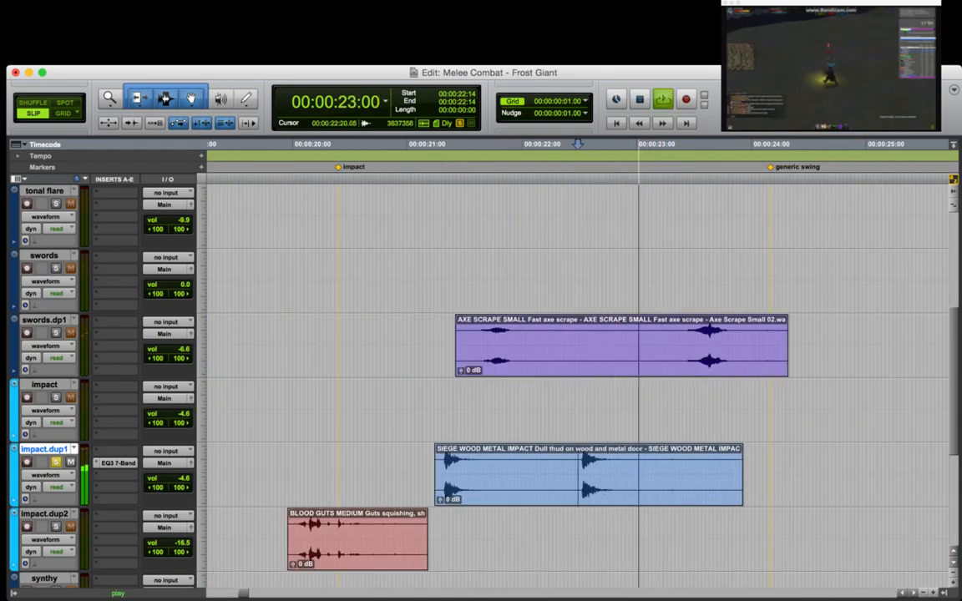
key("r")
key("space")
Cut the dull thud between 00:00:22:14 and 00:00:23:04 on impact.dup1 and paste it at 00:00:10:11.
left_click_drag(578, 474, 615, 474)
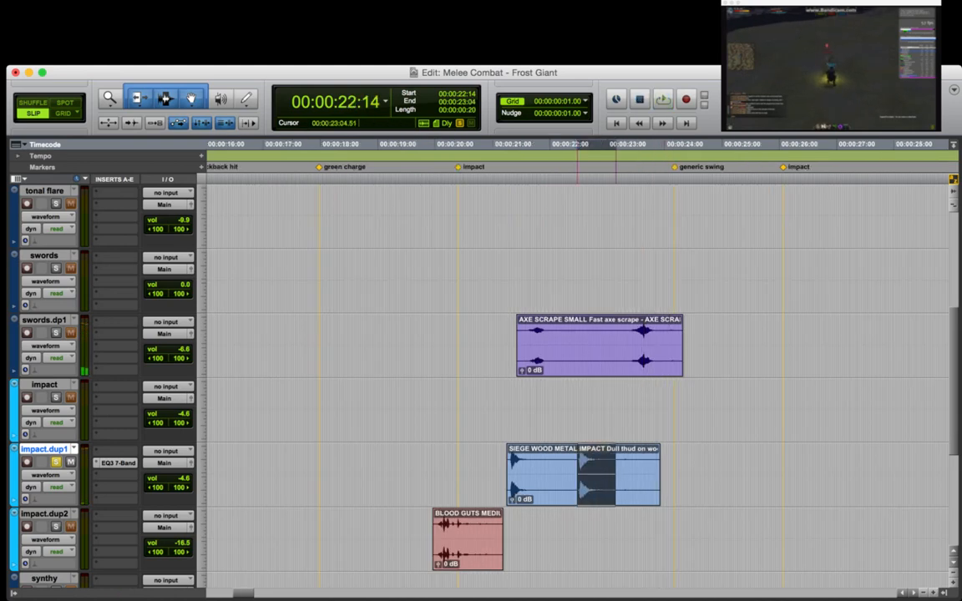
key("Delete")
key("r")
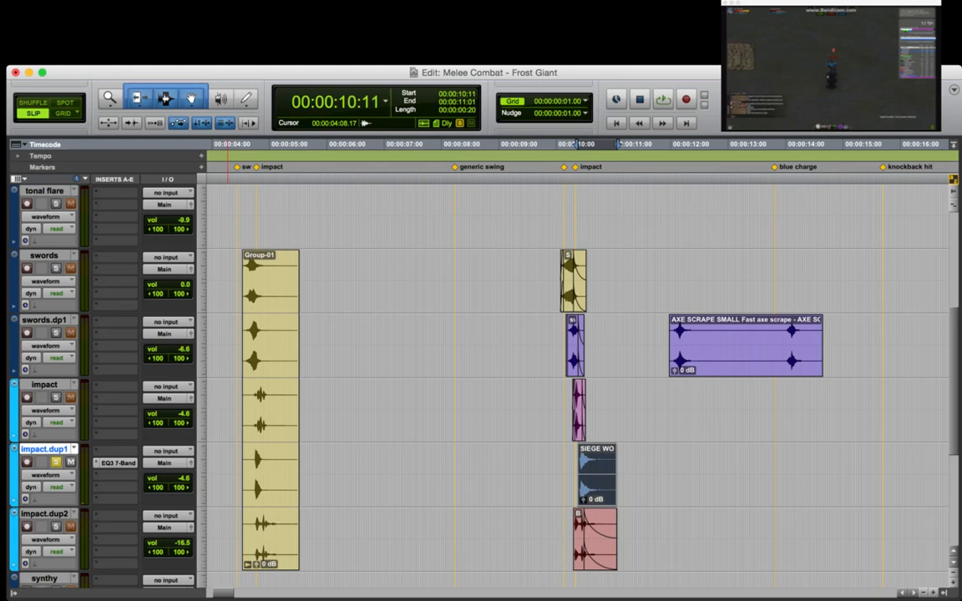
key("t")
key("t")
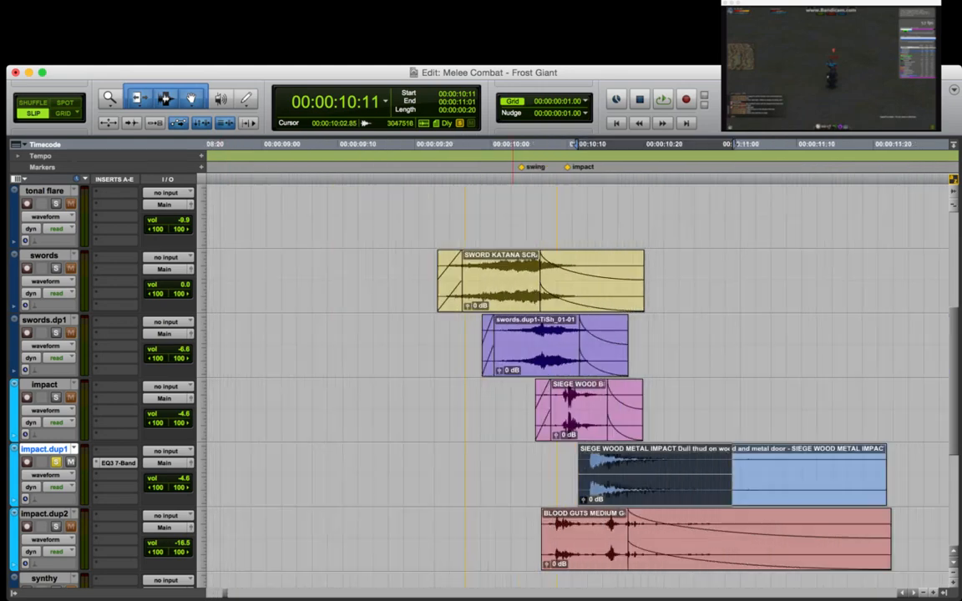
Shift the pasted dull thud earlier to align its hit with the impact marker, and unsolo impact.dup1 with the cursor at 00:00:09:29.
left_click_drag(640, 491, 589, 490)
left_click(567, 461)
key("t")
key("r")
left_click(402, 467)
key("shift+s")
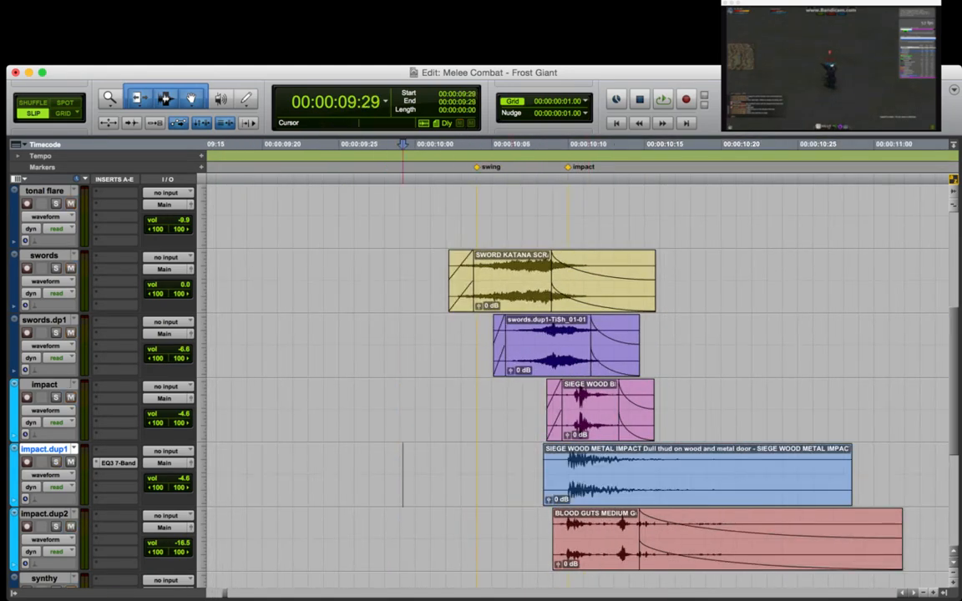
Shift the dull thud on impact.dup1 slightly toward the end of the timeline and play it back soloed from 00:00:10:01.
key("space")
key("space")
left_click_drag(622, 488, 642, 488)
left_click(442, 480)
key("shift+s")
key("space")
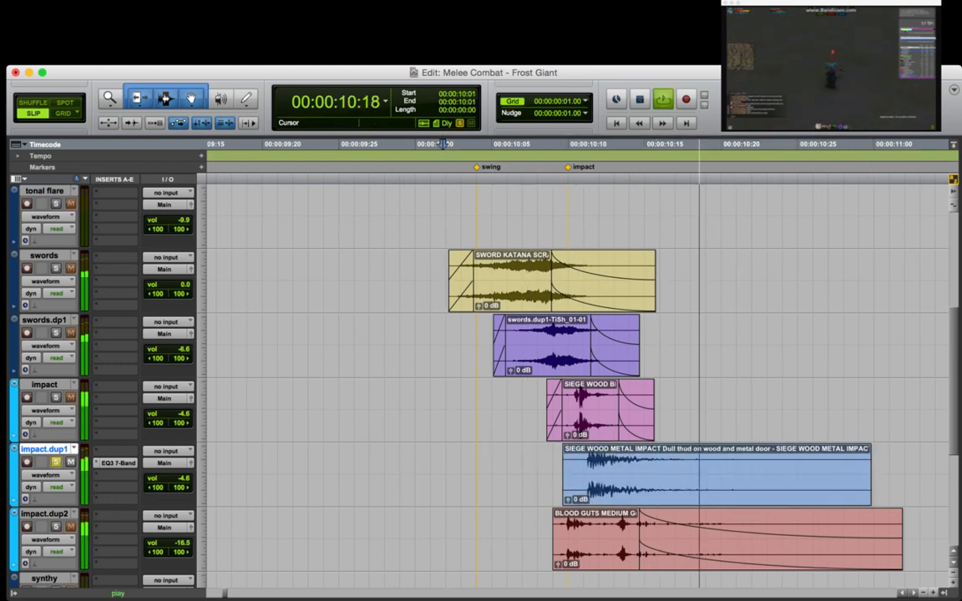
key("space")
Trim the dull thud's end to 00:00:10:21, fade it out from 00:00:10:13 and play it back.
left_click(716, 465)
left_click(736, 465)
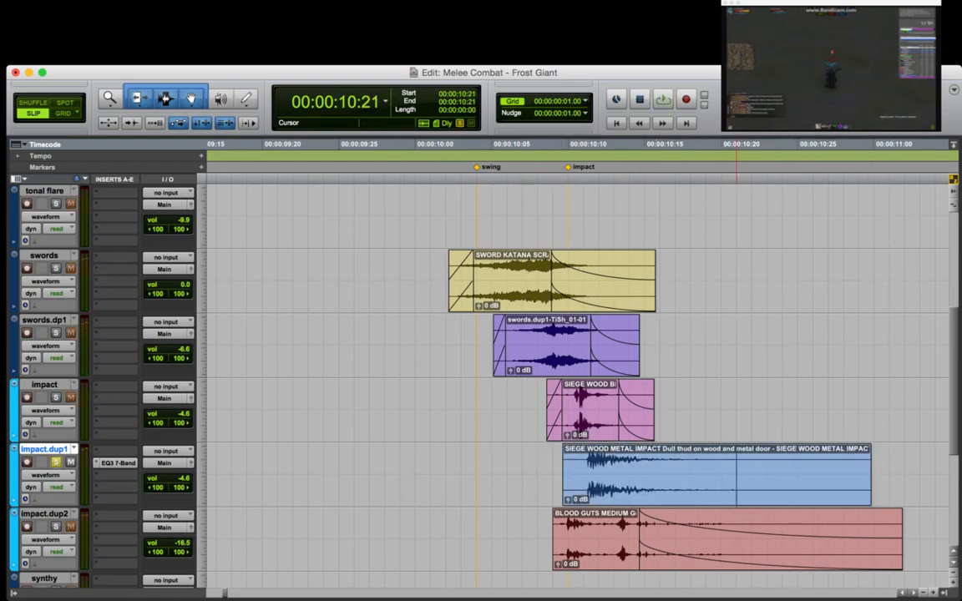
key("s")
left_click(621, 466)
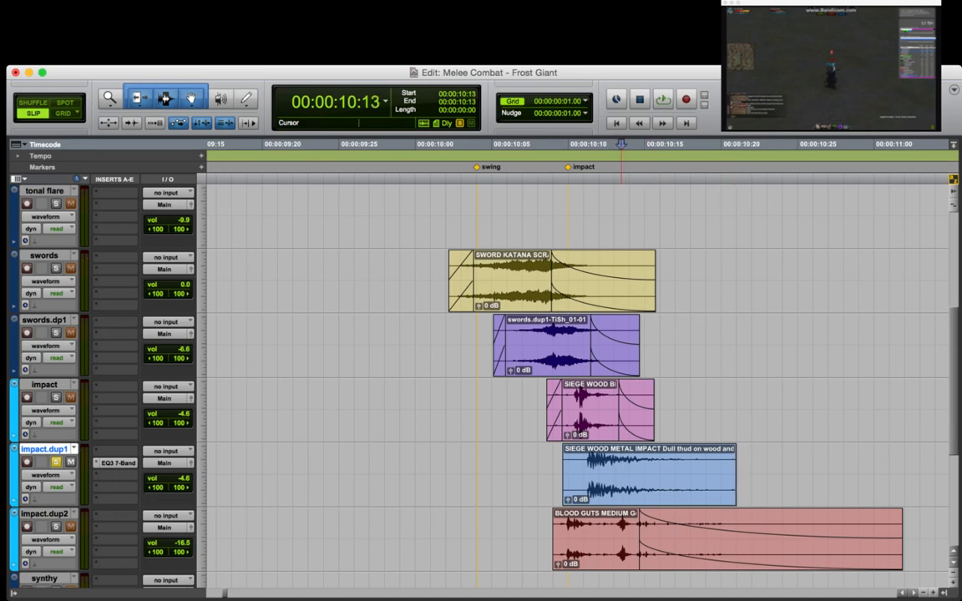
key("g")
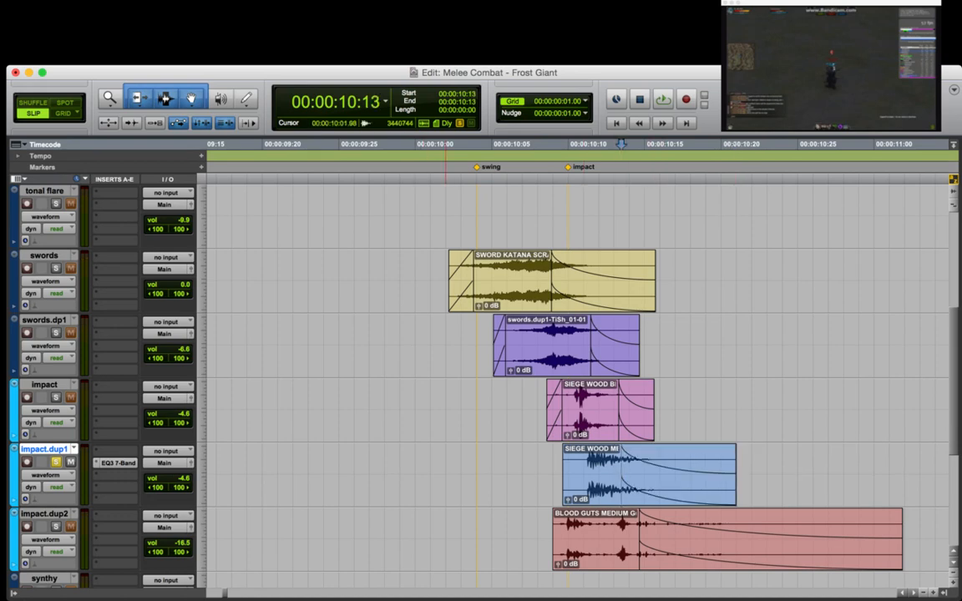
left_click(429, 469)
key("space")
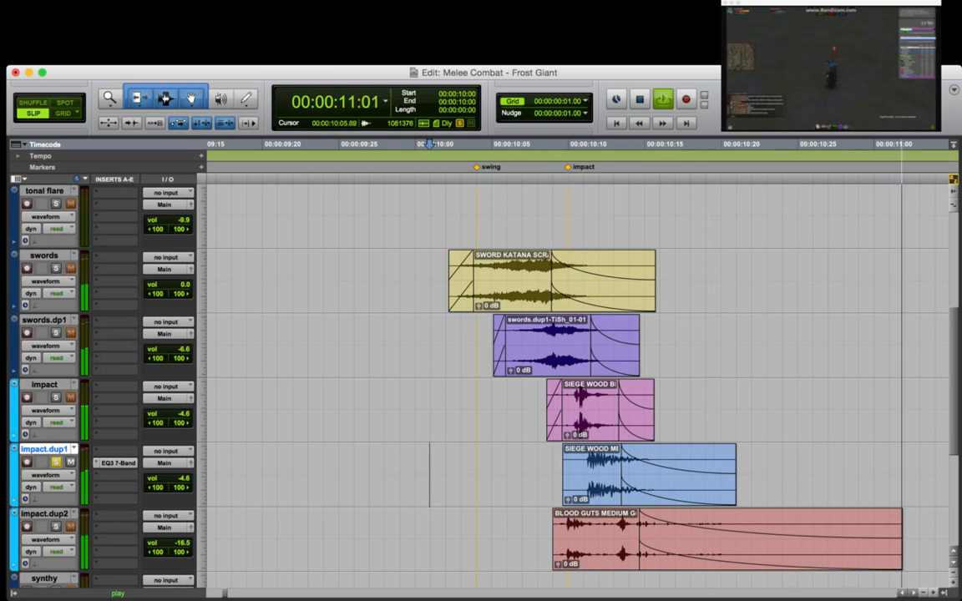
key("space")
Shorten the dull thud's fade-out and trim its end to 00:00:10:17, playing back from 00:00:10:00.
left_click(648, 465)
key("g")
left_click(689, 465)
key("s")
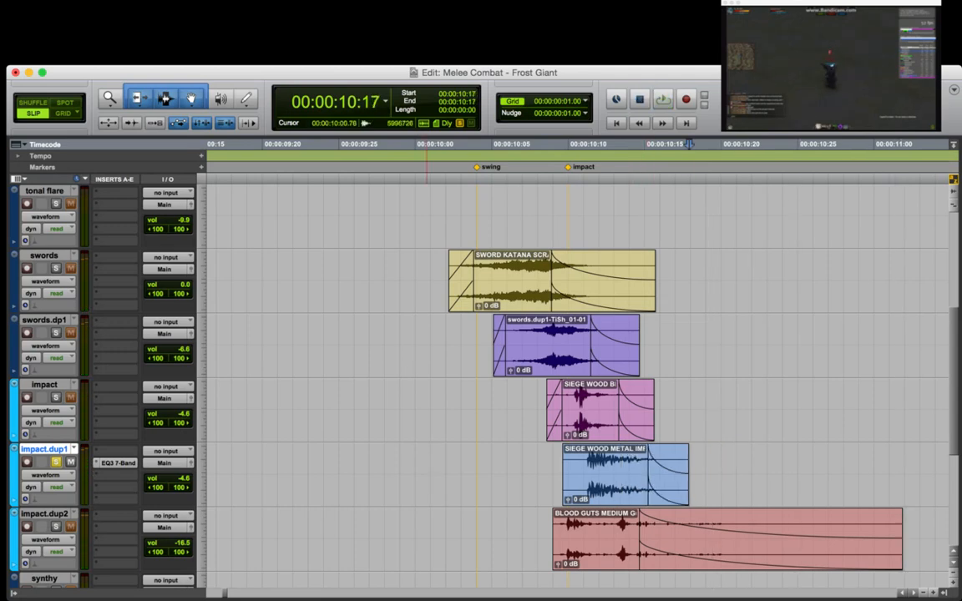
left_click(423, 143)
key("space")
key("space")
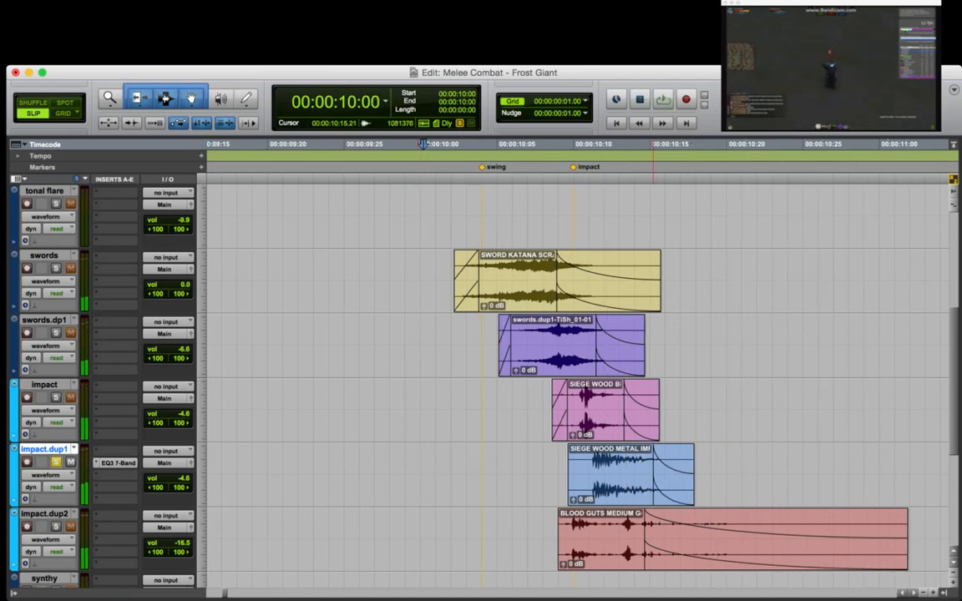
Unsolo impact.dup1 and play the full second swing from 00:00:09:28.
left_click(405, 471)
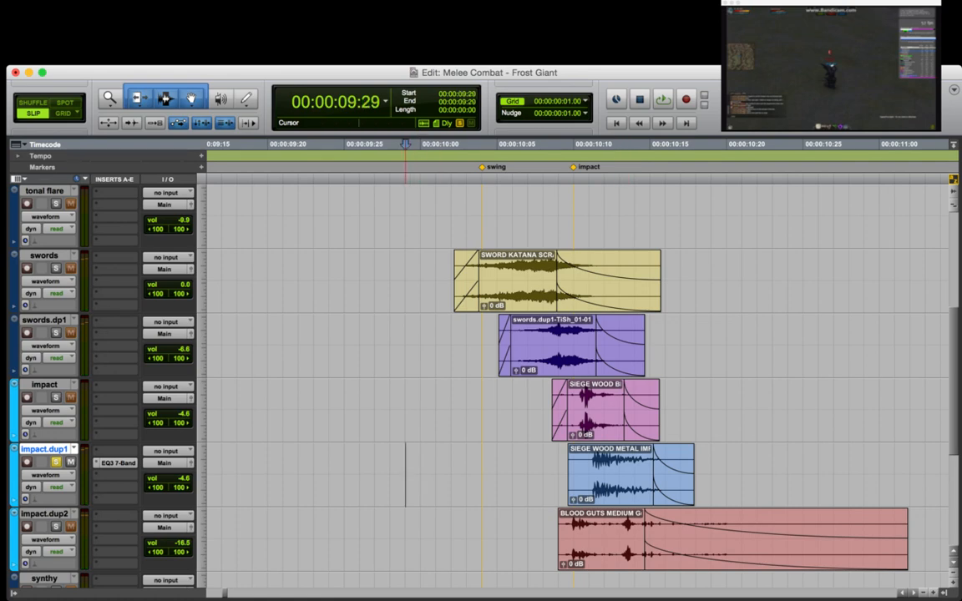
key("shift+s")
left_click(400, 472)
key("space")
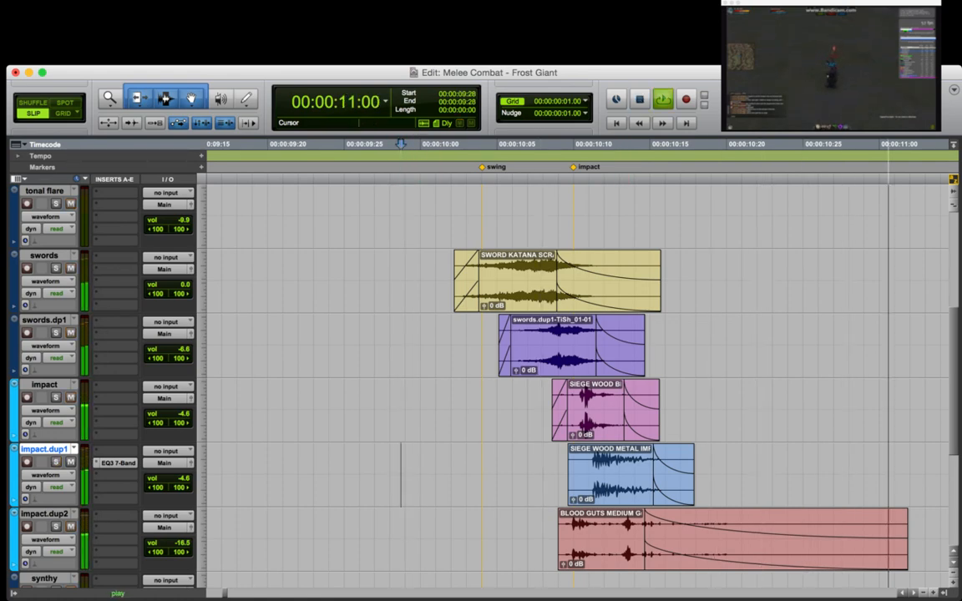
key("space")
Shift the faded dull thud earlier so its hit falls just ahead of the impact marker, and play back from 00:00:10:00.
left_click_drag(551, 472, 677, 494)
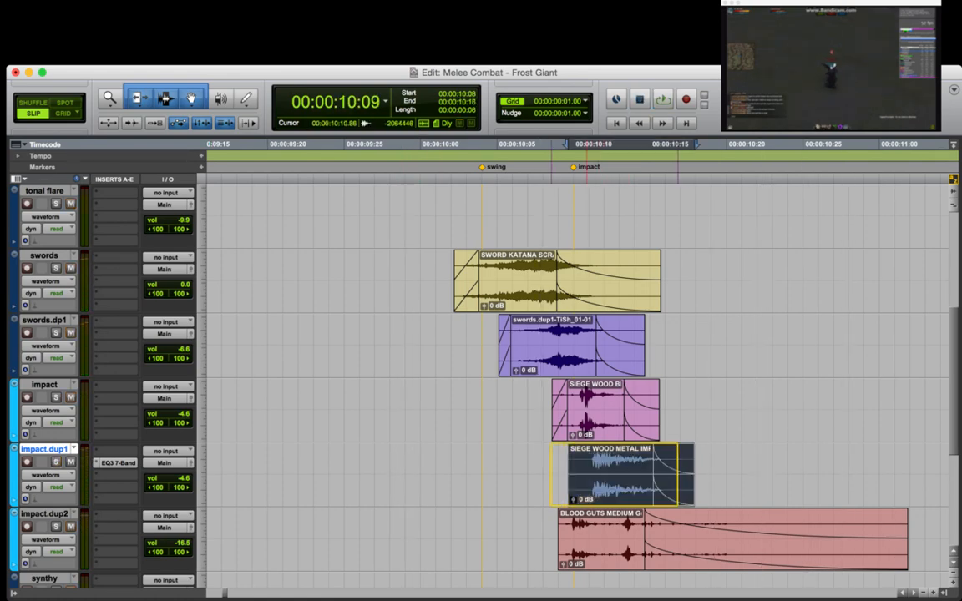
left_click_drag(586, 488, 568, 488)
left_click(433, 145)
key("space")
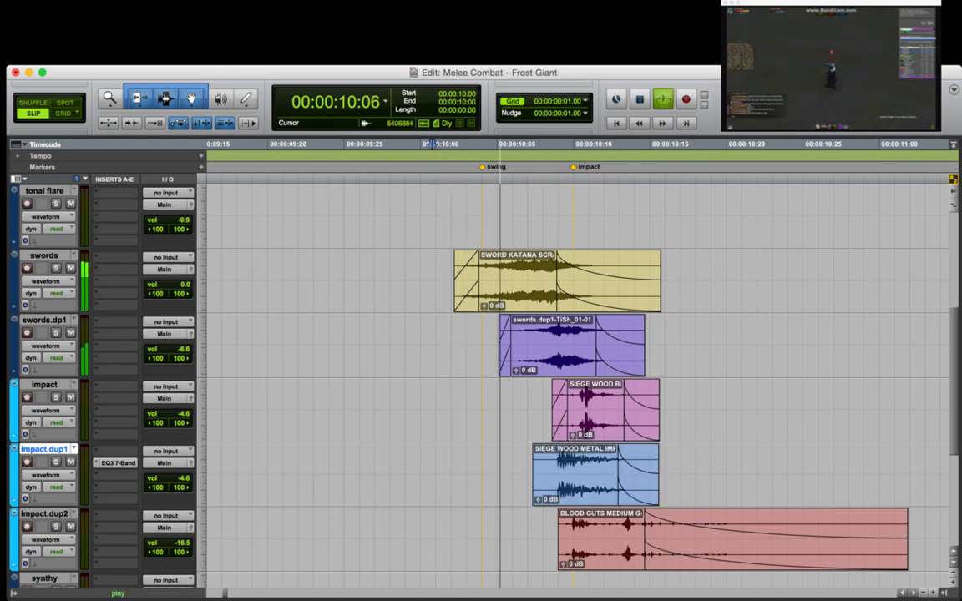
key("space")
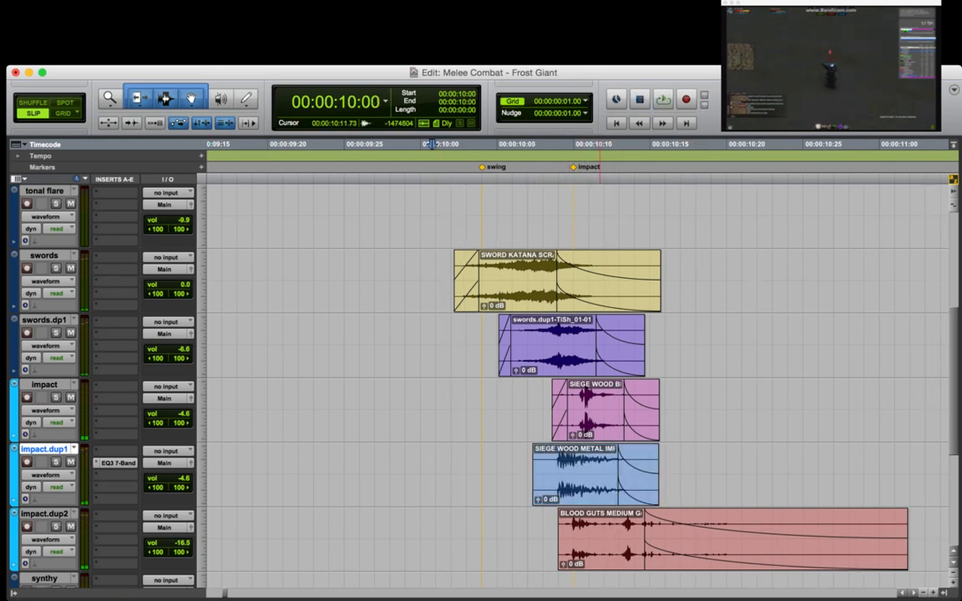
Delete the Blood Guts Medium clip from impact.dup2 at the second swing and play back the remaining layers.
left_click(604, 553)
key("Delete")
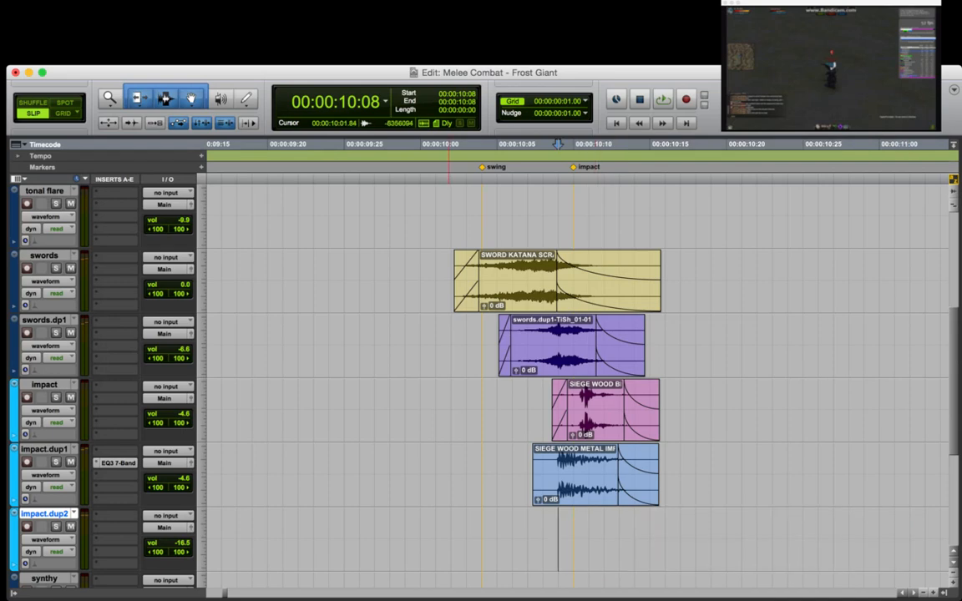
left_click(434, 476)
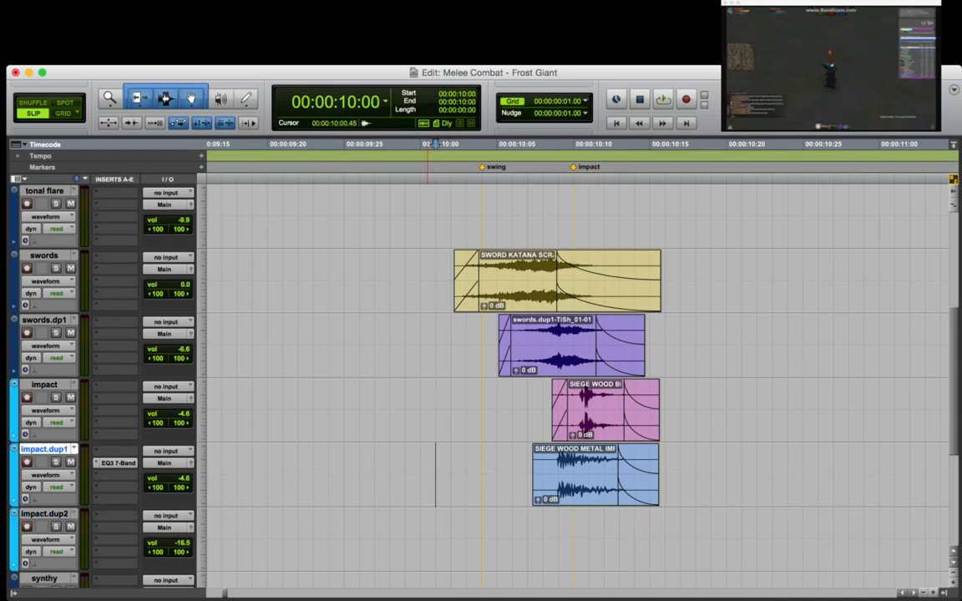
left_click(412, 476)
key("space")
key("space")
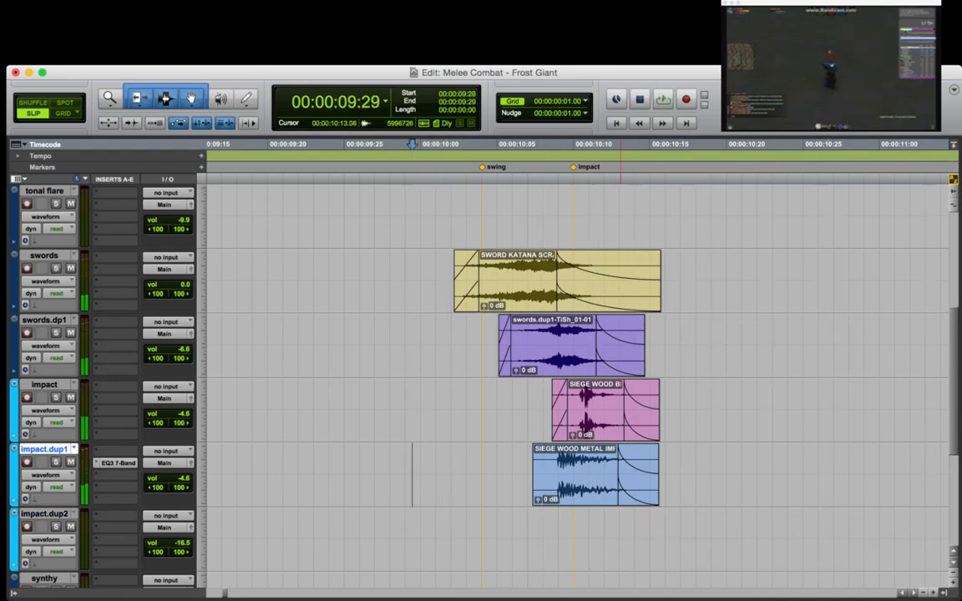
Solo the impact track and audition its wood break from 00:00:10:07, then move the solo to impact.dup1.
left_click(629, 423)
key("t")
left_click(400, 411)
left_click(56, 397)
key("space")
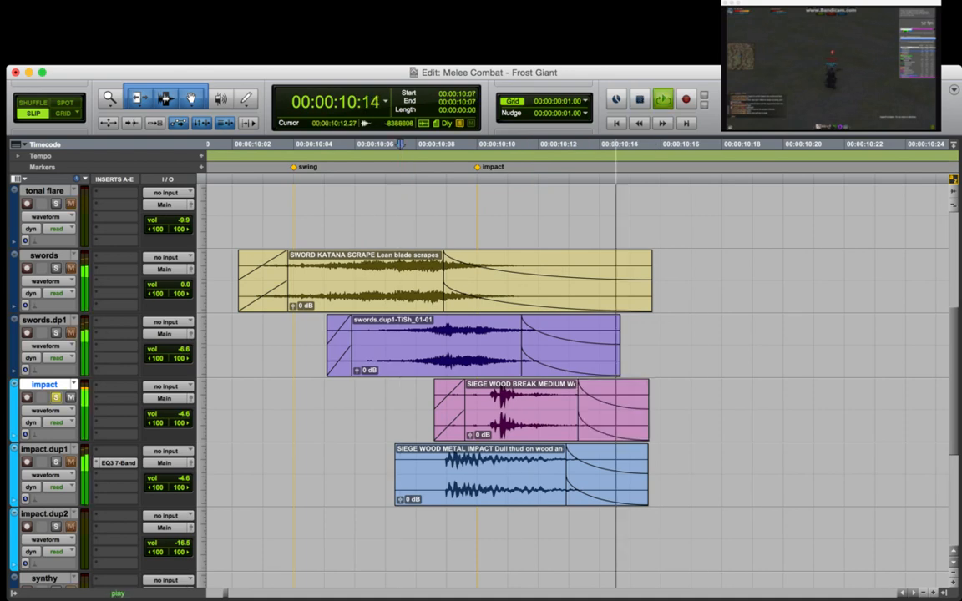
key("space")
left_click(392, 476)
left_click(56, 462)
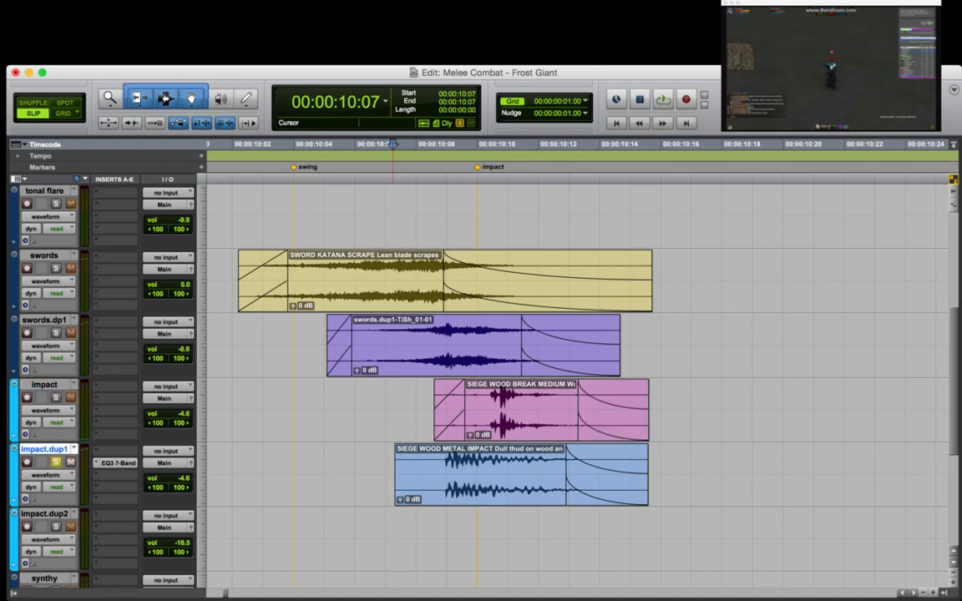
Duplicate the impact.dup2 track without its clips and place the cursor at 00:00:10:11 on the new track.
key("r")
key("r")
key("r")
key("r")
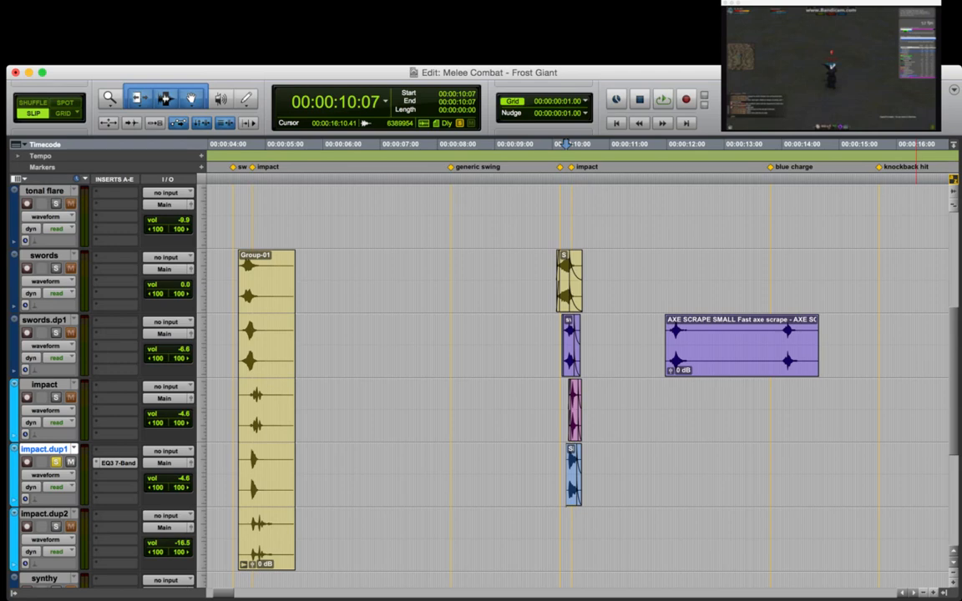
key("semicolon")
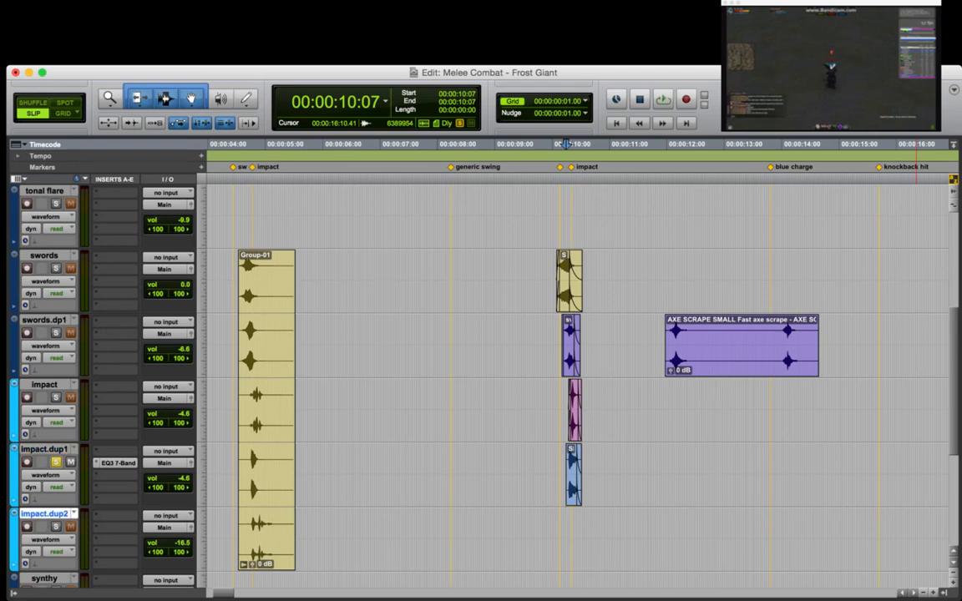
key("super+Tab")
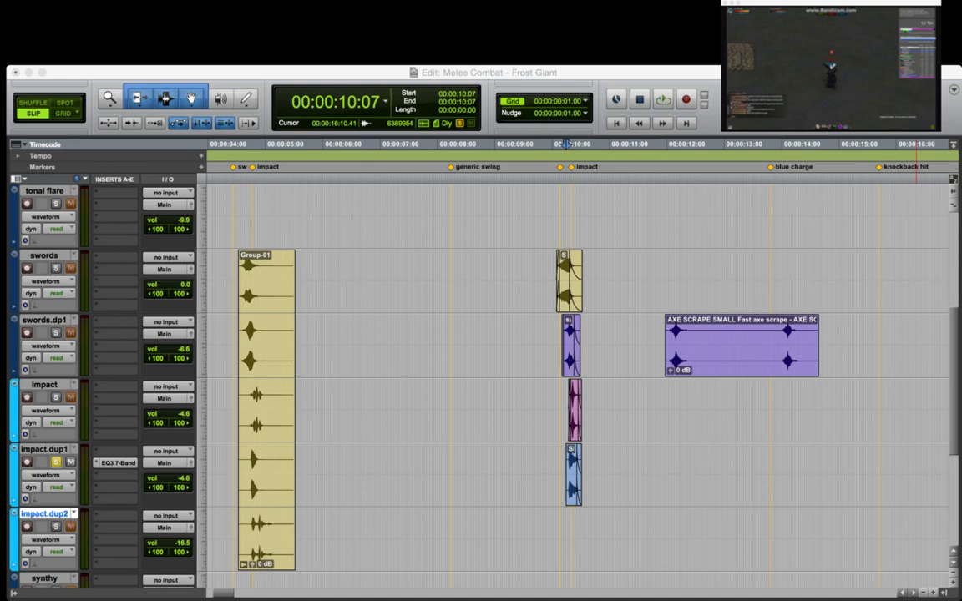
key("Return")
key("semicolon")
left_click(573, 555)
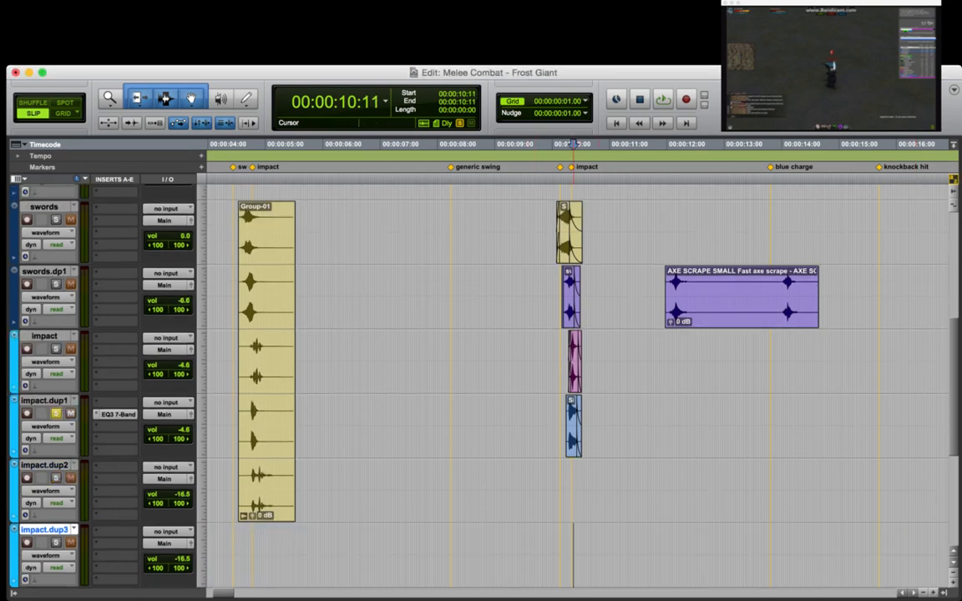
Solo impact.dup2 and play back the grouped first swing from 00:00:04:16.
key("r")
key("r")
left_click(479, 492)
key("t")
key("r")
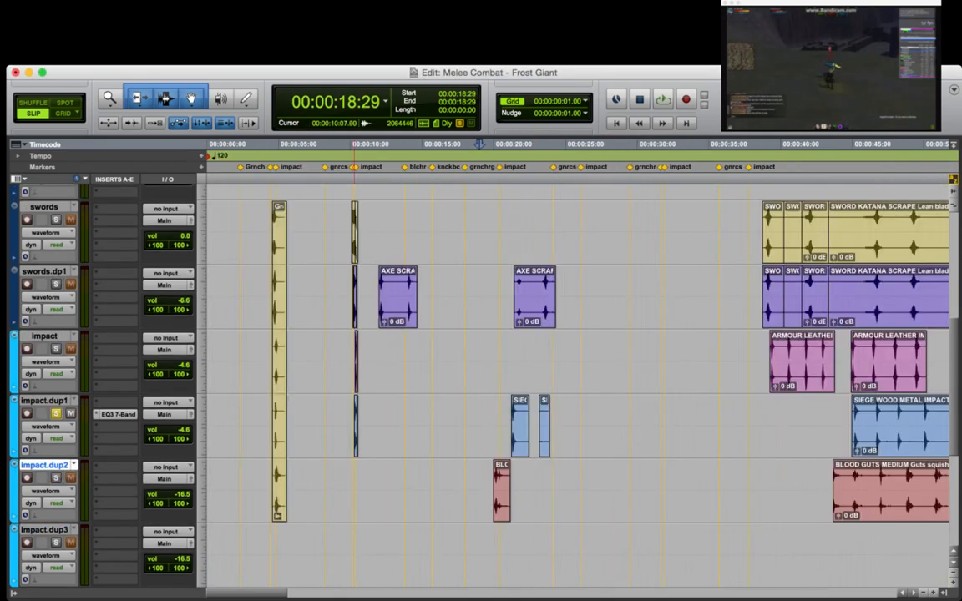
left_click(270, 493)
key("shift+s")
key("Tab")
key("space")
key("t")
key("t")
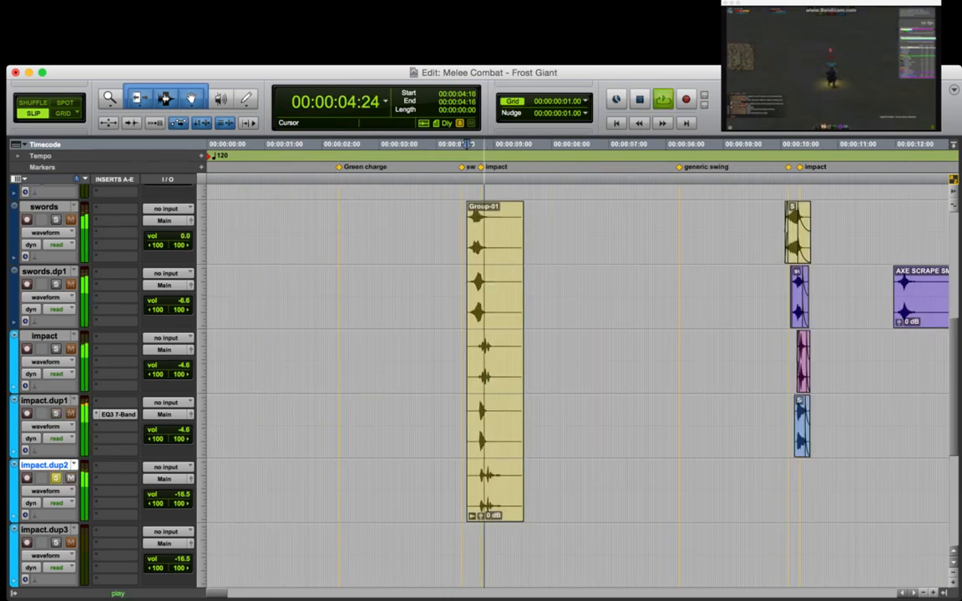
key("r")
key("r")
key("space")
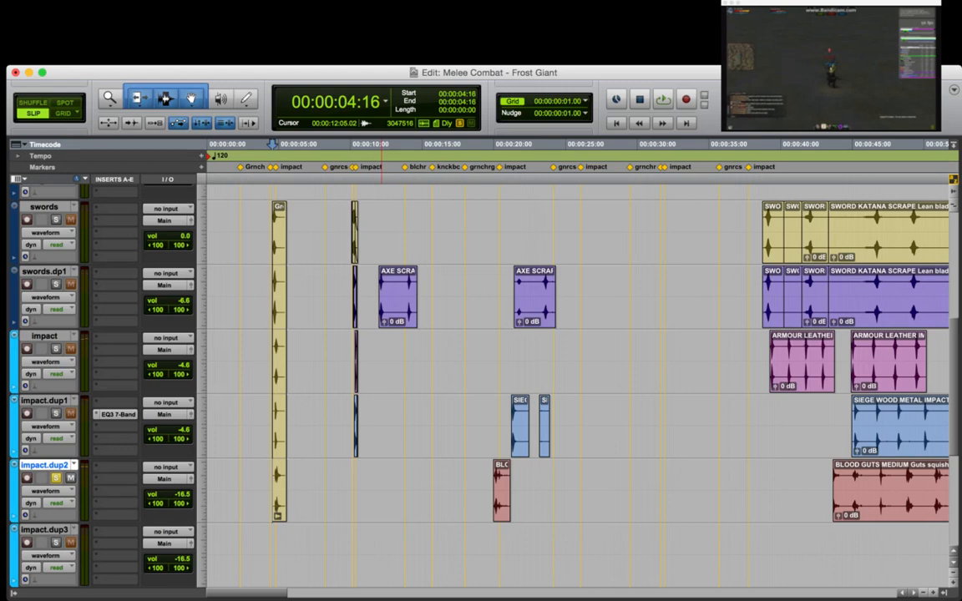
Bring the DEBRIS EXPLOSION LARGE recording from the sound library onto impact.dup3 at 00:00:43:22.
key("super+Tab")
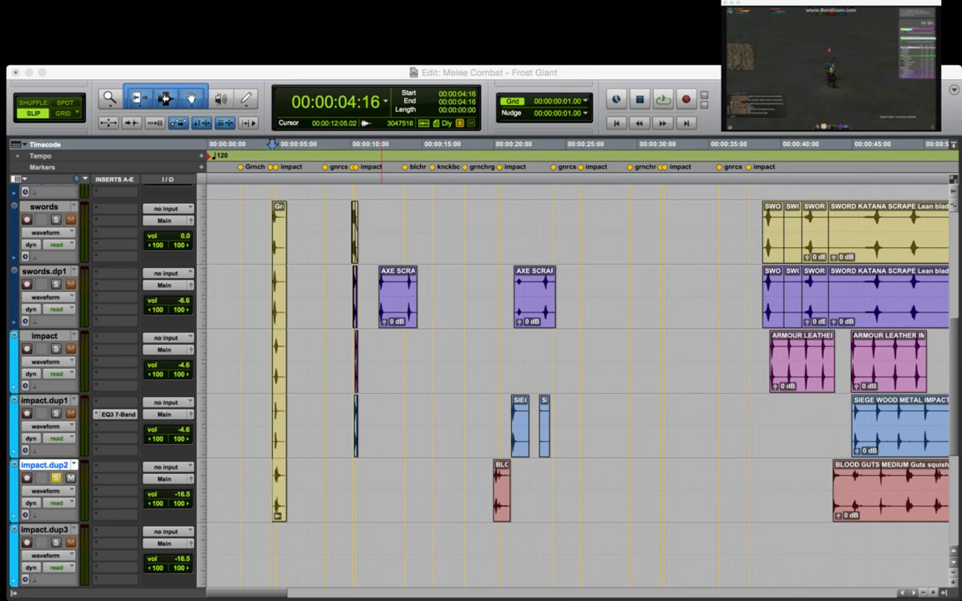
left_click(709, 359)
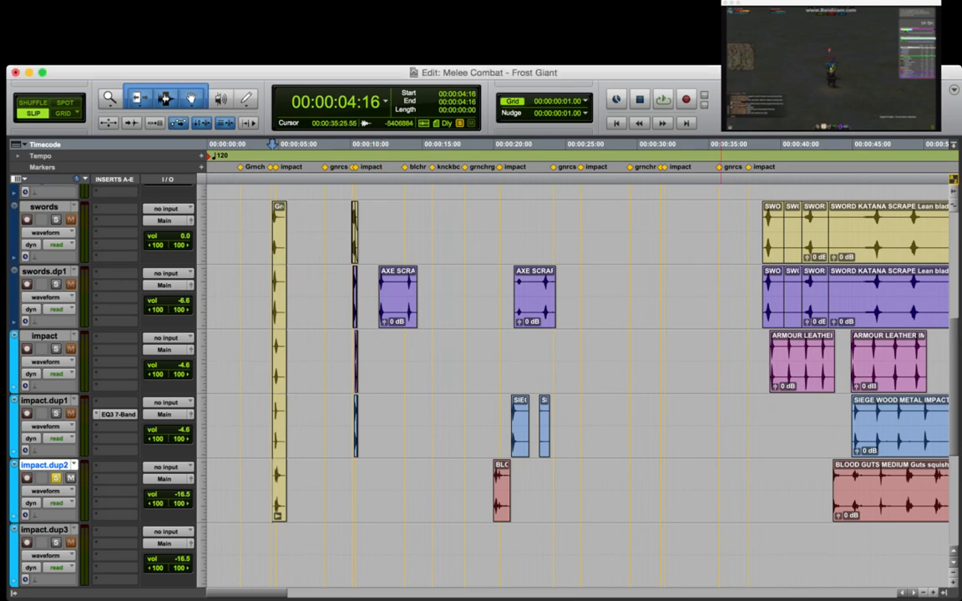
left_click(793, 552)
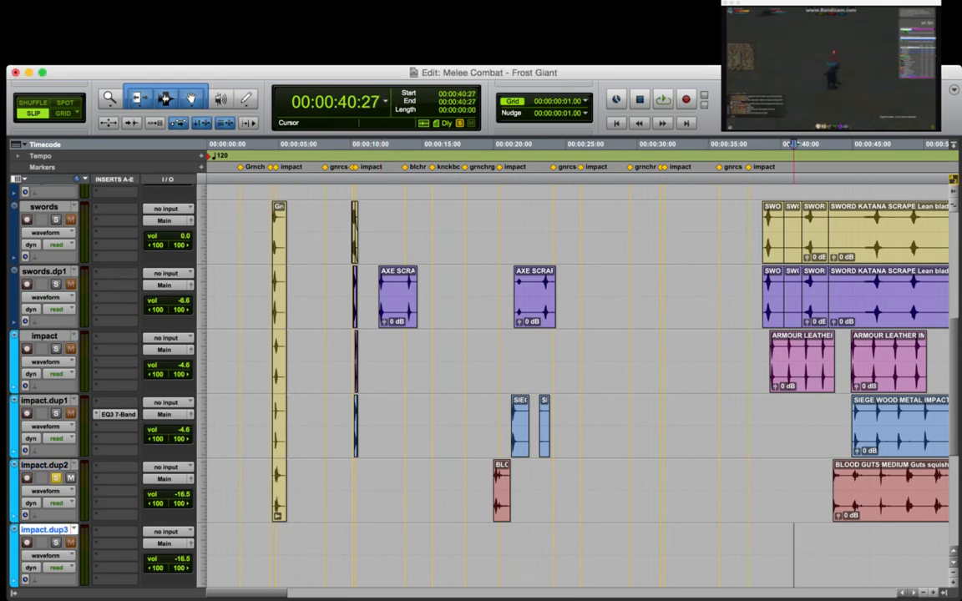
key("r")
left_click(520, 553)
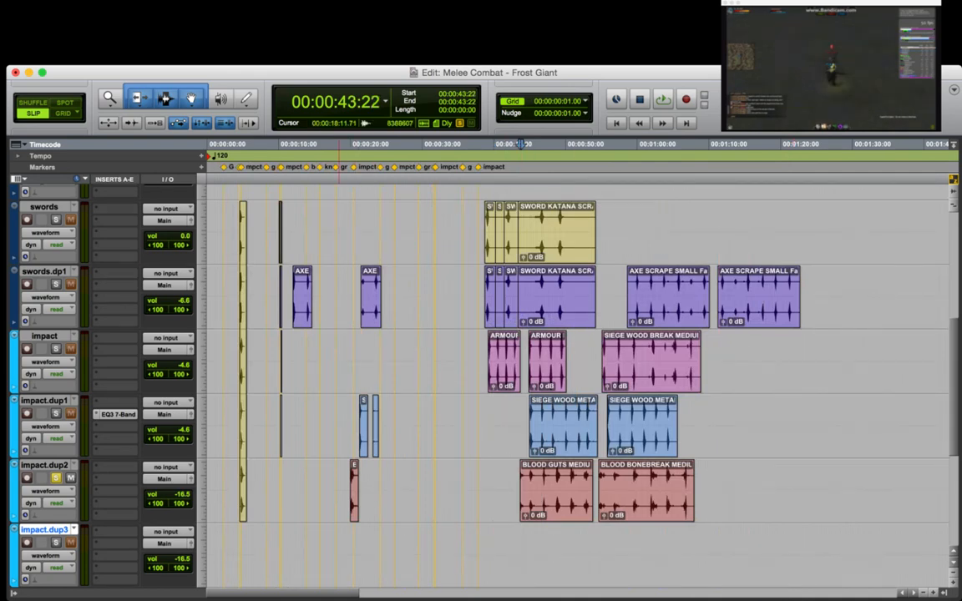
key("super+Tab")
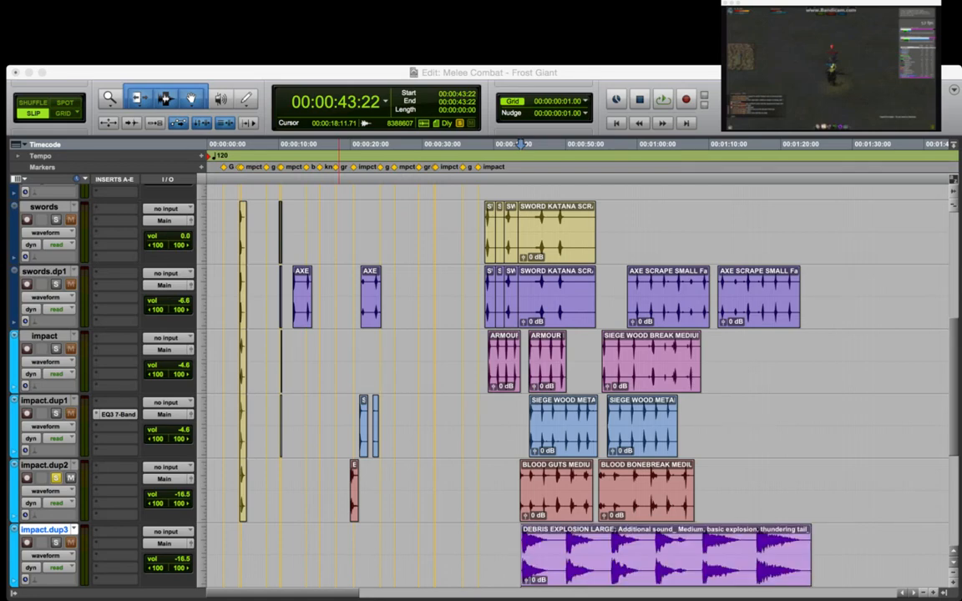
key("super+Tab")
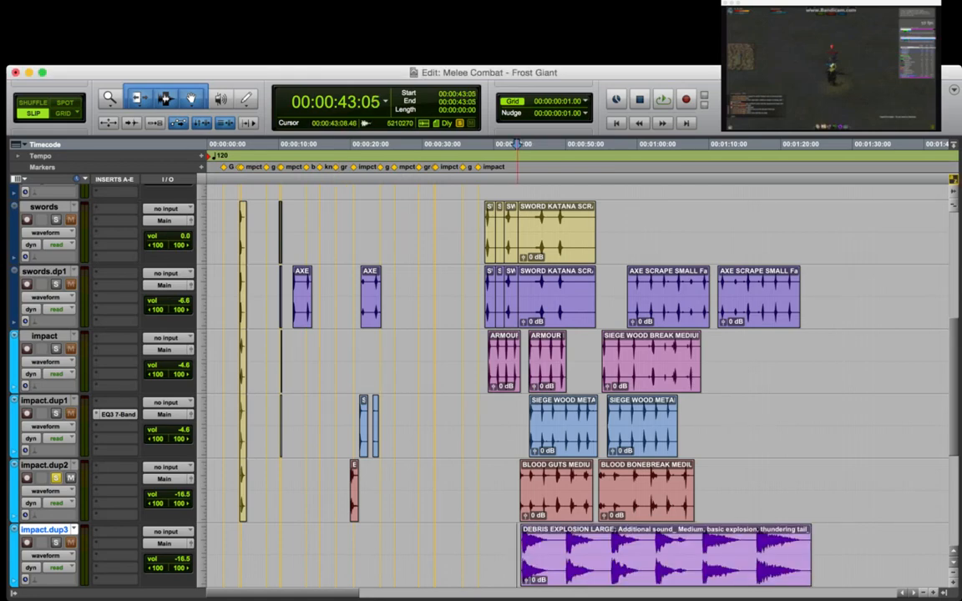
Solo impact.dup3, audition the explosion from 00:00:43:11 and cut a short piece of its first hit from 00:00:43:29.
key("t")
key("space")
key("t")
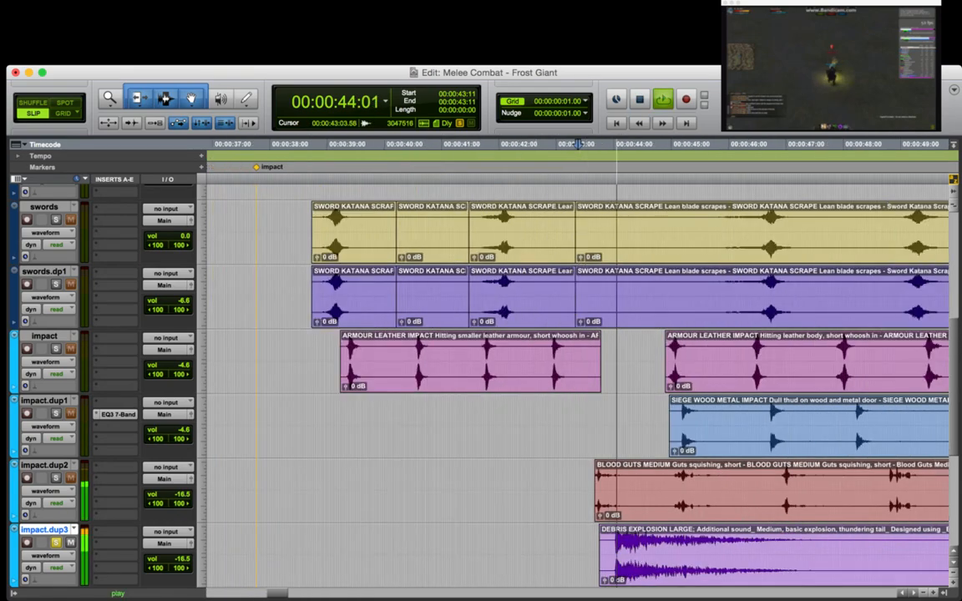
key("t")
key("t")
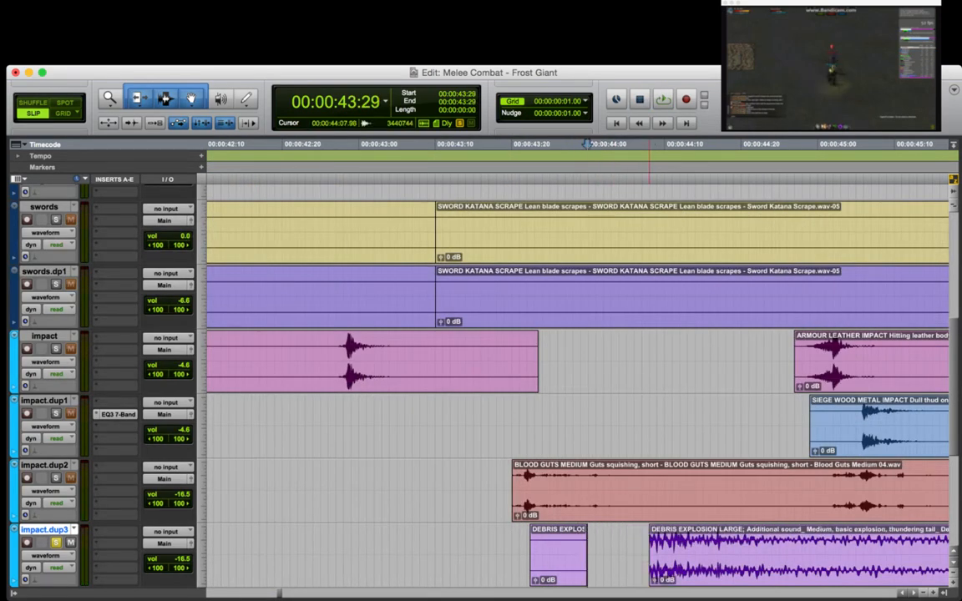
Paste the cut explosion piece onto impact.dup3 at 00:00:10:06, beneath the second swing's layers.
key("r")
key("r")
key("r")
key("r")
key("r")
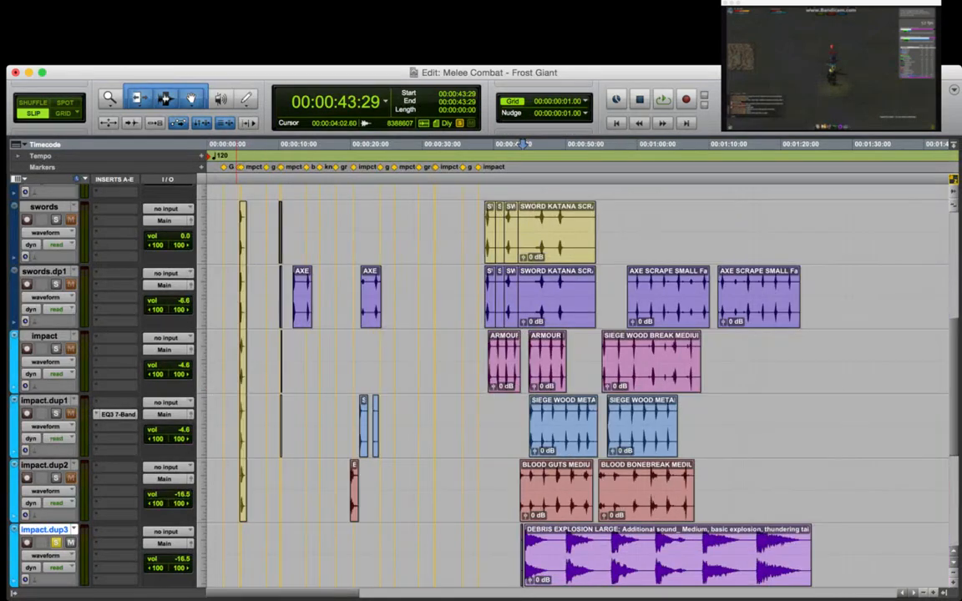
key("Return")
key("t")
key("t")
key("r")
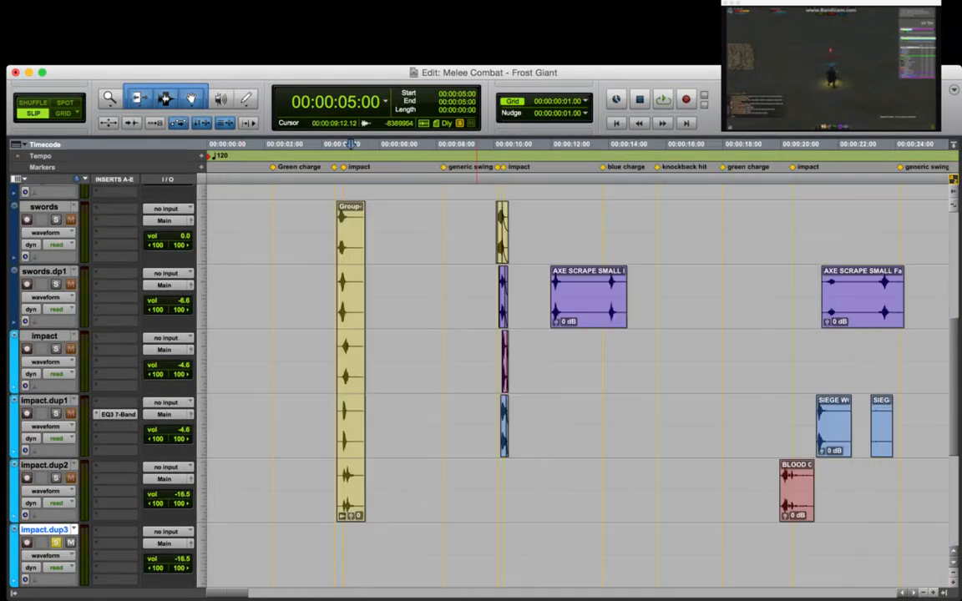
left_click(499, 556)
key("t")
key("t")
left_click(598, 556)
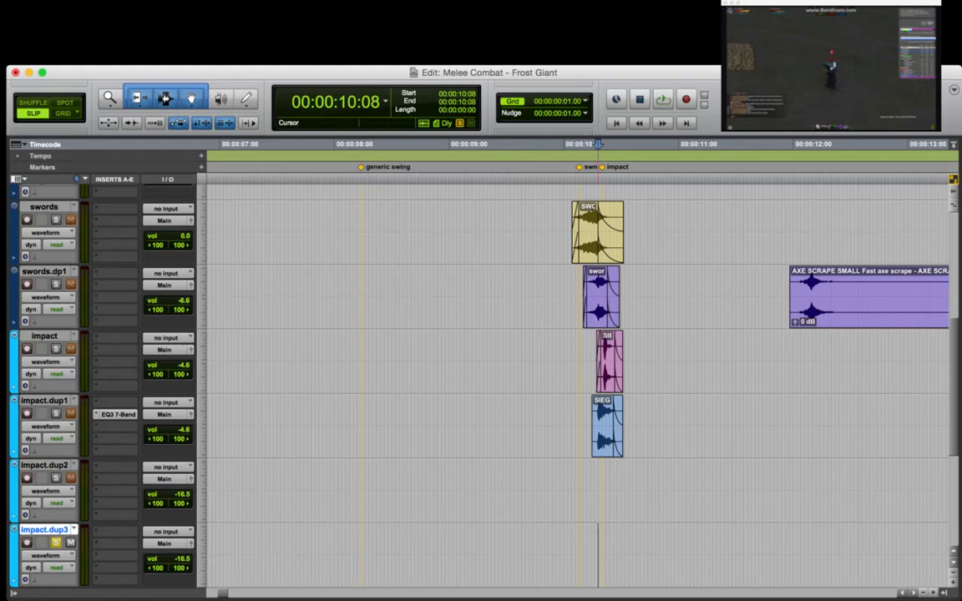
key("t")
key("t")
left_click(545, 556)
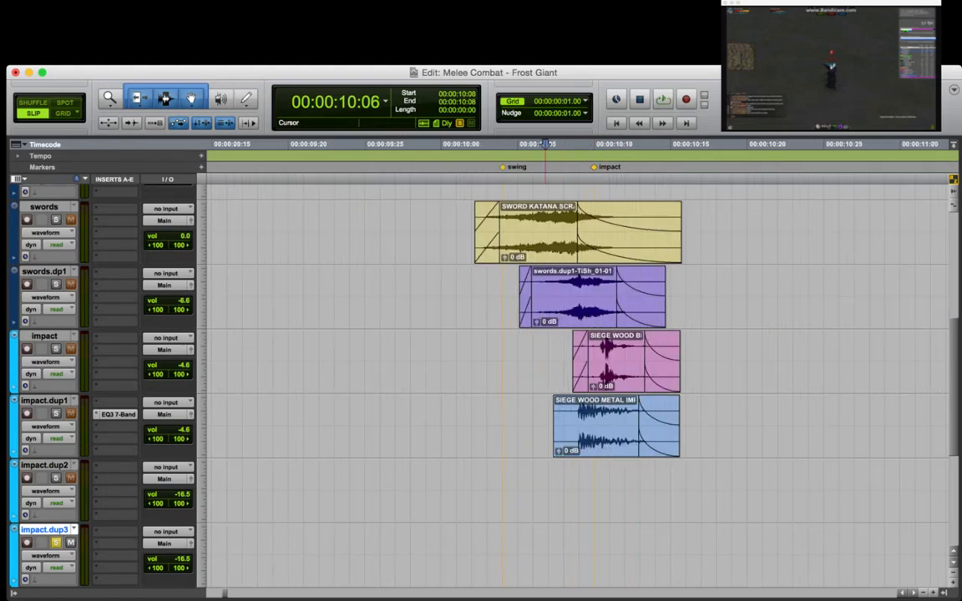
key("super+v")
key("t")
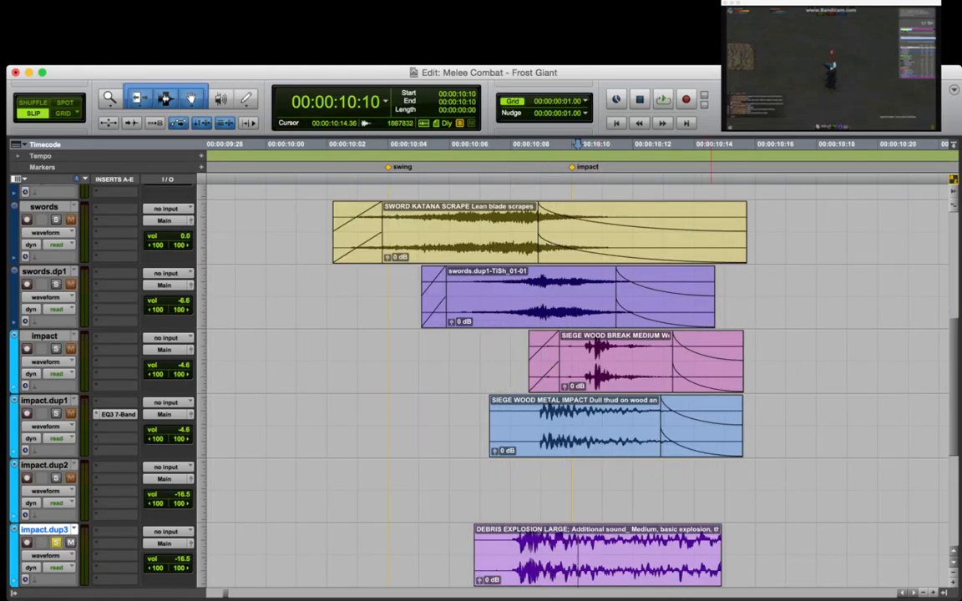
Fade out the explosion clip from 00:00:10:09 and move it to start at 00:00:10:08.
left_click(564, 556)
key("g")
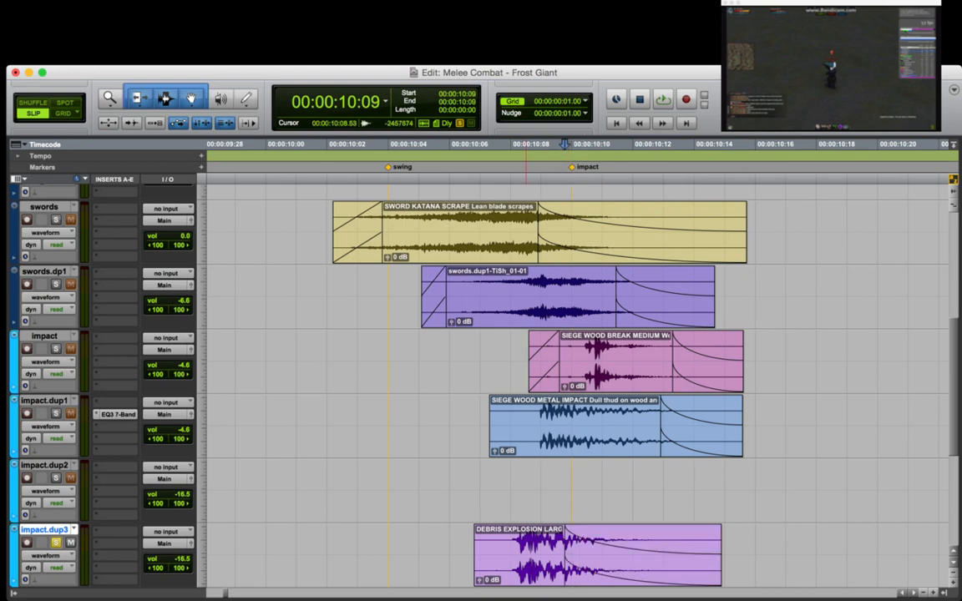
left_click_drag(524, 572, 582, 572)
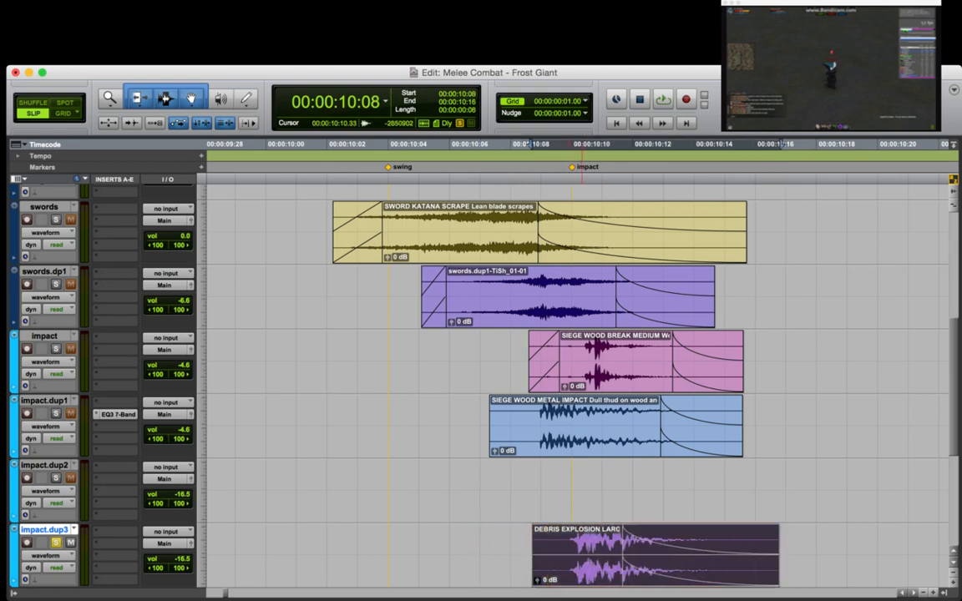
Play back the second swing with all layers from 00:00:10:02 and with impact.dup3 soloed from 00:00:10:05.
key("r")
left_click(420, 559)
key("shift+s")
left_click(456, 560)
key("space")
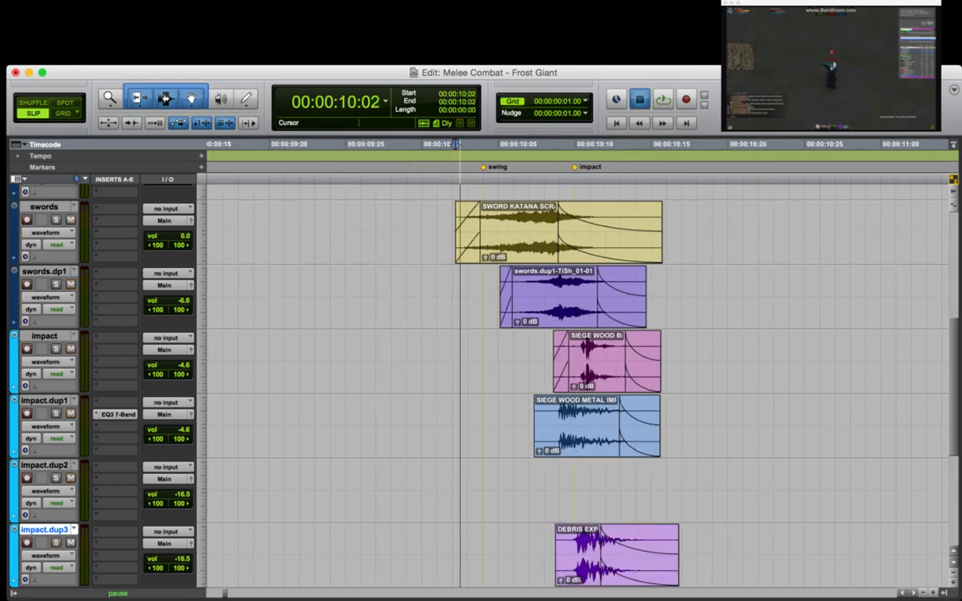
key("space")
left_click(501, 559)
key("shift+s")
key("space")
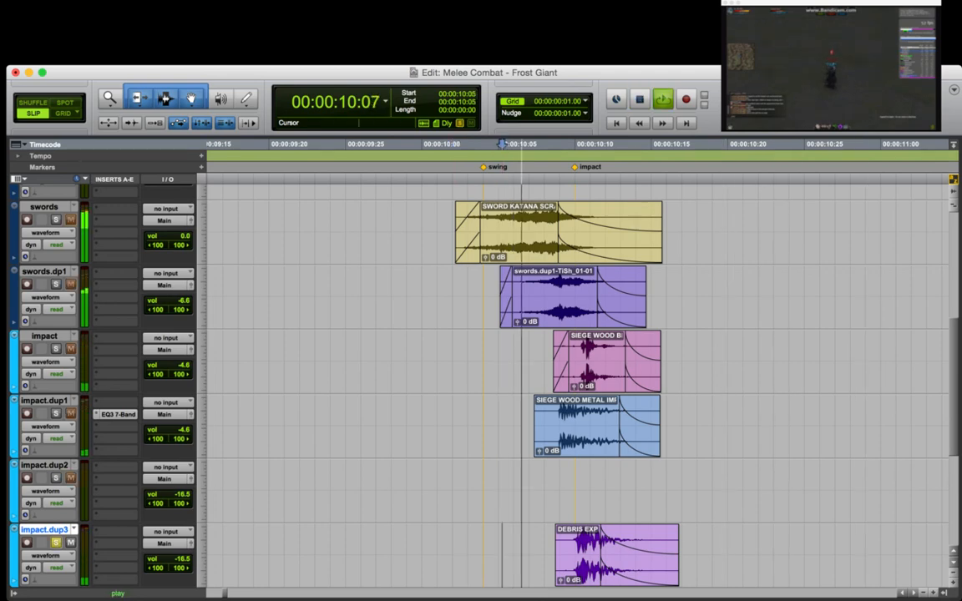
key("space")
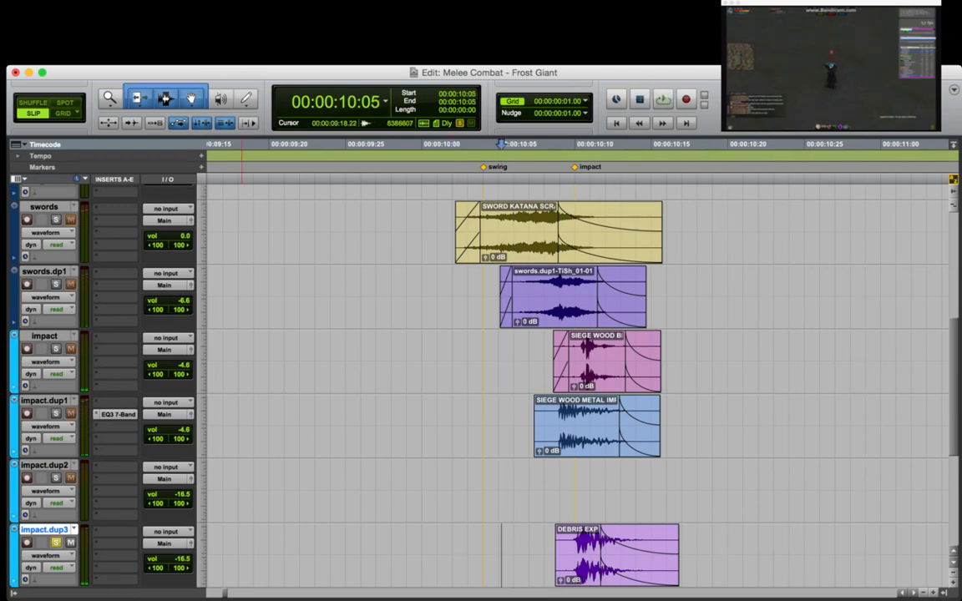
Audition the soloed explosion from 00:00:10:00 and set the impact.dup3 track volume to -5.9.
left_click(421, 559)
key("space")
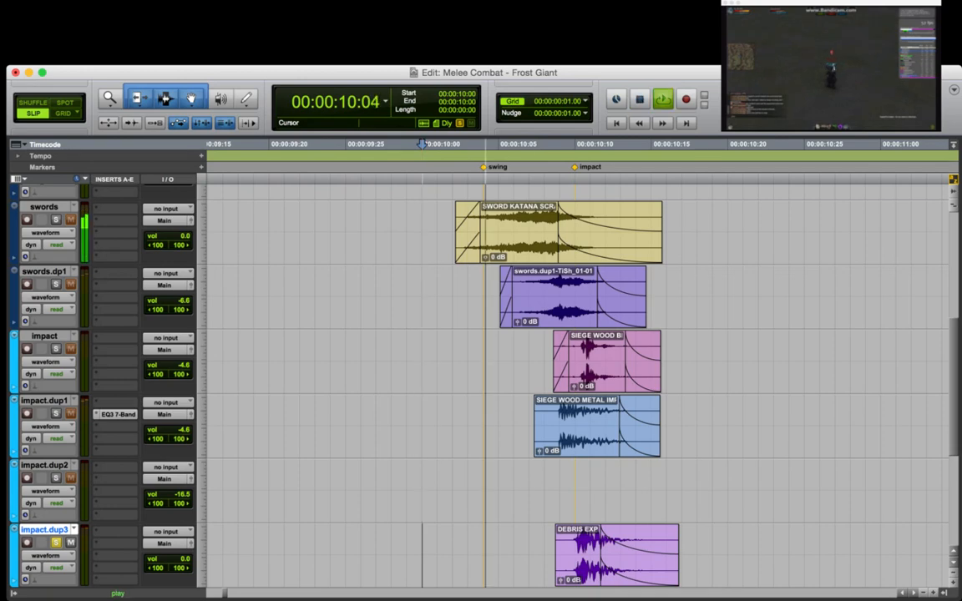
key("space")
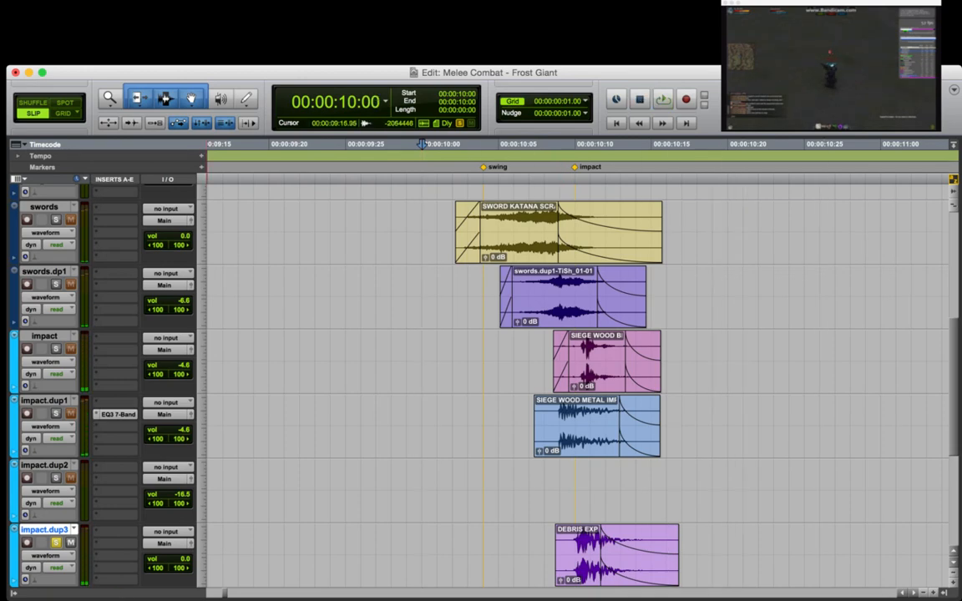
mouse_move(180, 559)
left_mouse_down()
mouse_move(179, 576)
mouse_move(180, 553)
left_mouse_up()
Extend the explosion clip's end to 00:00:10:25, play it back and restart its fade-out at 00:00:10:13.
left_click_drag(677, 557, 818, 557)
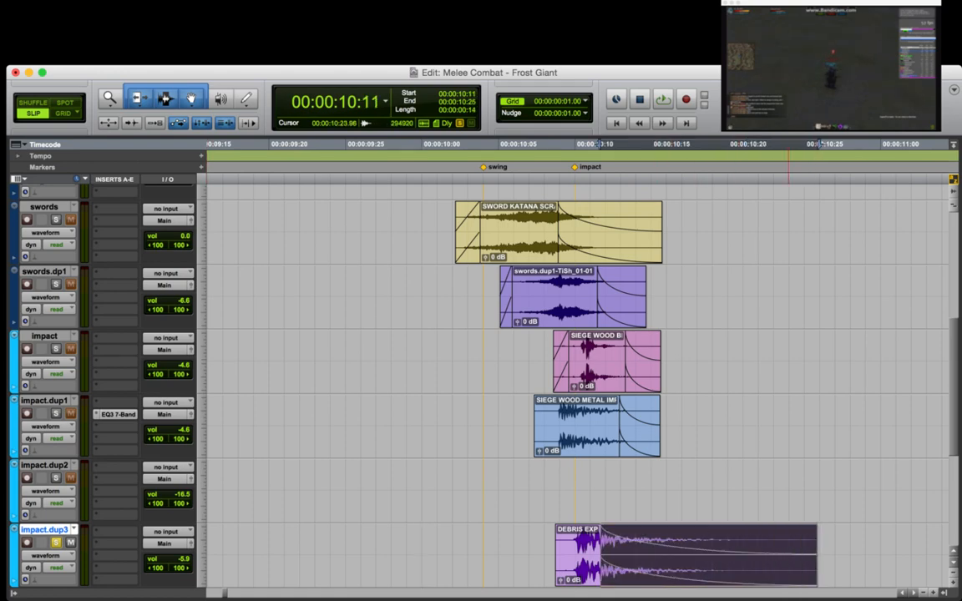
left_click(434, 547)
key("space")
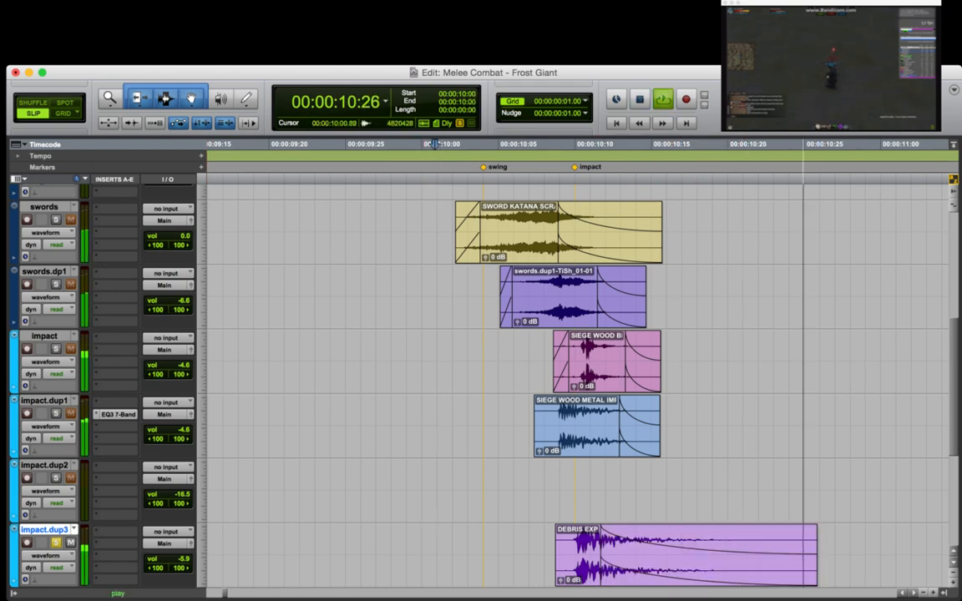
key("space")
left_click(623, 545)
key("g")
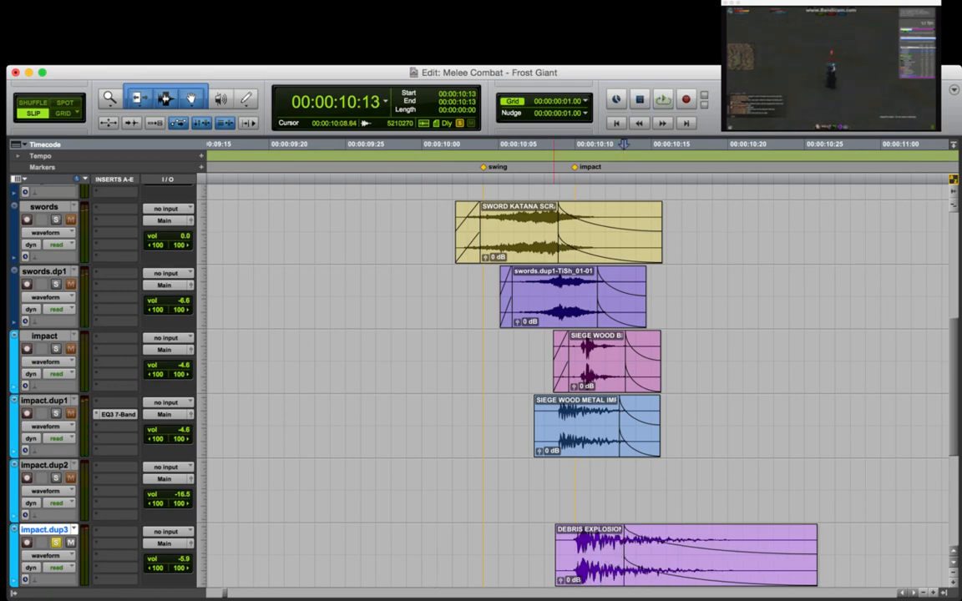
Play back the lengthened explosion with impact.dup3 soloed from 00:00:09:29.
left_click(412, 547)
key("space")
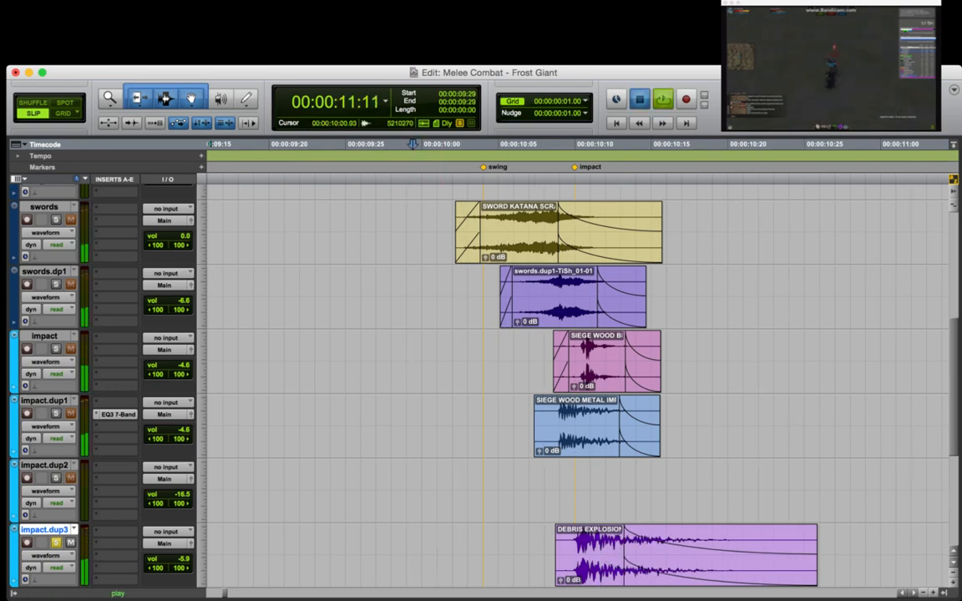
key("space")
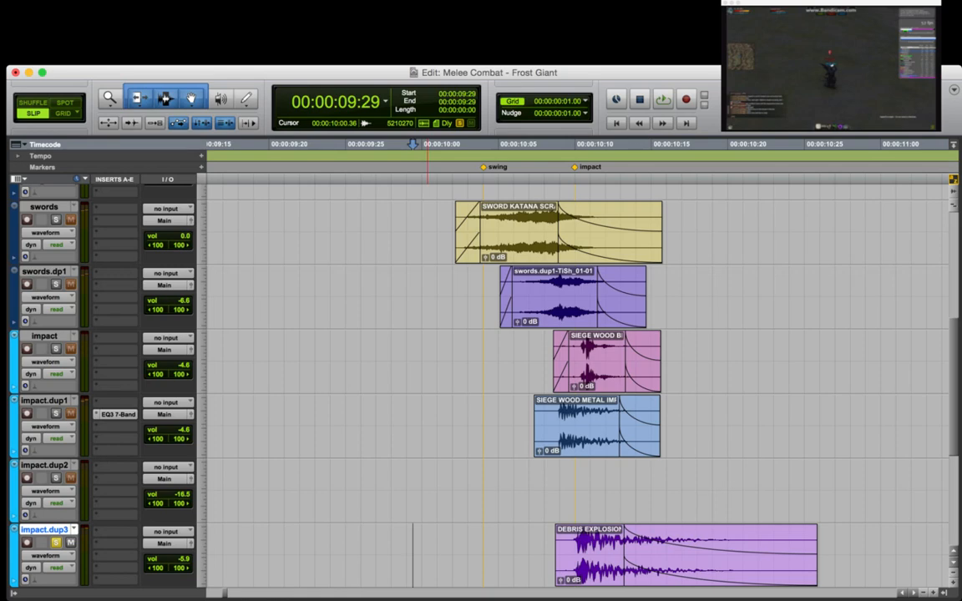
left_click(469, 547)
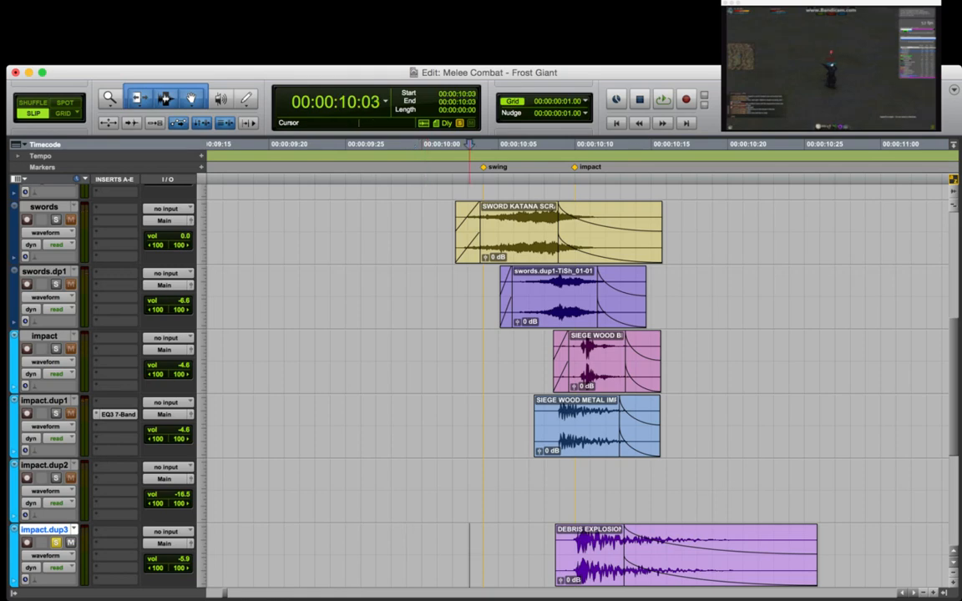
left_click(406, 547)
key("space")
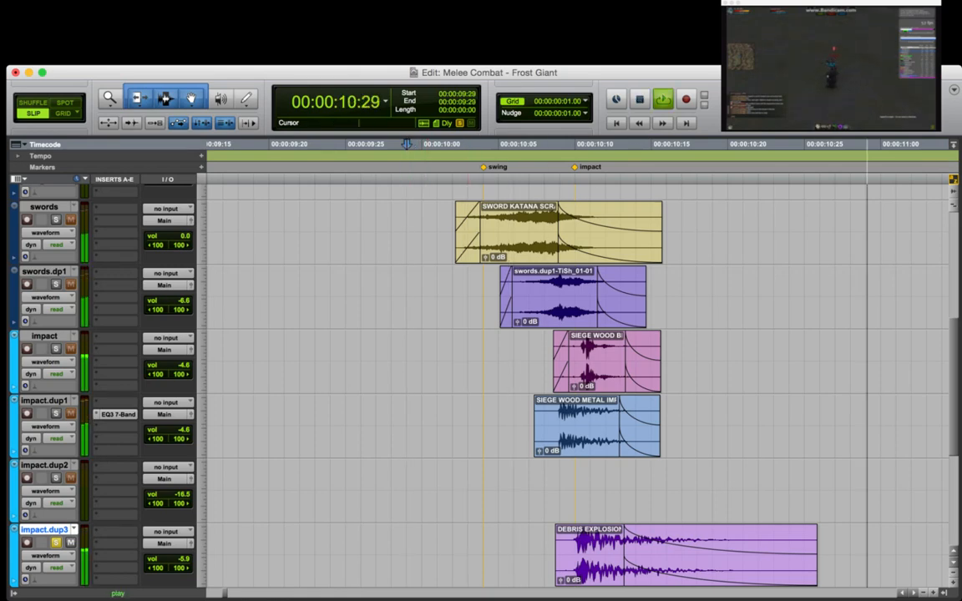
key("space")
Clear the solo on impact.dup3 and play back all layers of the second swing from 00:00:09:28.
left_click(403, 547)
key("shift+s")
key("space")
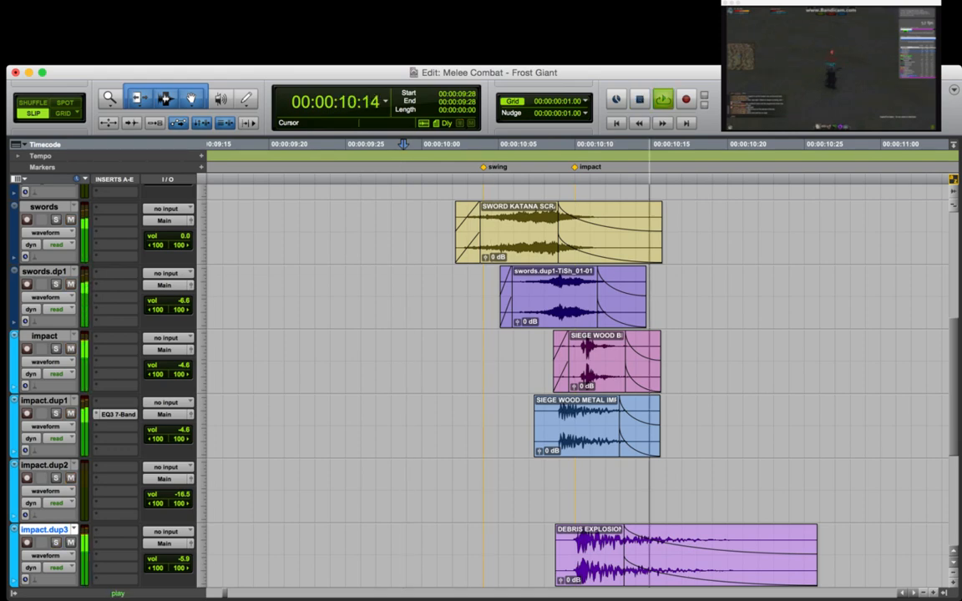
key("space")
Solo impact.dup2 and audition its BLOOD GUTS MEDIUM recording from 00:00:45:01 and 00:00:46:23.
left_click(569, 534)
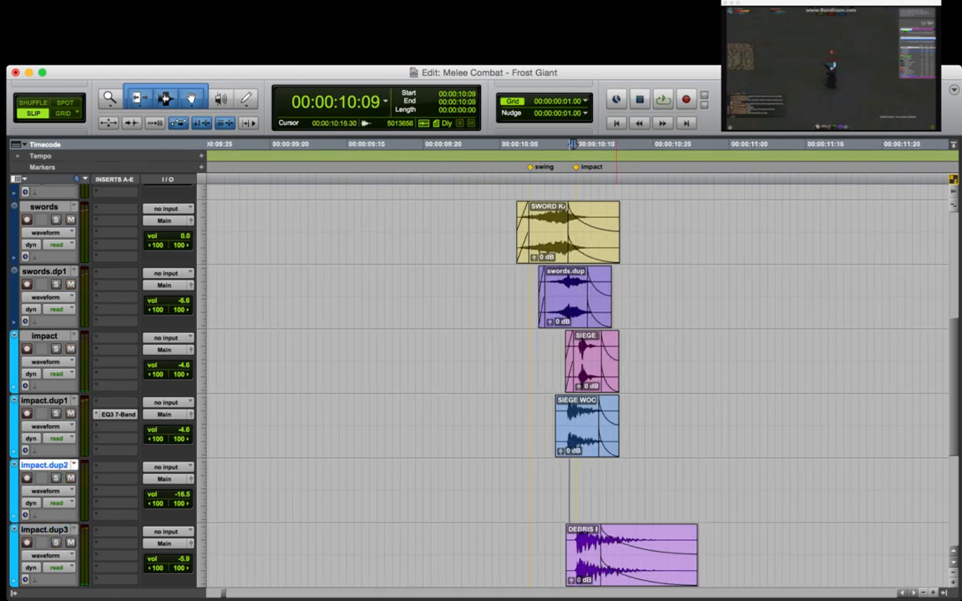
left_click(576, 492)
key("t")
key("r")
key("r")
key("r")
key("r")
key("r")
key("r")
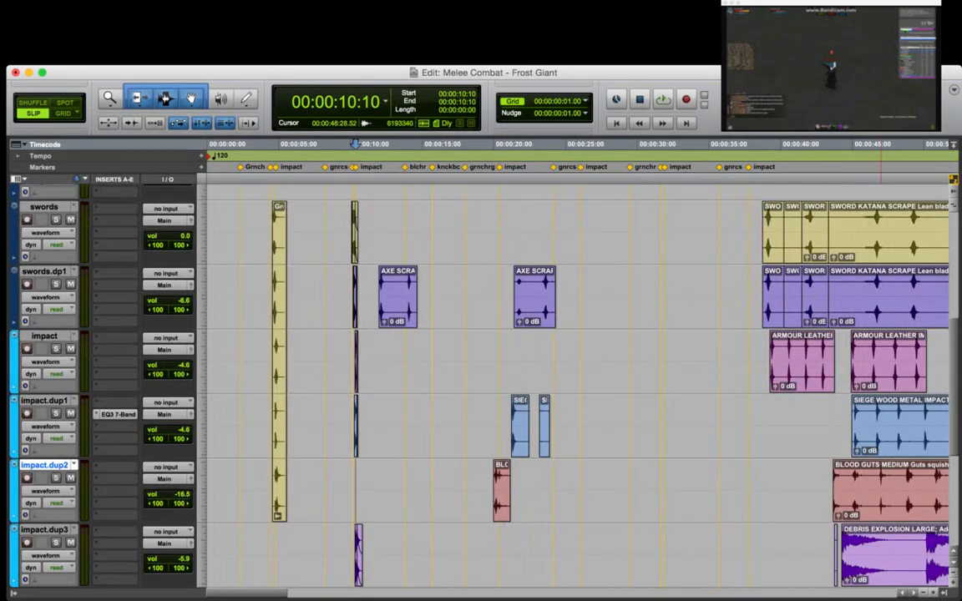
left_click(853, 493)
key("shift+s")
key("t")
key("t")
key("space")
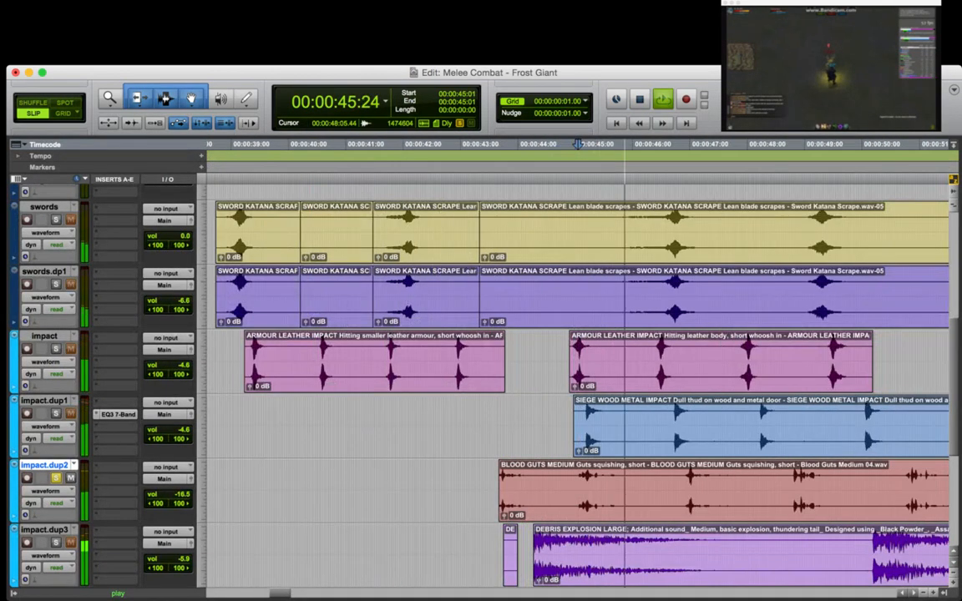
key("t")
key("r")
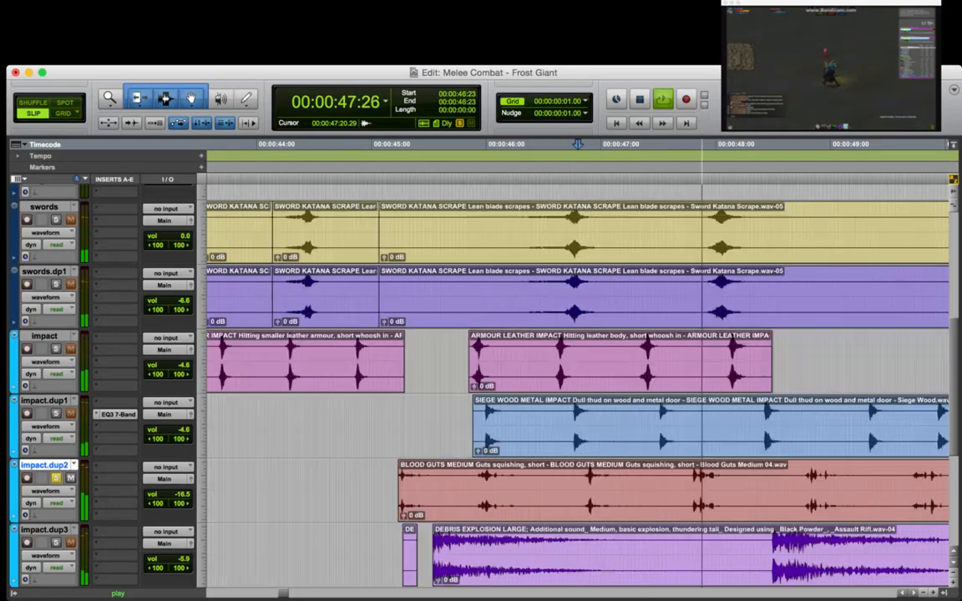
key("space")
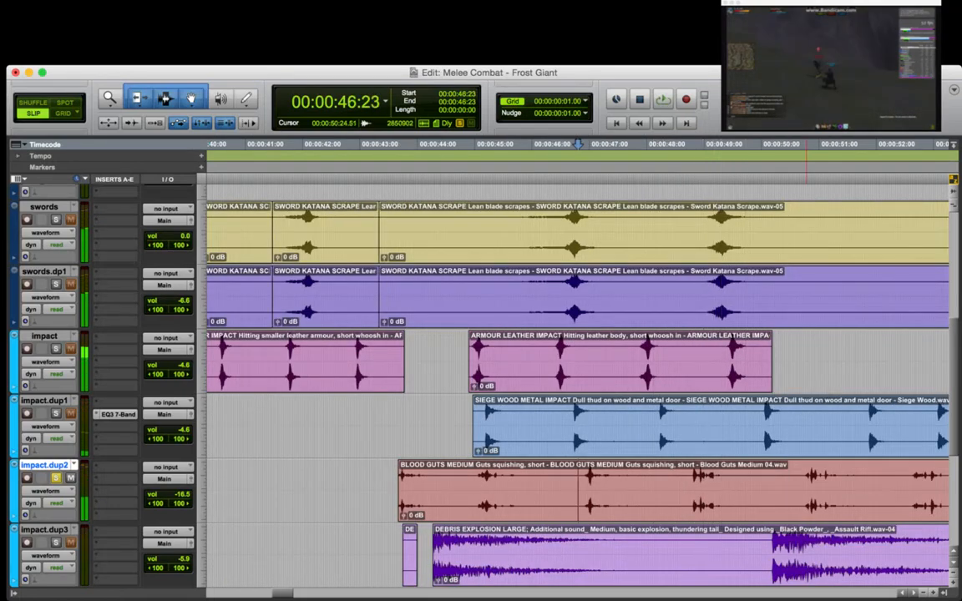
Audition the BLOOD GUTS MEDIUM recording on impact.dup2 from 00:00:50:23.
left_click(806, 492)
key("t")
key("space")
key("r")
key("r")
key("space")
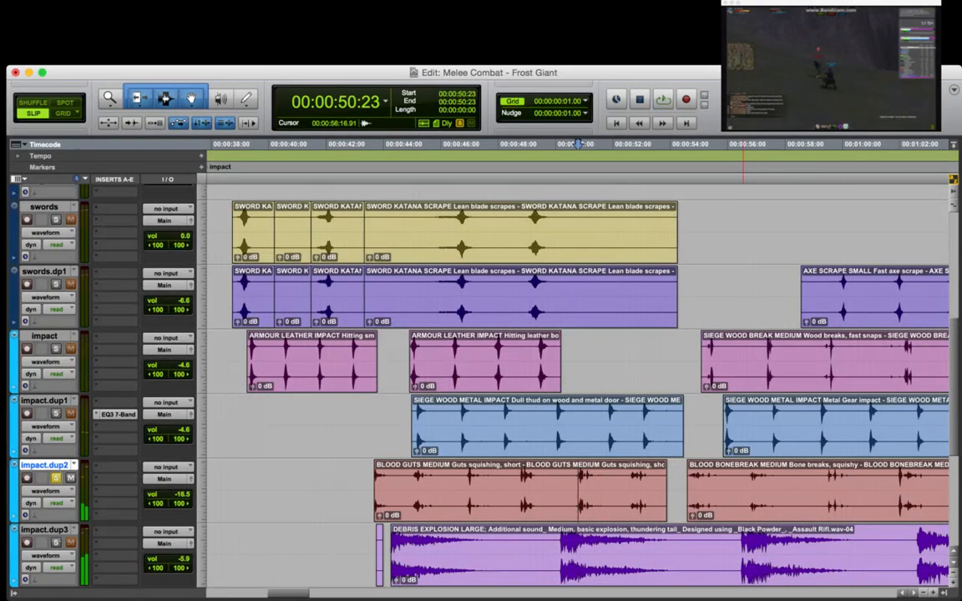
Place the cursor on impact.dup2 at 00:01:10:03 and switch to the sound library and back.
key("r")
key("r")
left_click(710, 492)
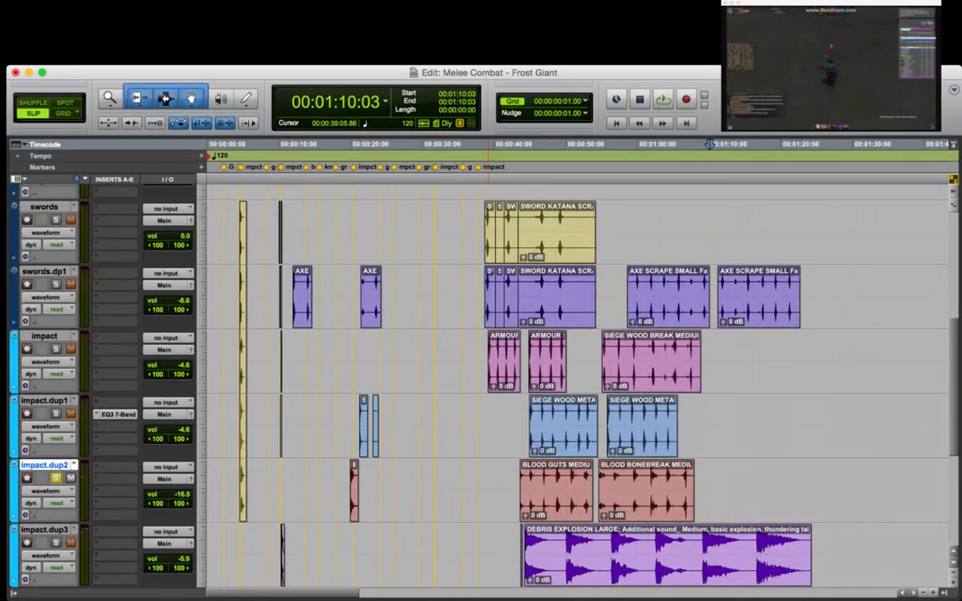
key("super+Tab")
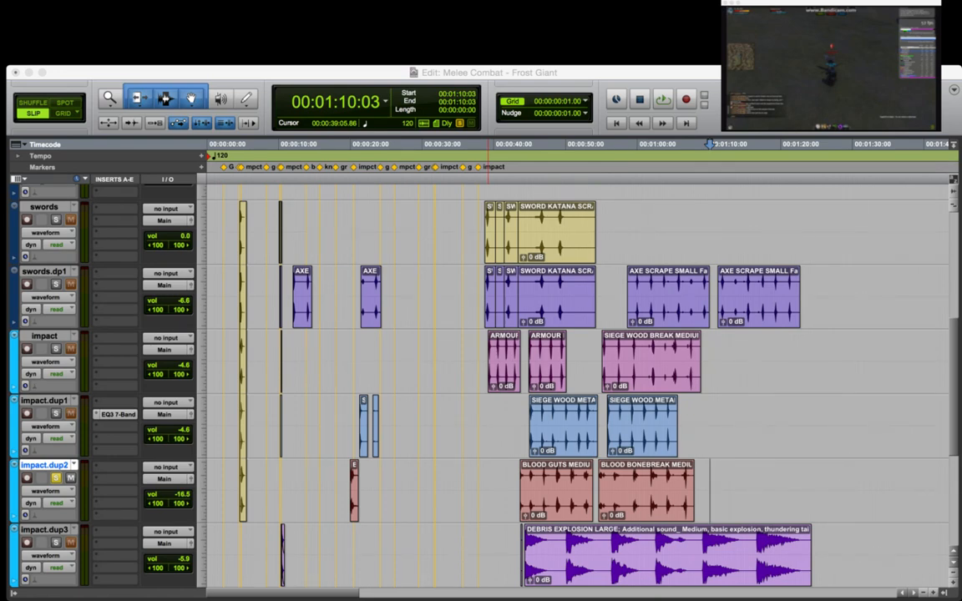
key("super+Tab")
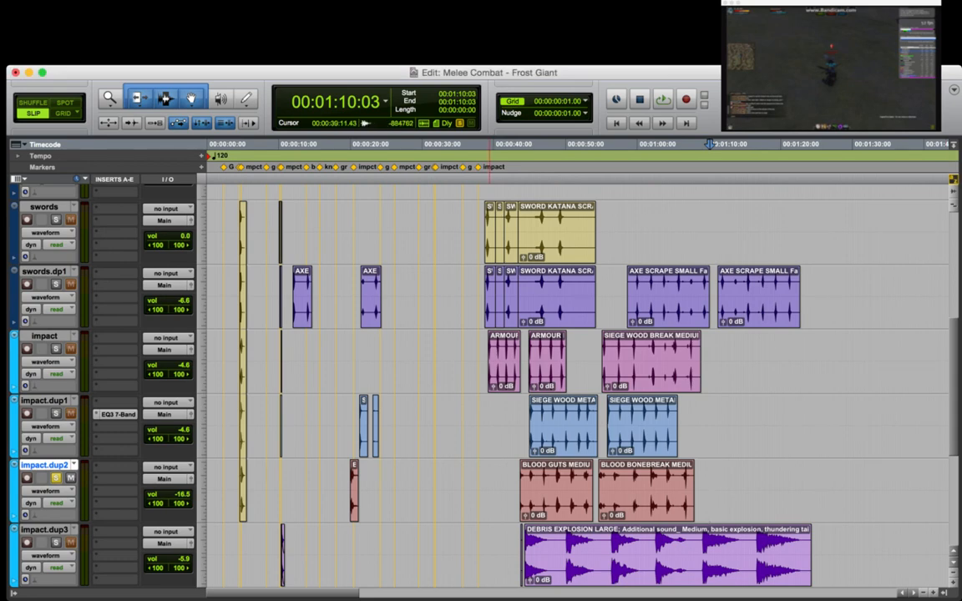
Duplicate the impact.dup3 track without its clips and place the cursor at 00:00:43:25 on the new track.
key("semicolon")
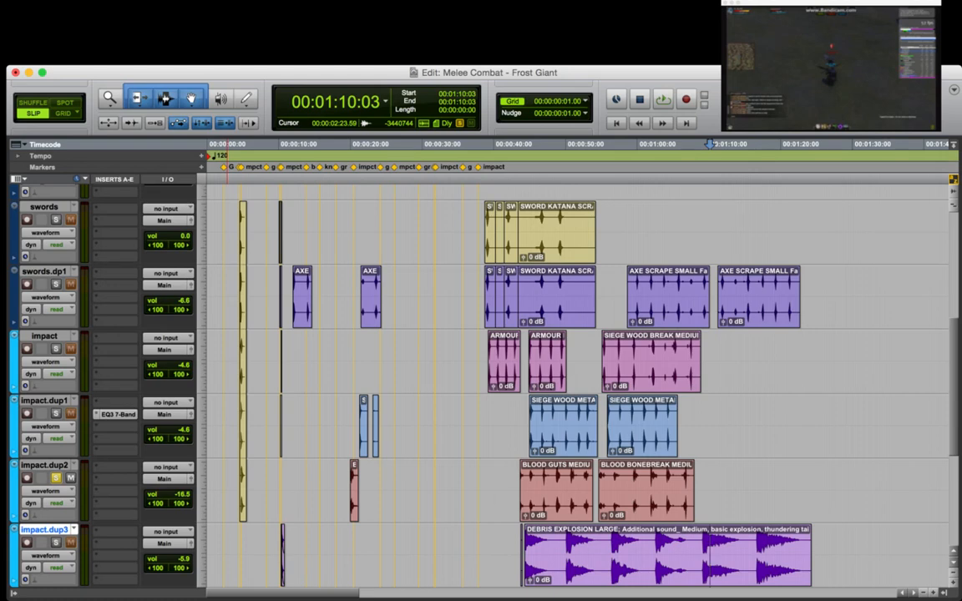
key("super+Tab")
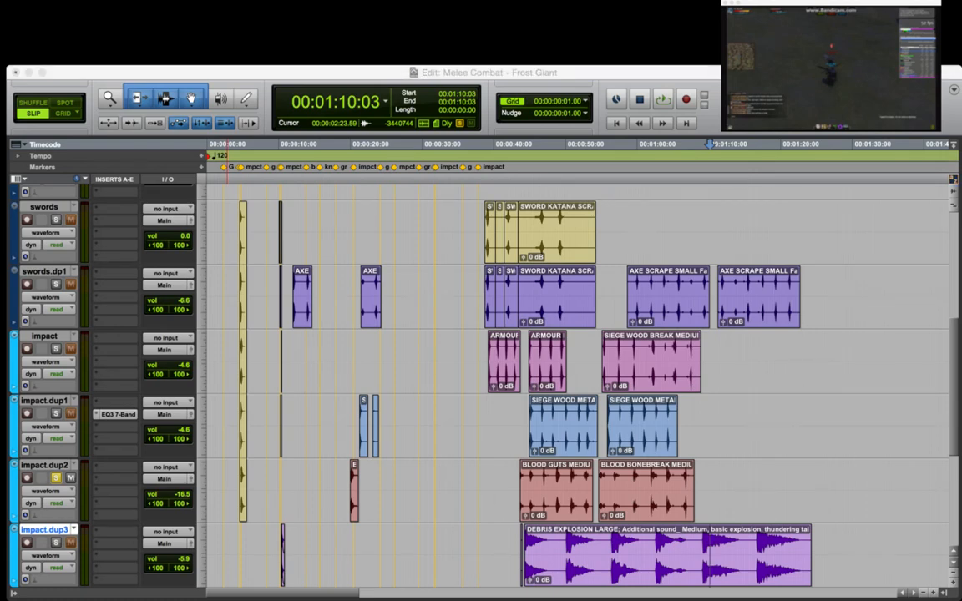
key("Return")
scroll(519, 384, "down", 3)
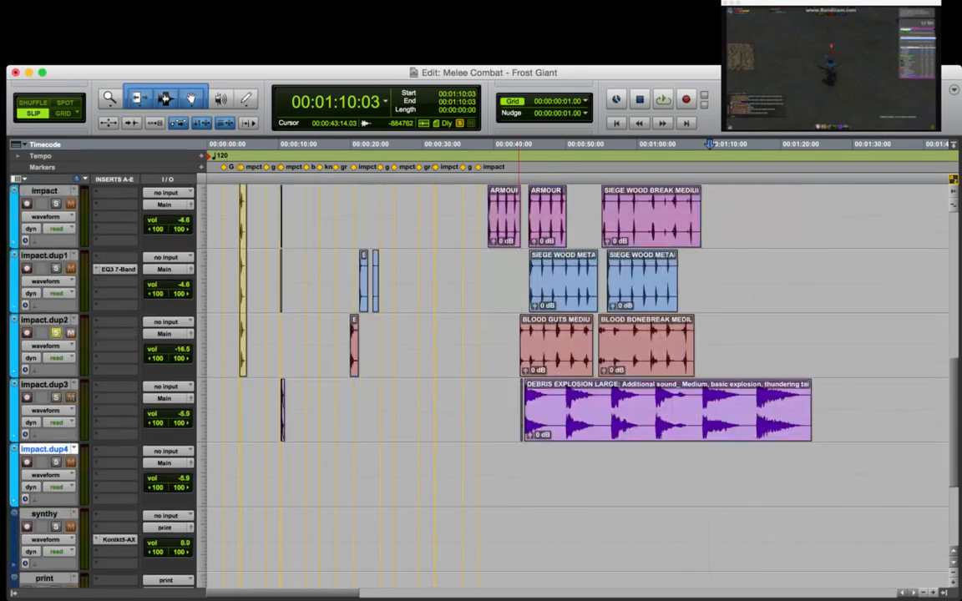
left_click(521, 472)
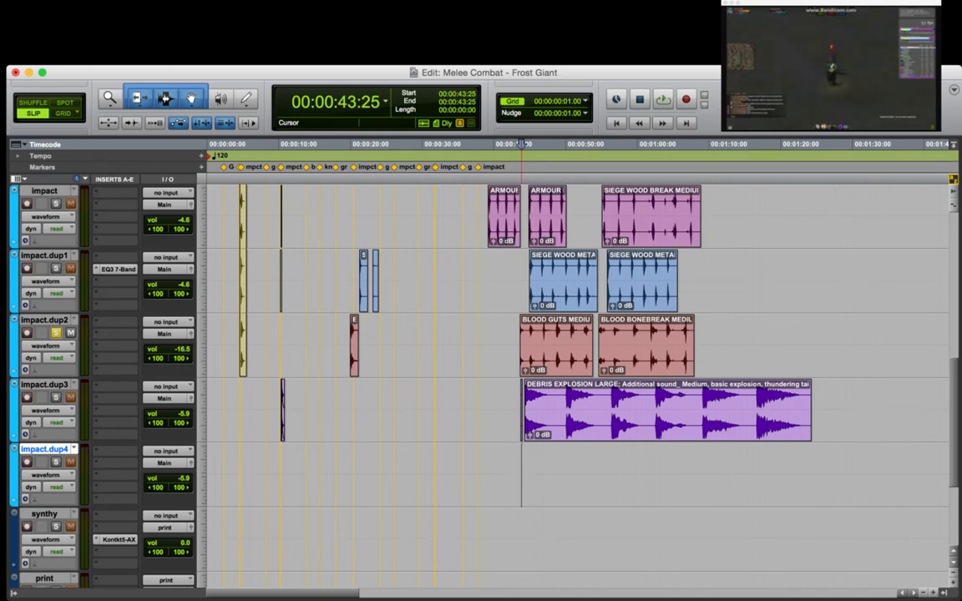
Bring the BLOOD STAB recording from the sound library onto impact.dup4 at 00:00:43:25.
key("super+Tab")
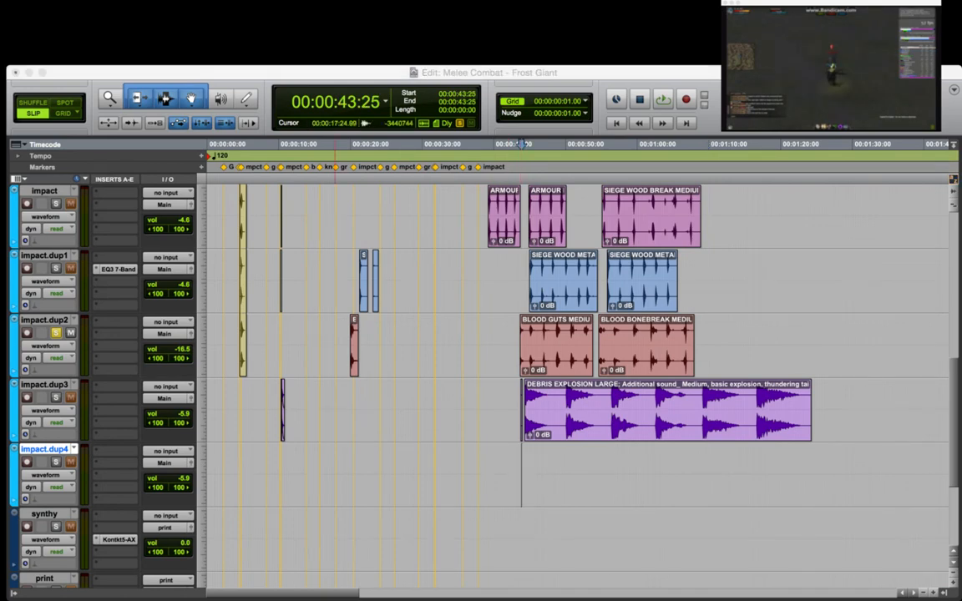
key("s")
left_click(580, 474)
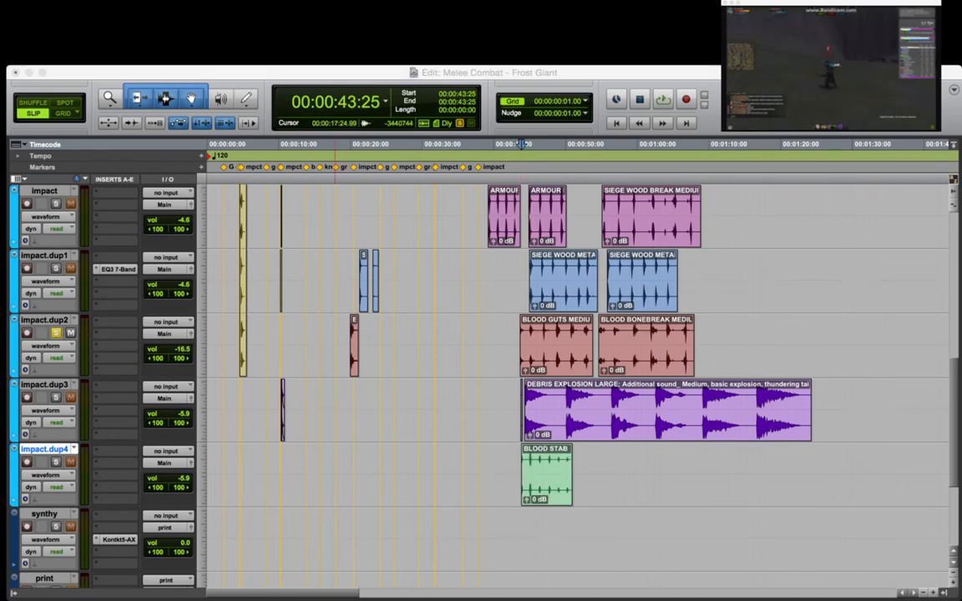
Bring two Gore recordings from the sound library and move both clips onto impact.dup2 after the BLOOD BONEBREAK MEDIUM clip.
key("super+Tab")
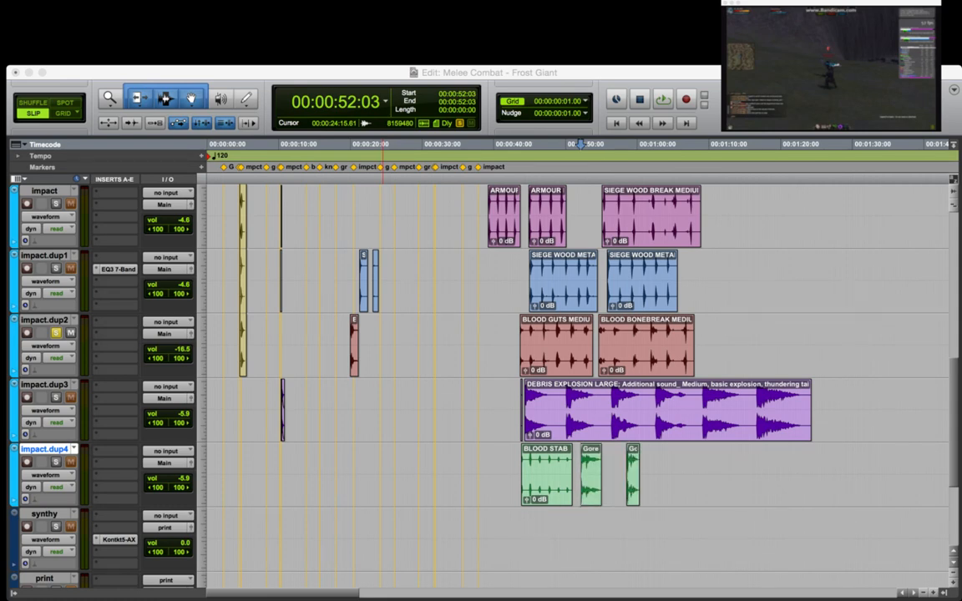
left_click(591, 487)
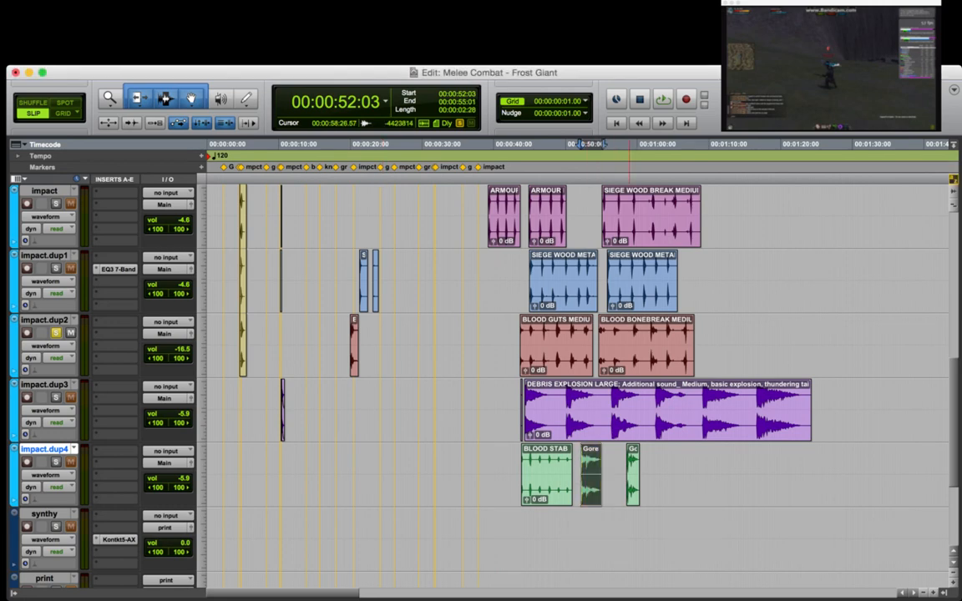
left_click(633, 487, "shift")
left_click_drag(632, 489, 765, 359)
Audition the first Gore clip on impact.dup2 from 00:01:10:12.
left_click(712, 338)
key("t")
key("t")
key("space")
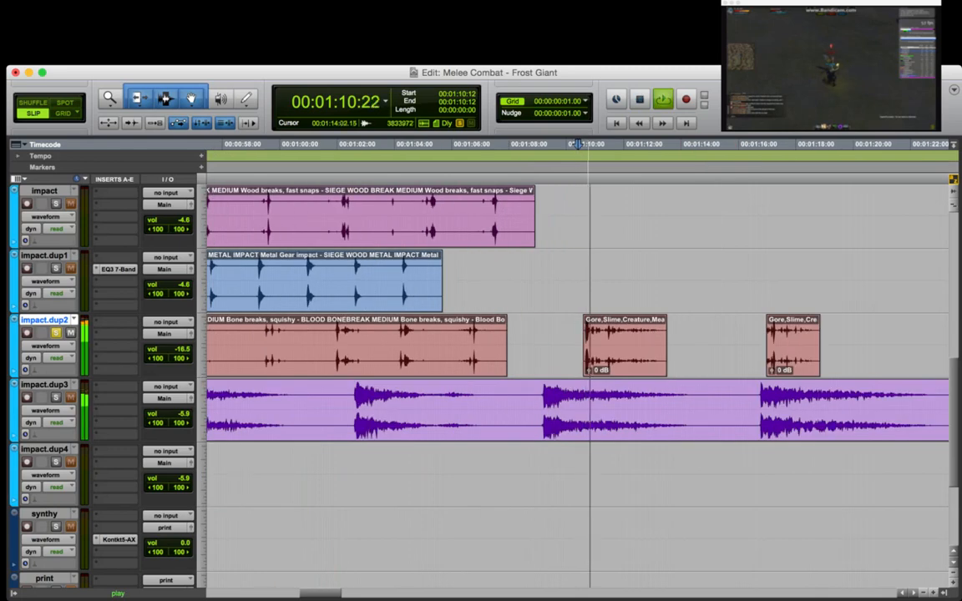
key("space")
Copy the first Gore clip on impact.dup2 and place the cursor at 00:00:22:22 on the same track.
left_click(628, 362)
key("r")
key("r")
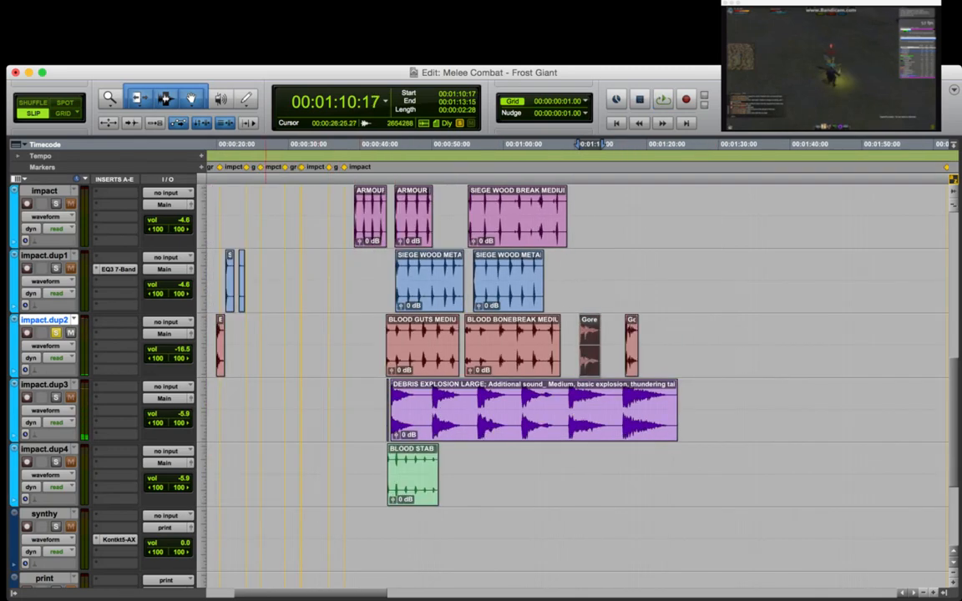
left_click(236, 338)
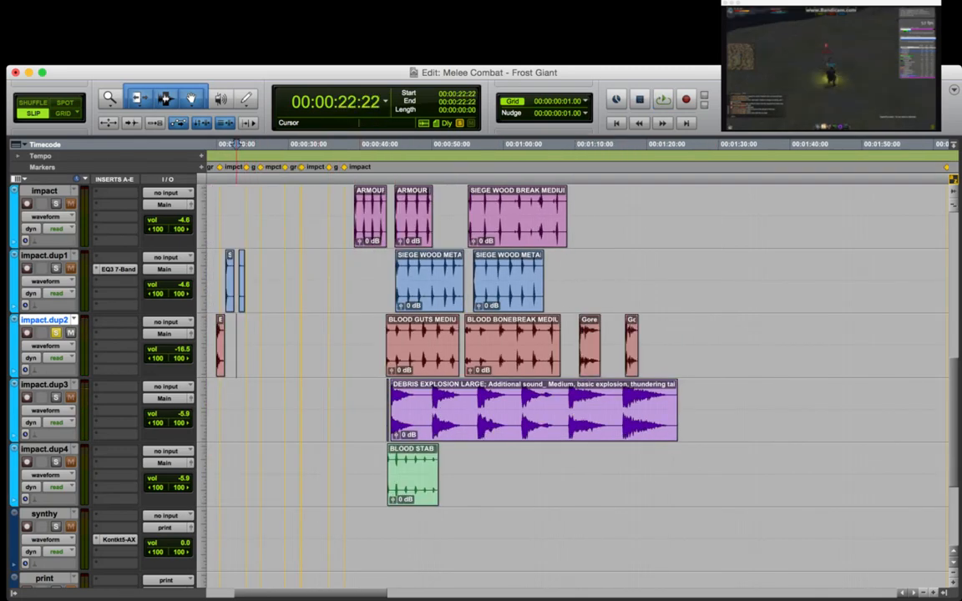
key("t")
key("t")
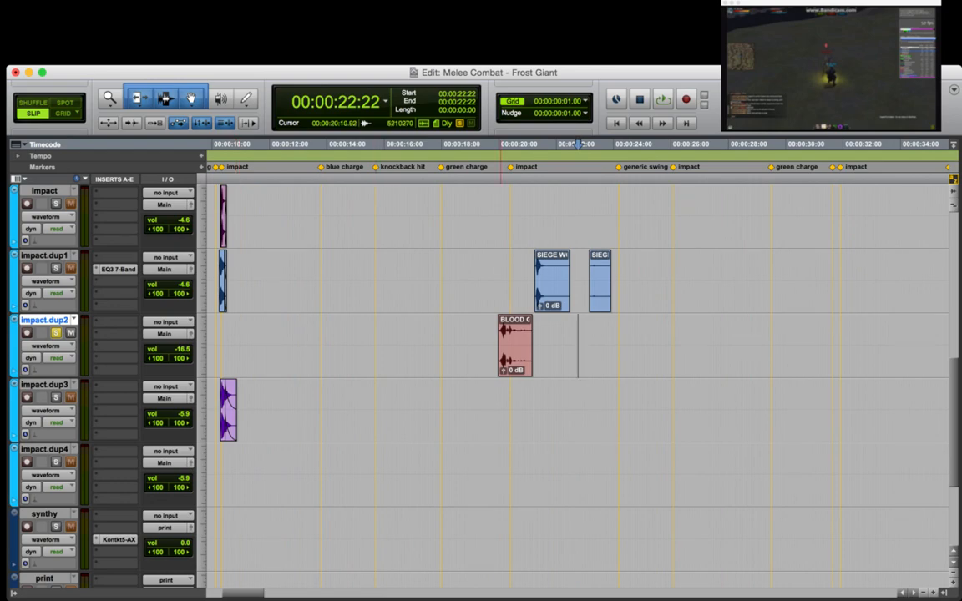
scroll(516, 350, "up", 4)
scroll(517, 351, "down", 1)
key("r")
key("r")
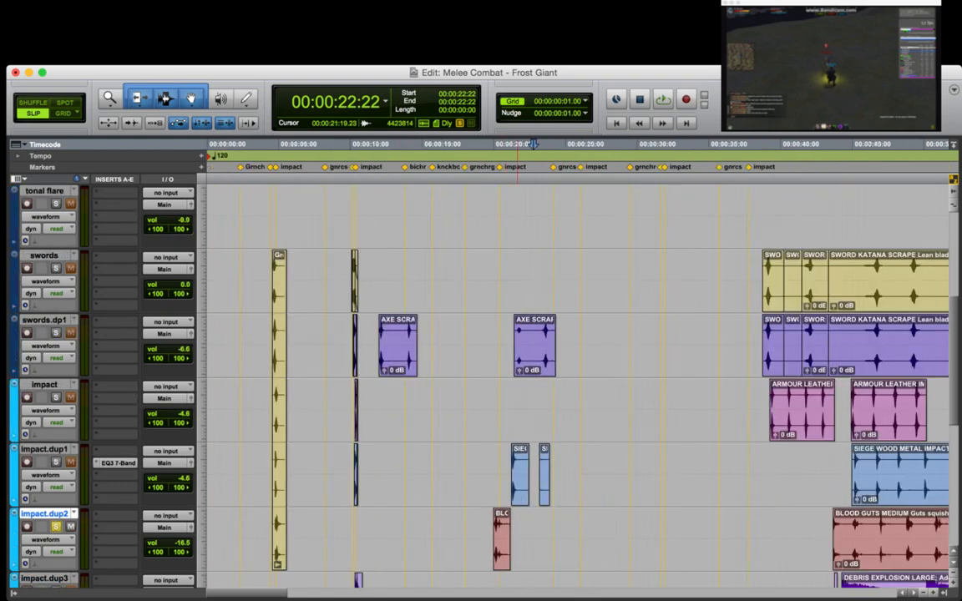
Paste the copied Gore clip onto impact.dup2 at the second swing's impact marker, 00:00:10:09.
left_click(274, 540)
key("t")
key("t")
key("t")
key("t")
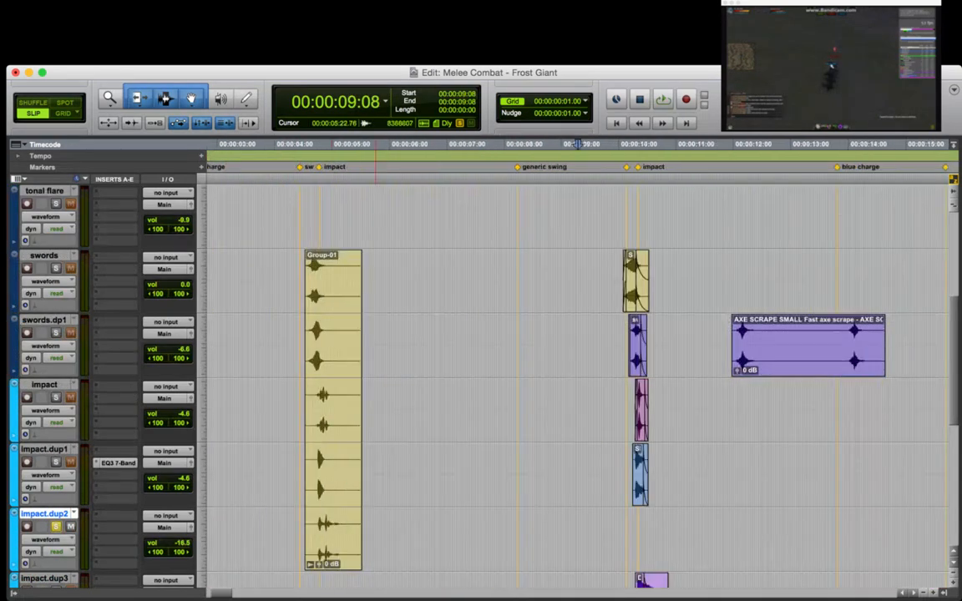
left_click(697, 539)
key("super+v")
key("t")
key("t")
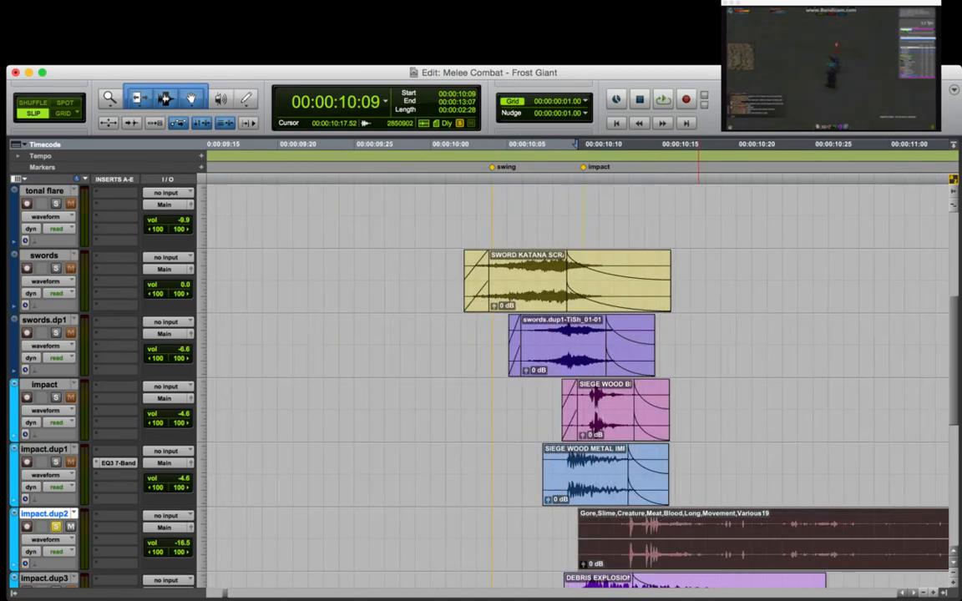
Place the cursor at 00:00:10:19 inside the pasted Gore clip on impact.dup2.
left_click(670, 539)
key("r")
left_click(570, 539)
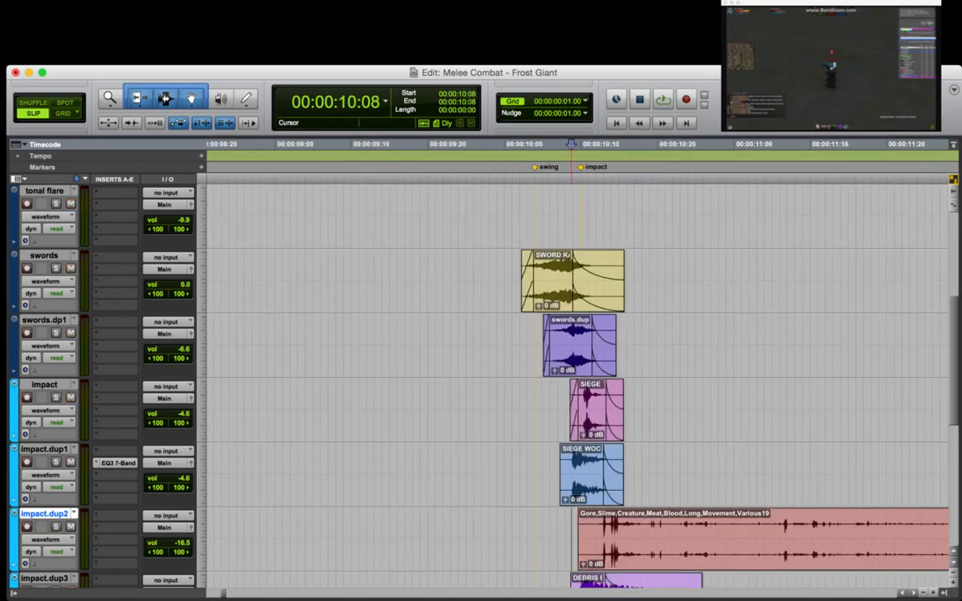
left_click(652, 540)
key("t")
scroll(652, 539, "down", 1)
scroll(652, 539, "down", 2)
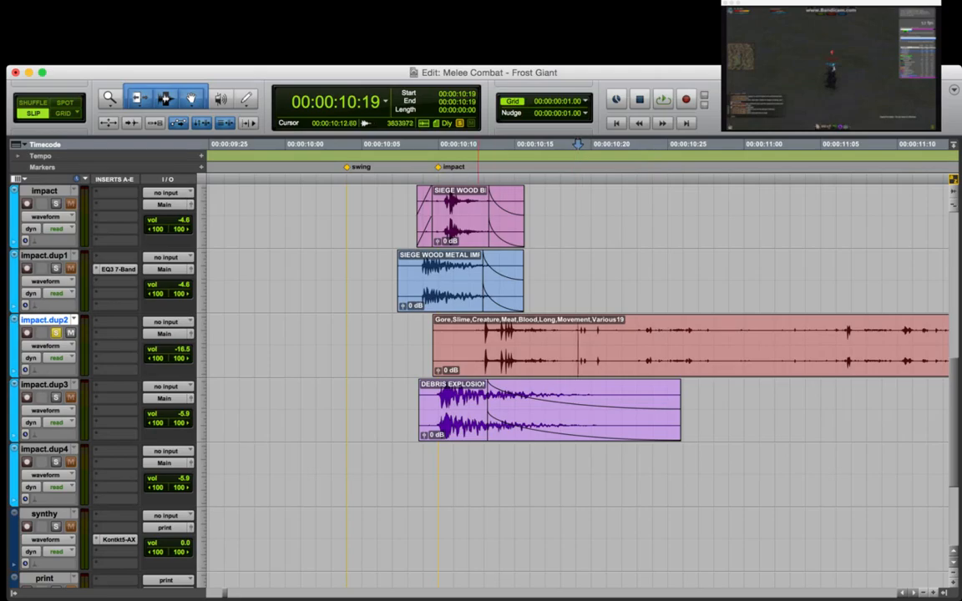